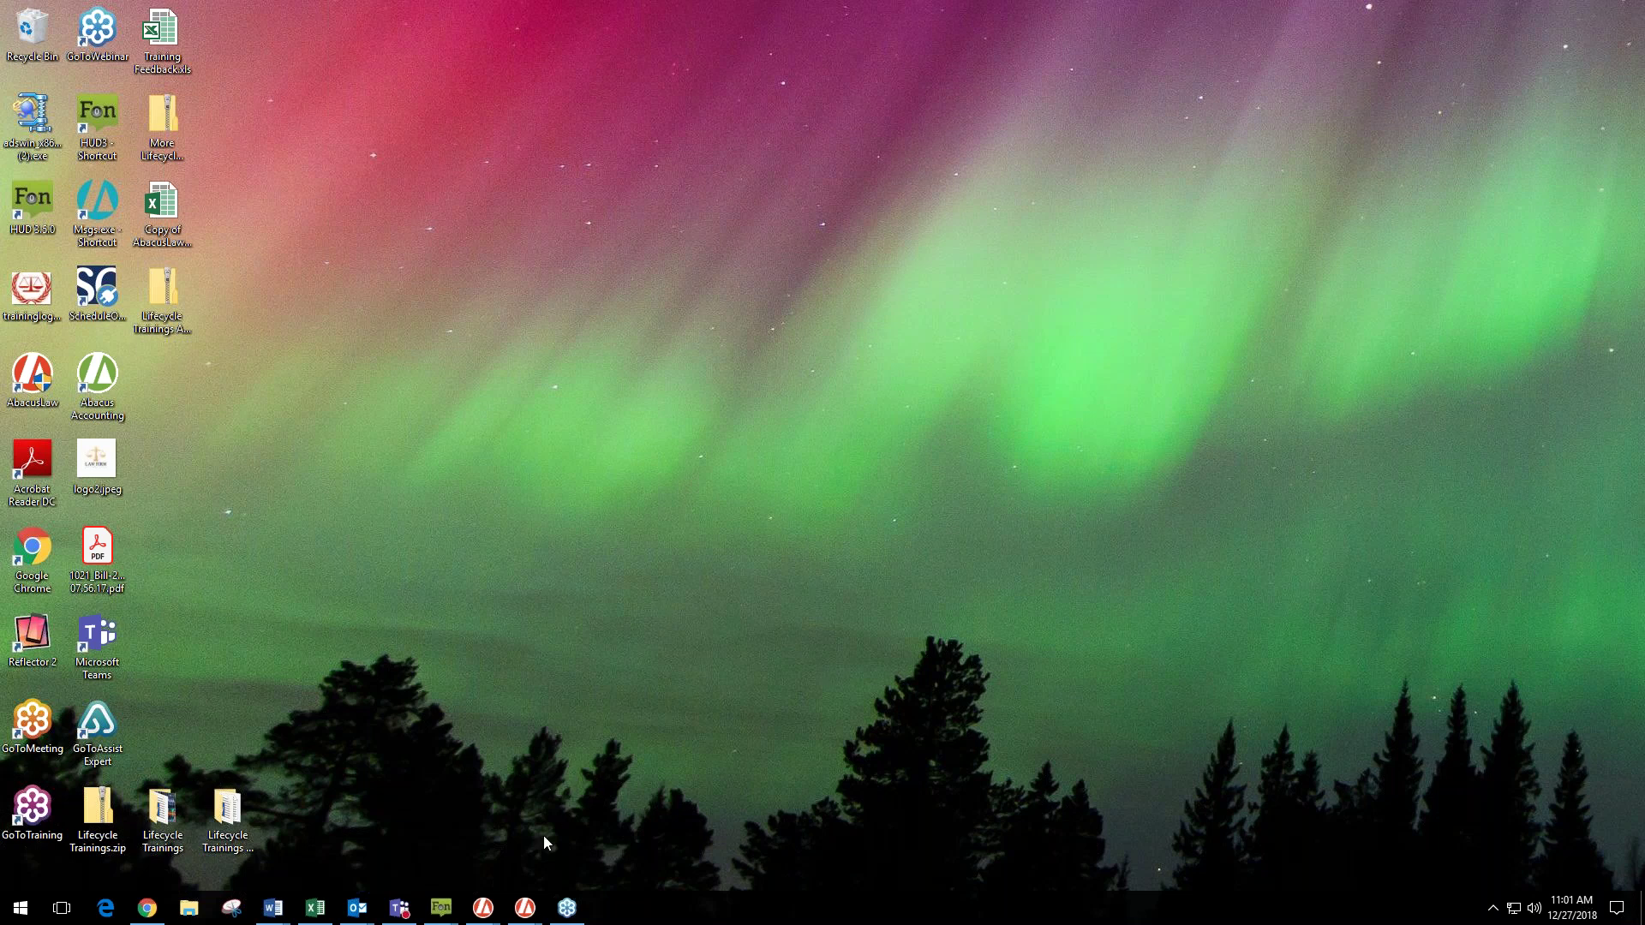
Step: Switch to the Abacus Law main window and show the available event actions for the 9 am slot in the Daily Organizer
mouse_move(526, 907)
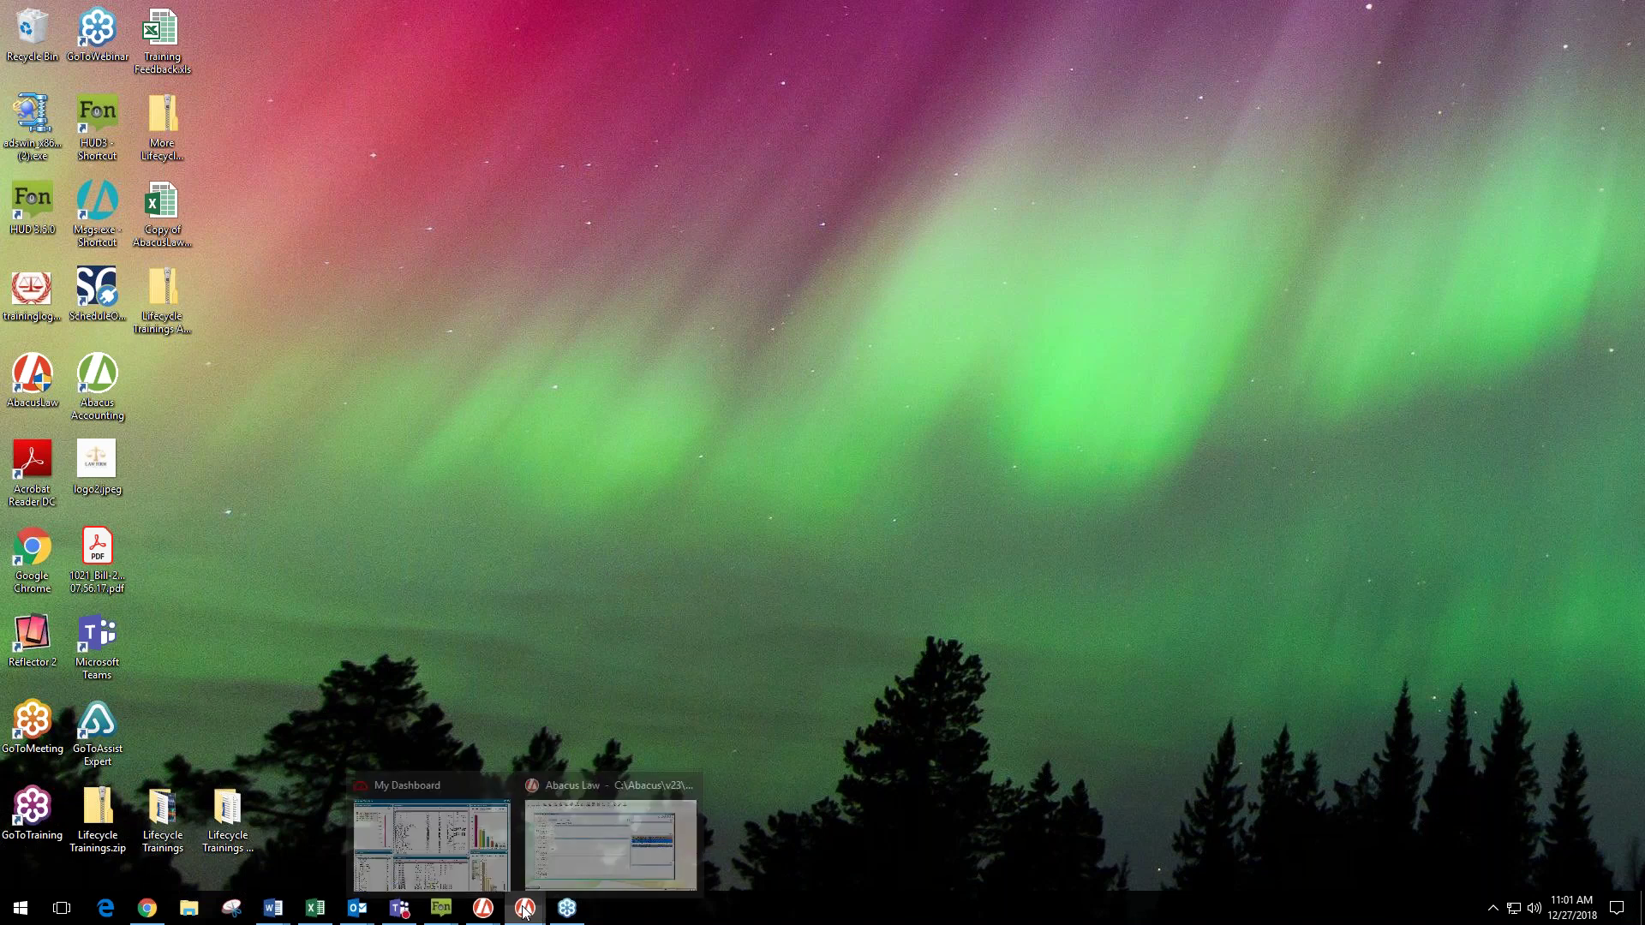
click(573, 857)
drag(626, 161, 586, 167)
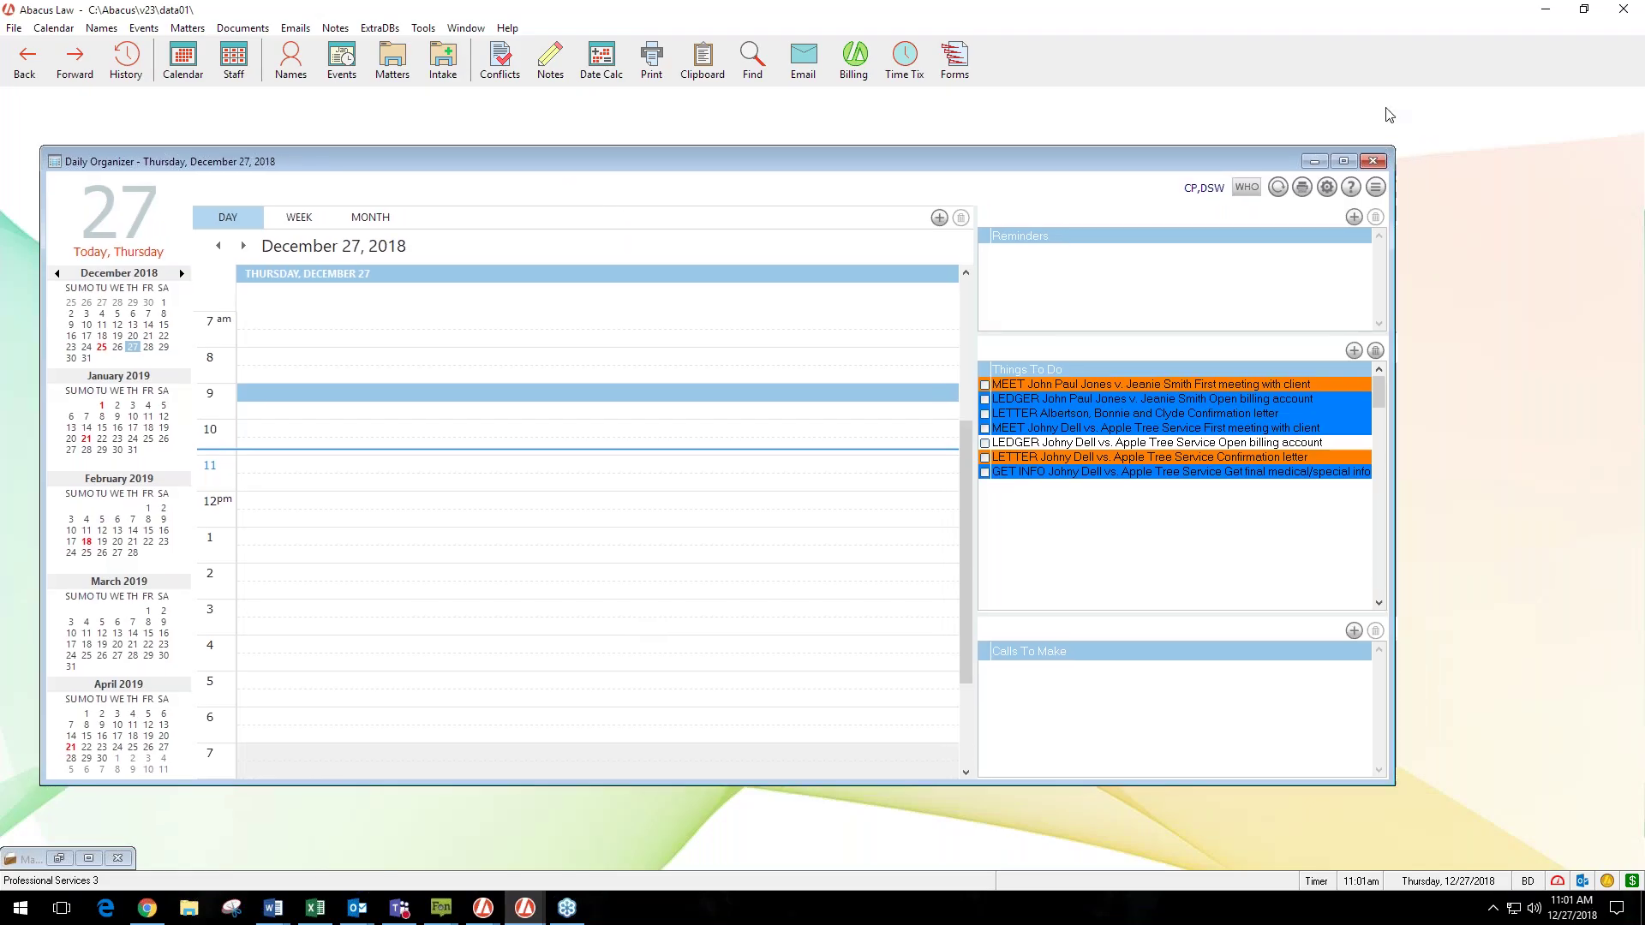
click(1564, 34)
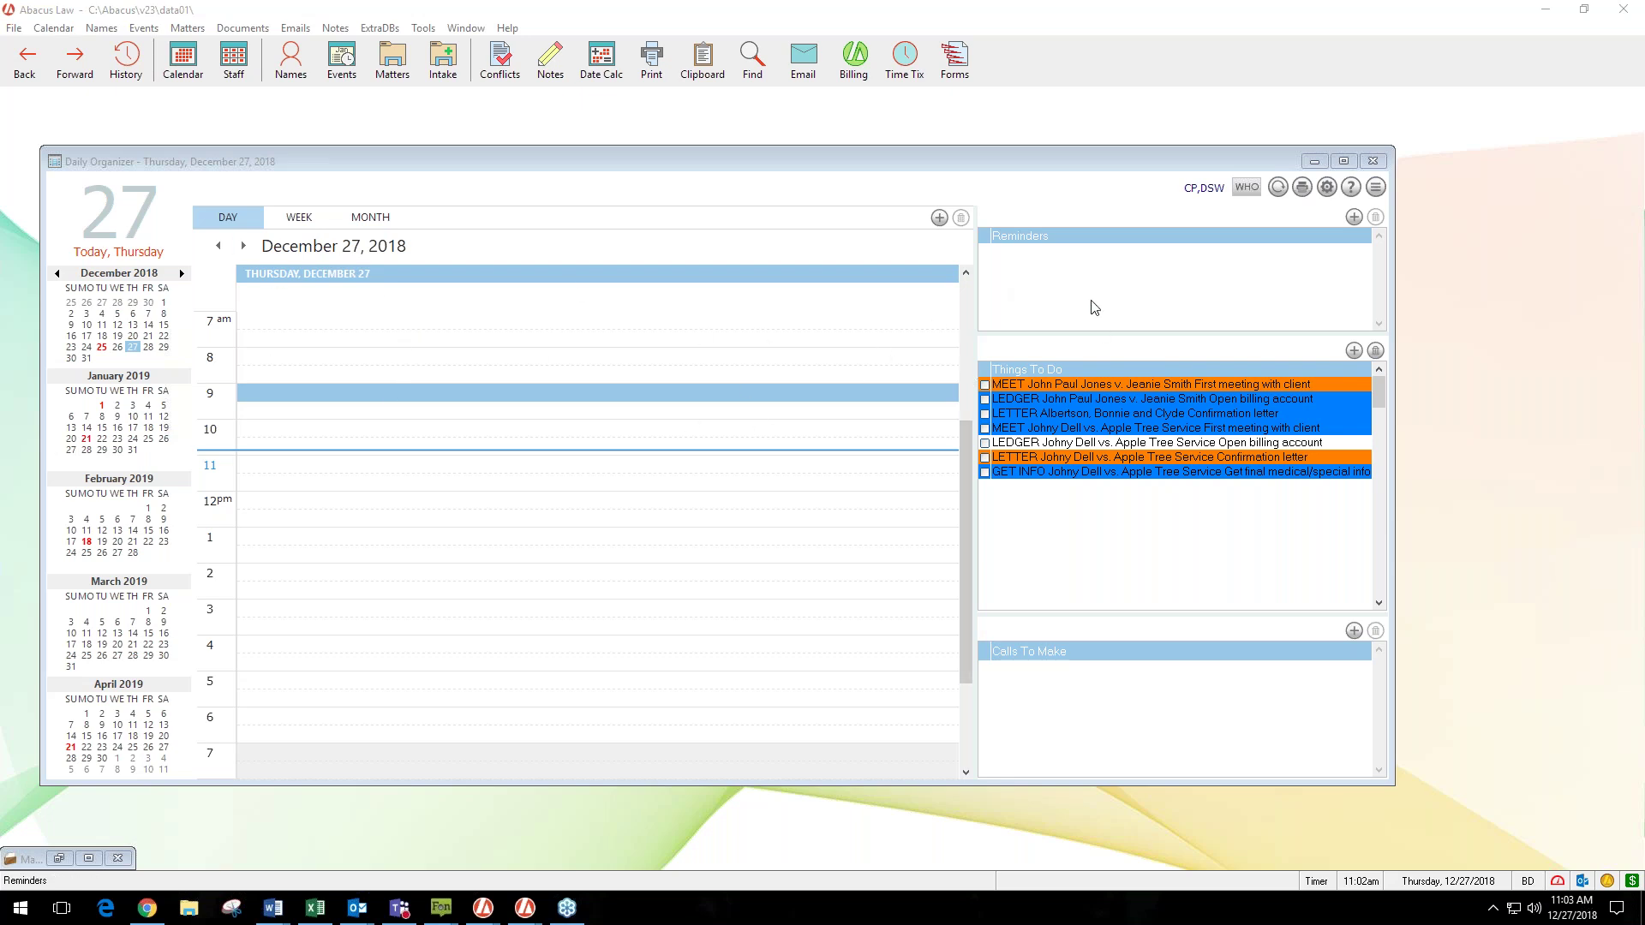
right_click(350, 398)
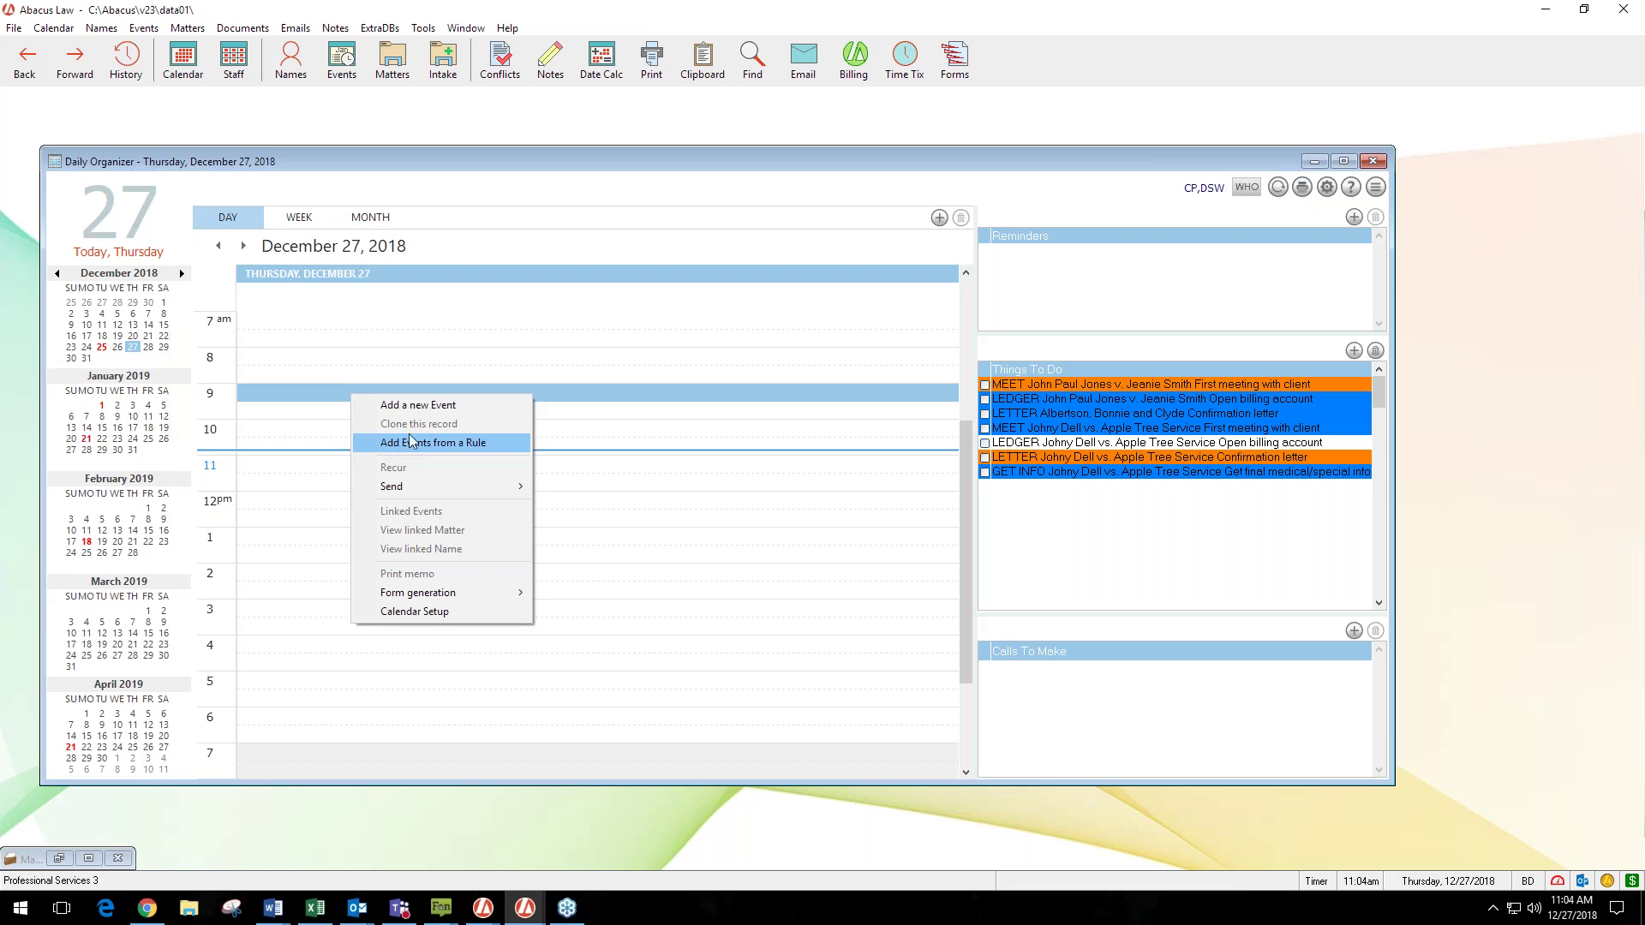
Step: Open the Abacus Family Law Divorce Case Intake Form
click(443, 73)
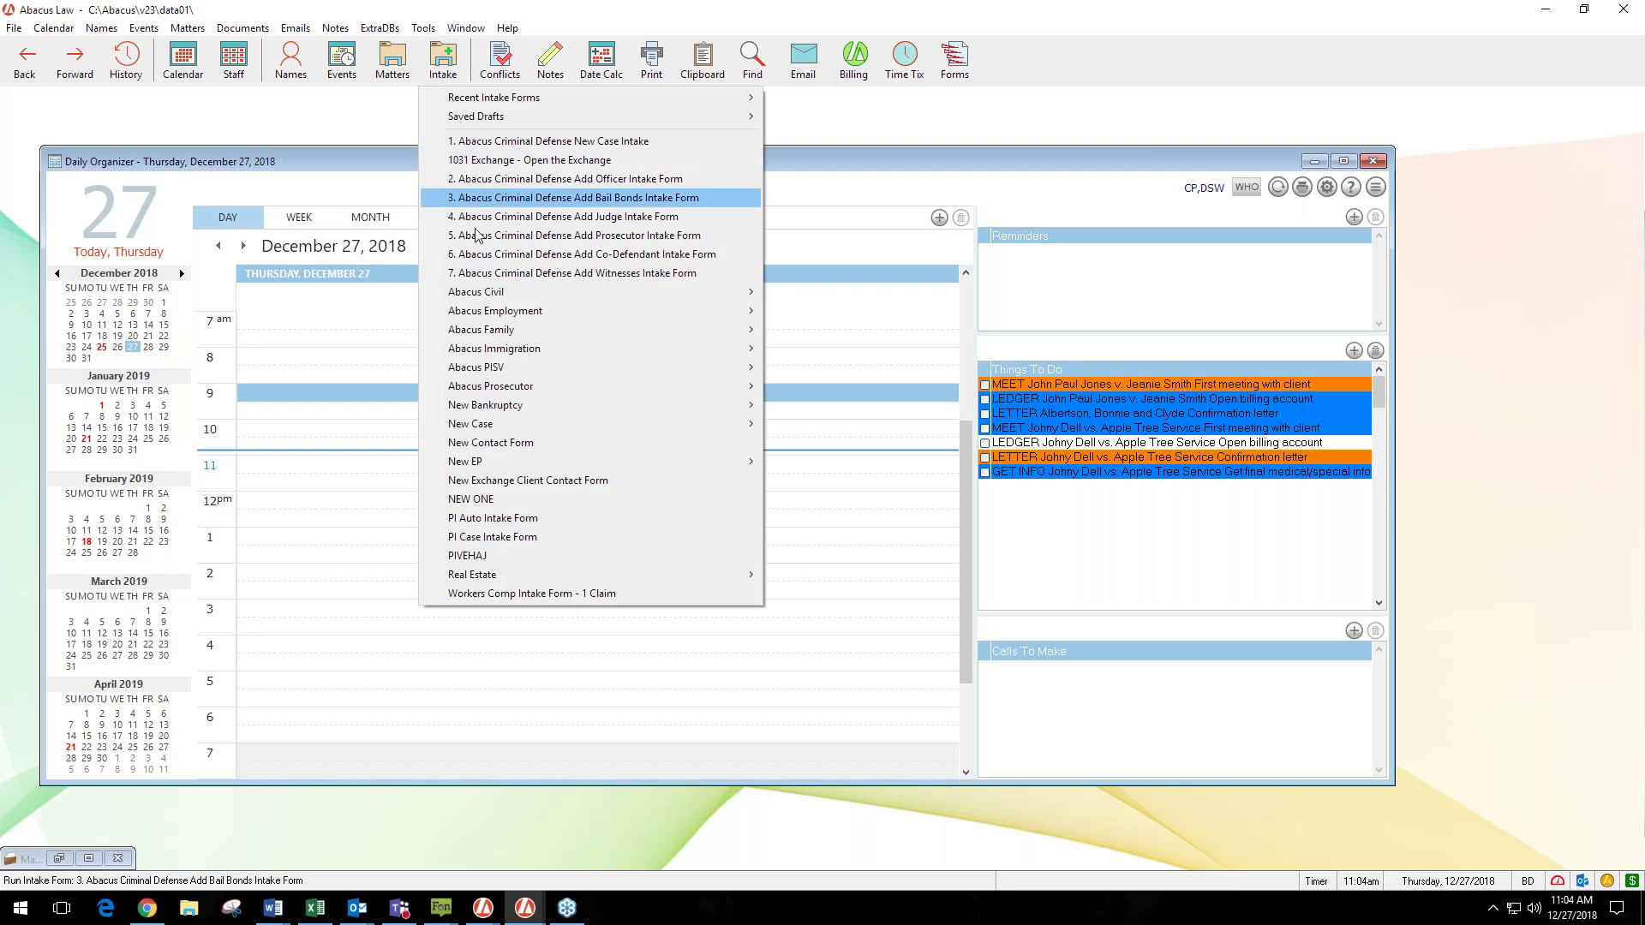
mouse_move(478, 335)
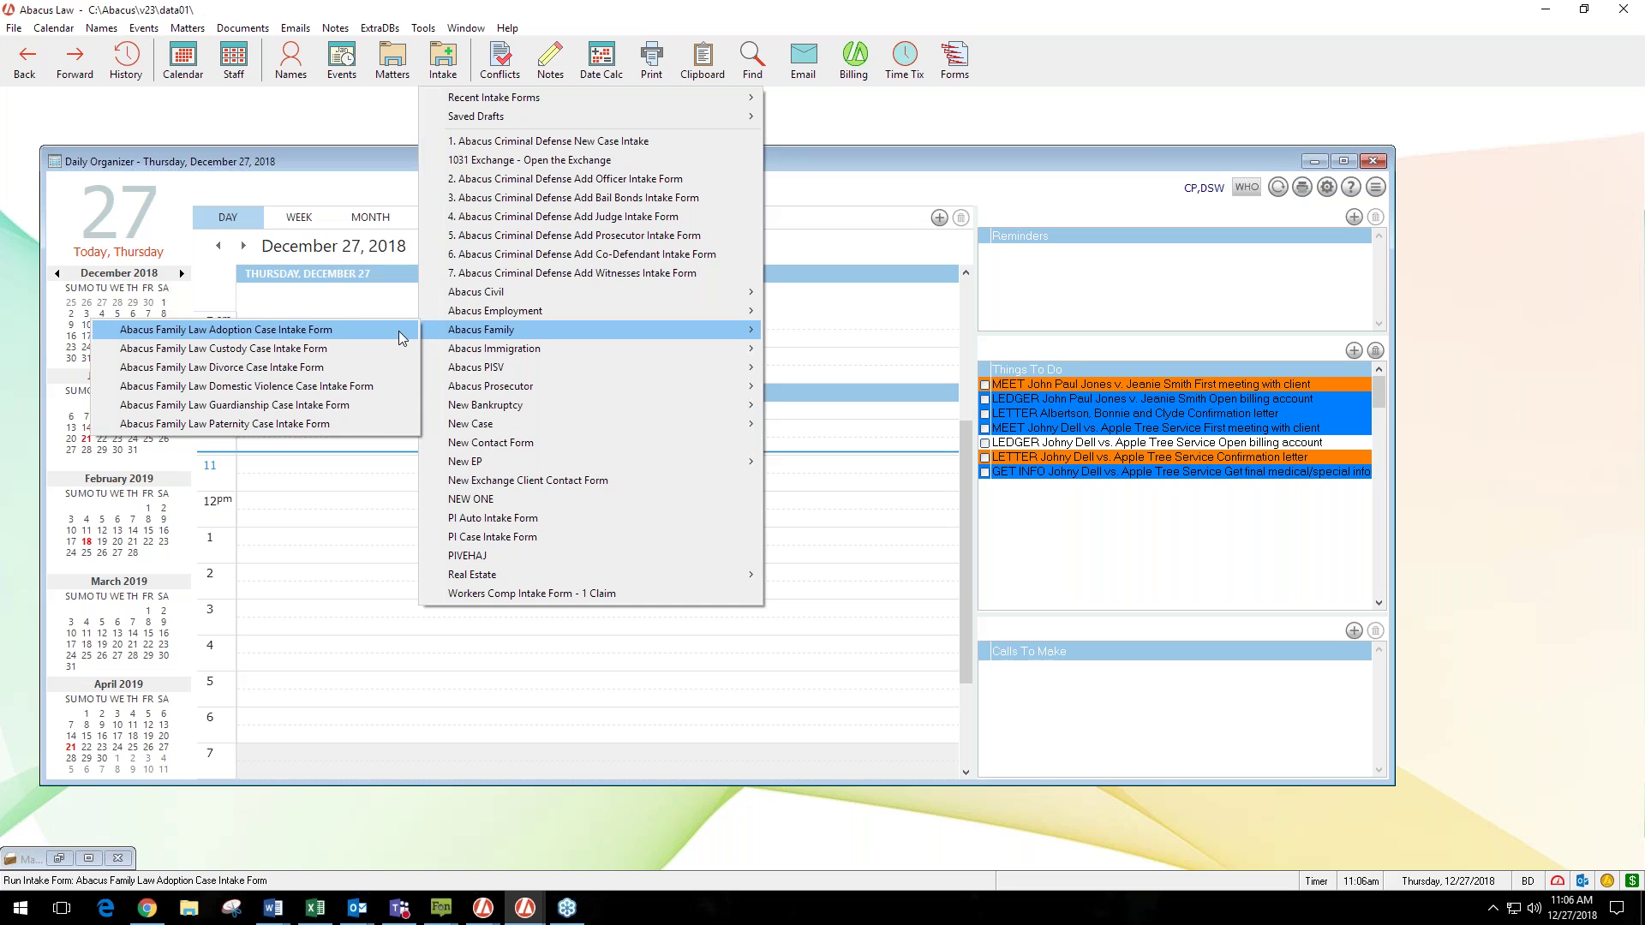
click(336, 369)
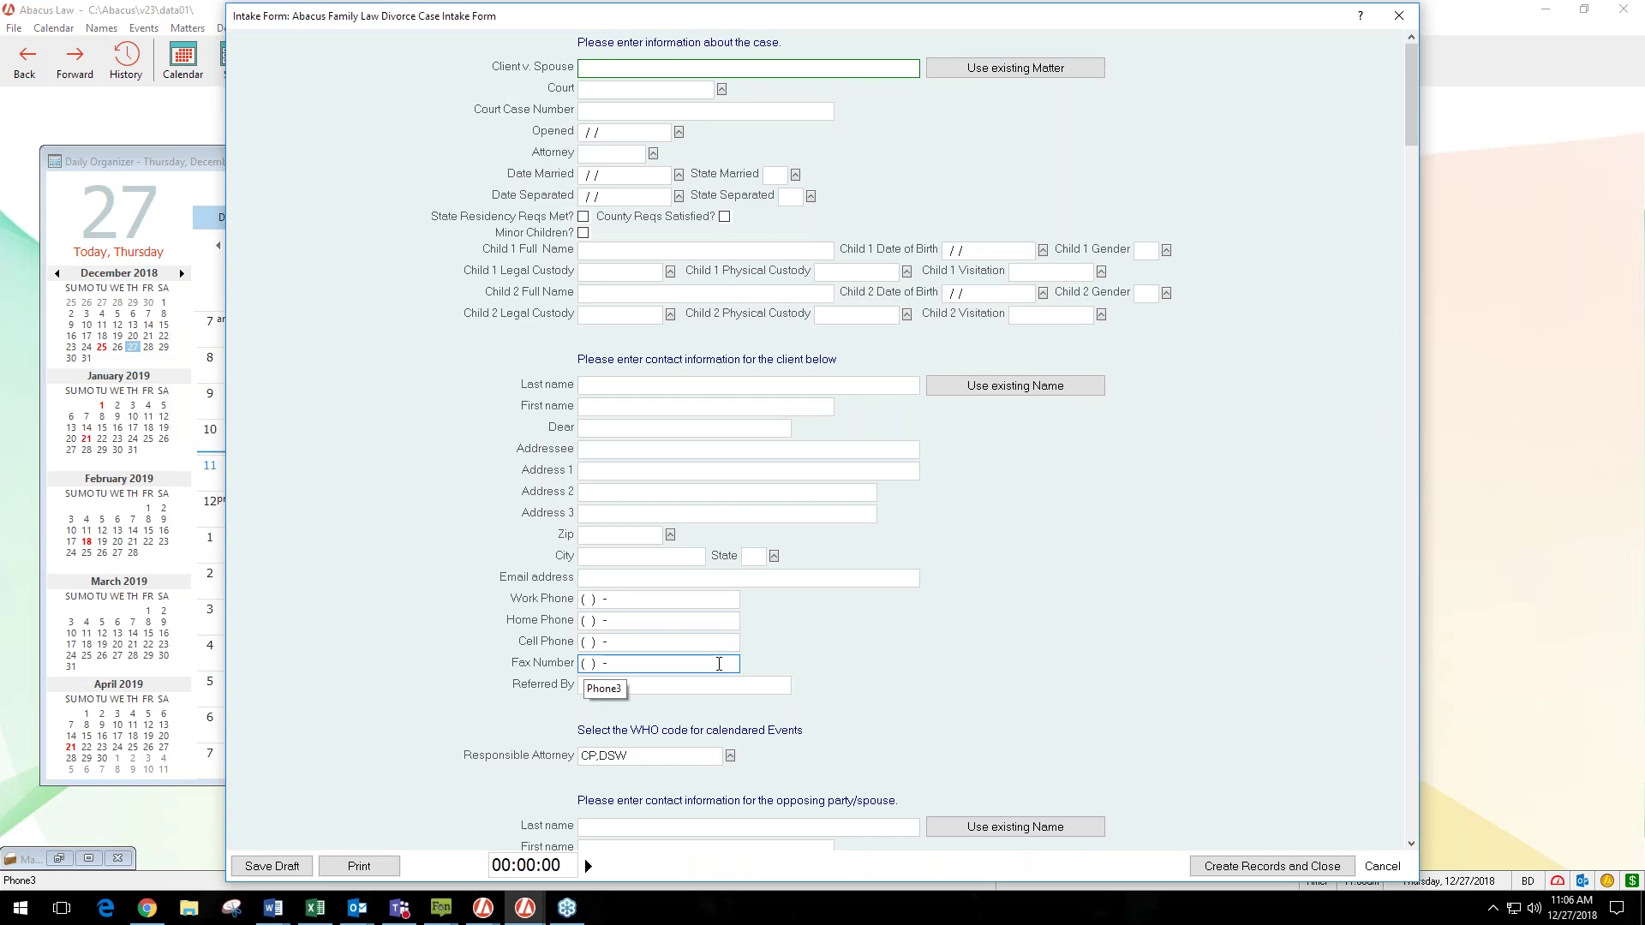
Step: Examine the divorce intake form's case, client, responsible attorney, opposing party and opposing counsel sections
scroll(719, 665, down, 2)
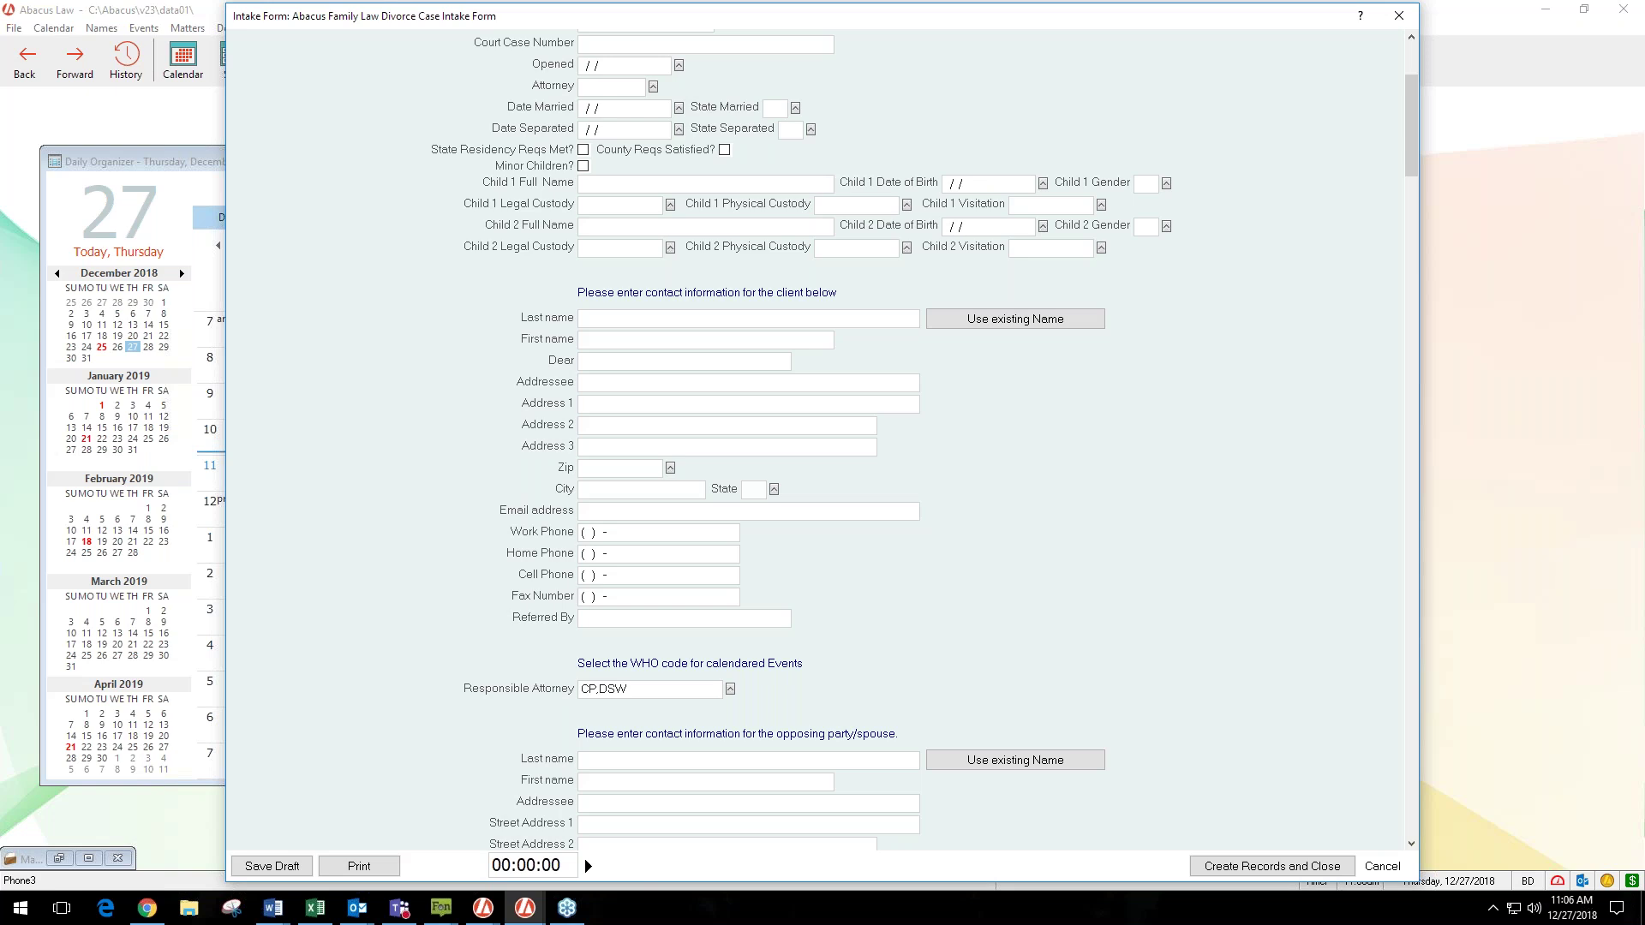
scroll(891, 458, up, 2)
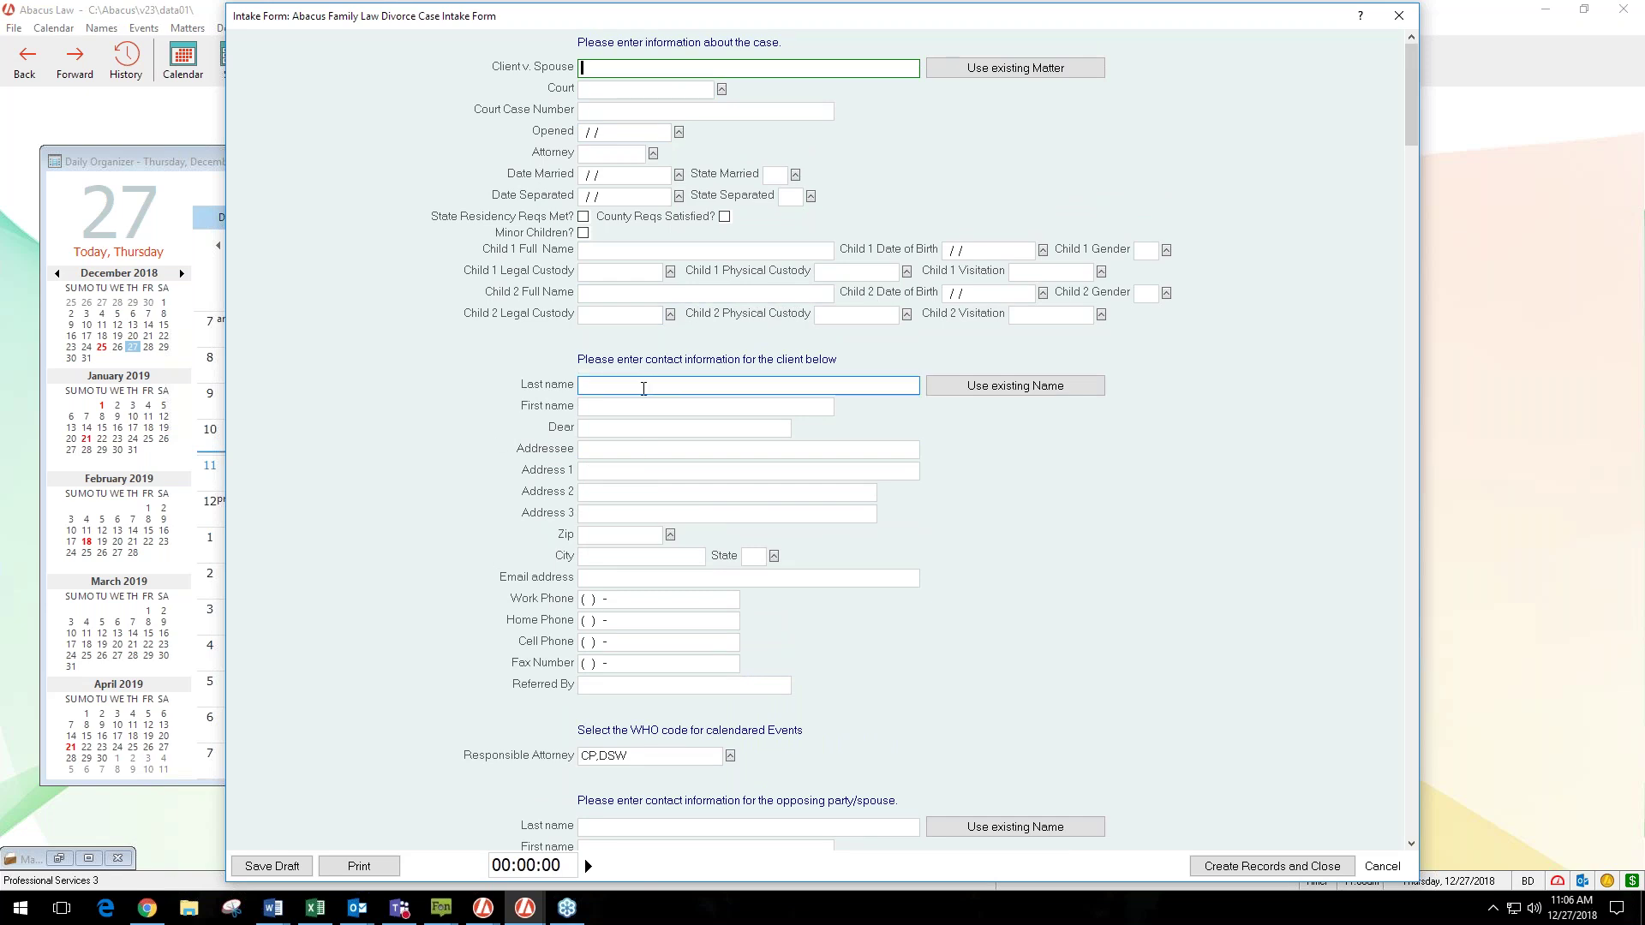
click(677, 492)
scroll(810, 678, down, 8)
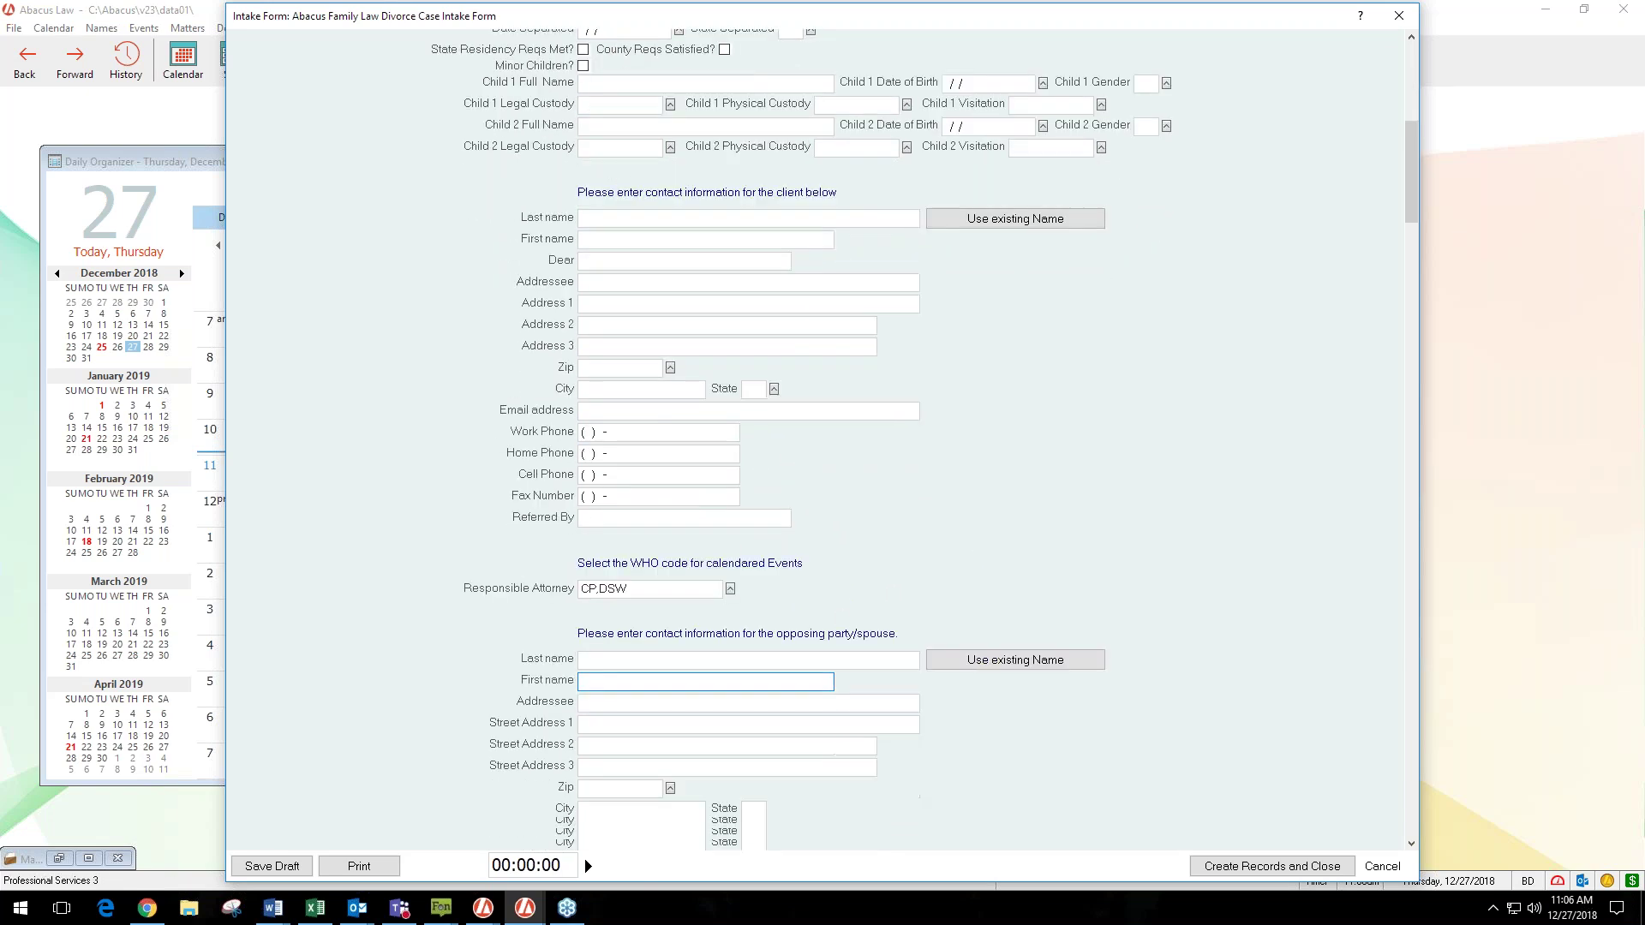
scroll(827, 715, down, 3)
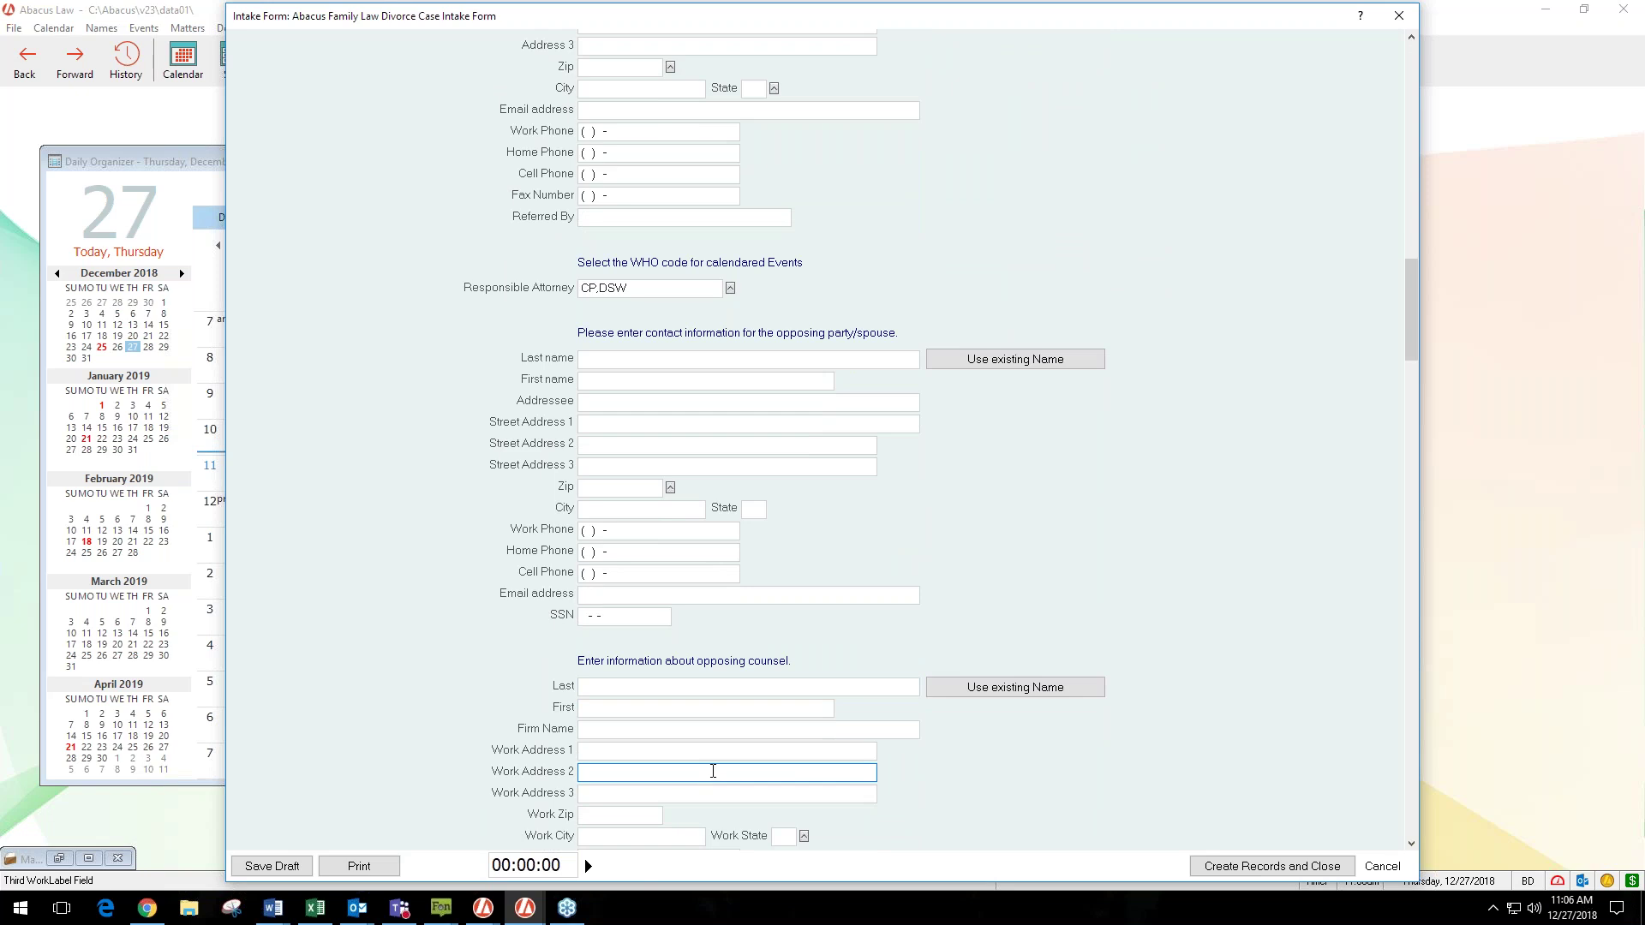
scroll(827, 715, up, 7)
scroll(856, 687, up, 4)
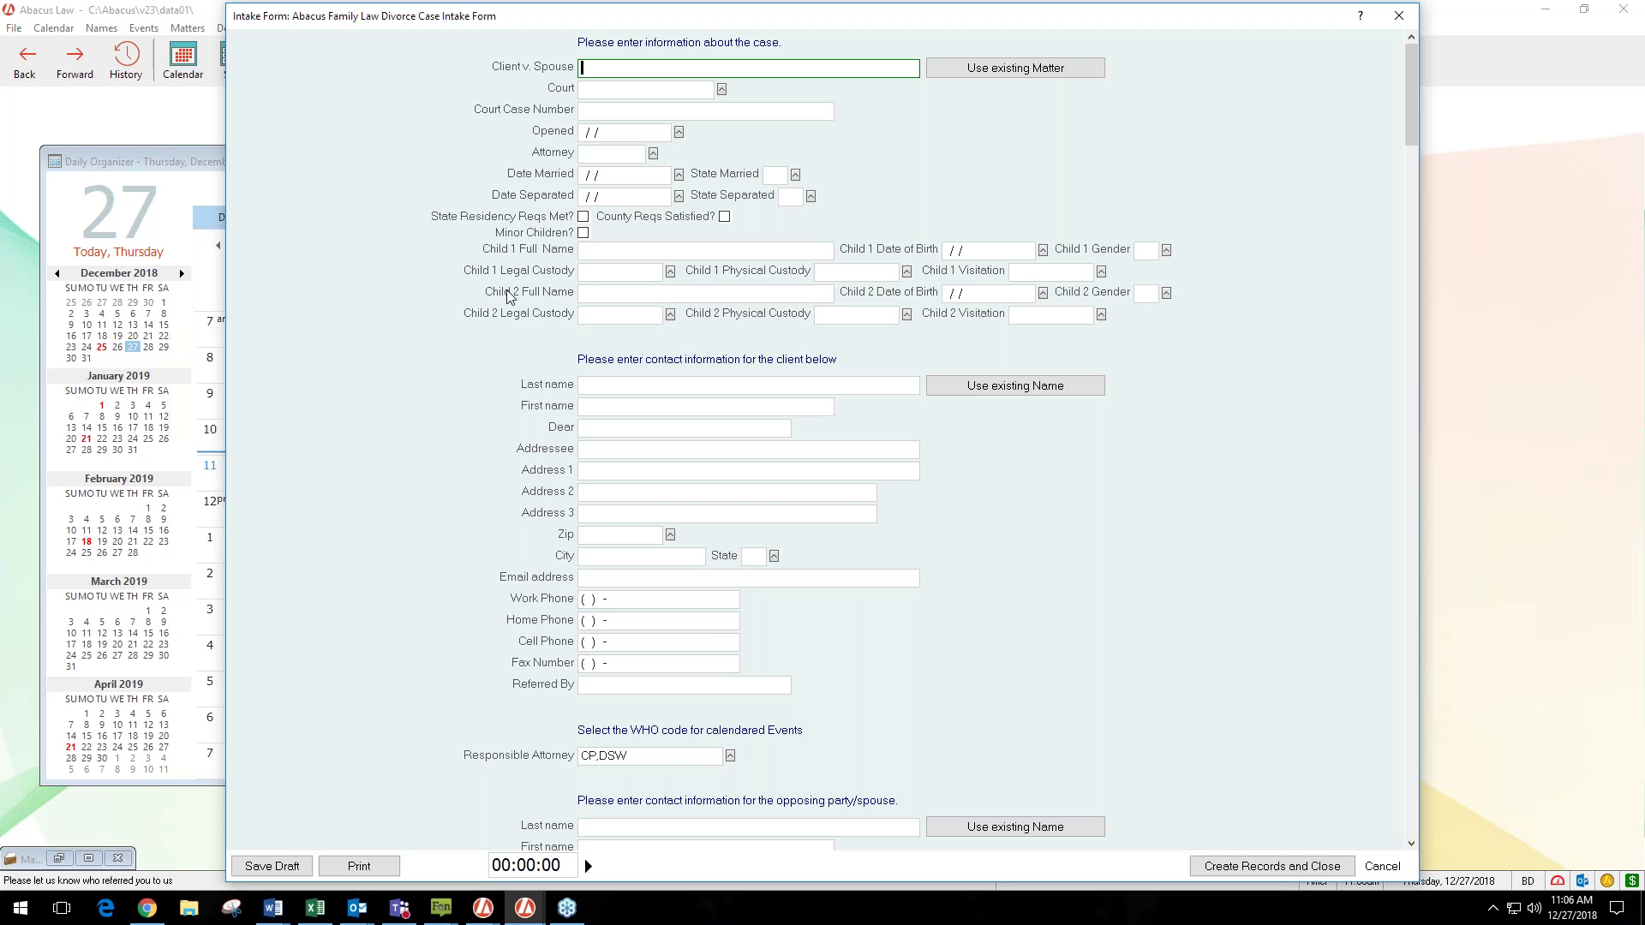
scroll(505, 491, down, 2)
click(699, 617)
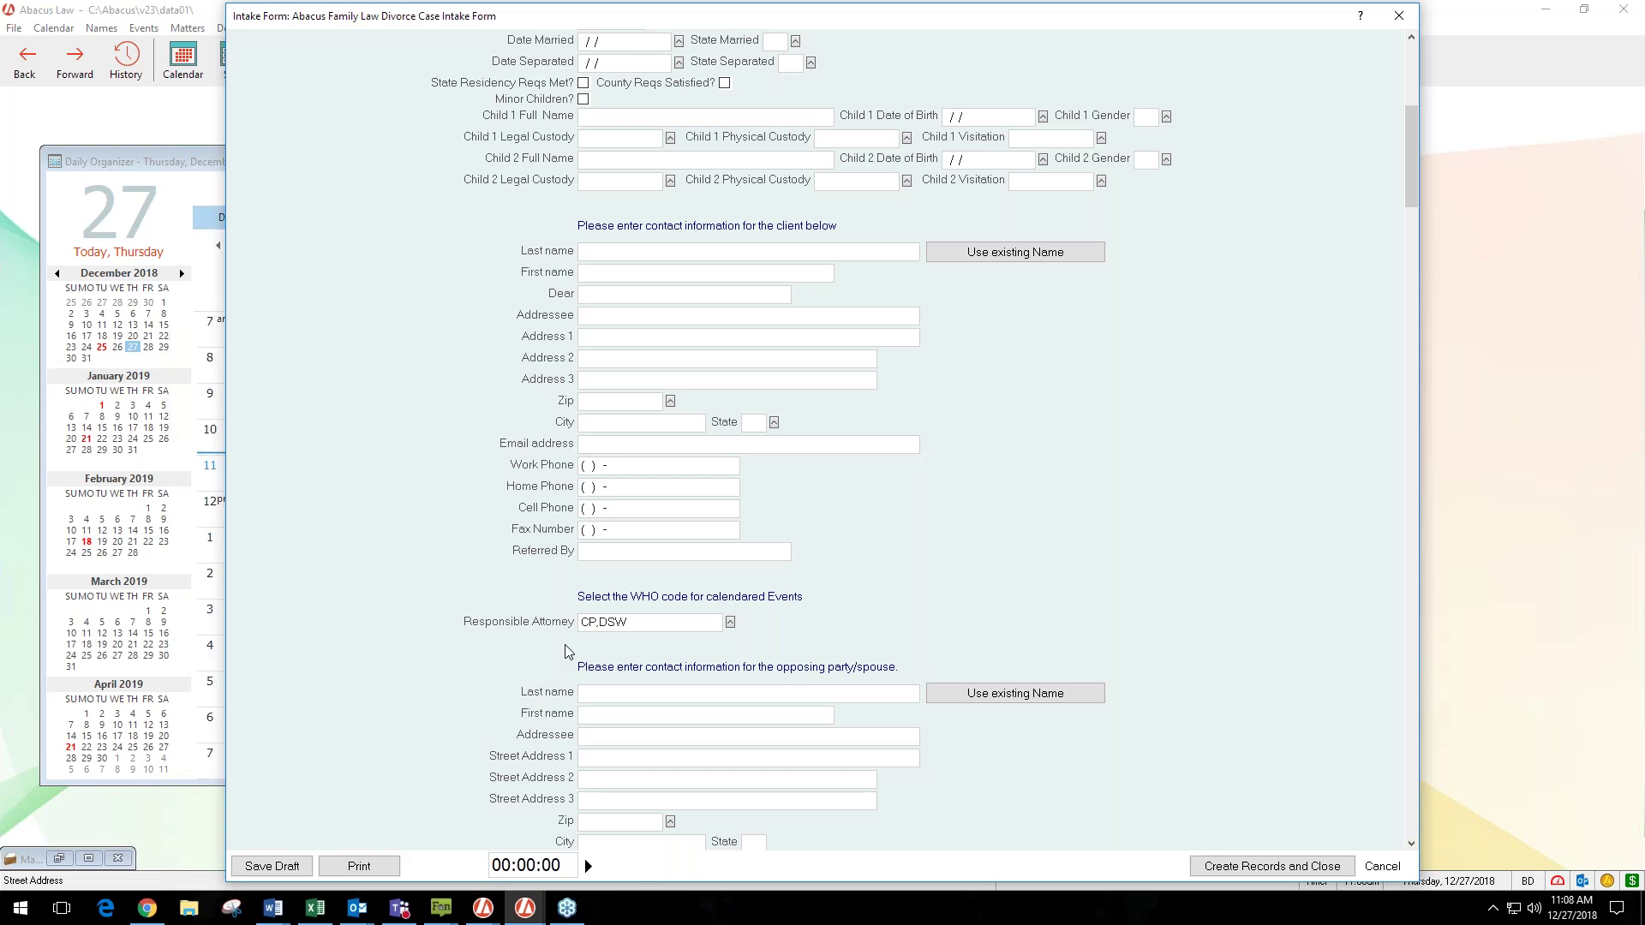
click(580, 622)
Step: Move the intake form aside to view the Daily Organizer behind it, and close the form without creating records
drag(455, 30, 389, 524)
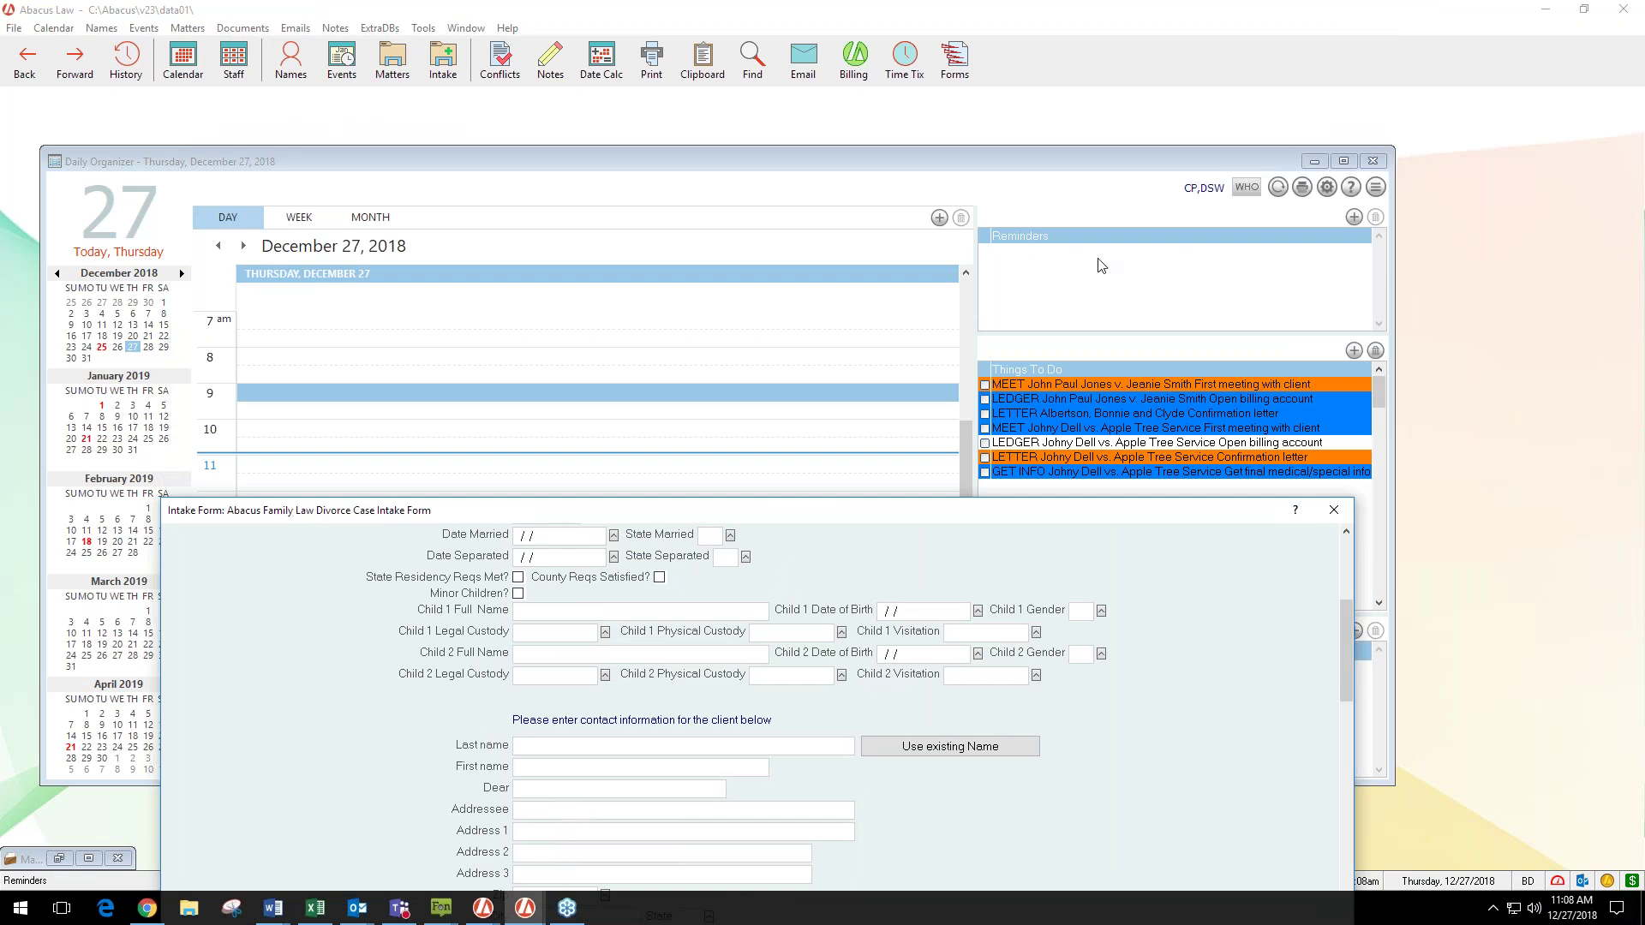
drag(855, 511, 892, 25)
click(735, 563)
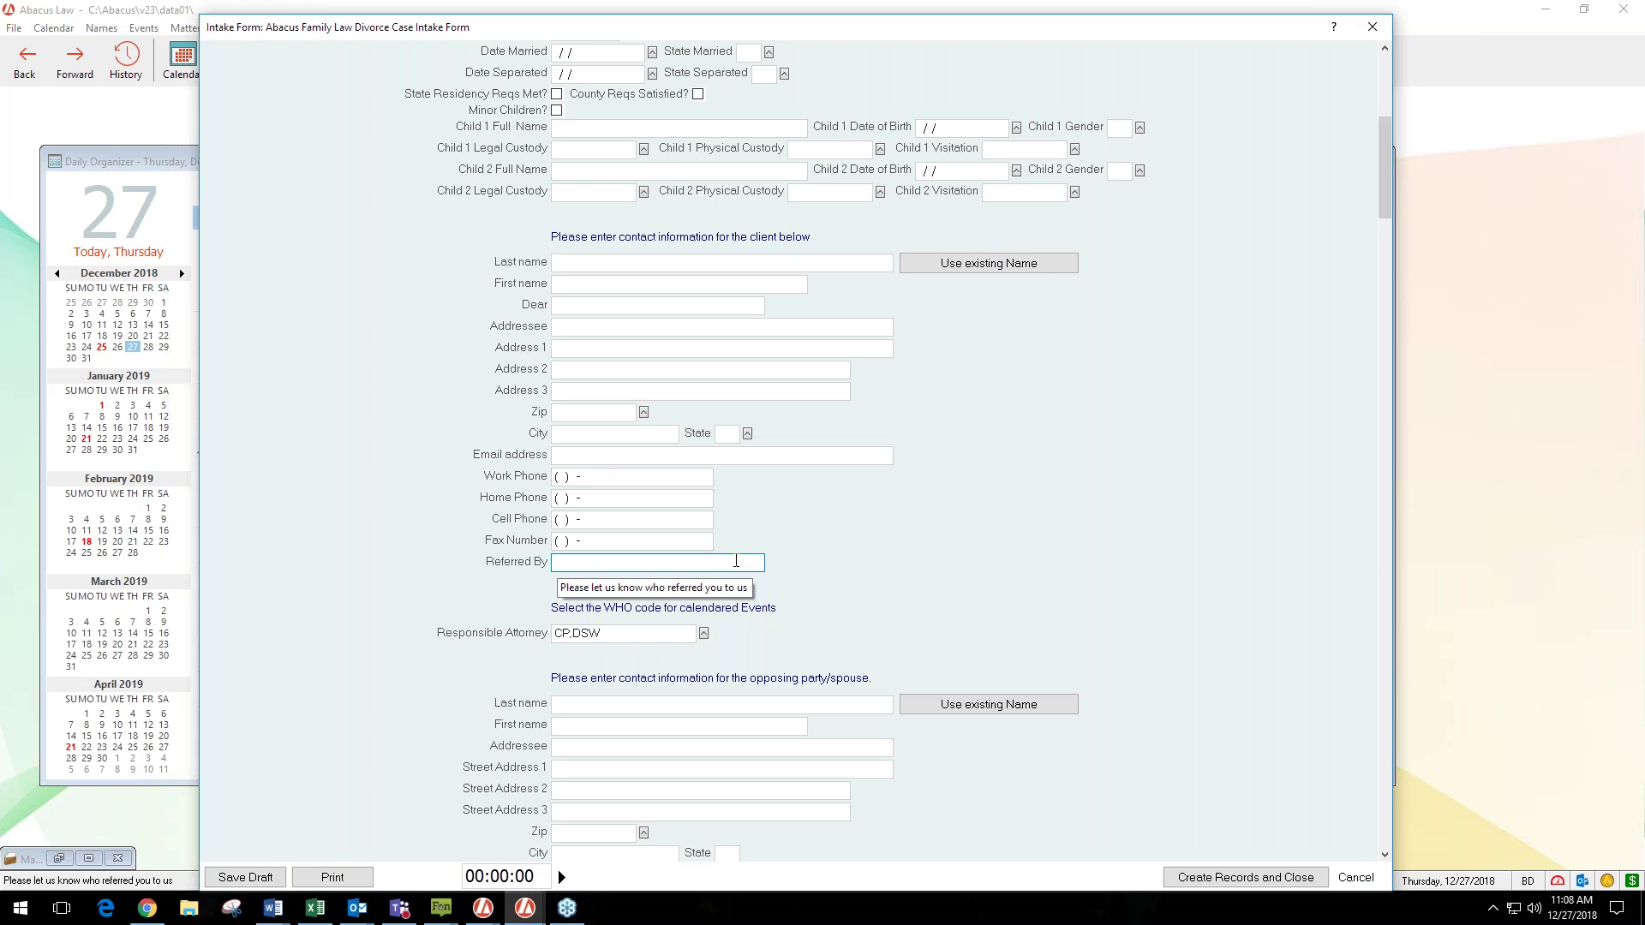
drag(728, 27, 690, 464)
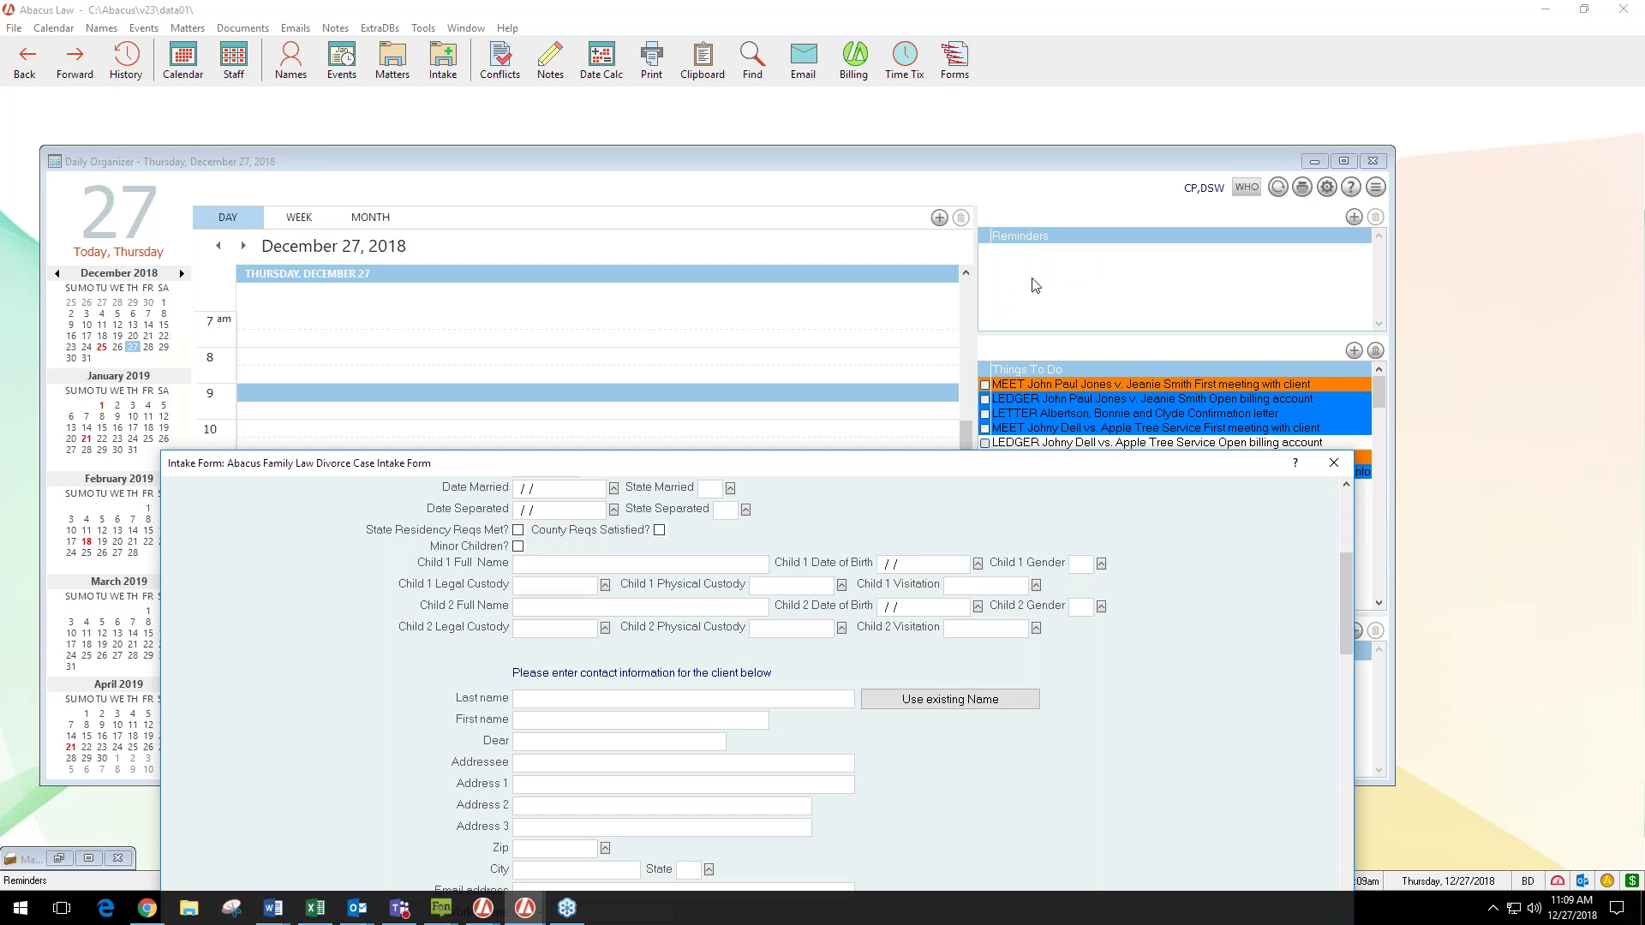
drag(853, 449, 853, 229)
click(552, 851)
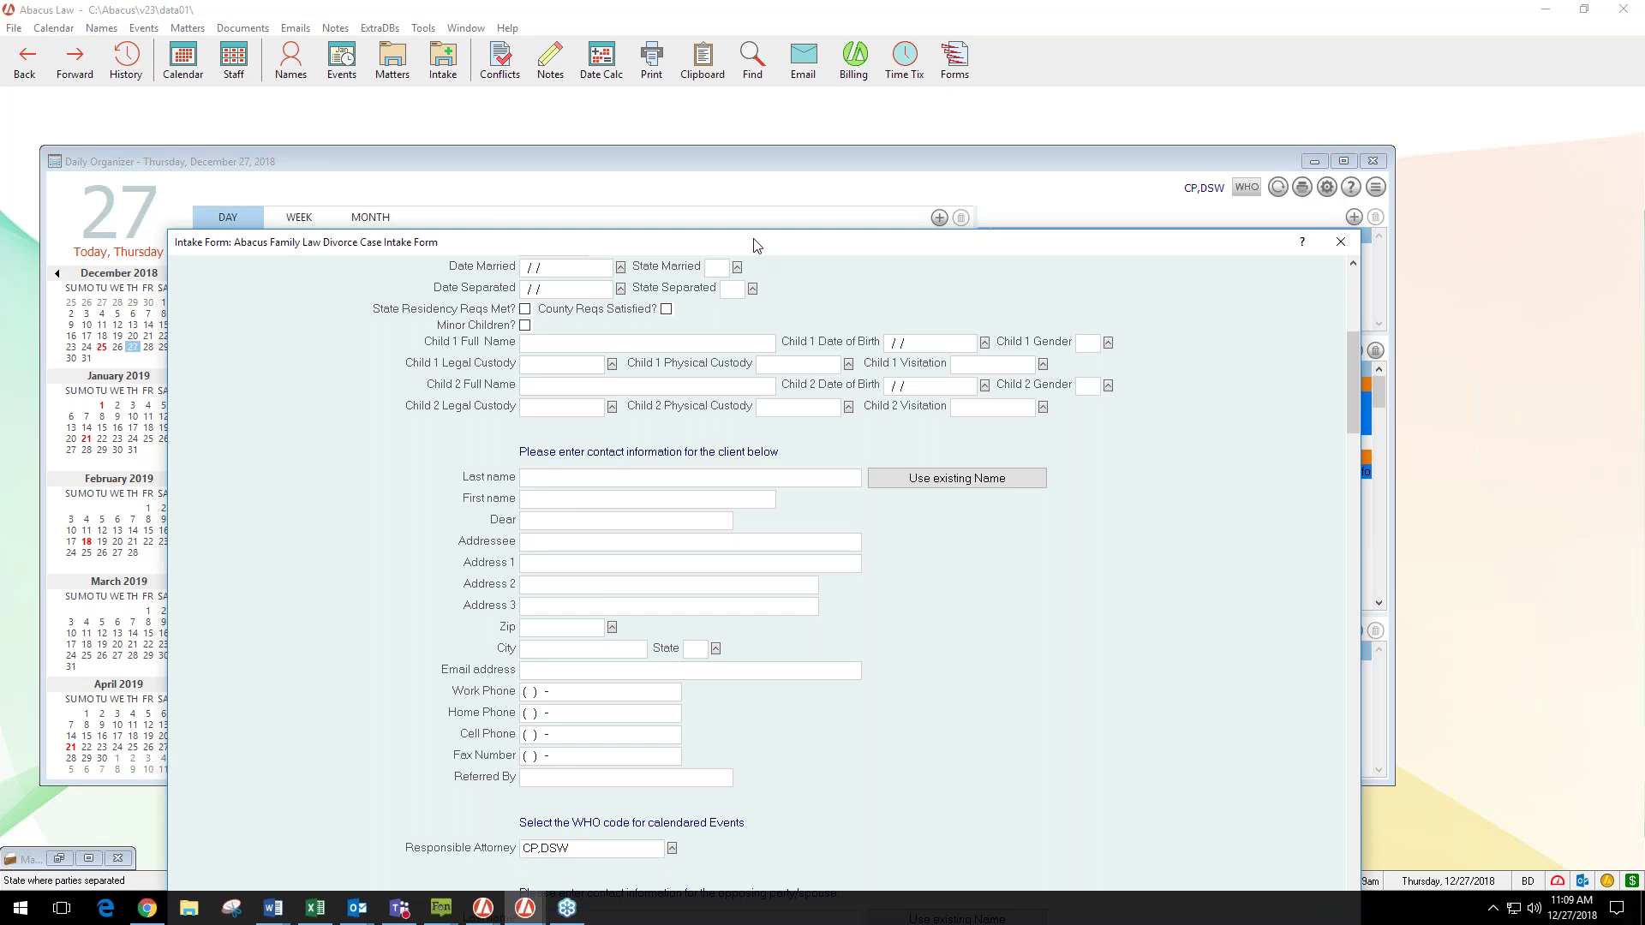
drag(758, 254, 732, 142)
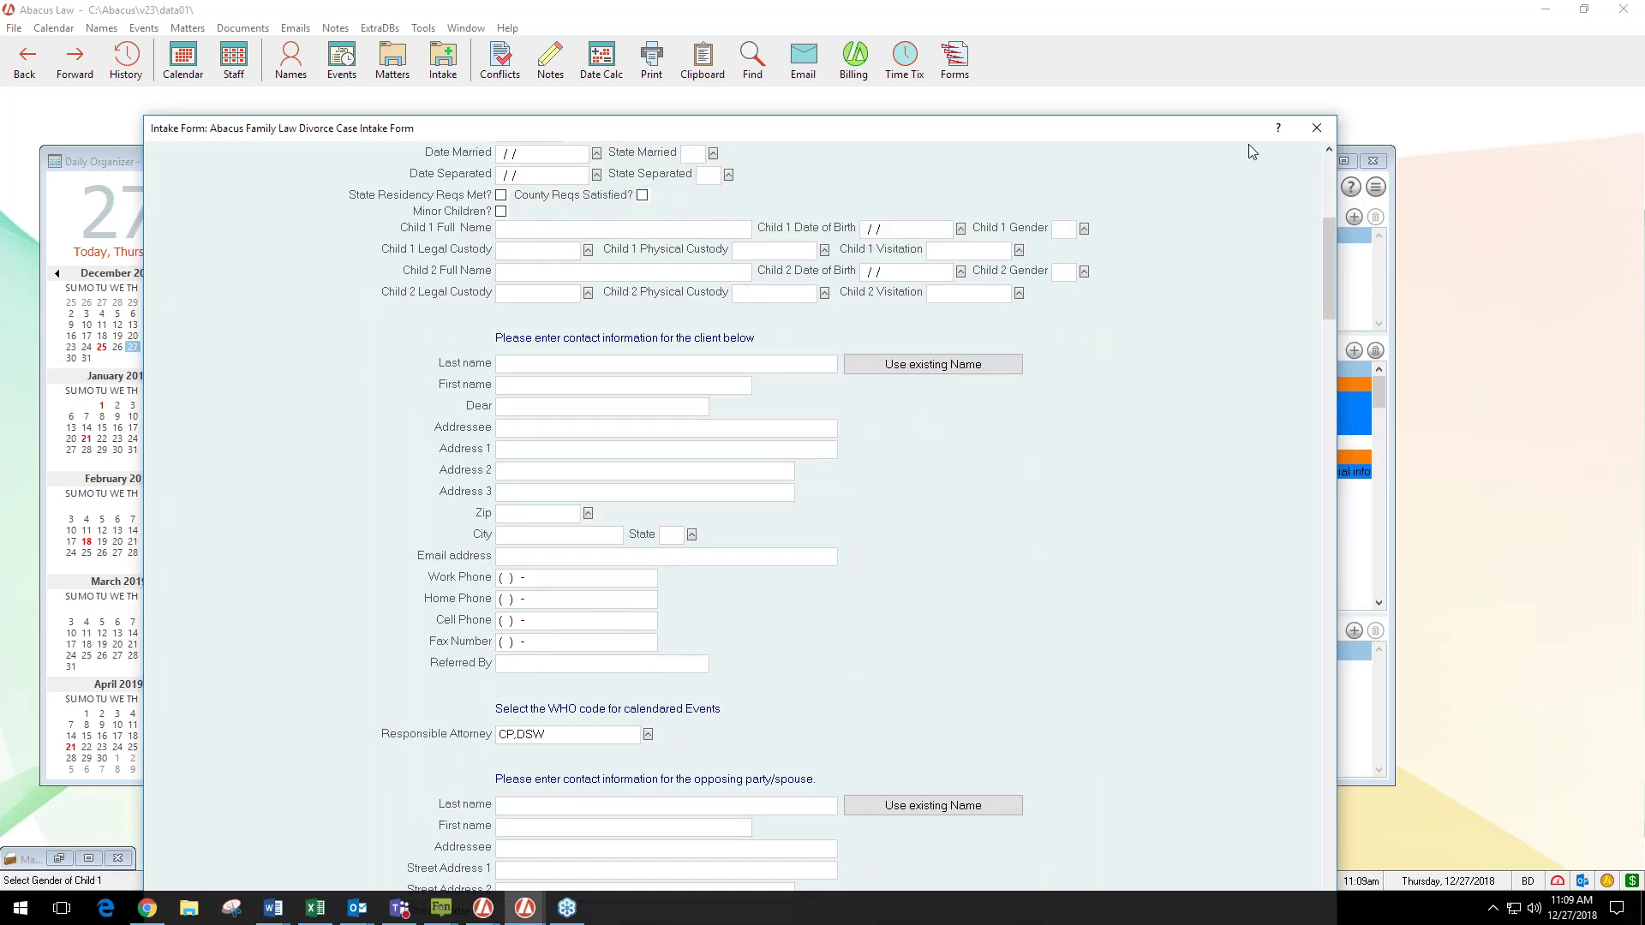
click(1317, 130)
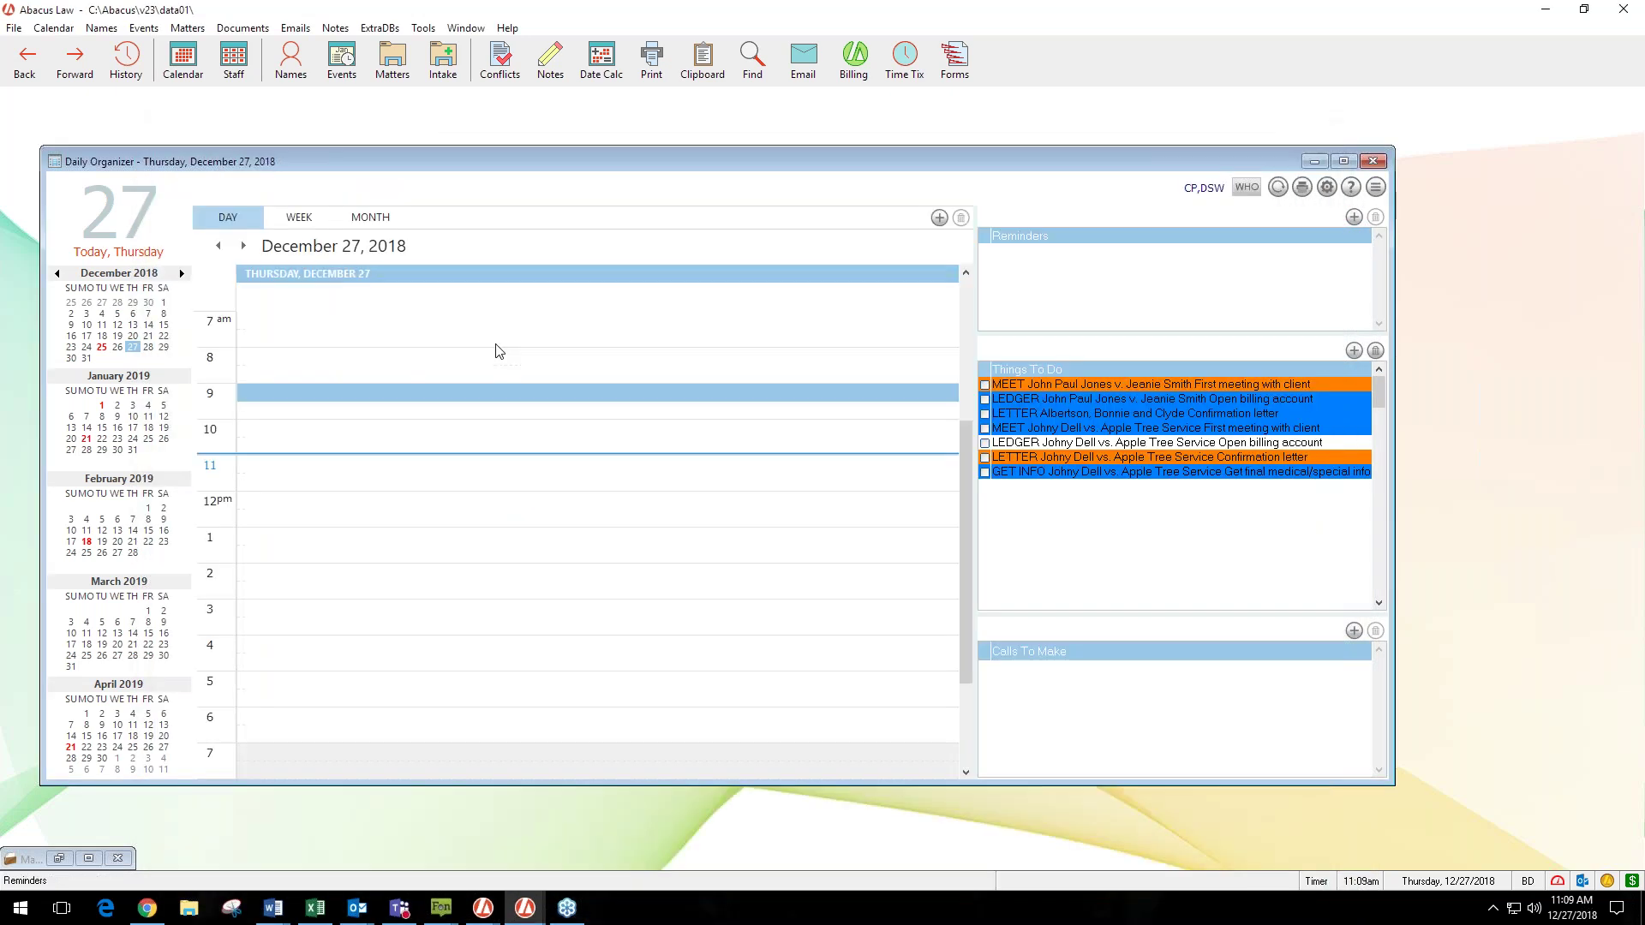
Step: Search the rules setup list for "newcase" and open the NEWCASE rule for editing
click(14, 28)
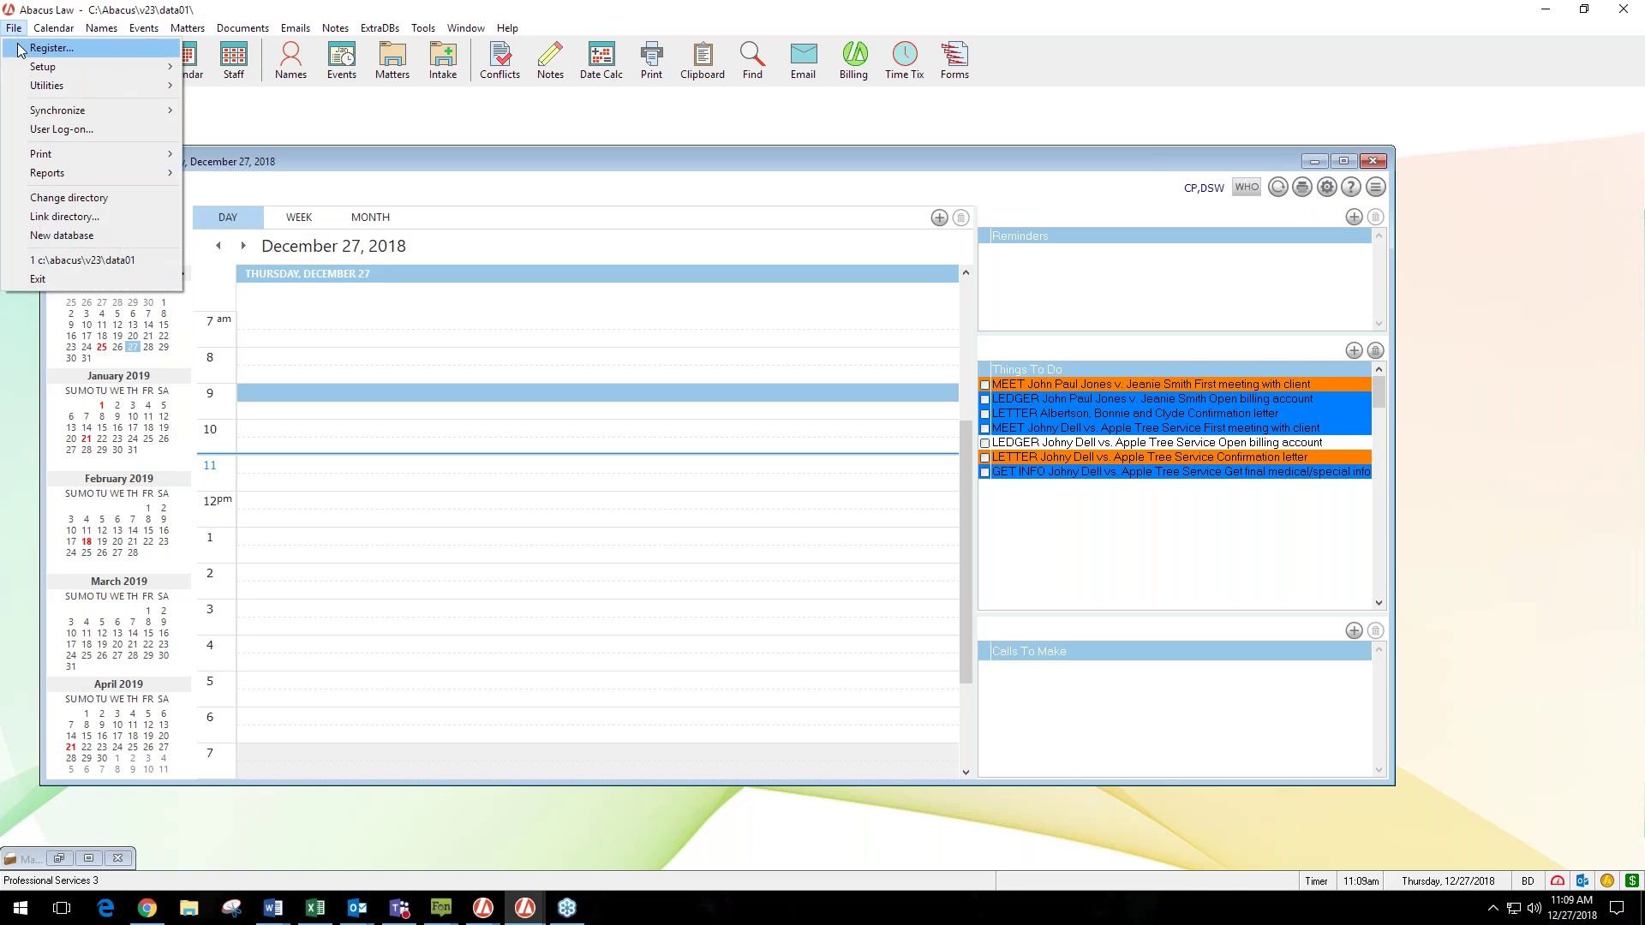
mouse_move(24, 67)
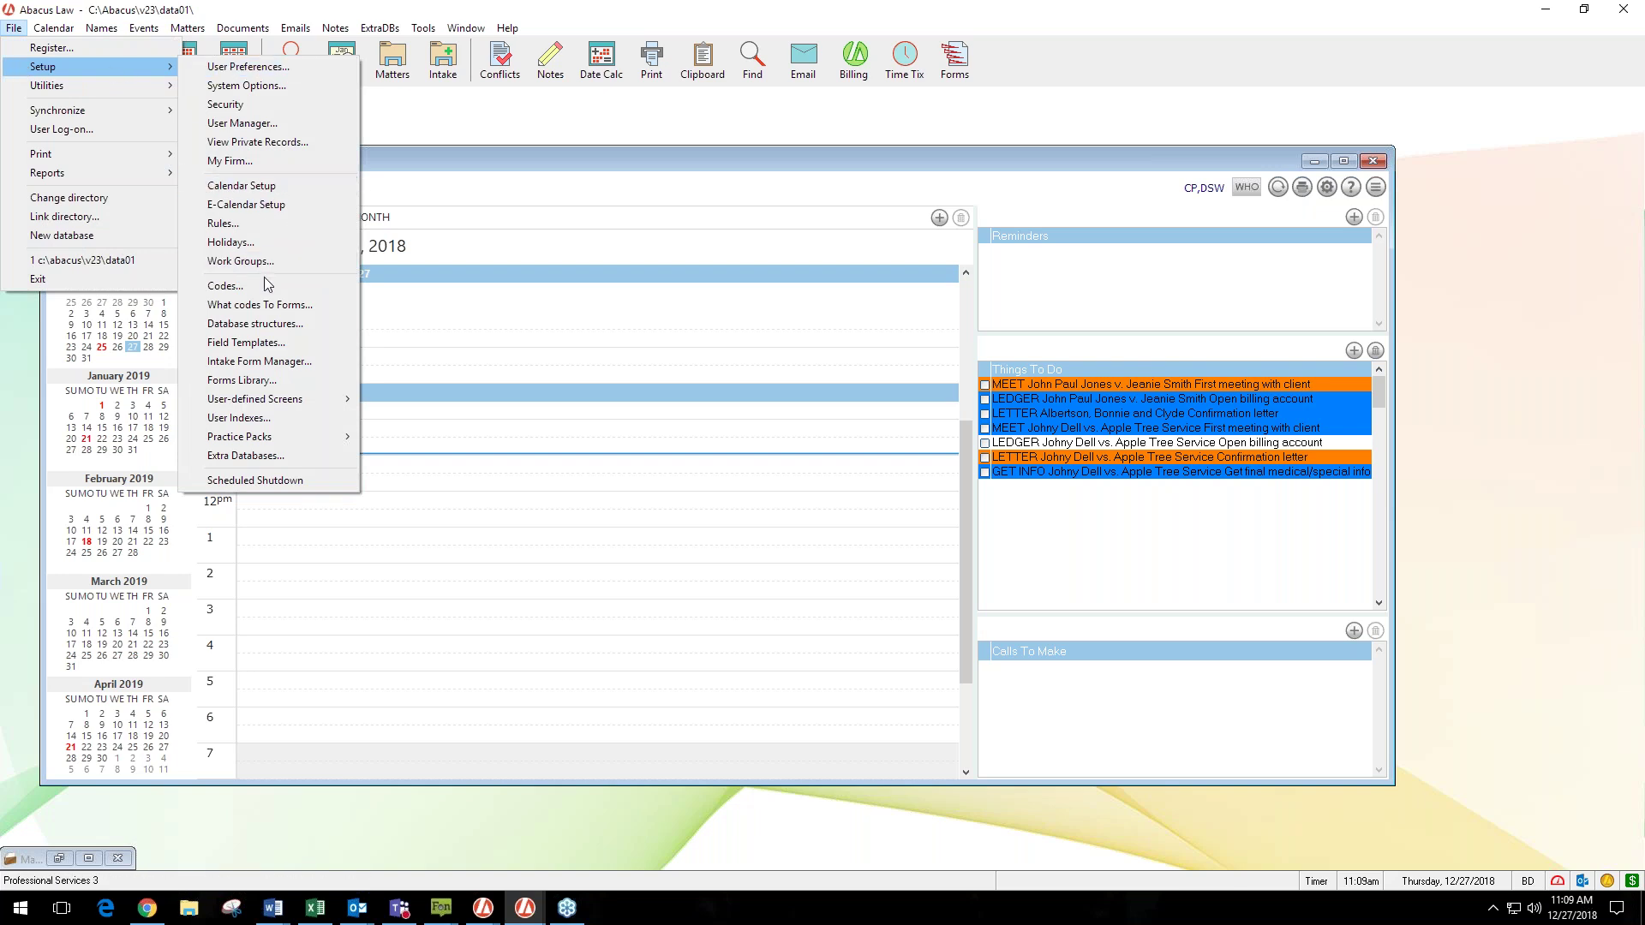
click(224, 223)
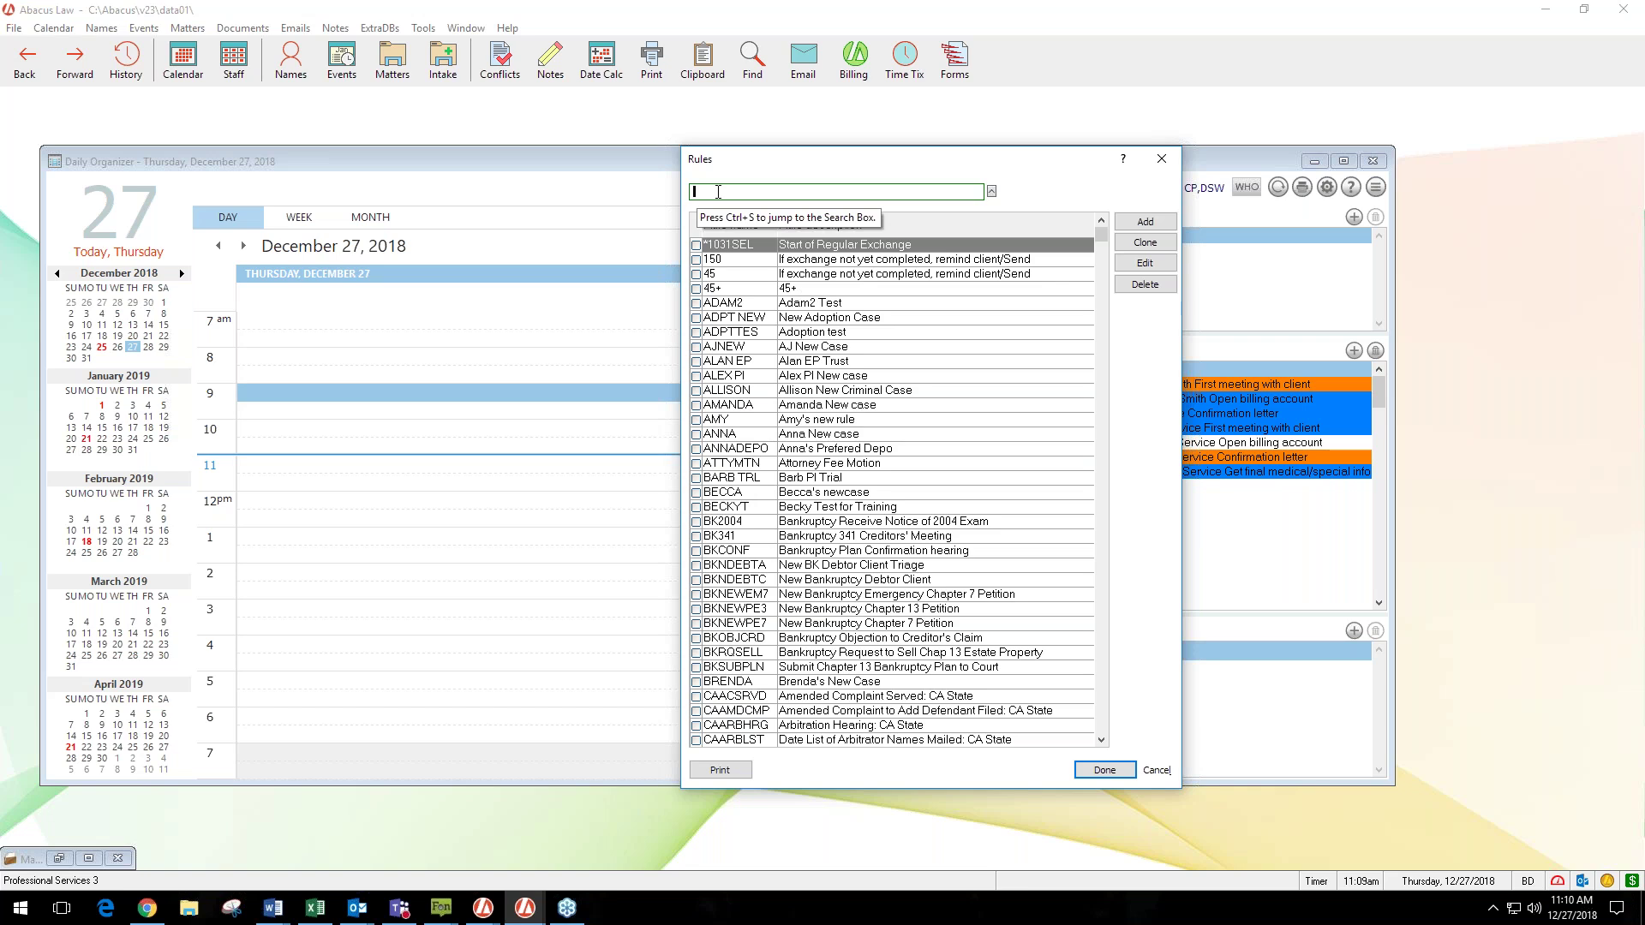
text(newcase)
key(Return)
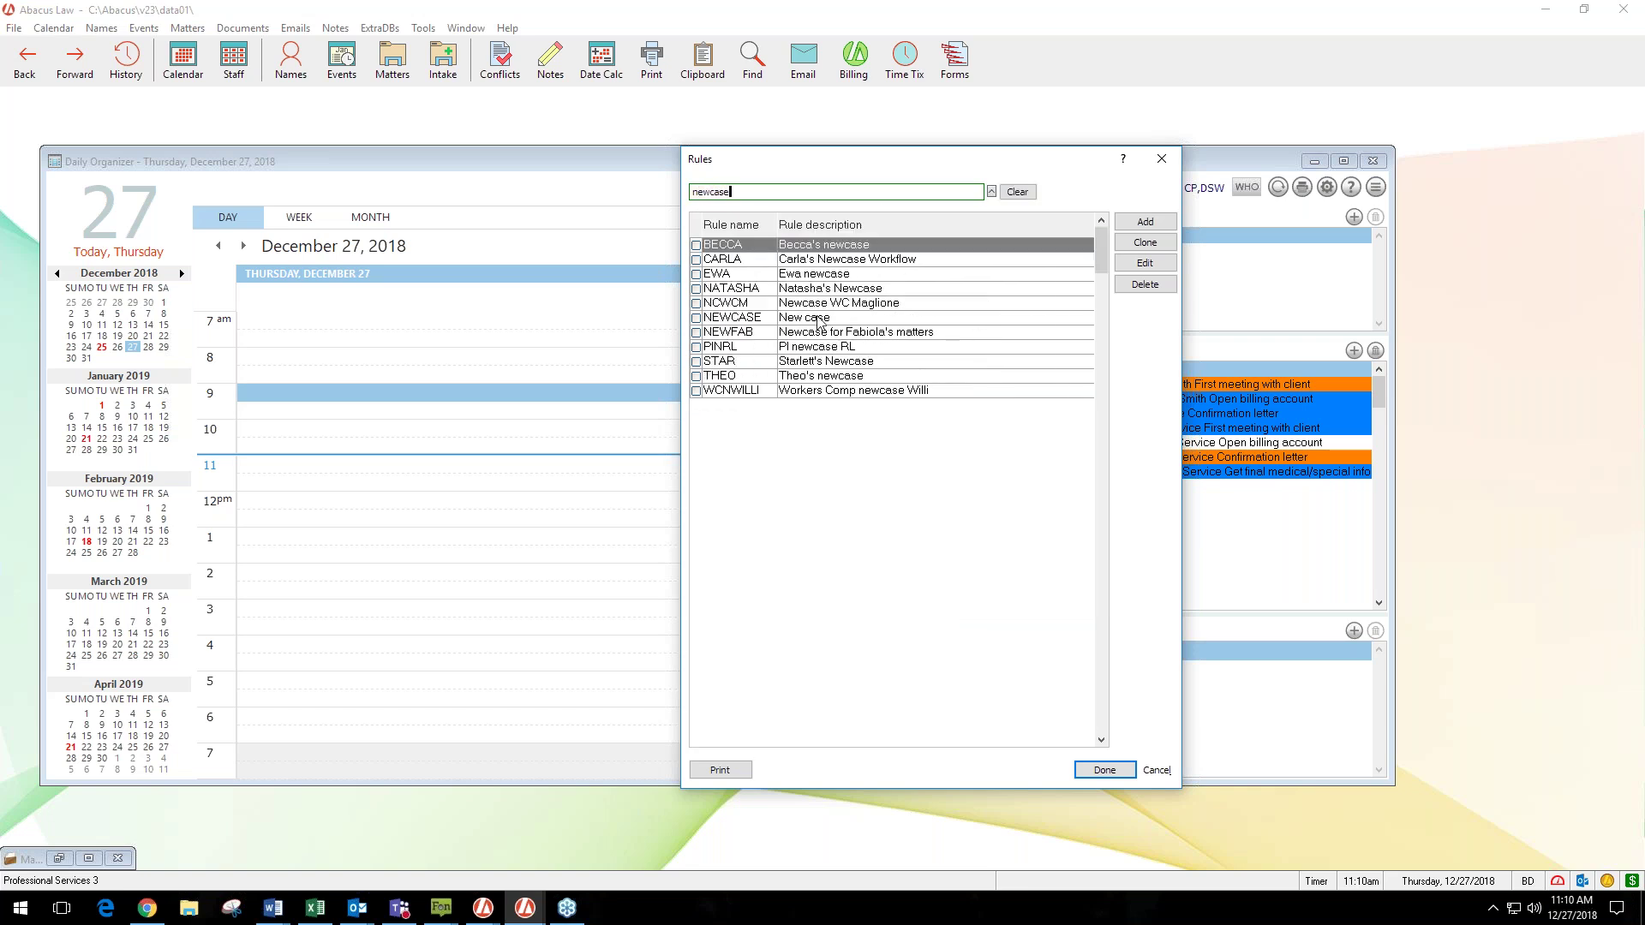
click(818, 320)
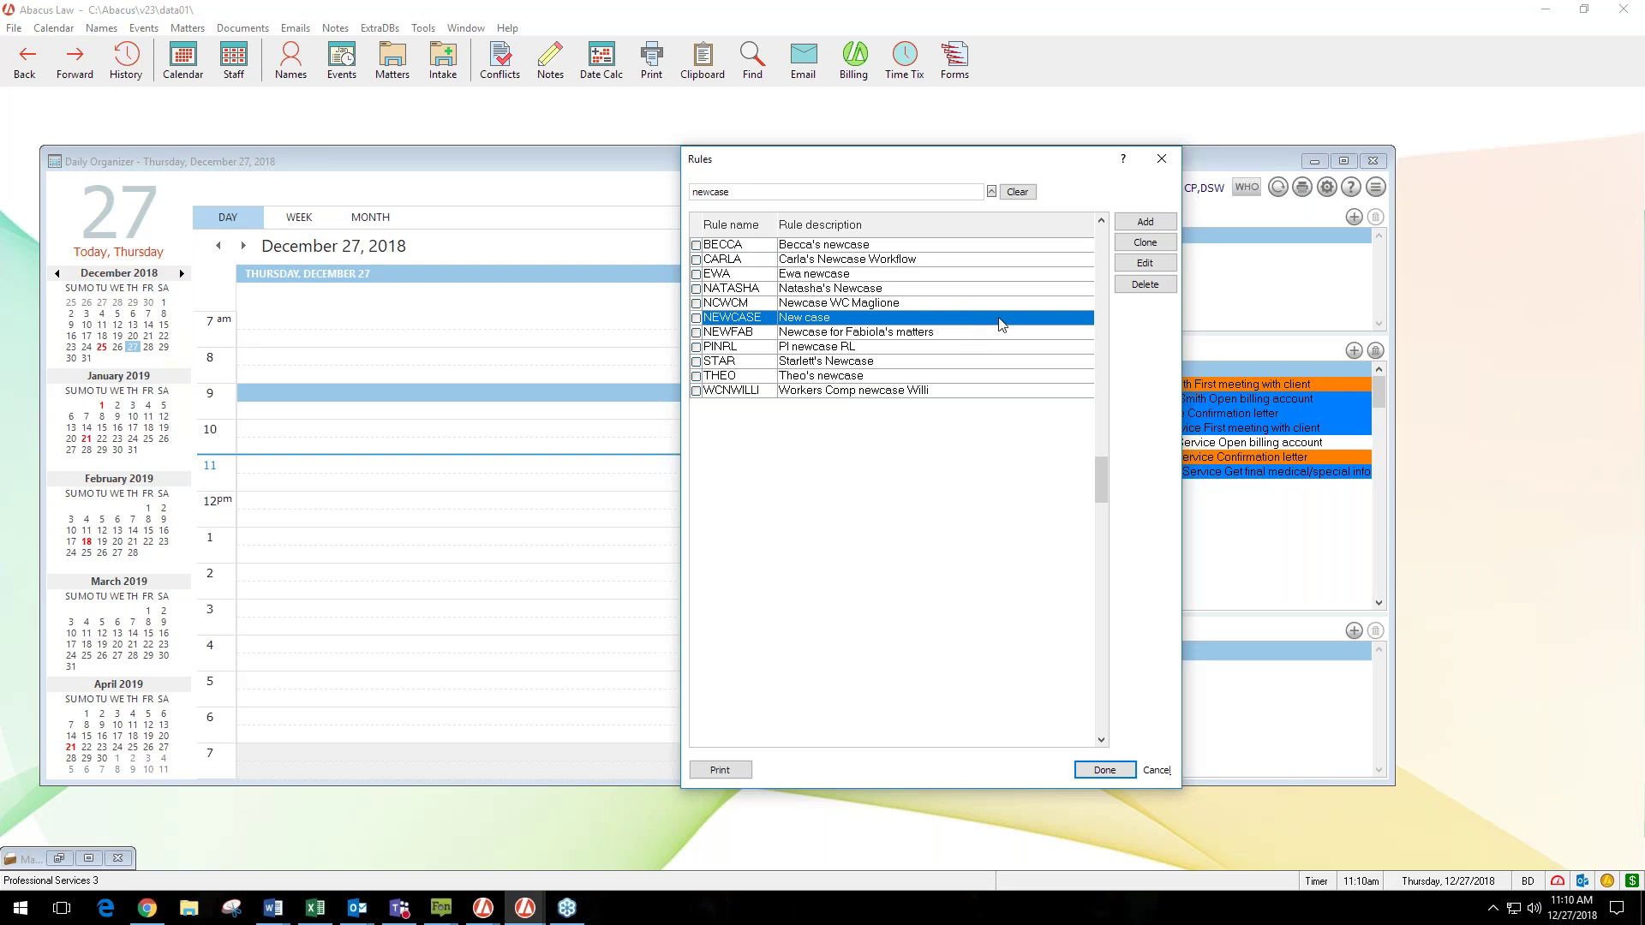
click(1147, 266)
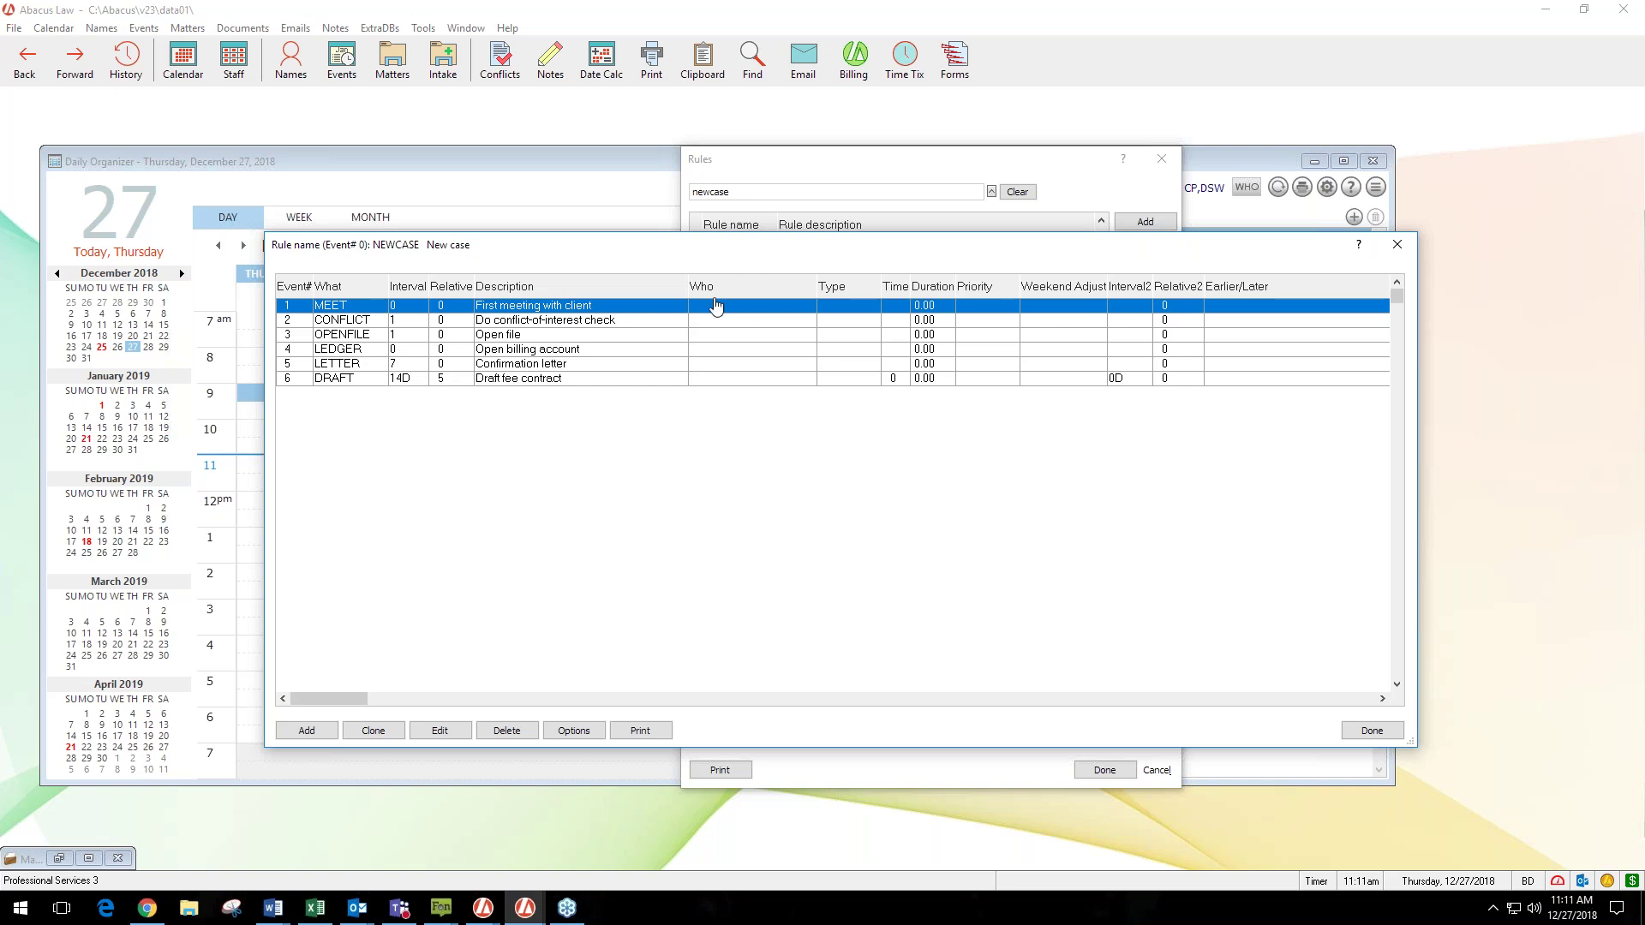
Step: Review the NEWCASE rule's conflict check, confirmation letter and billing account events, and close the rule
mouse_move(793, 256)
mouse_down()
mouse_move(800, 315)
mouse_move(784, 286)
mouse_up()
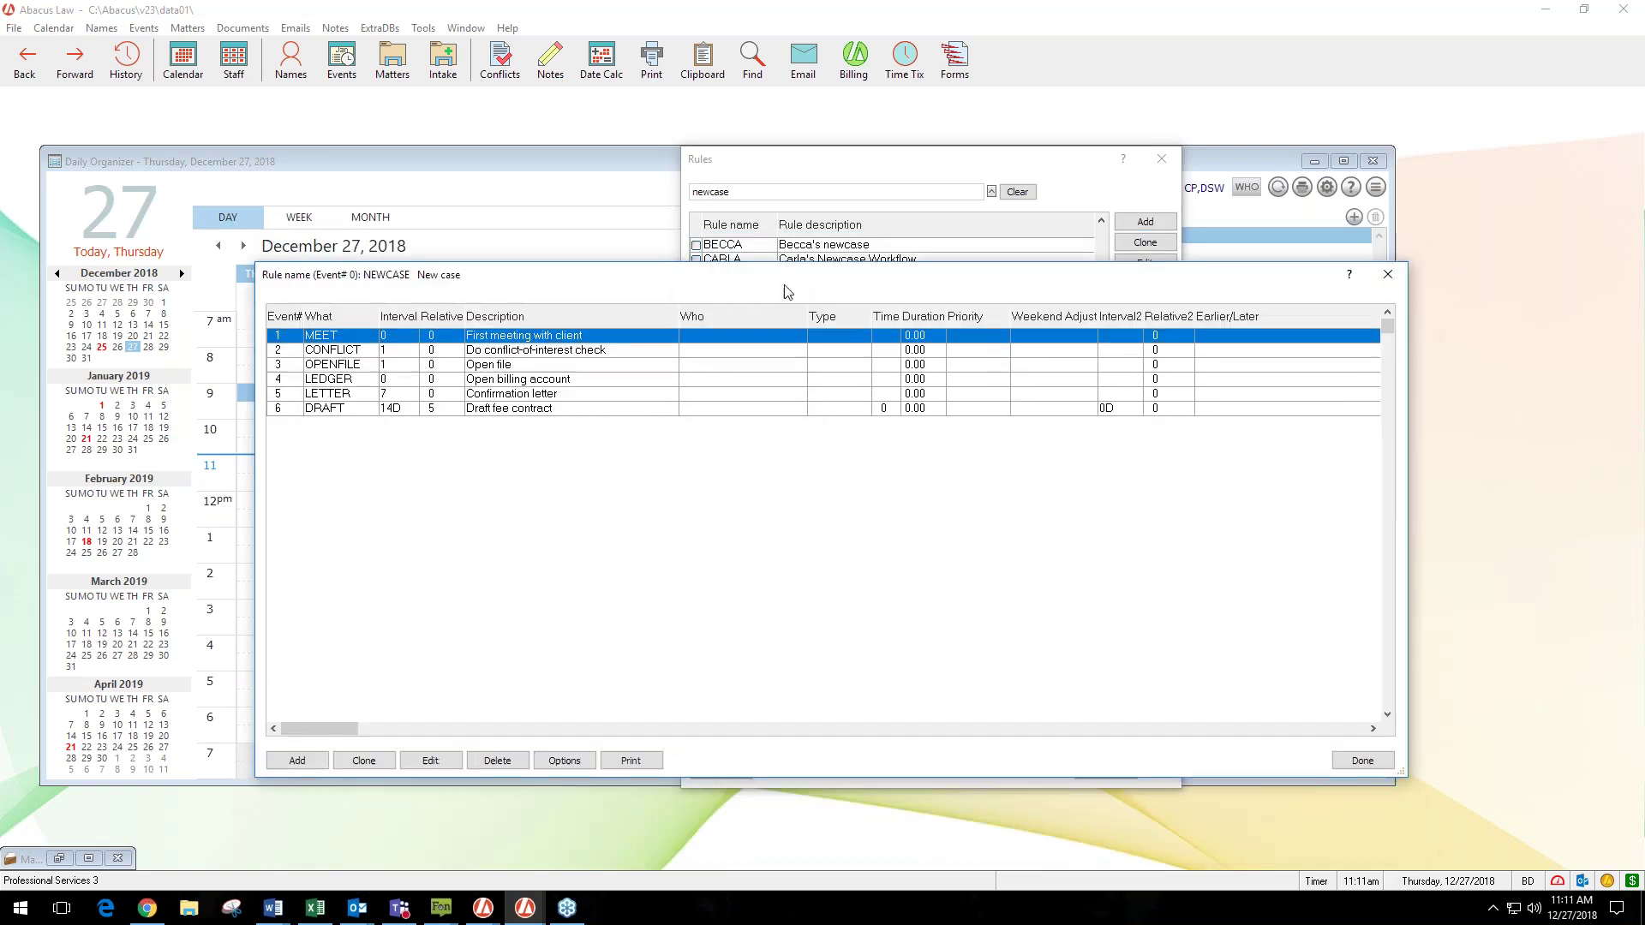
click(1032, 178)
drag(941, 281, 851, 282)
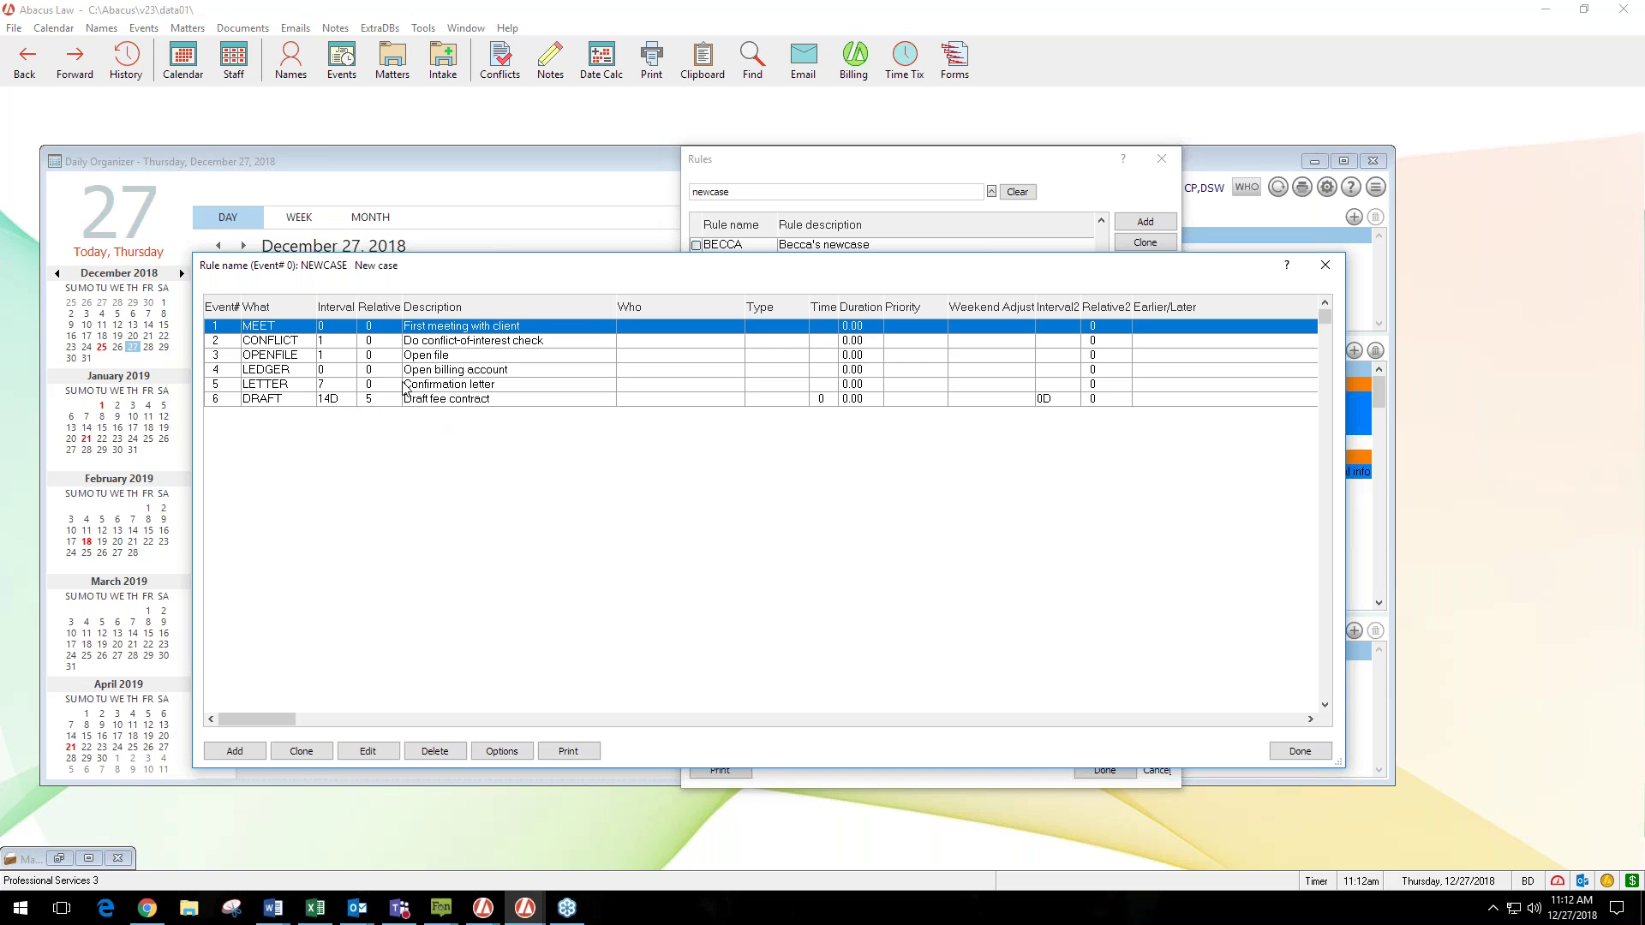
click(424, 343)
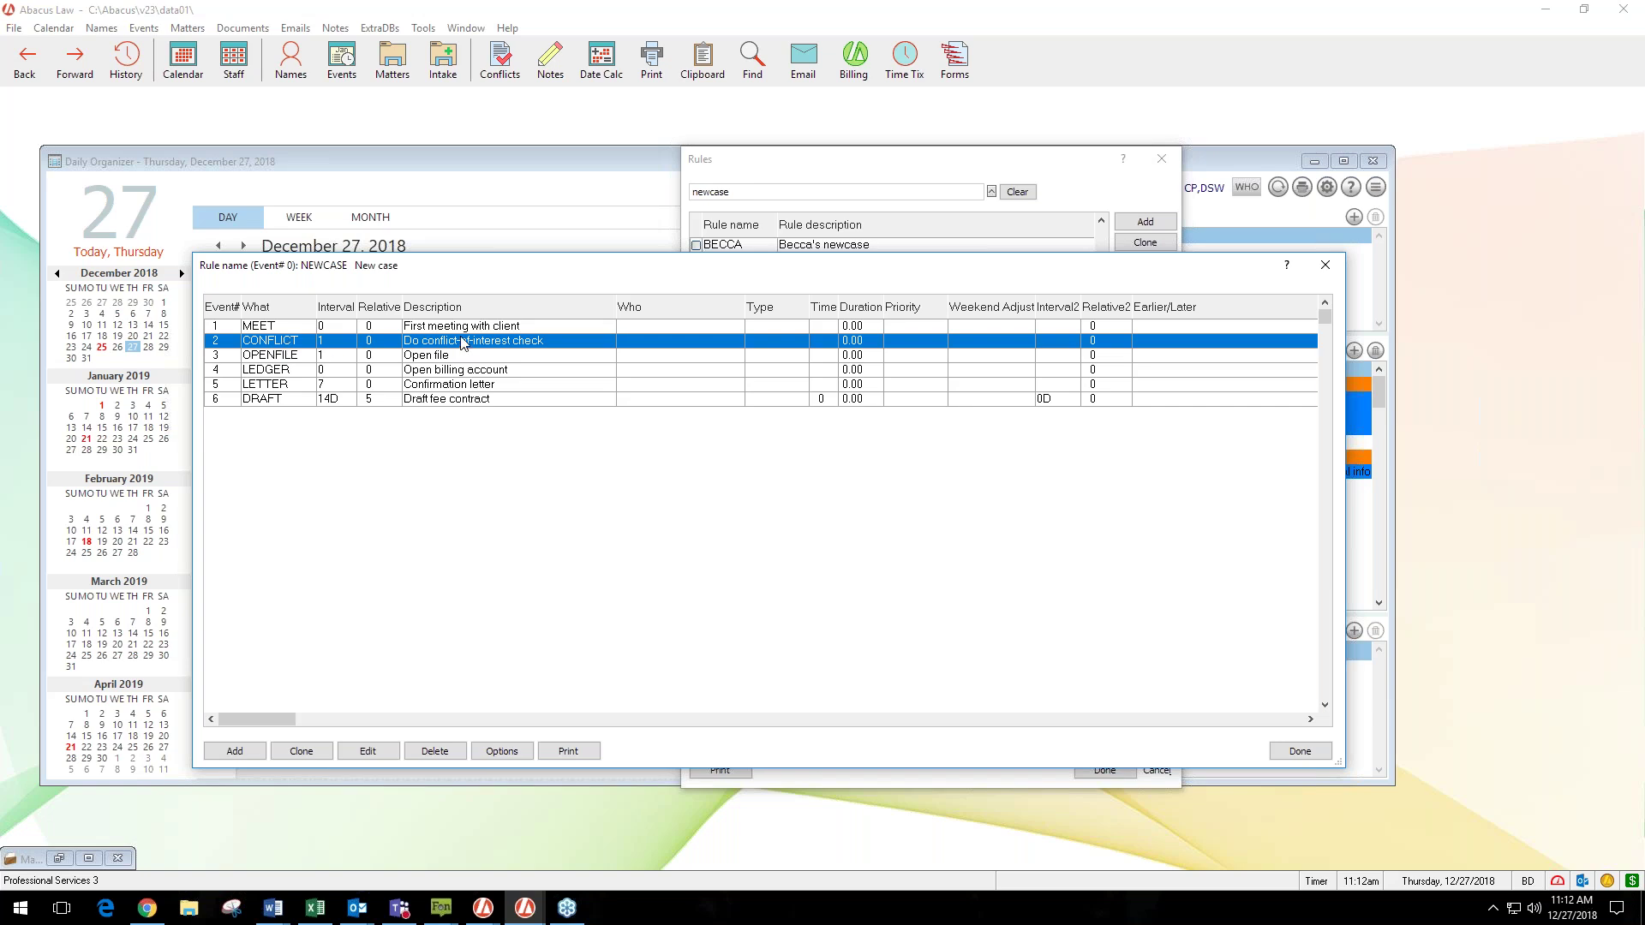
click(316, 387)
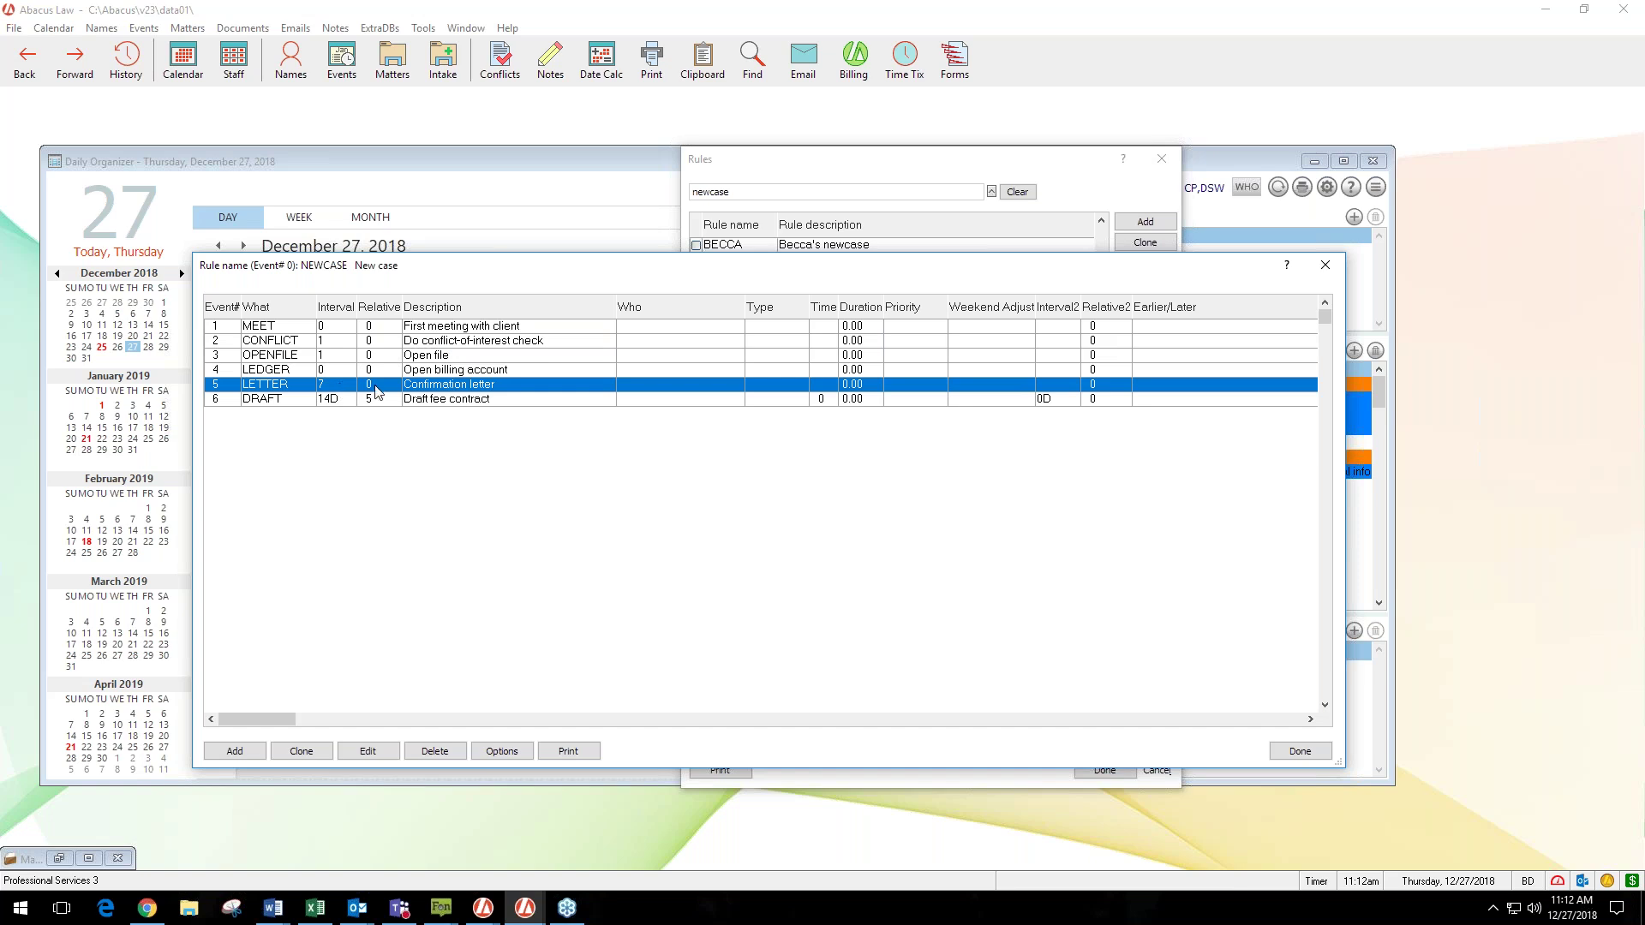
click(545, 370)
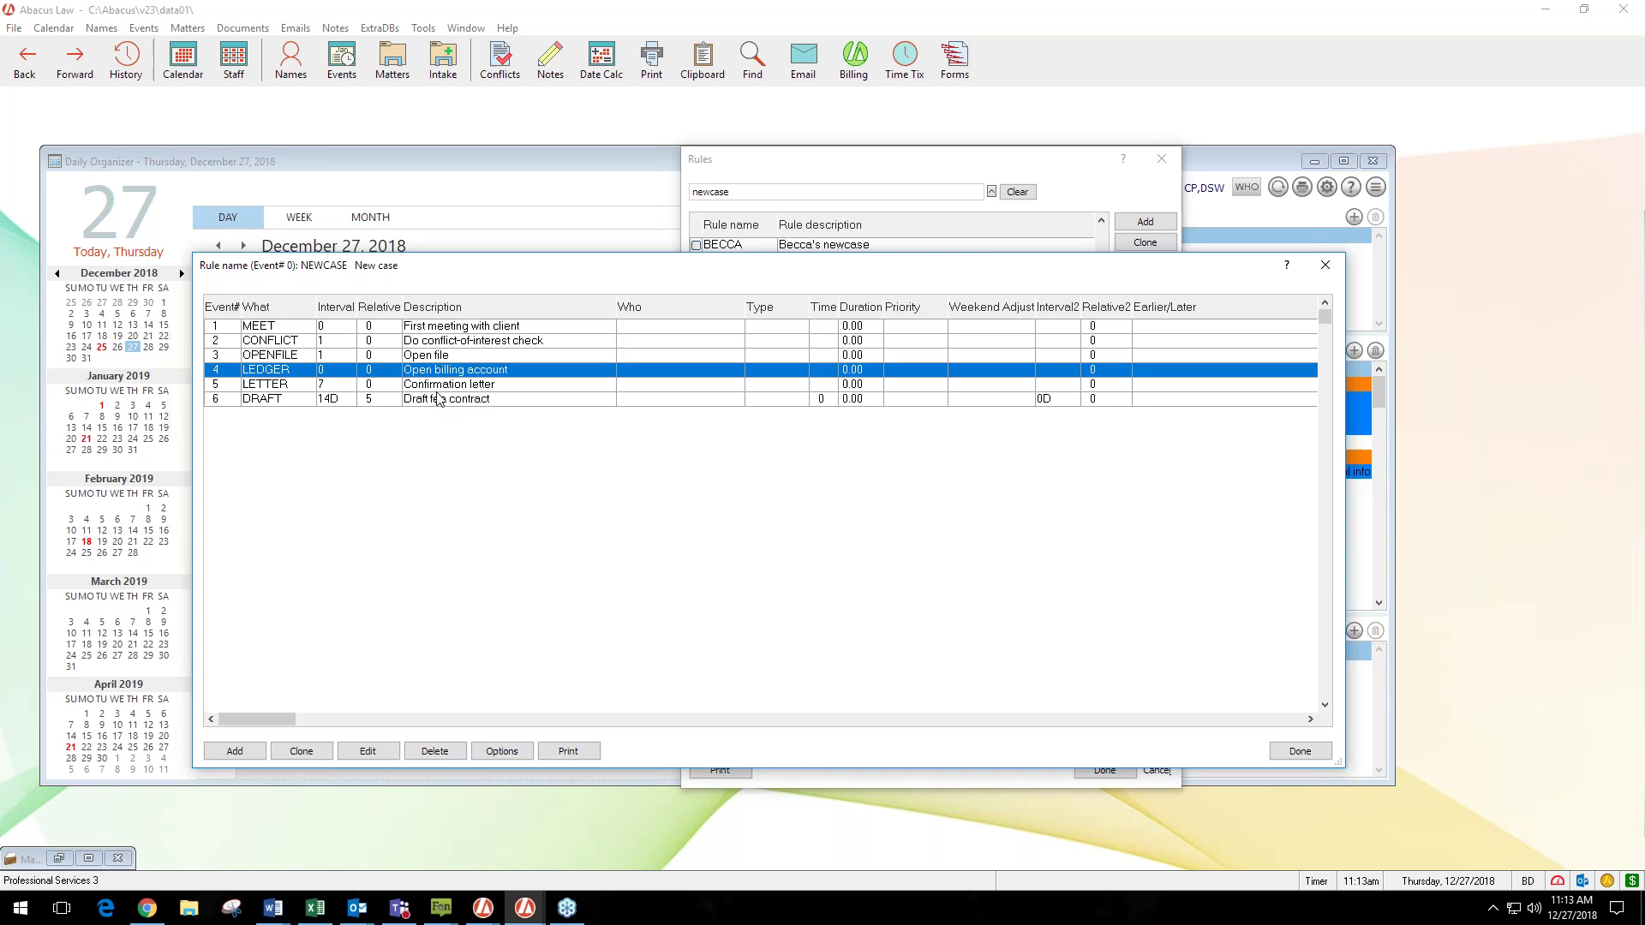
click(1326, 264)
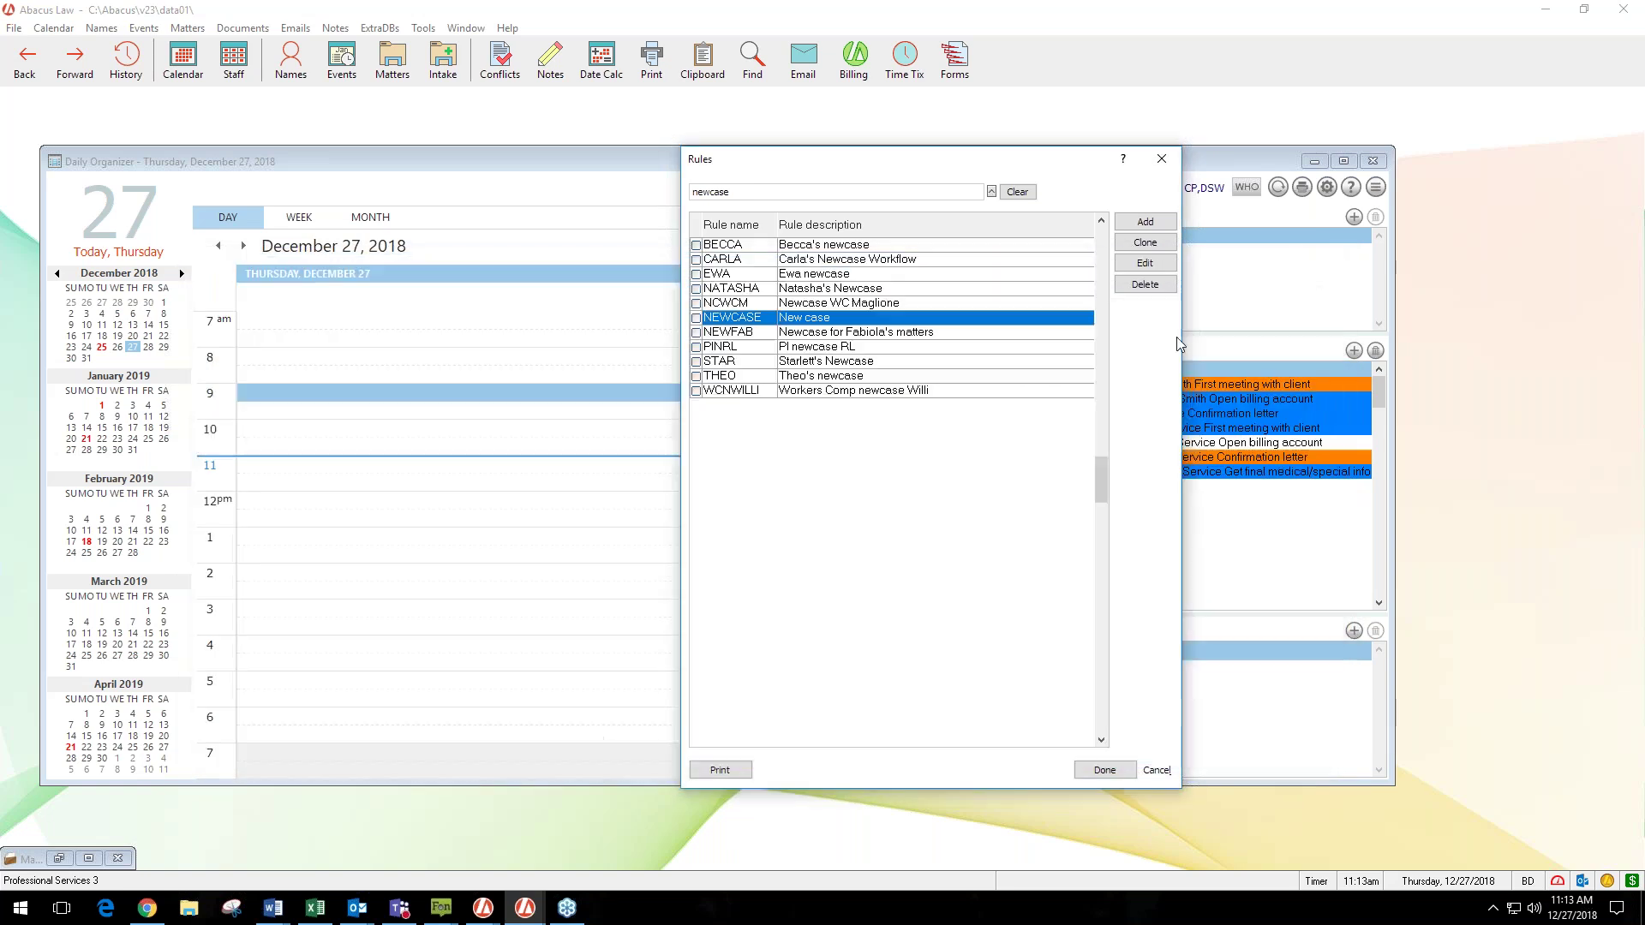
Step: Reopen the NEWCASE rule and output its Rules List report to the screen
click(1145, 263)
drag(1030, 269, 1069, 433)
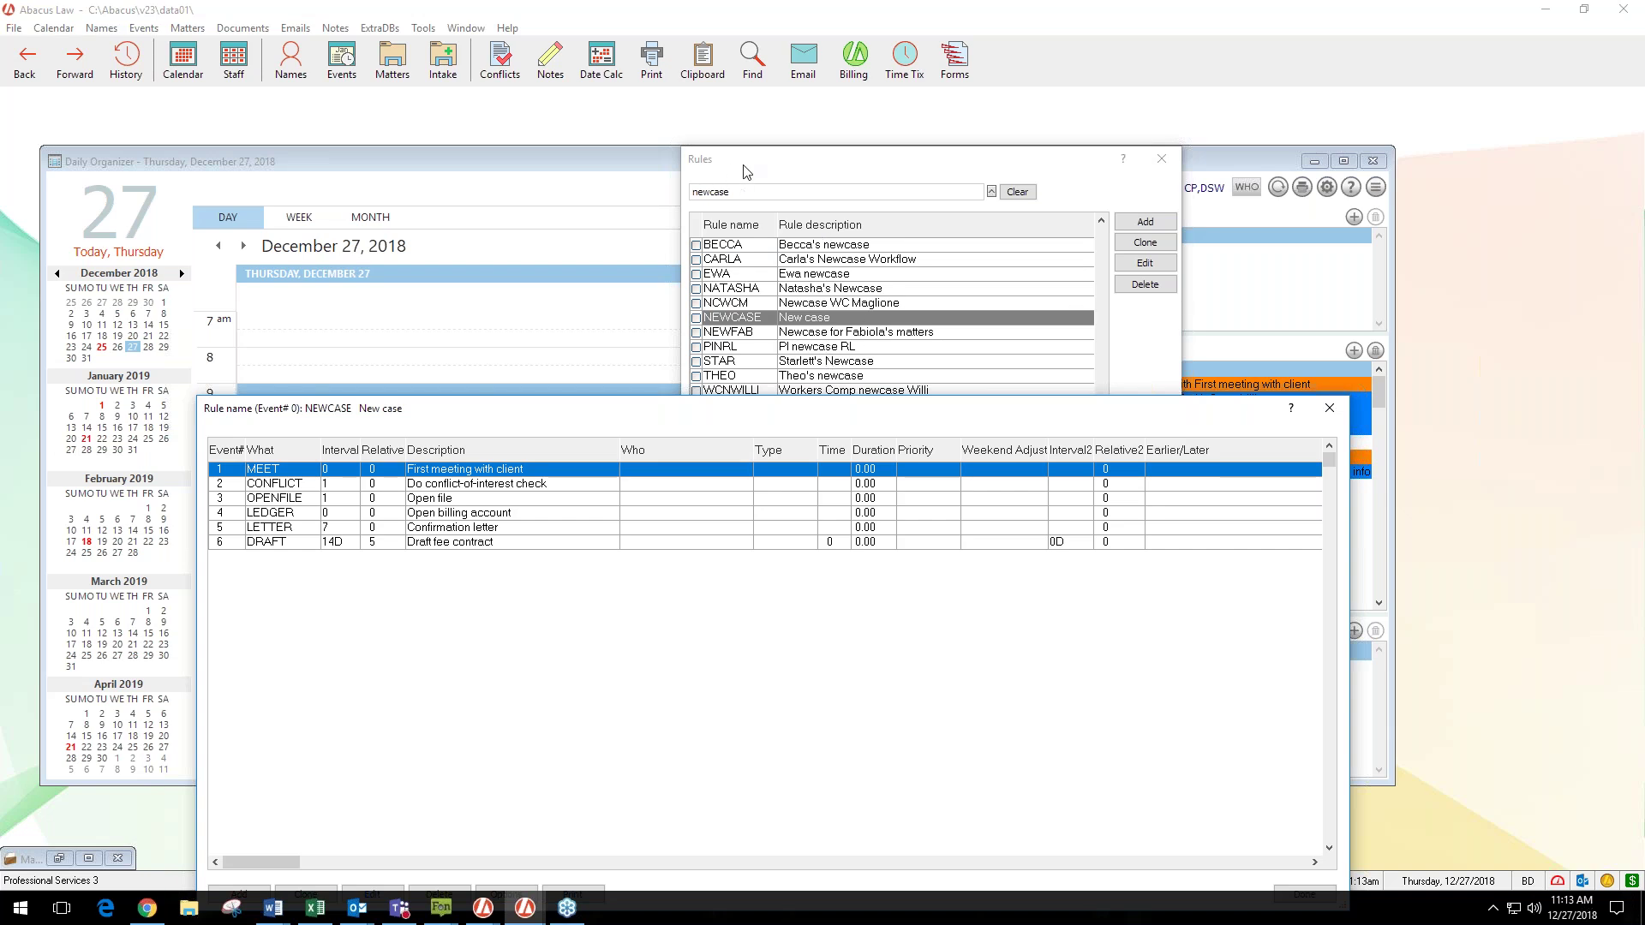
drag(791, 397, 795, 348)
drag(1016, 366, 1008, 259)
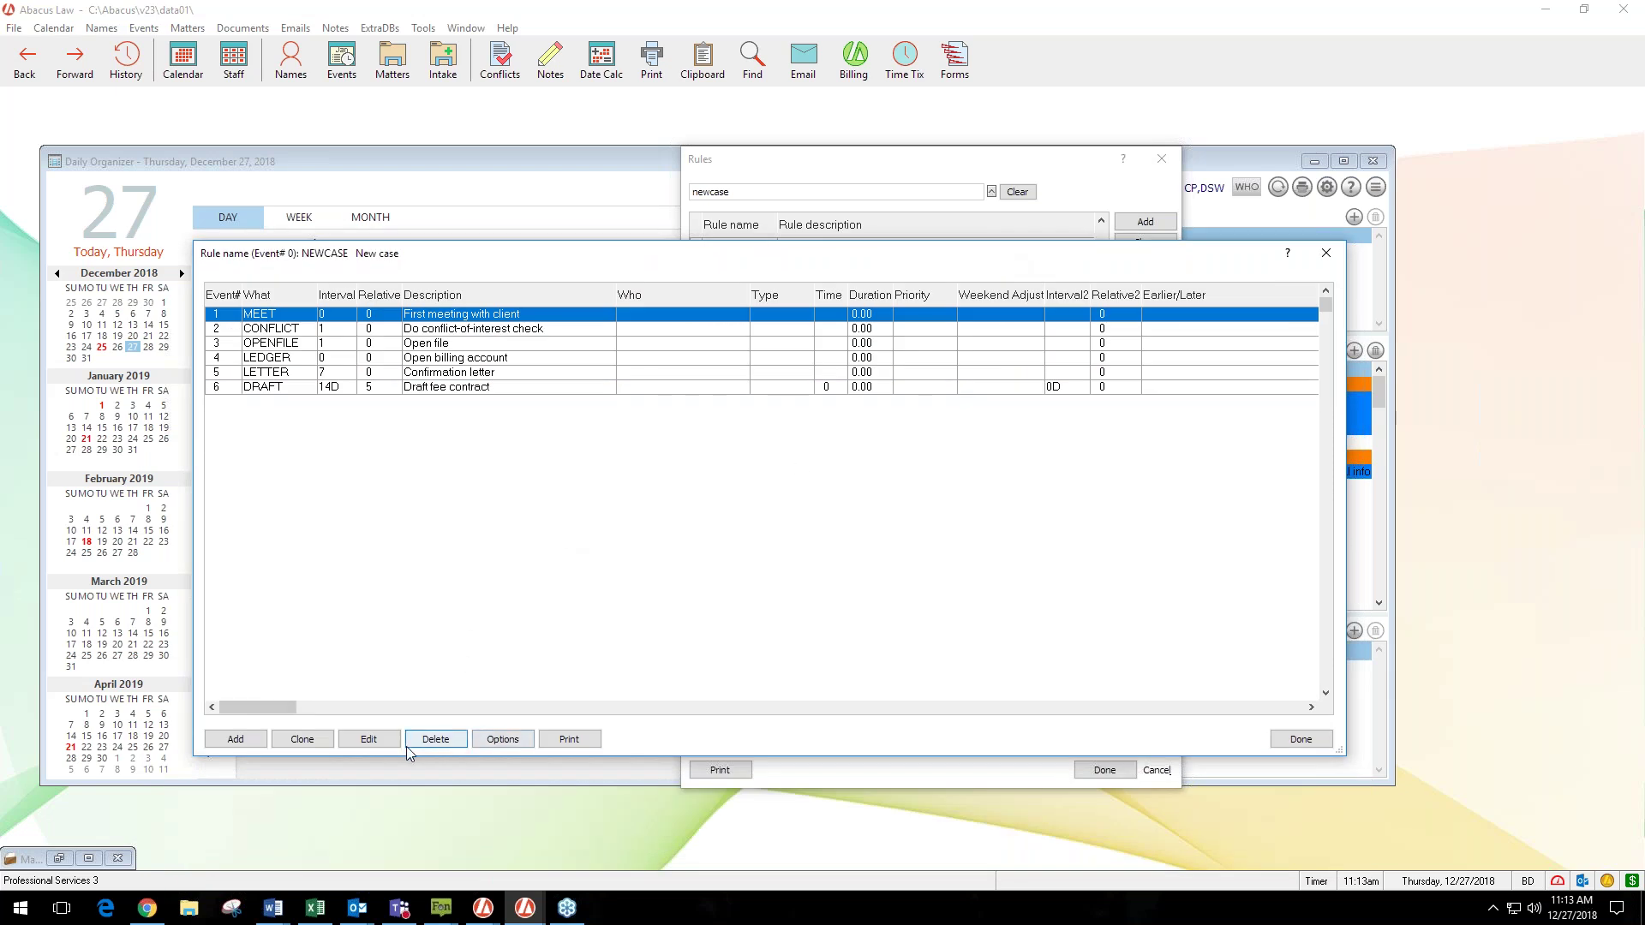
click(567, 745)
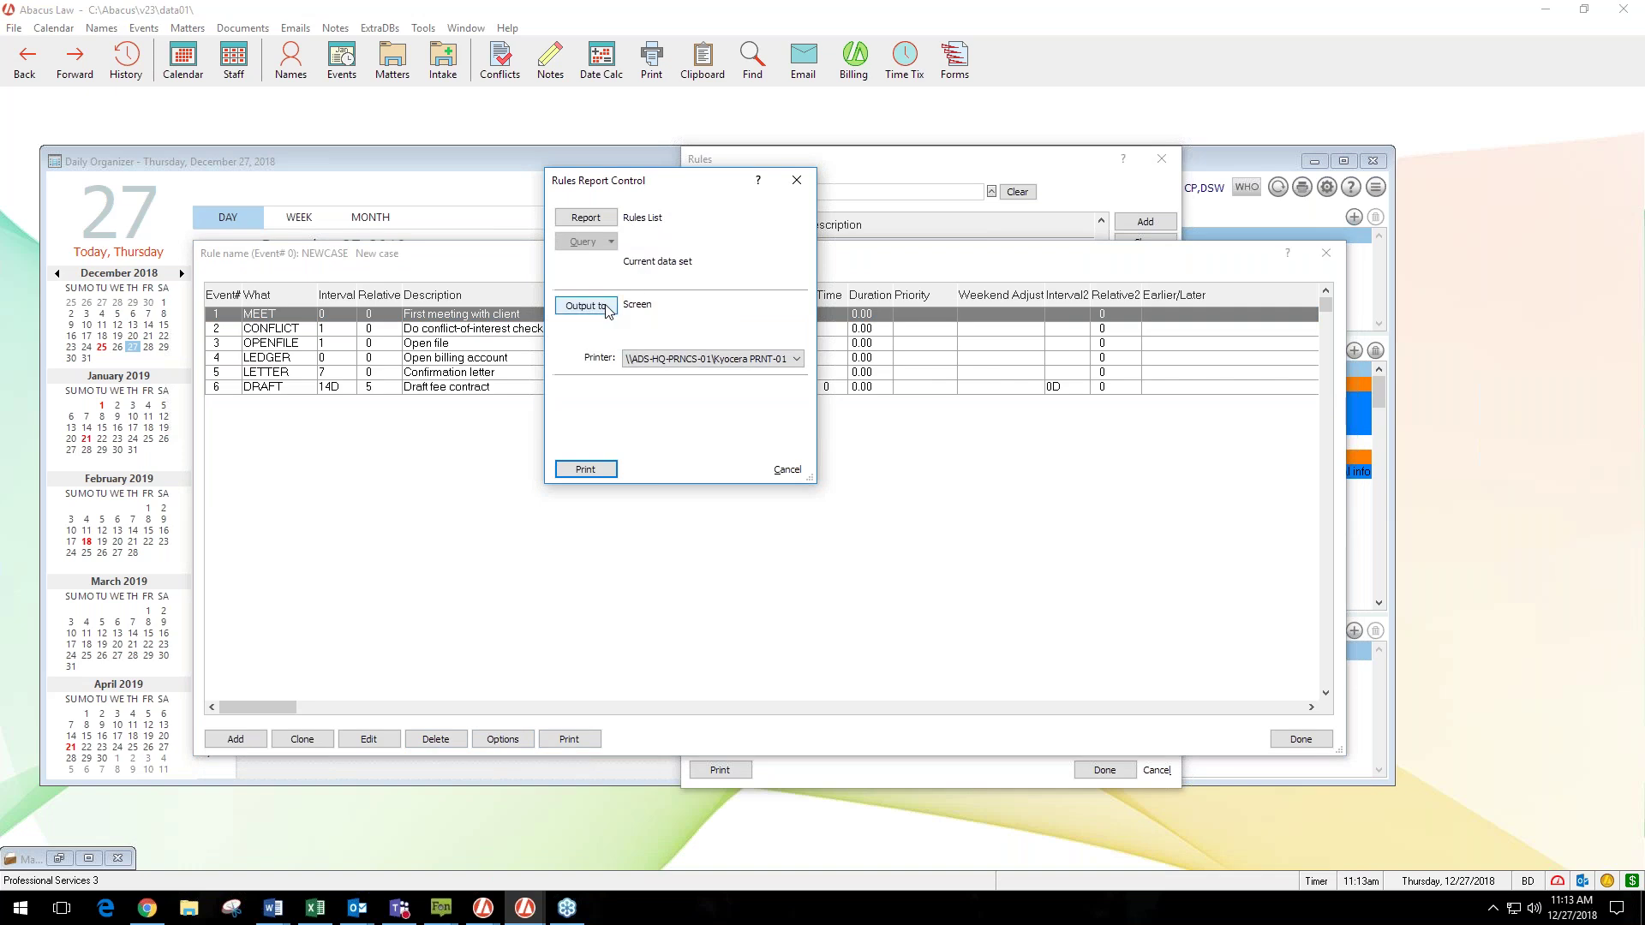
click(586, 469)
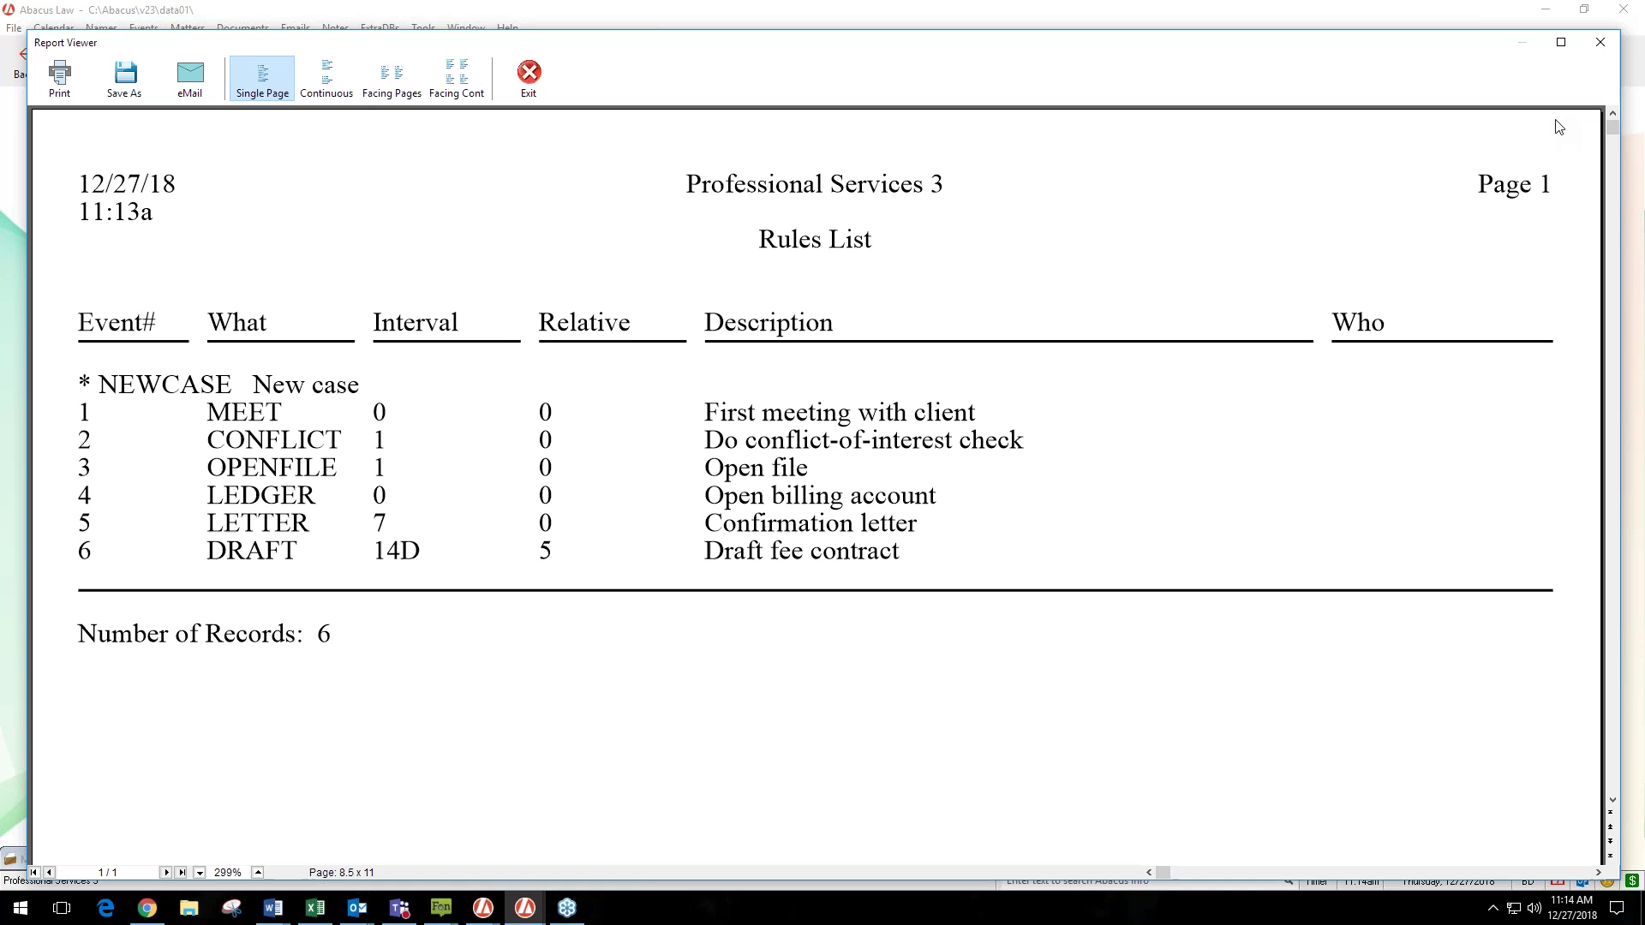
Step: Close the Rules List report, cancel the report setup, and close the NEWCASE rule
click(1599, 47)
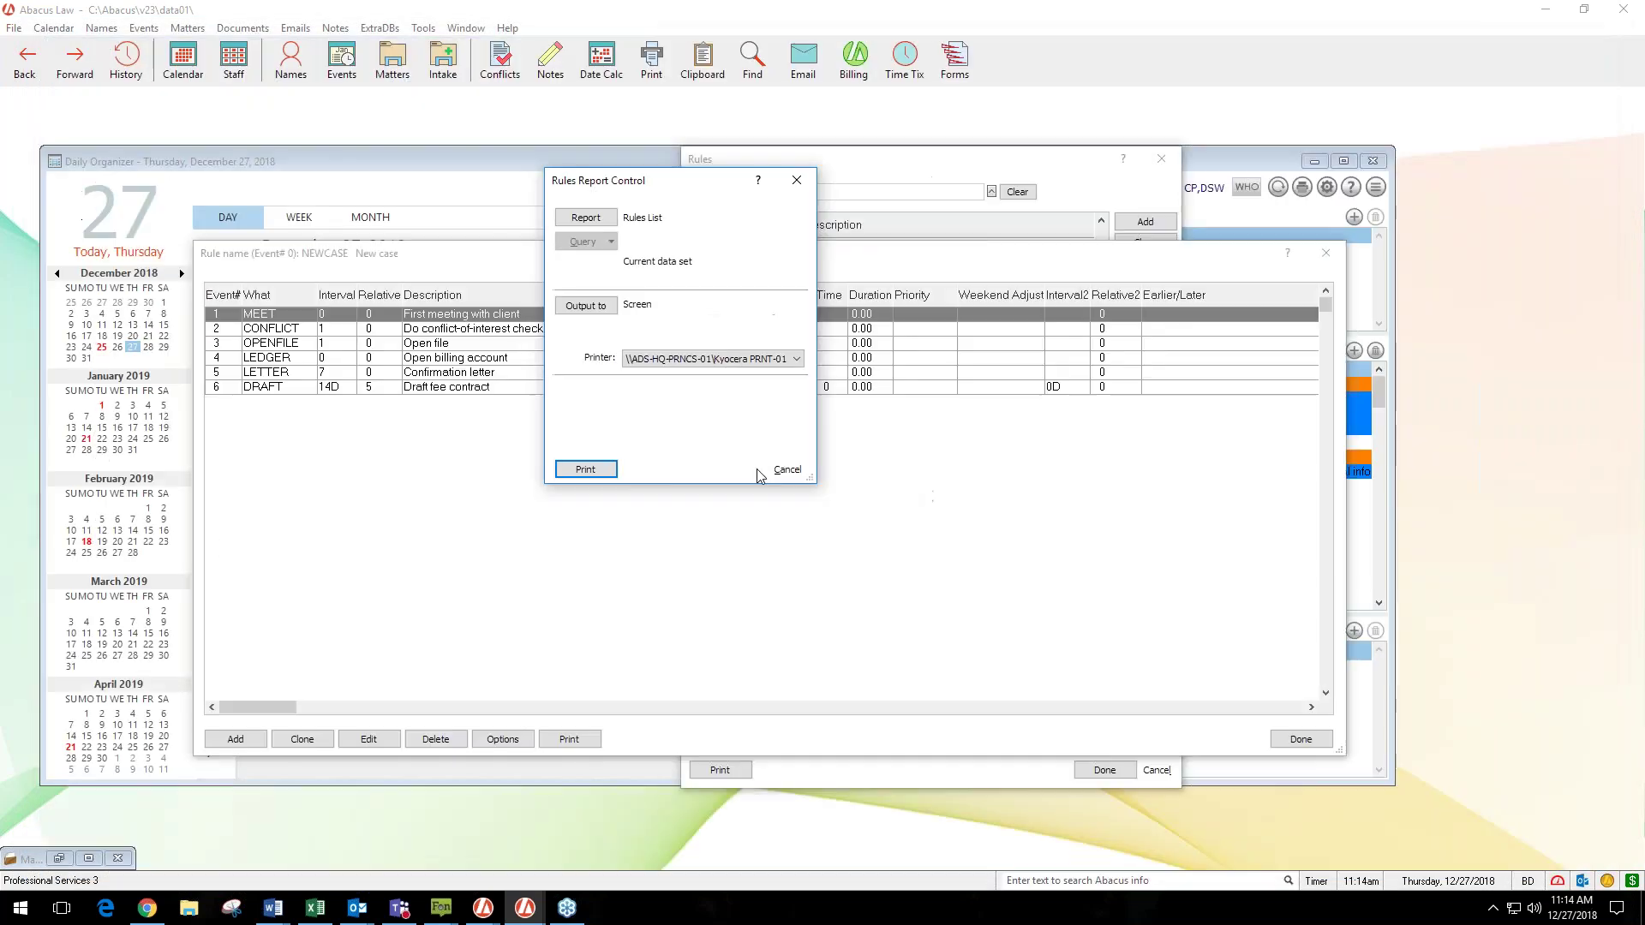
click(787, 471)
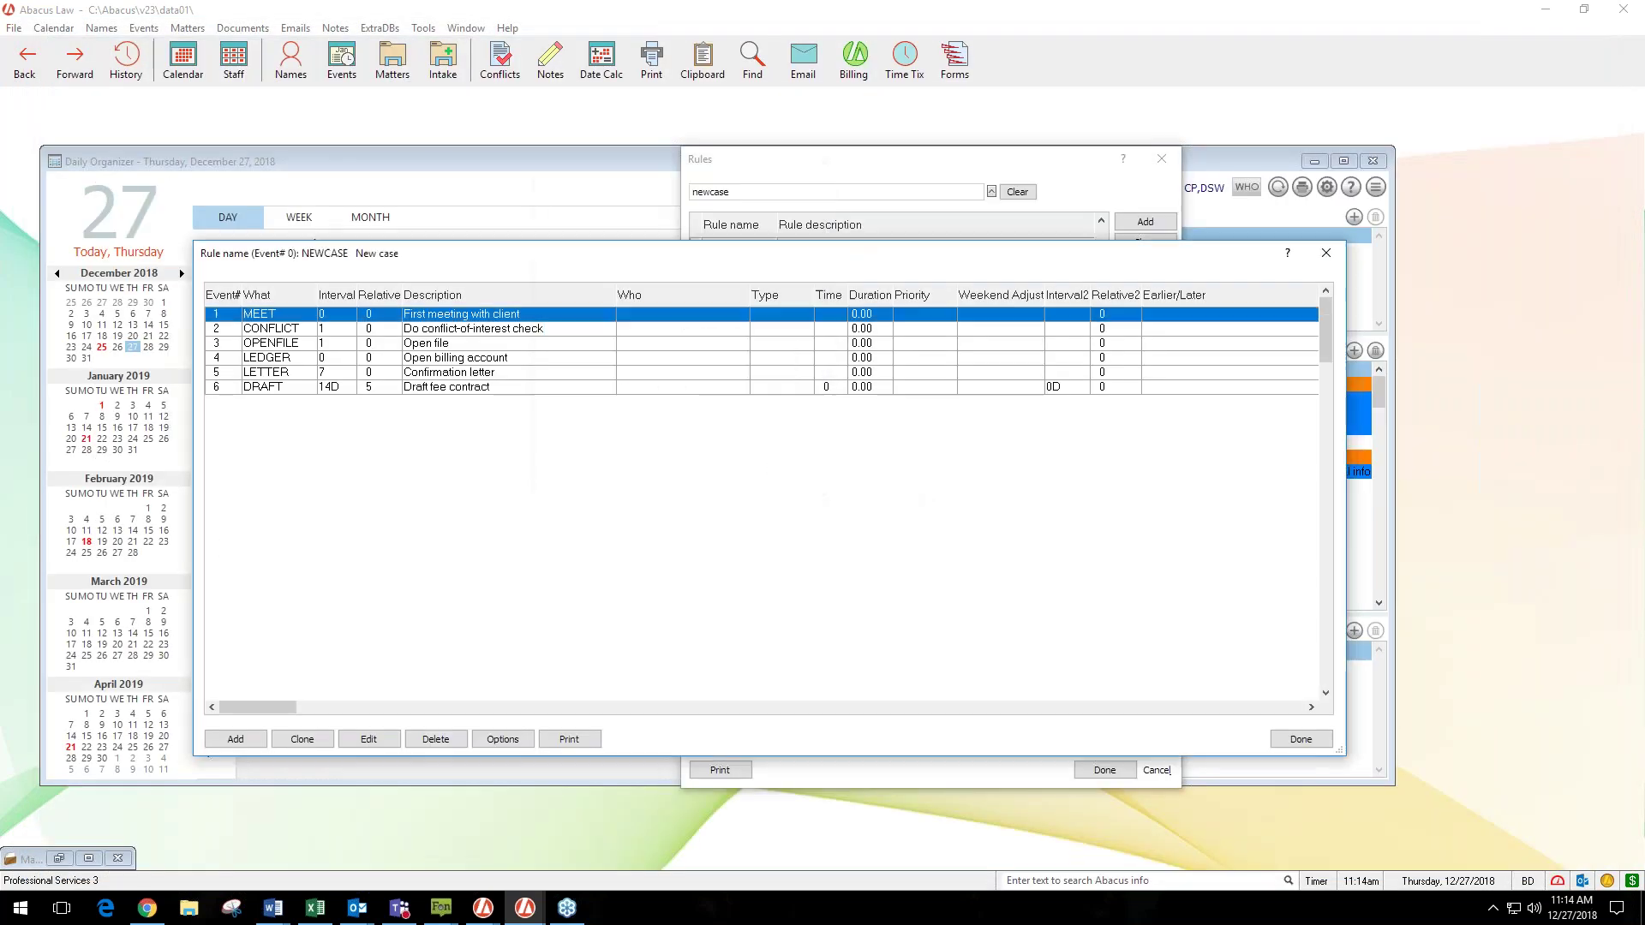
click(1326, 254)
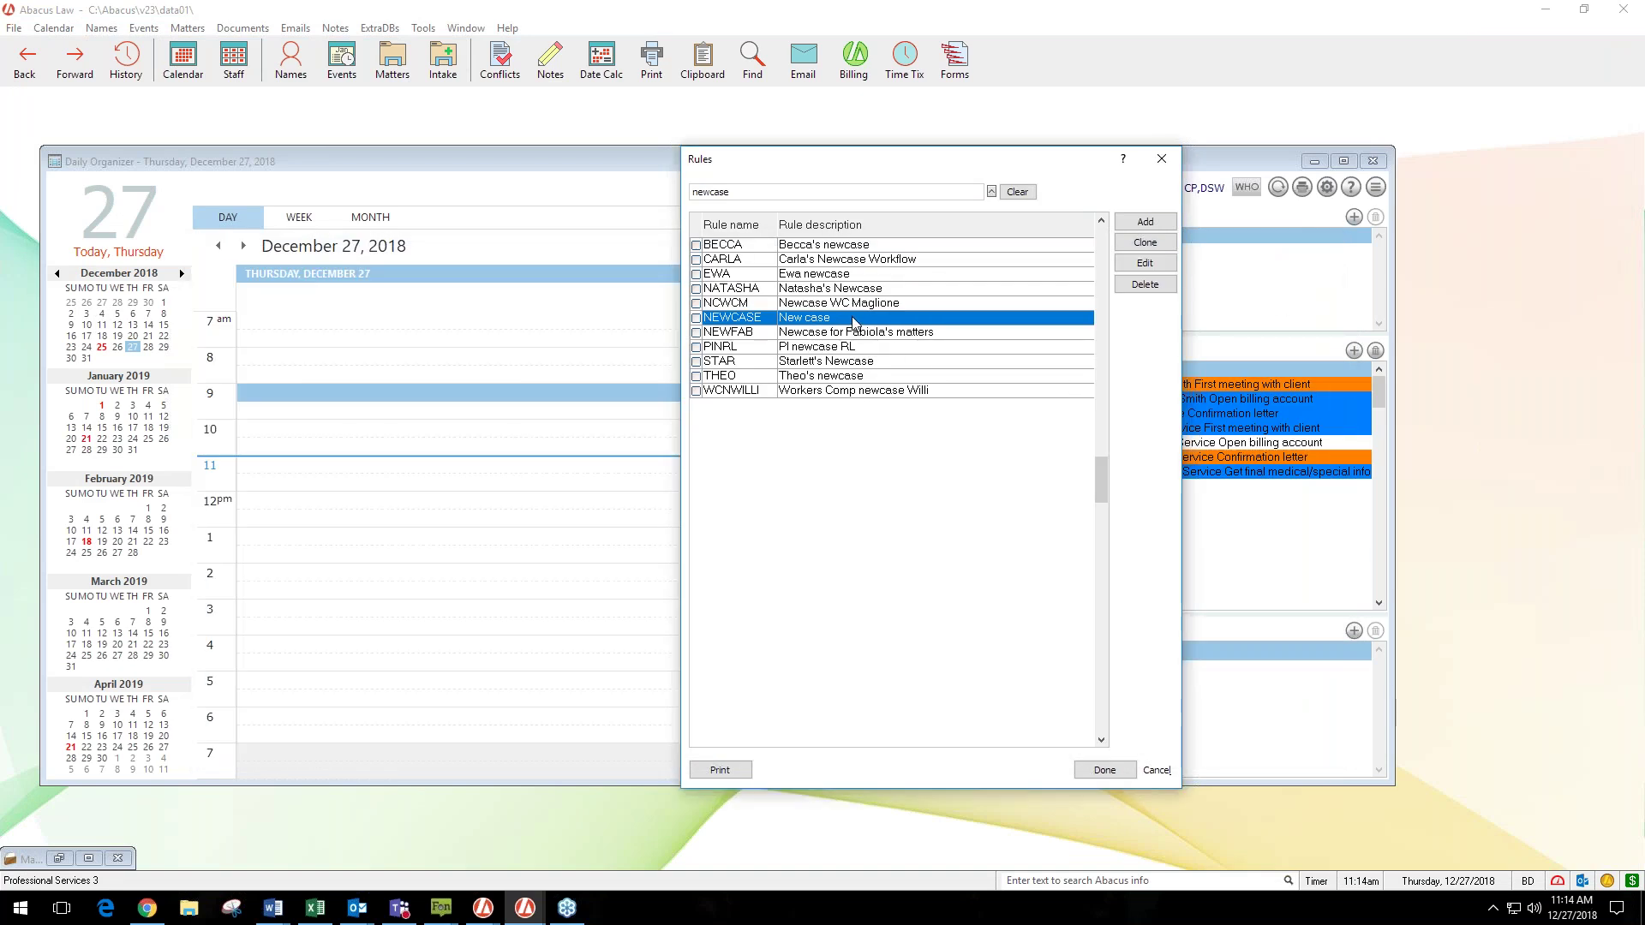
Step: Clone the NEWCASE rule as NCWEB with the description "New Case for Webinar Training"
click(1145, 243)
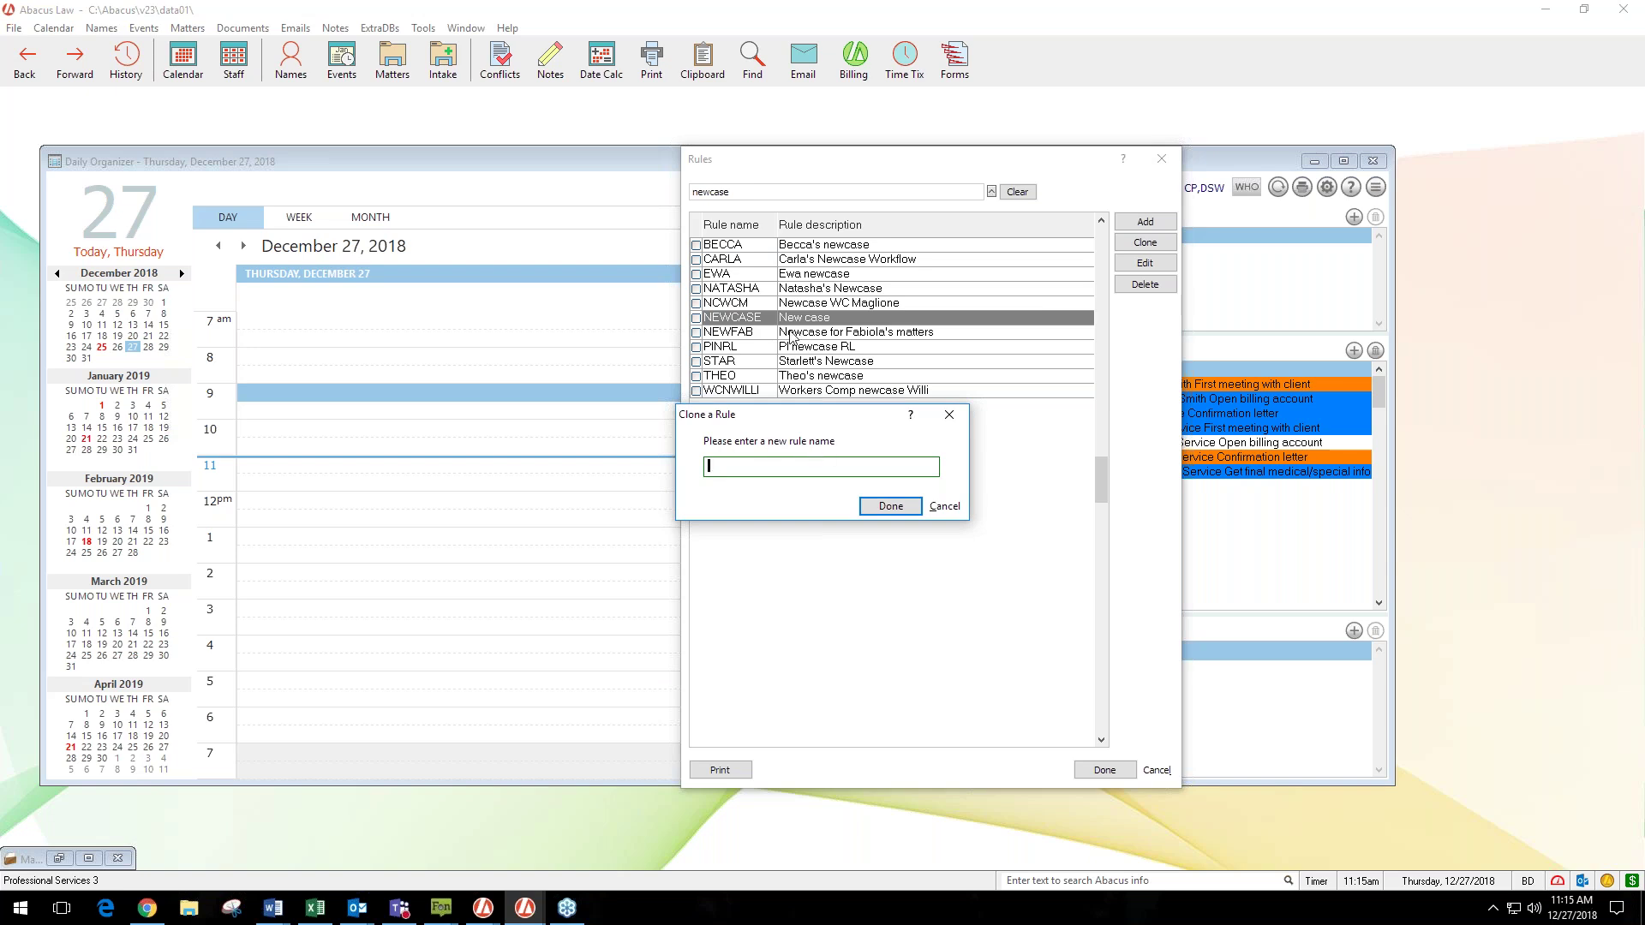
text(NCWEB)
click(890, 507)
click(760, 471)
key(BackSpace)
key(BackSpace)
key(BackSpace)
key(BackSpace)
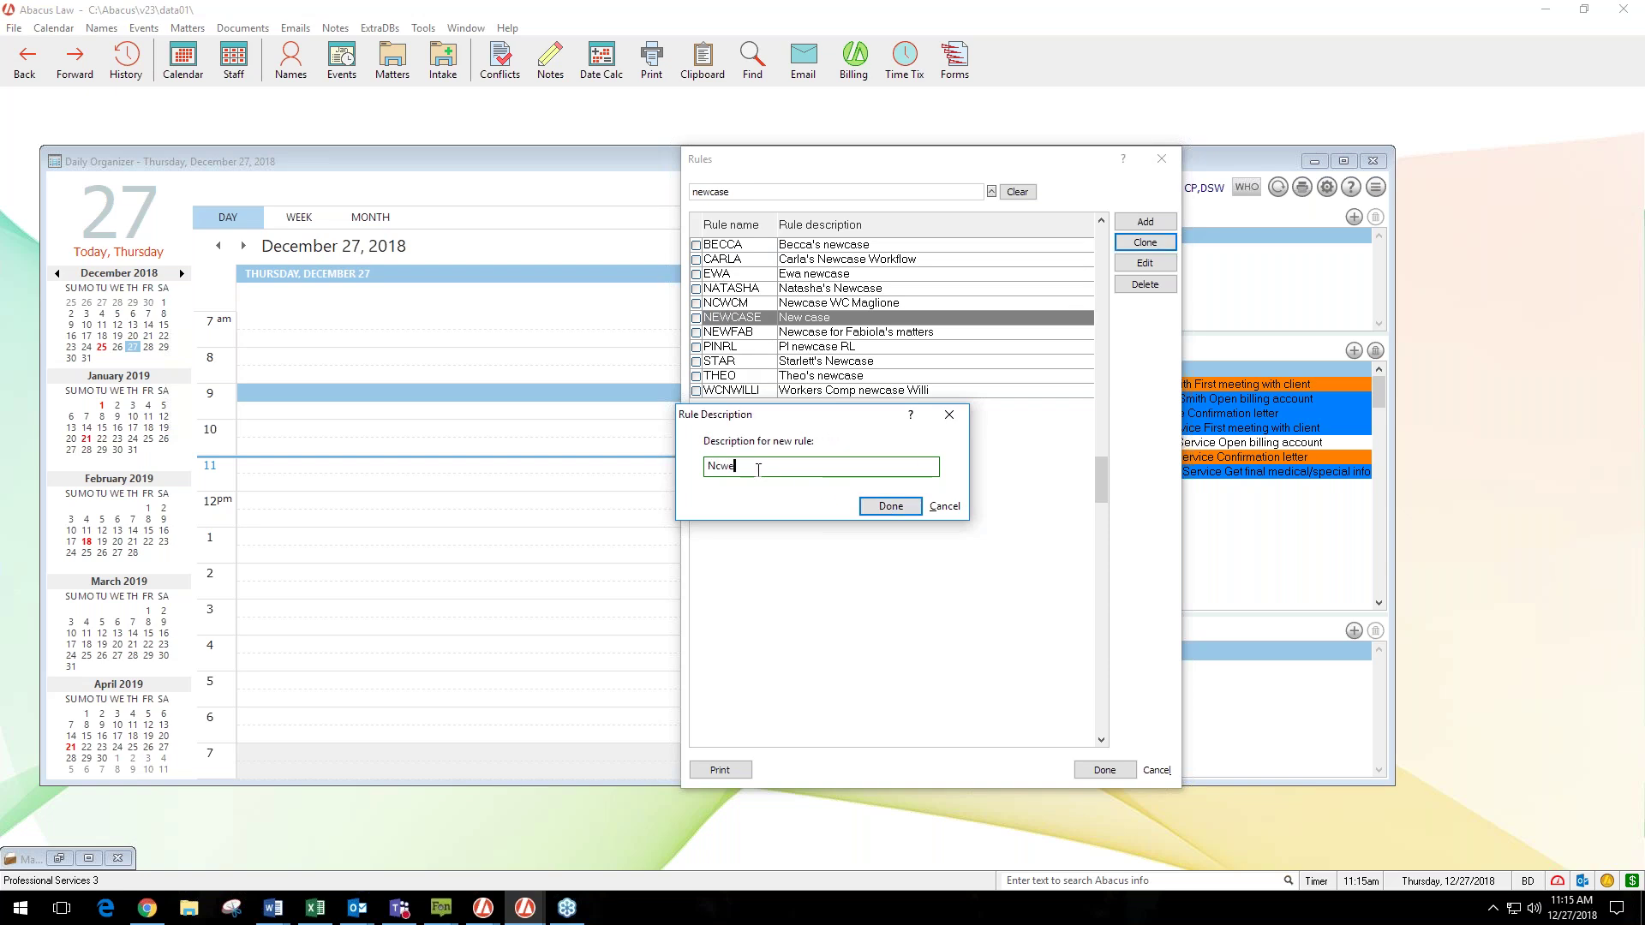
text(ew Case for Webinar Training)
click(882, 508)
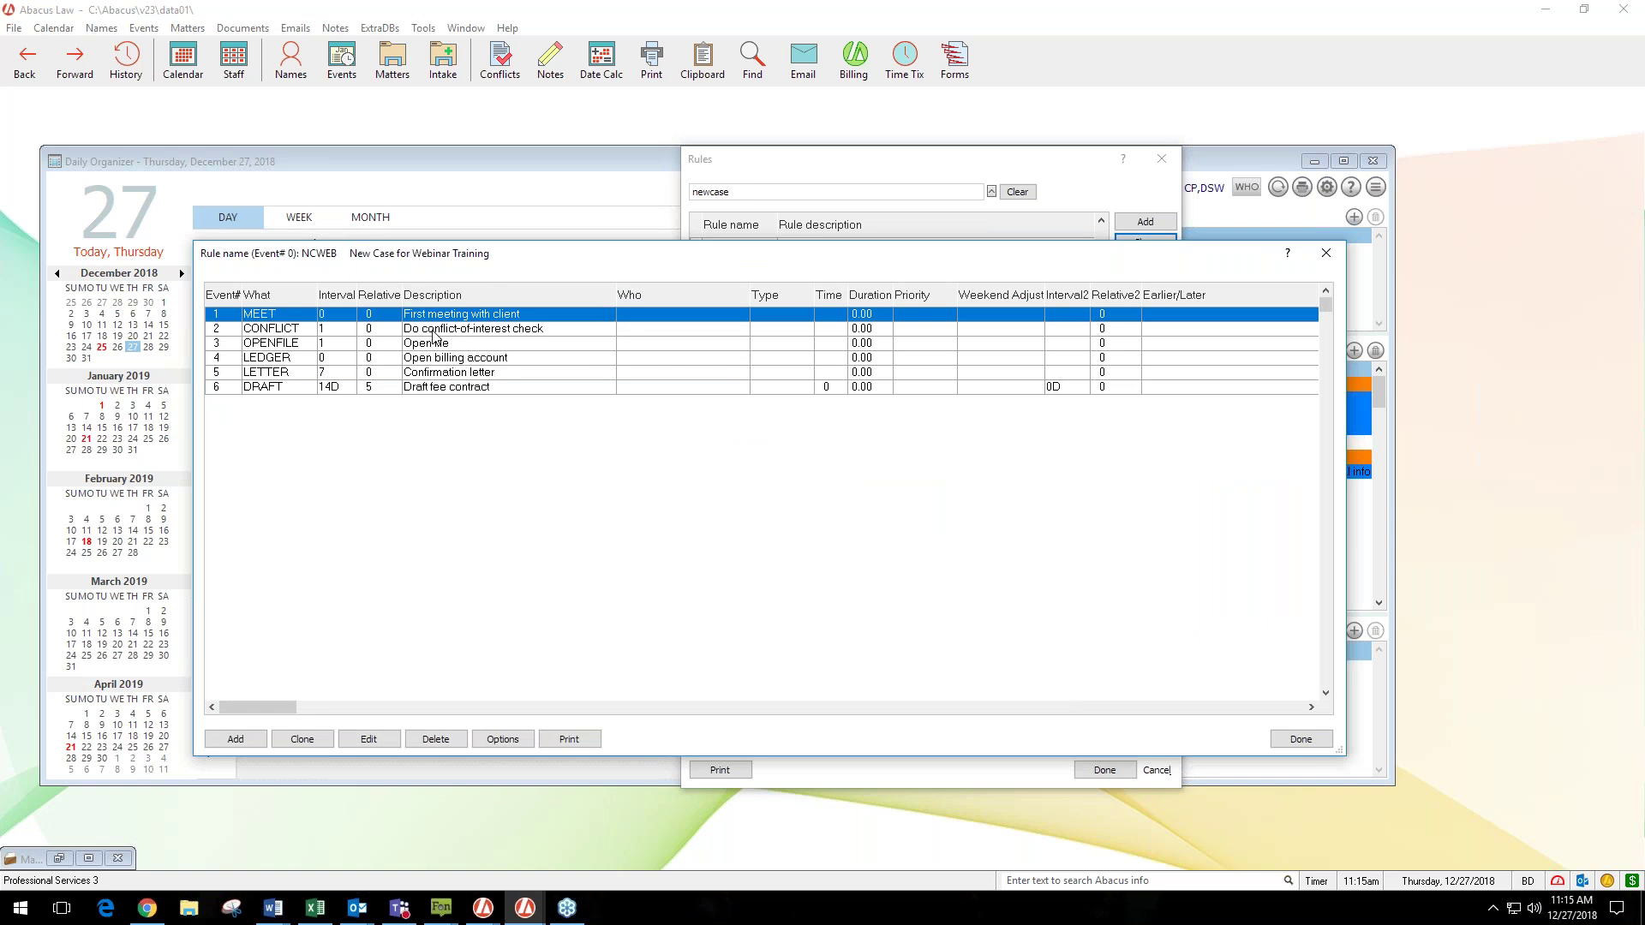
Step: Delete the conflict-of-interest check and open file events from the NCWEB rule
click(434, 332)
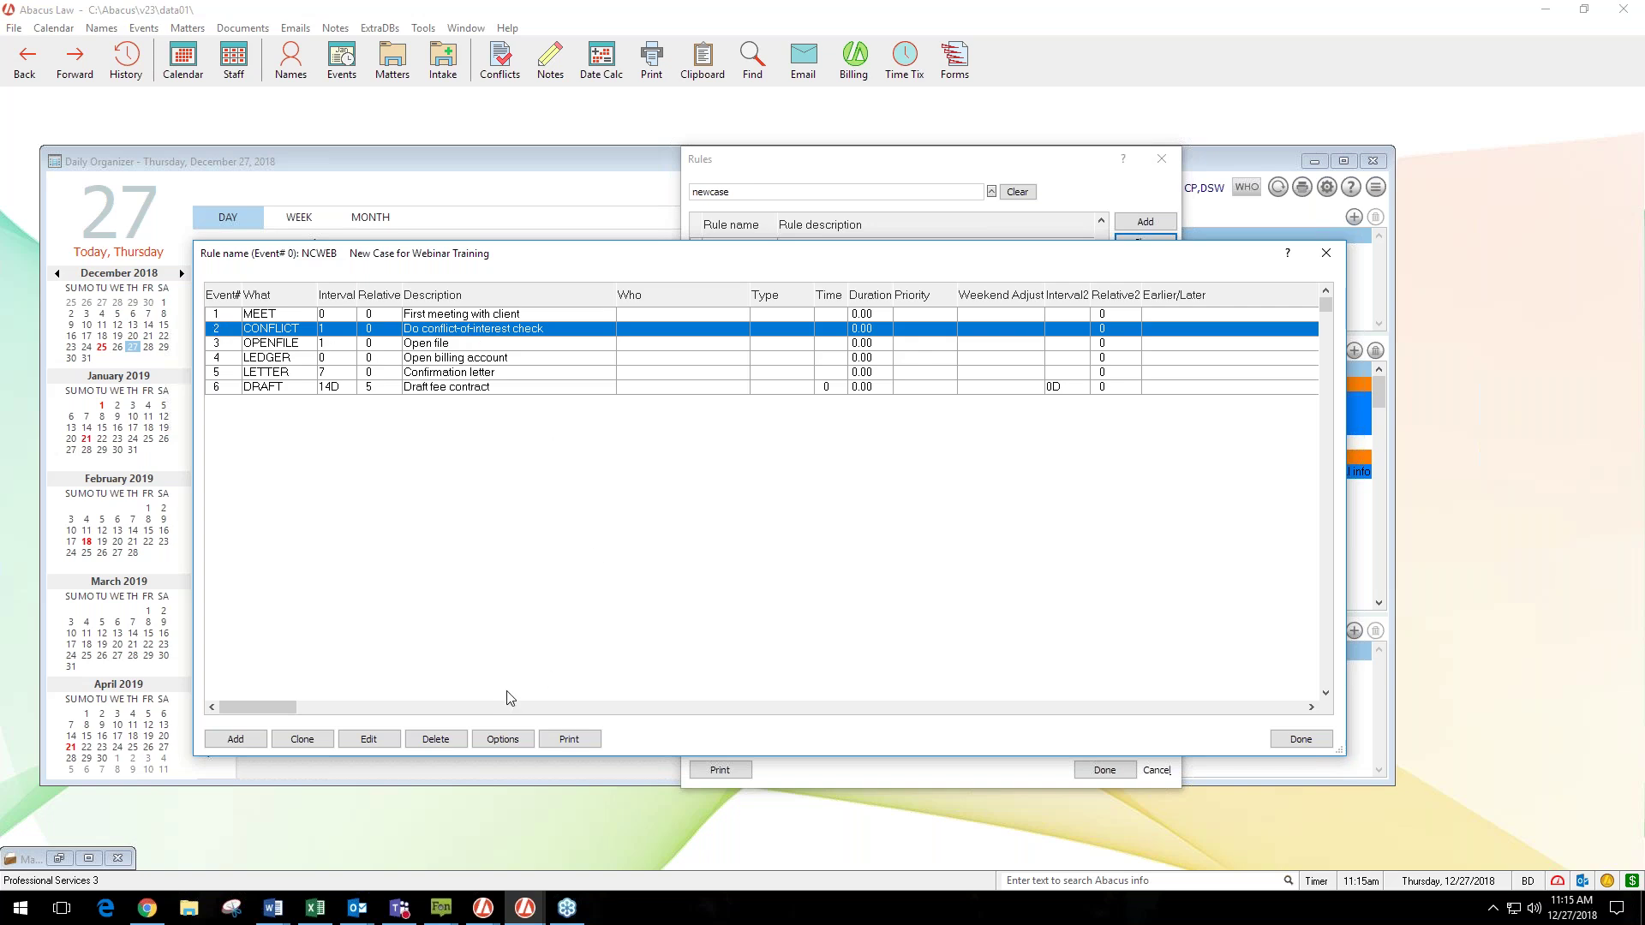
click(419, 735)
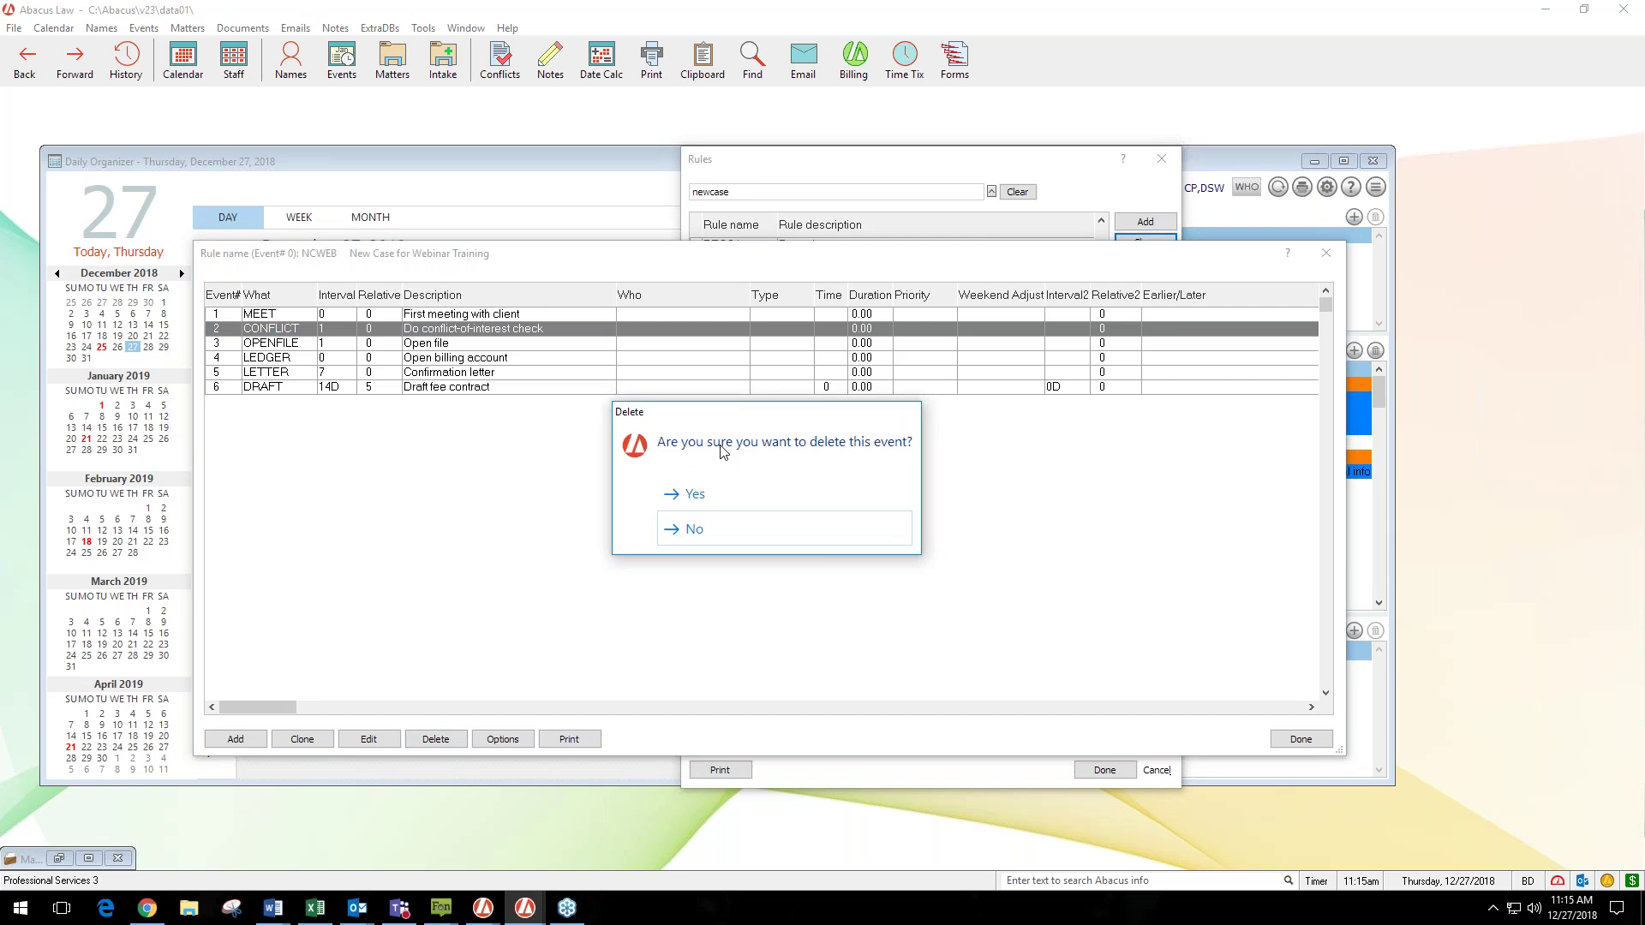
click(724, 495)
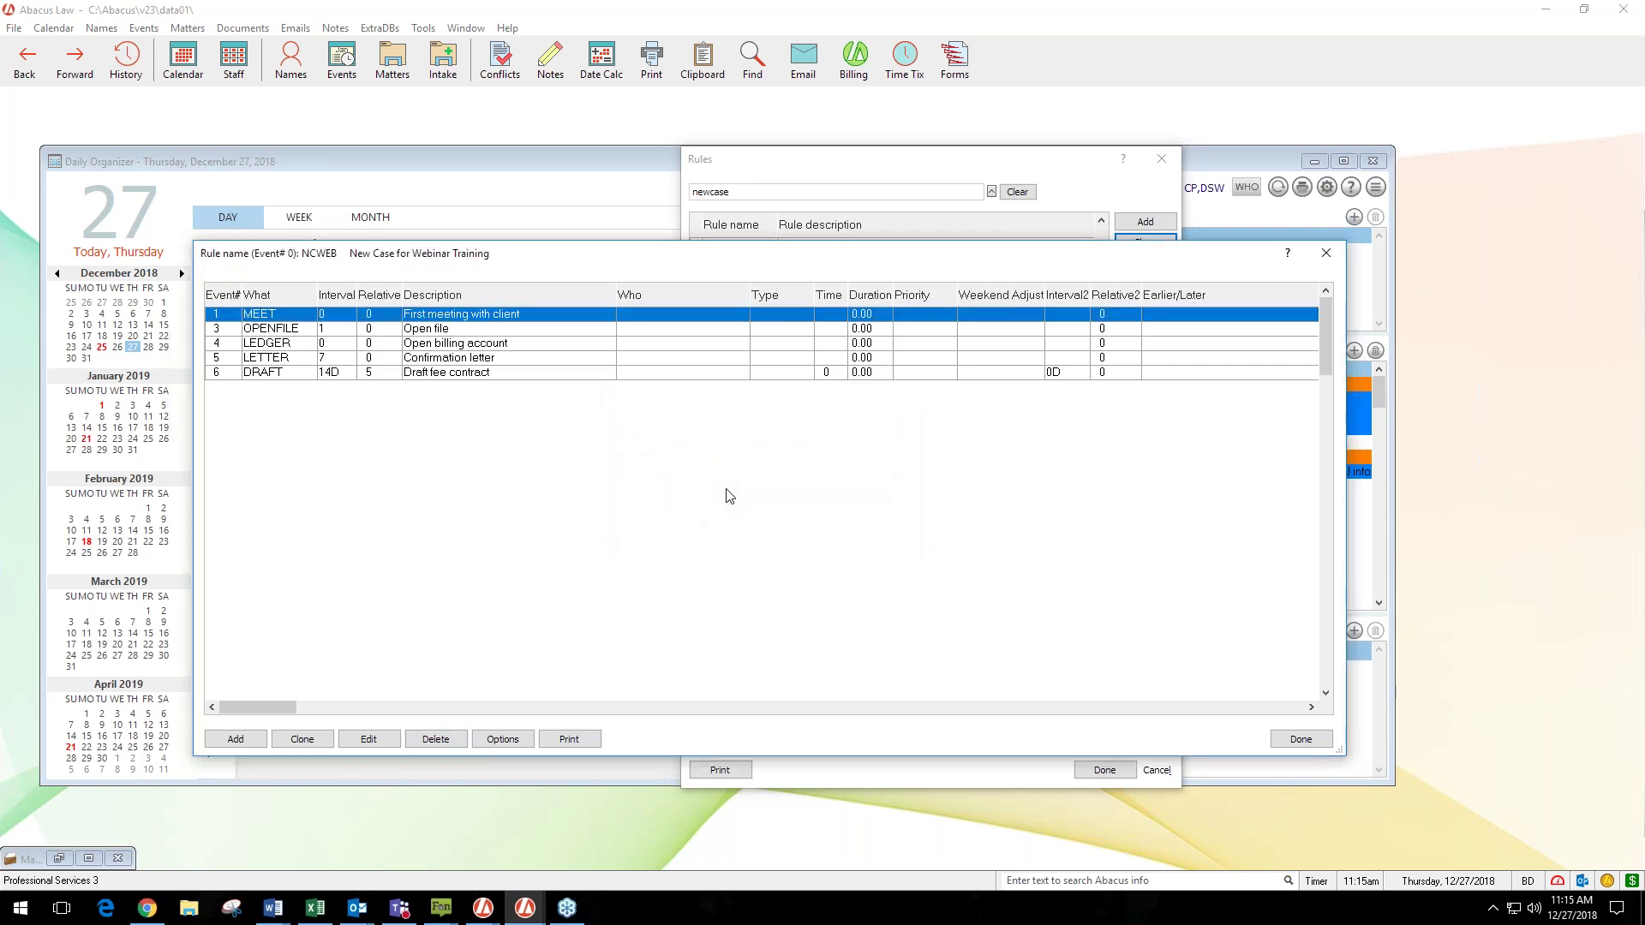
click(281, 330)
click(442, 747)
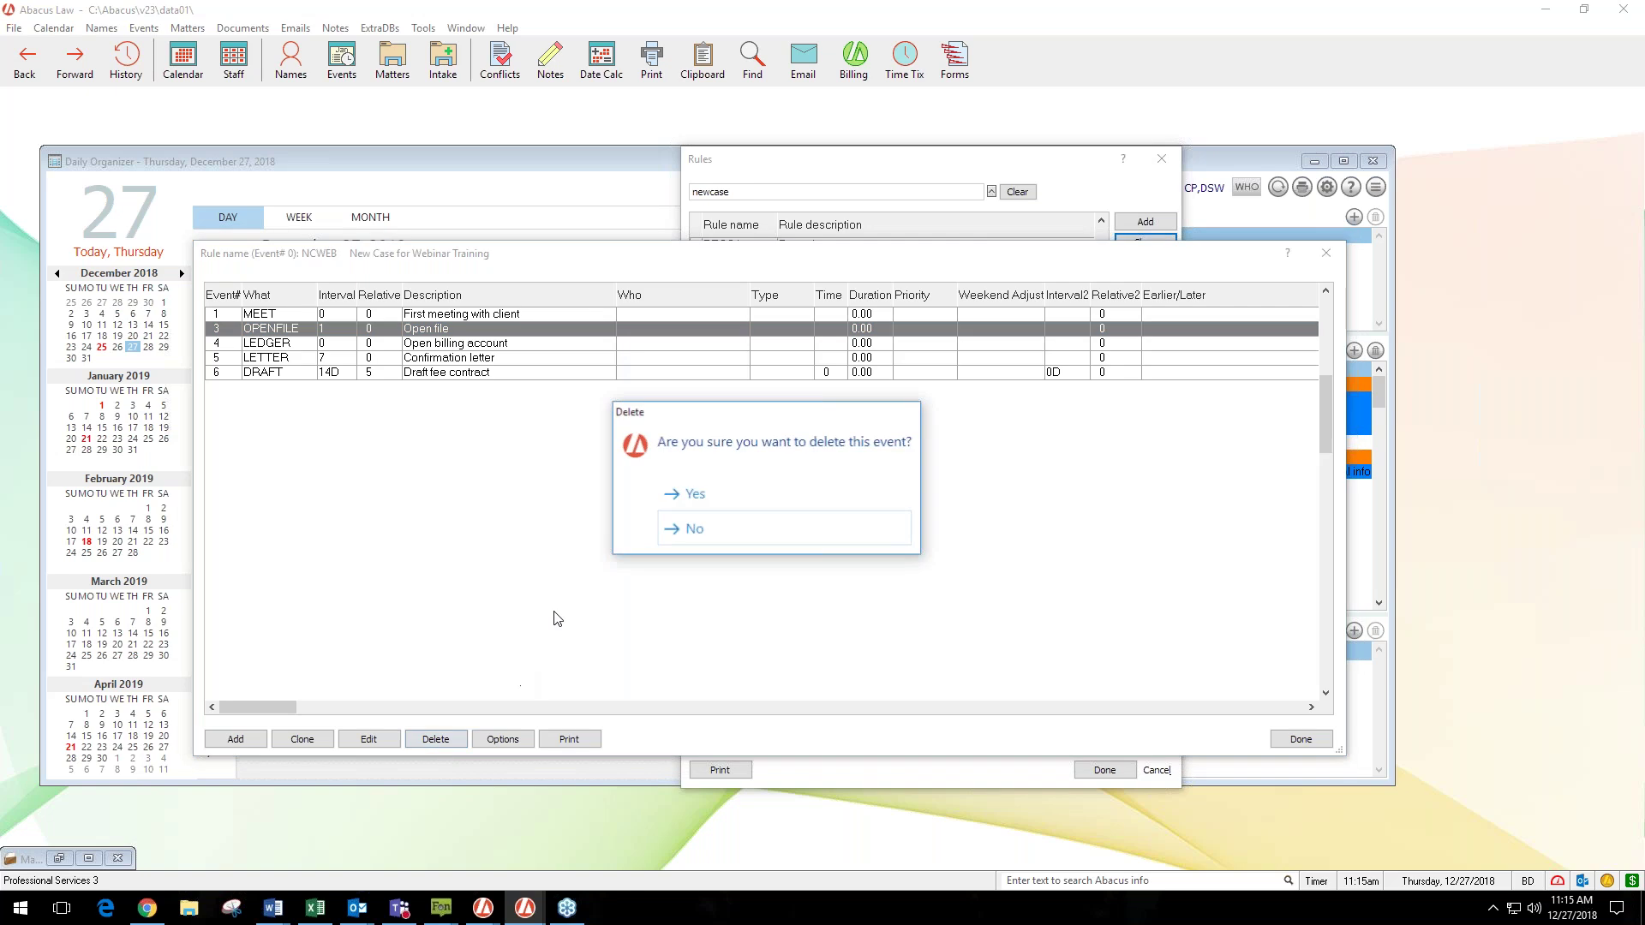
click(690, 497)
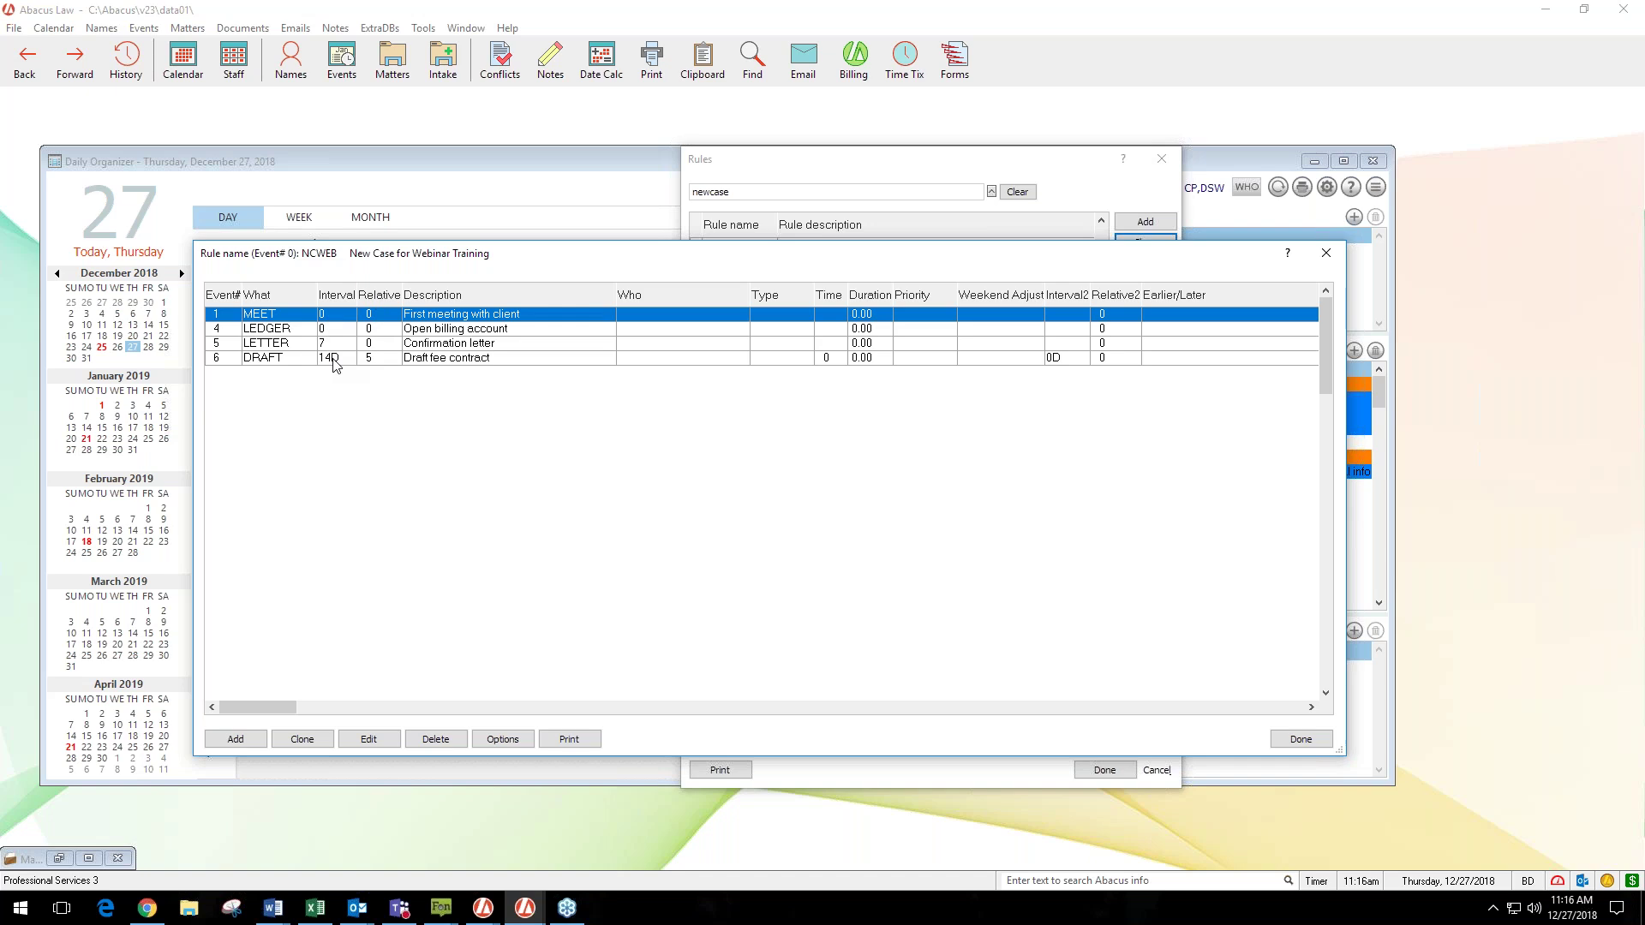
Step: Examine the intervals and relative-event settings of the NCWEB rule's fee contract, confirmation letter, billing account and first meeting events
click(332, 359)
click(216, 345)
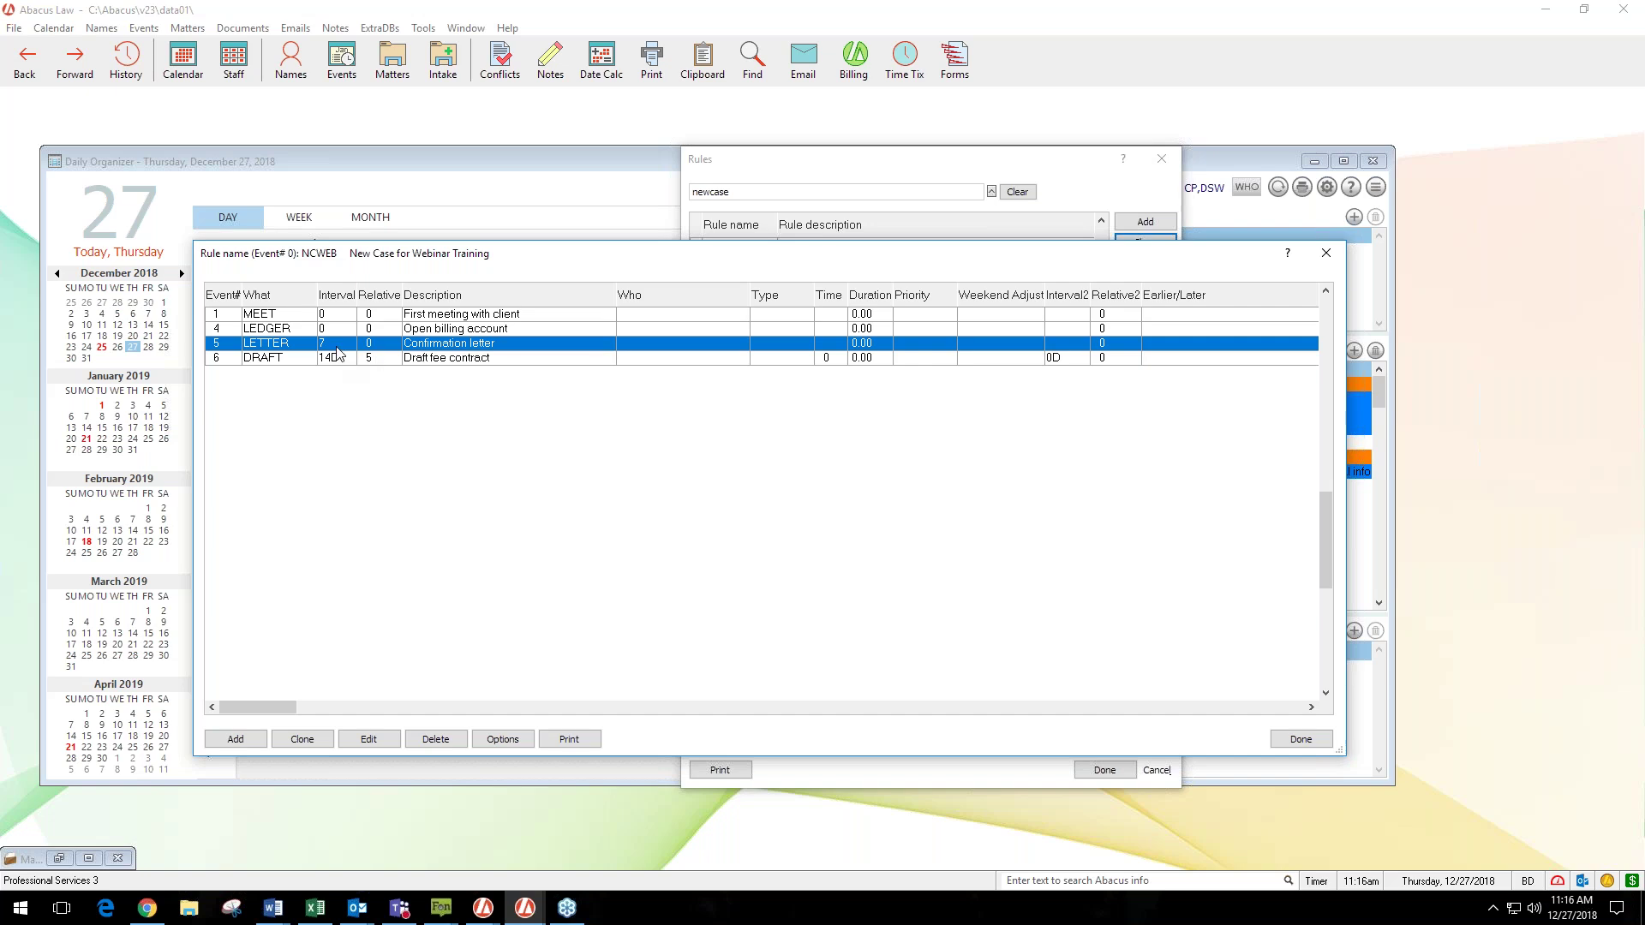
click(376, 360)
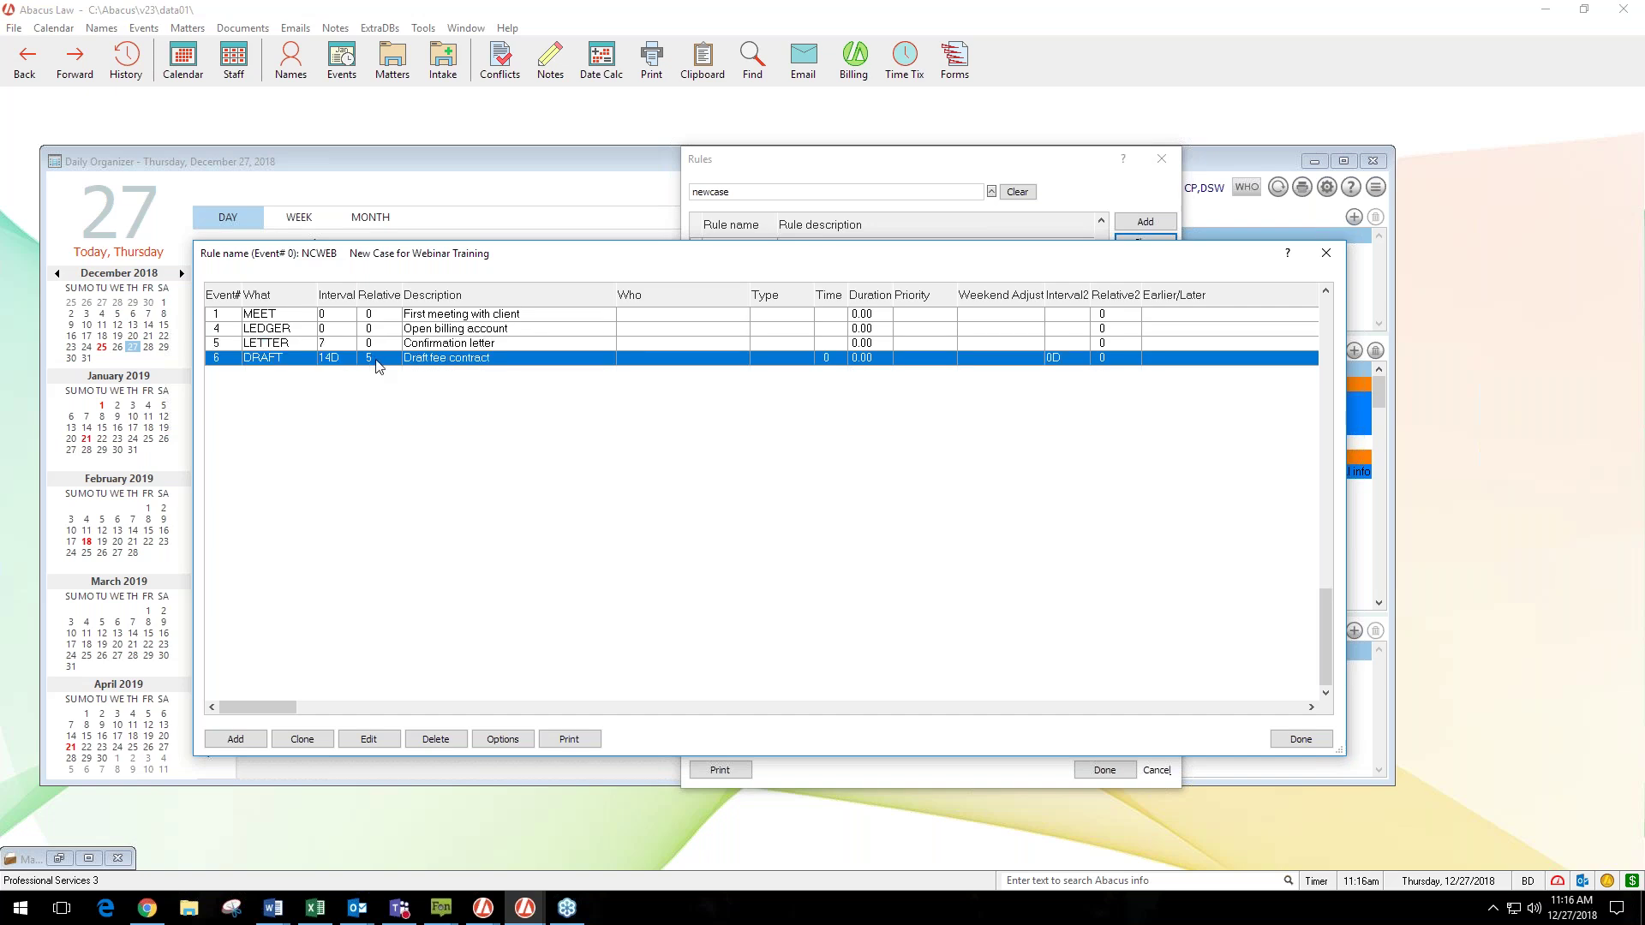
click(330, 347)
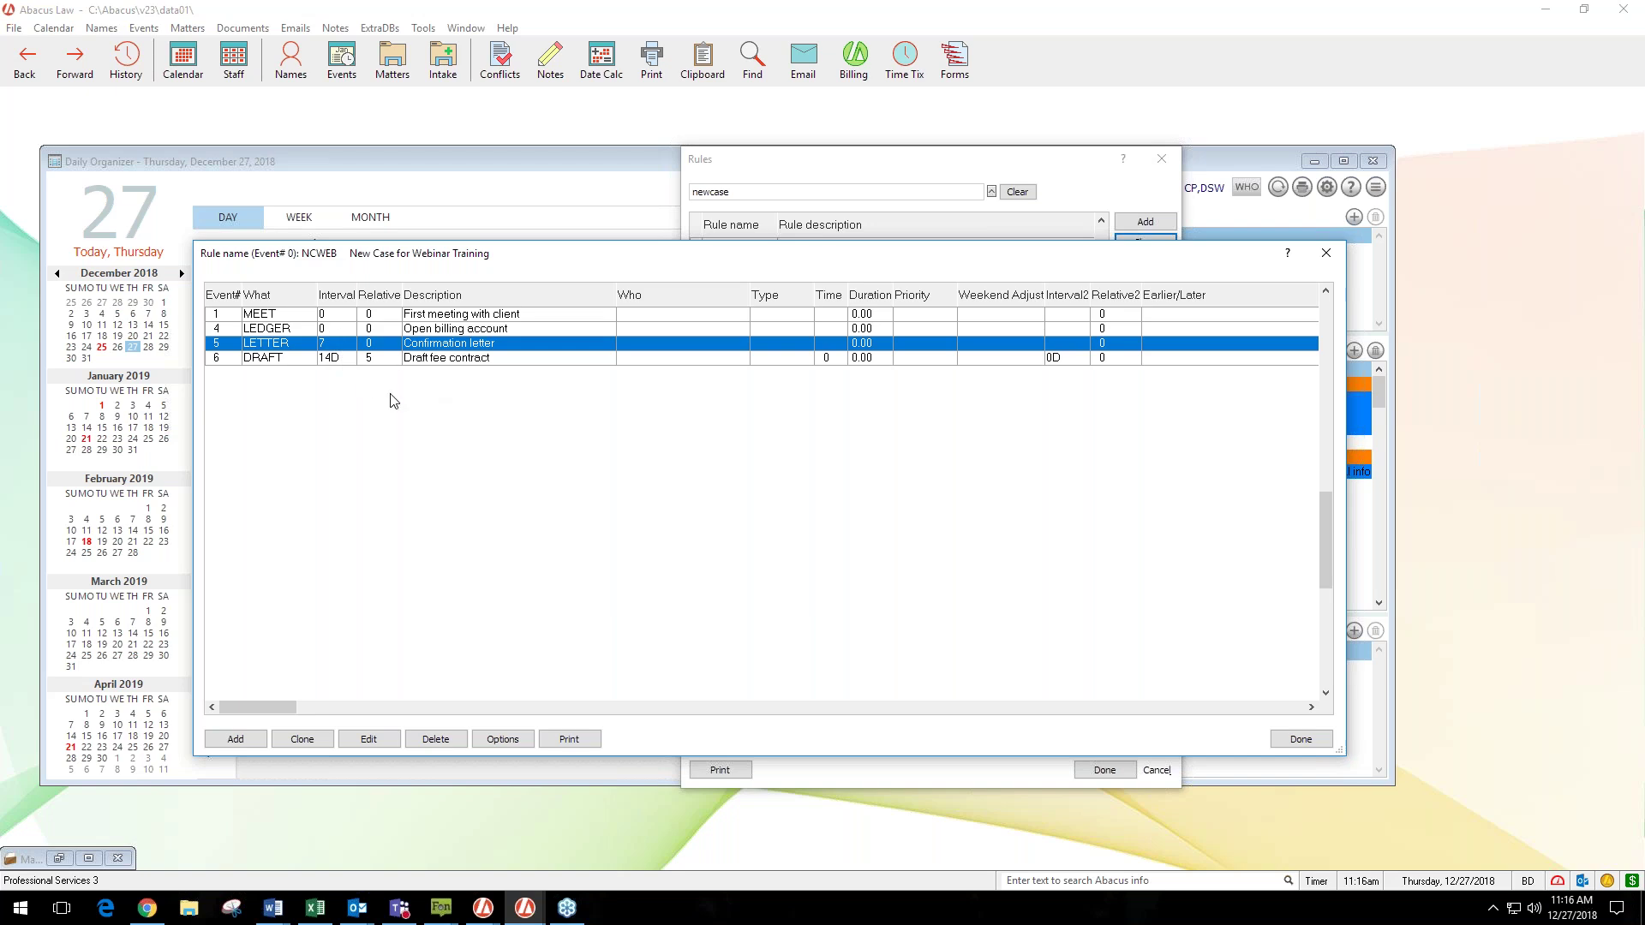
click(328, 333)
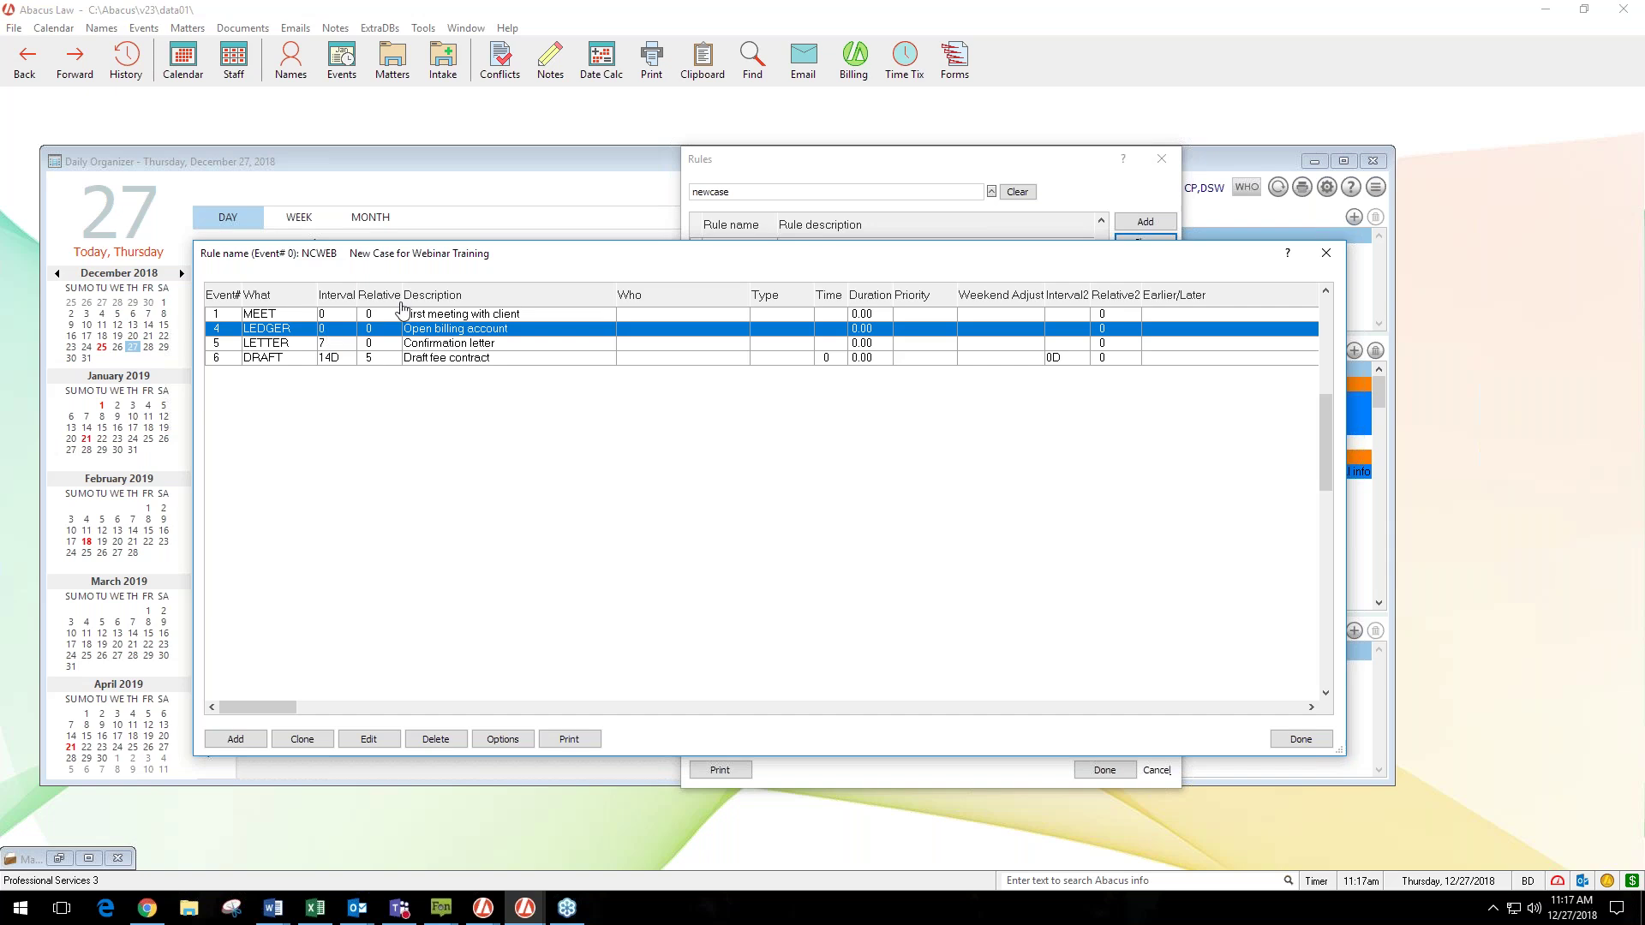
click(437, 317)
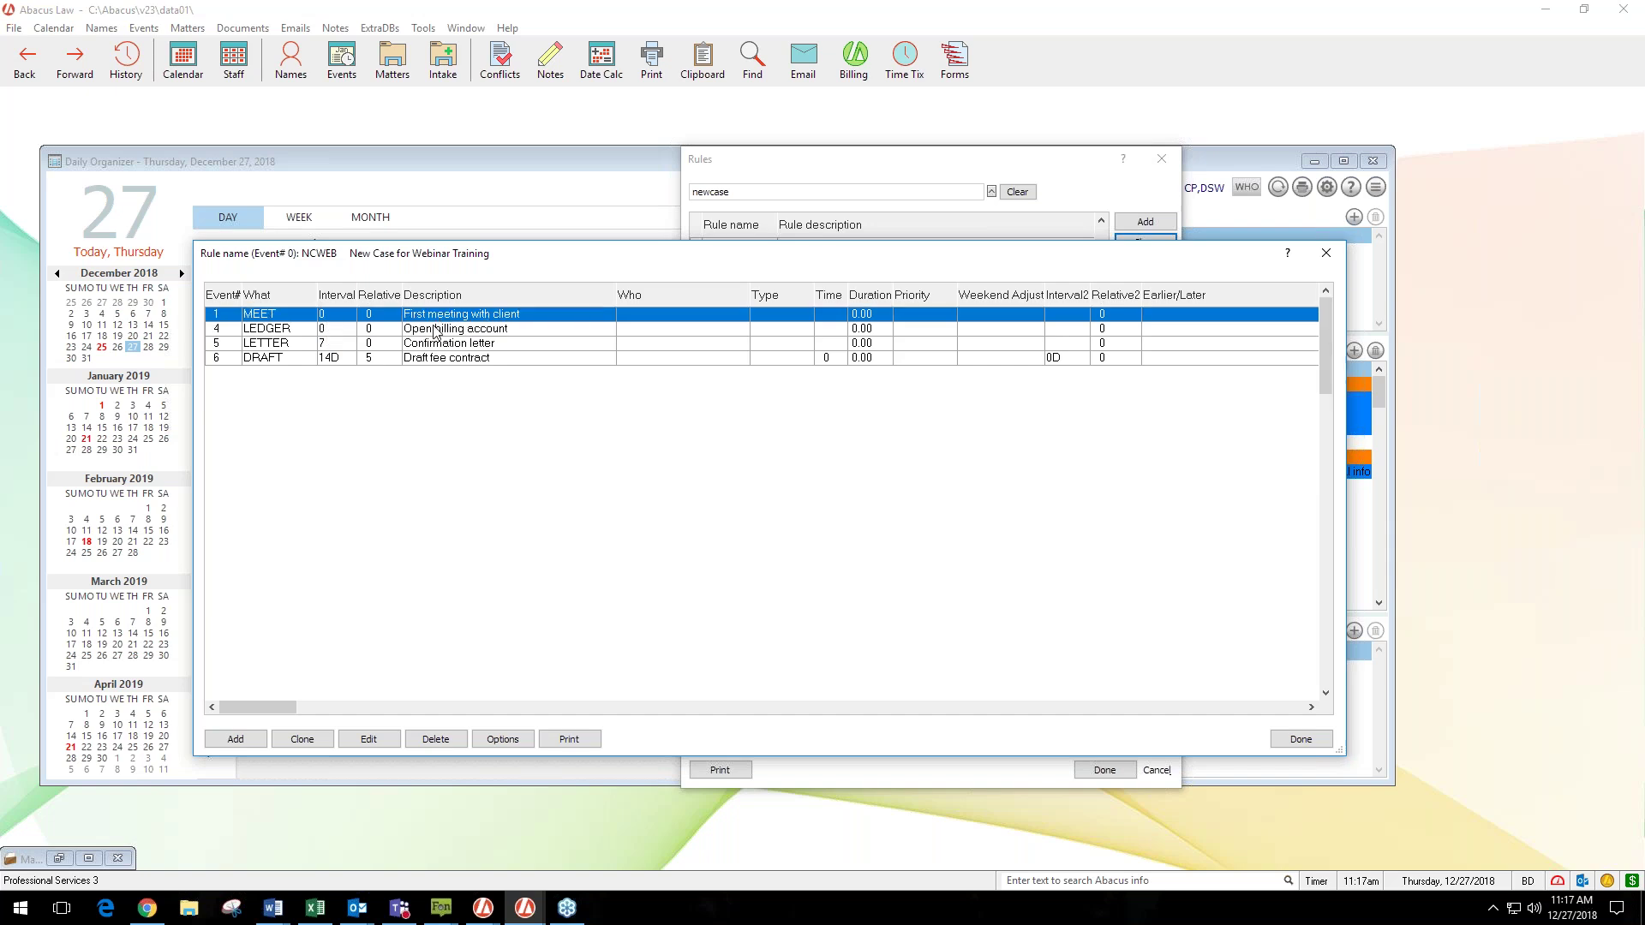
click(429, 333)
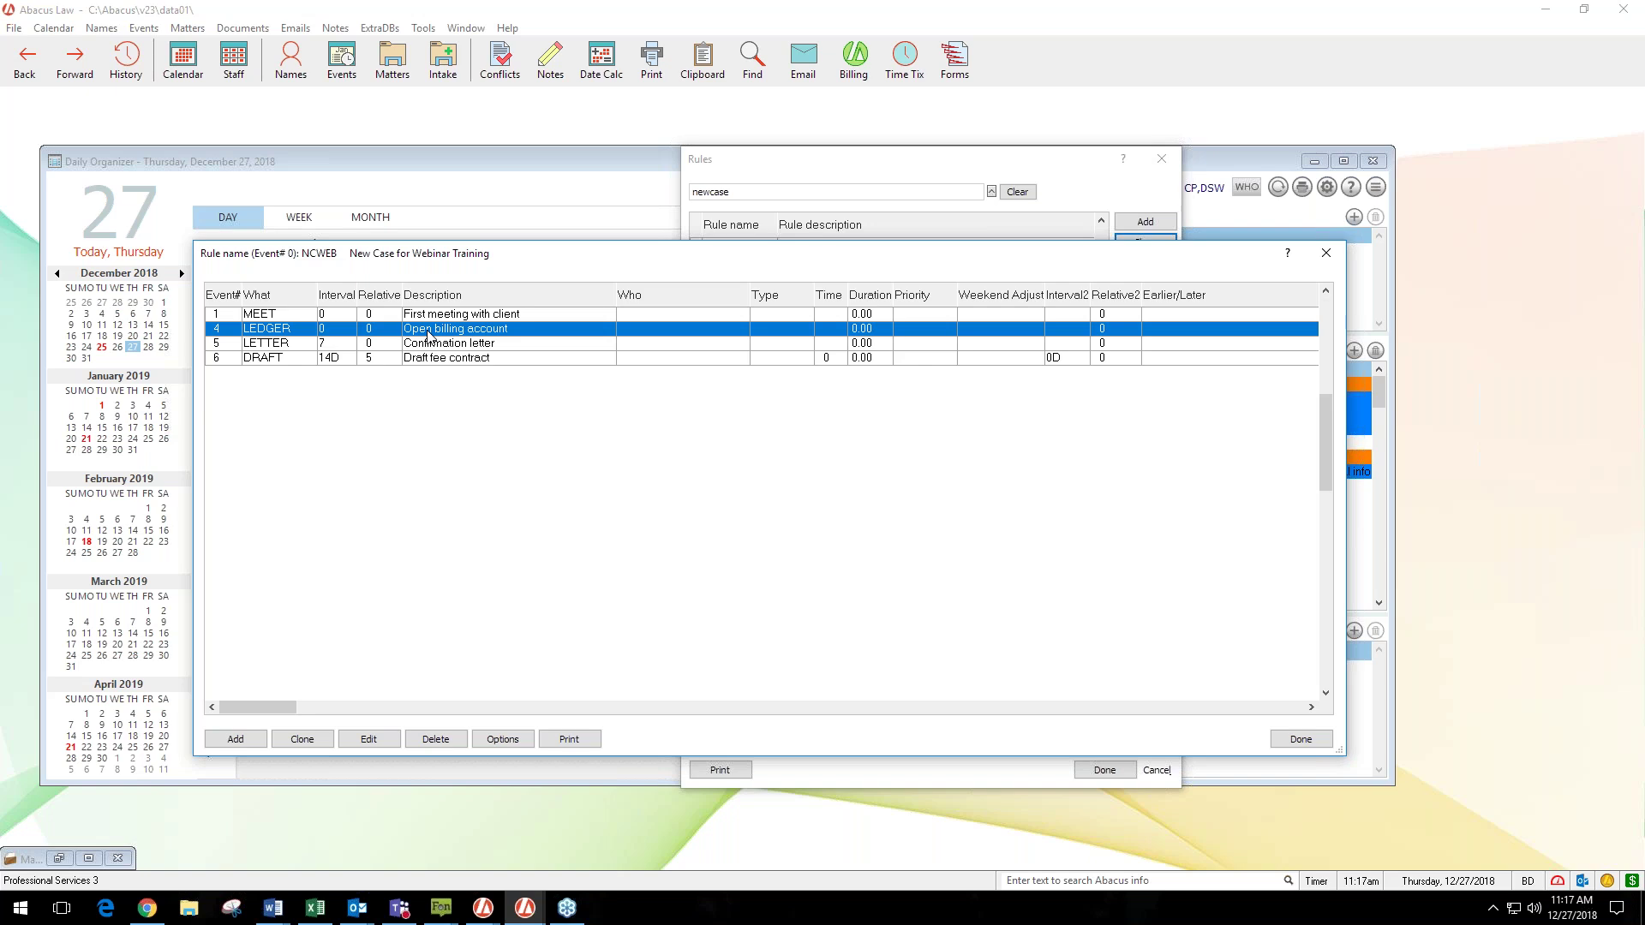
Step: Set the confirmation letter event's interval to 5 days and save the event
click(347, 345)
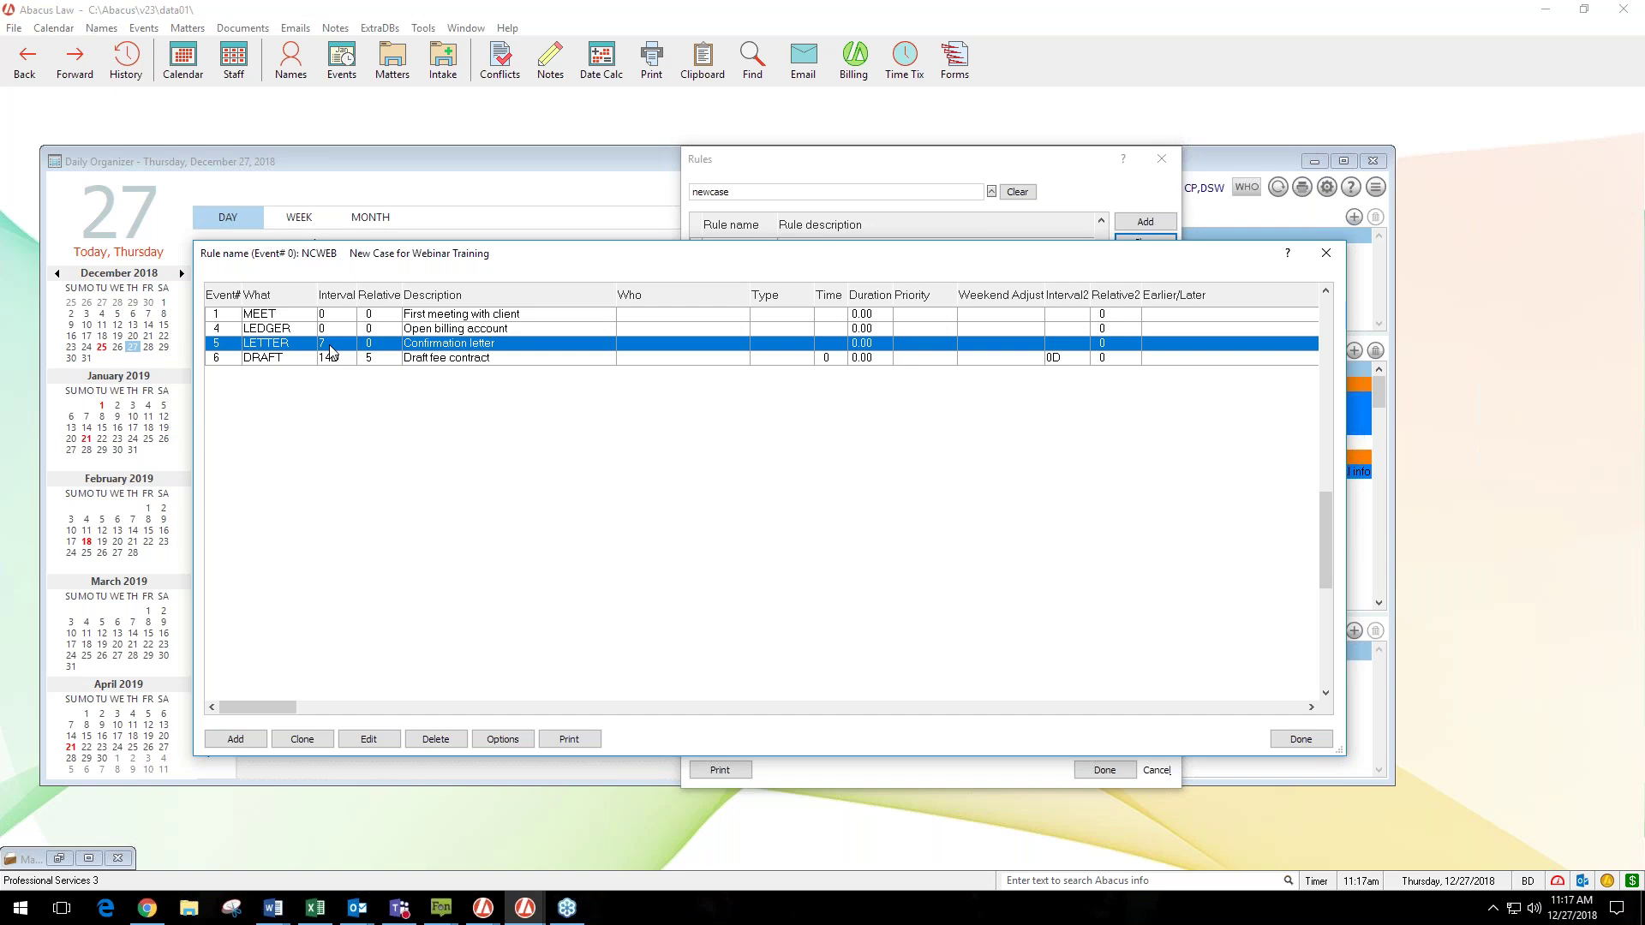
double_click(330, 352)
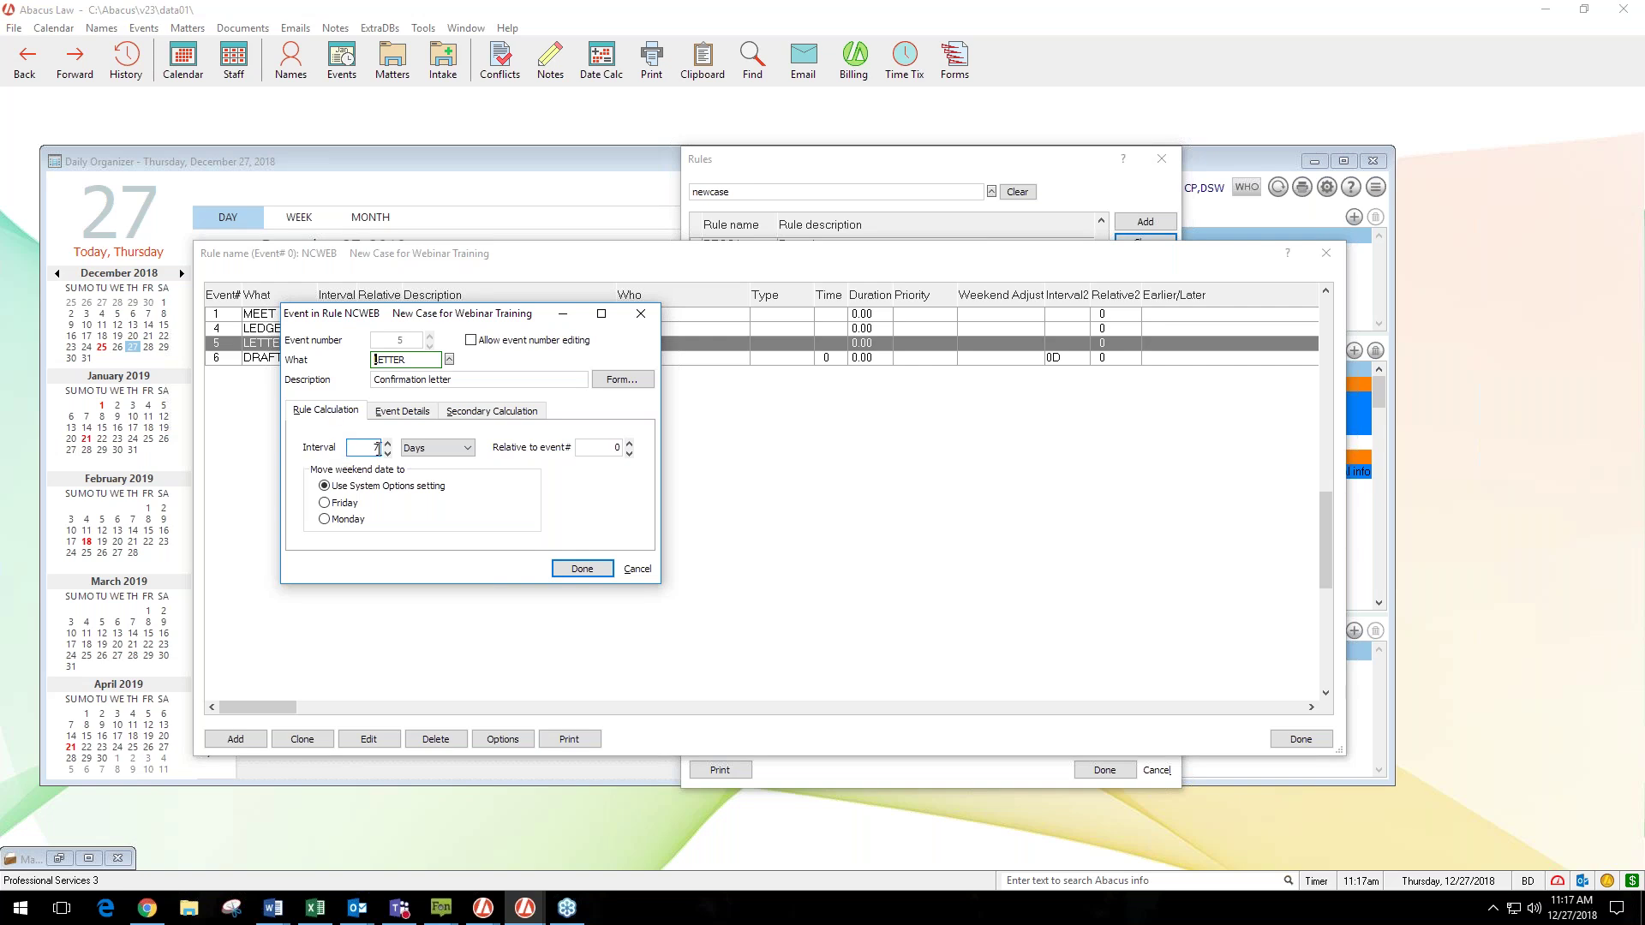
click(389, 454)
click(388, 454)
click(388, 454)
click(581, 569)
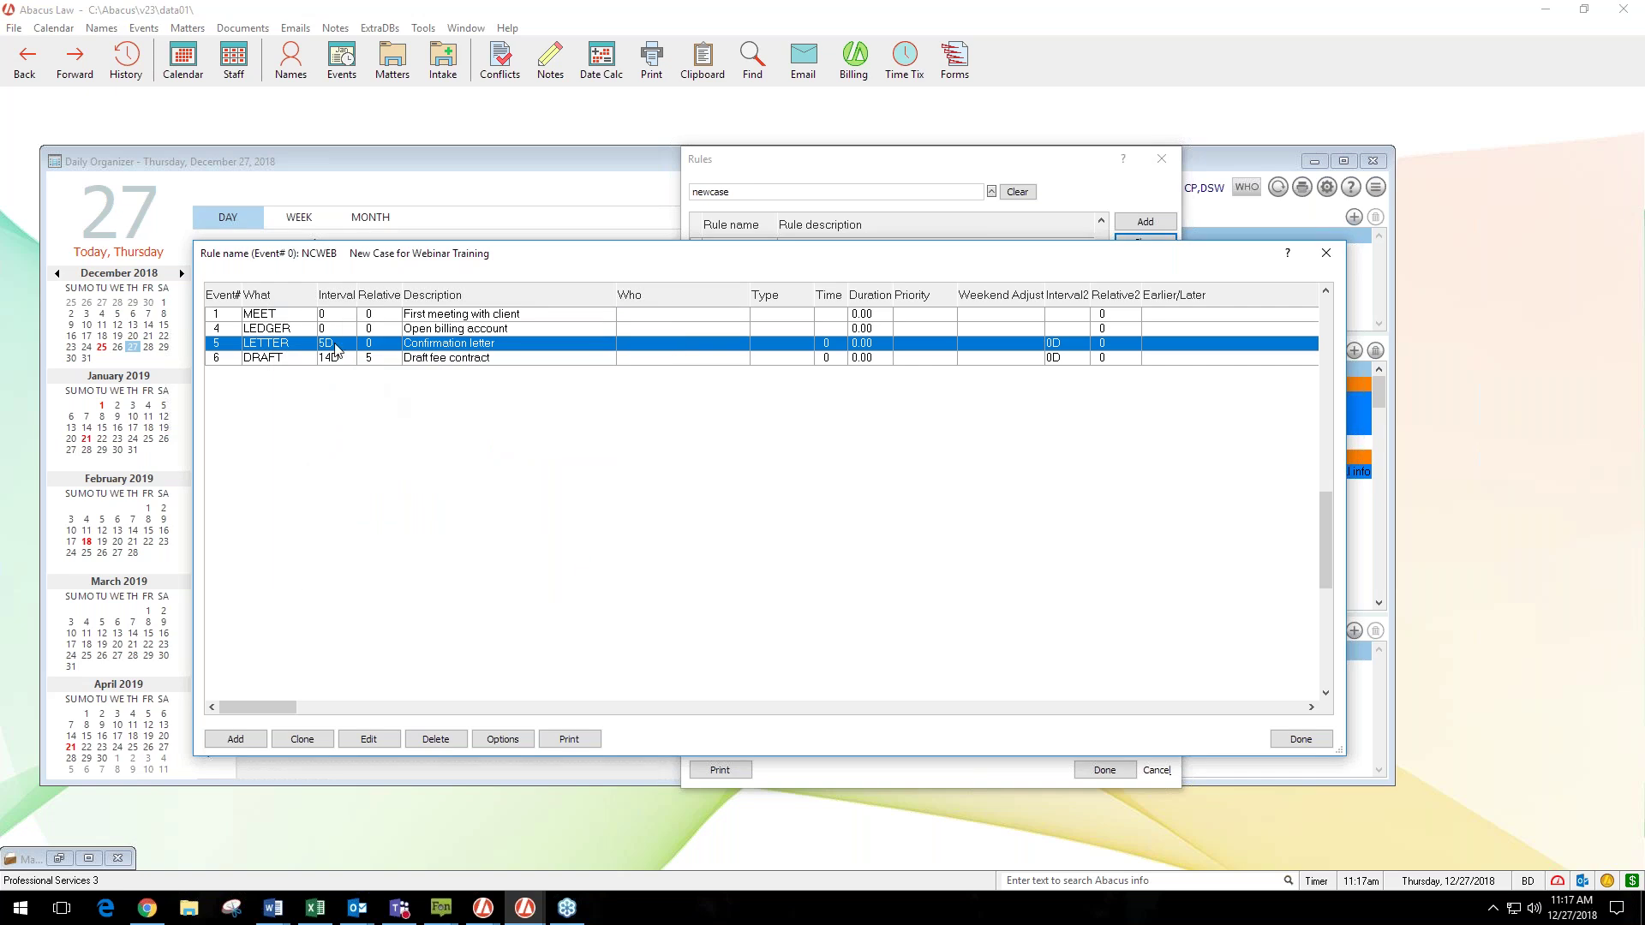
Step: Open the billing account event's details and assign it to the Who code CP
click(431, 332)
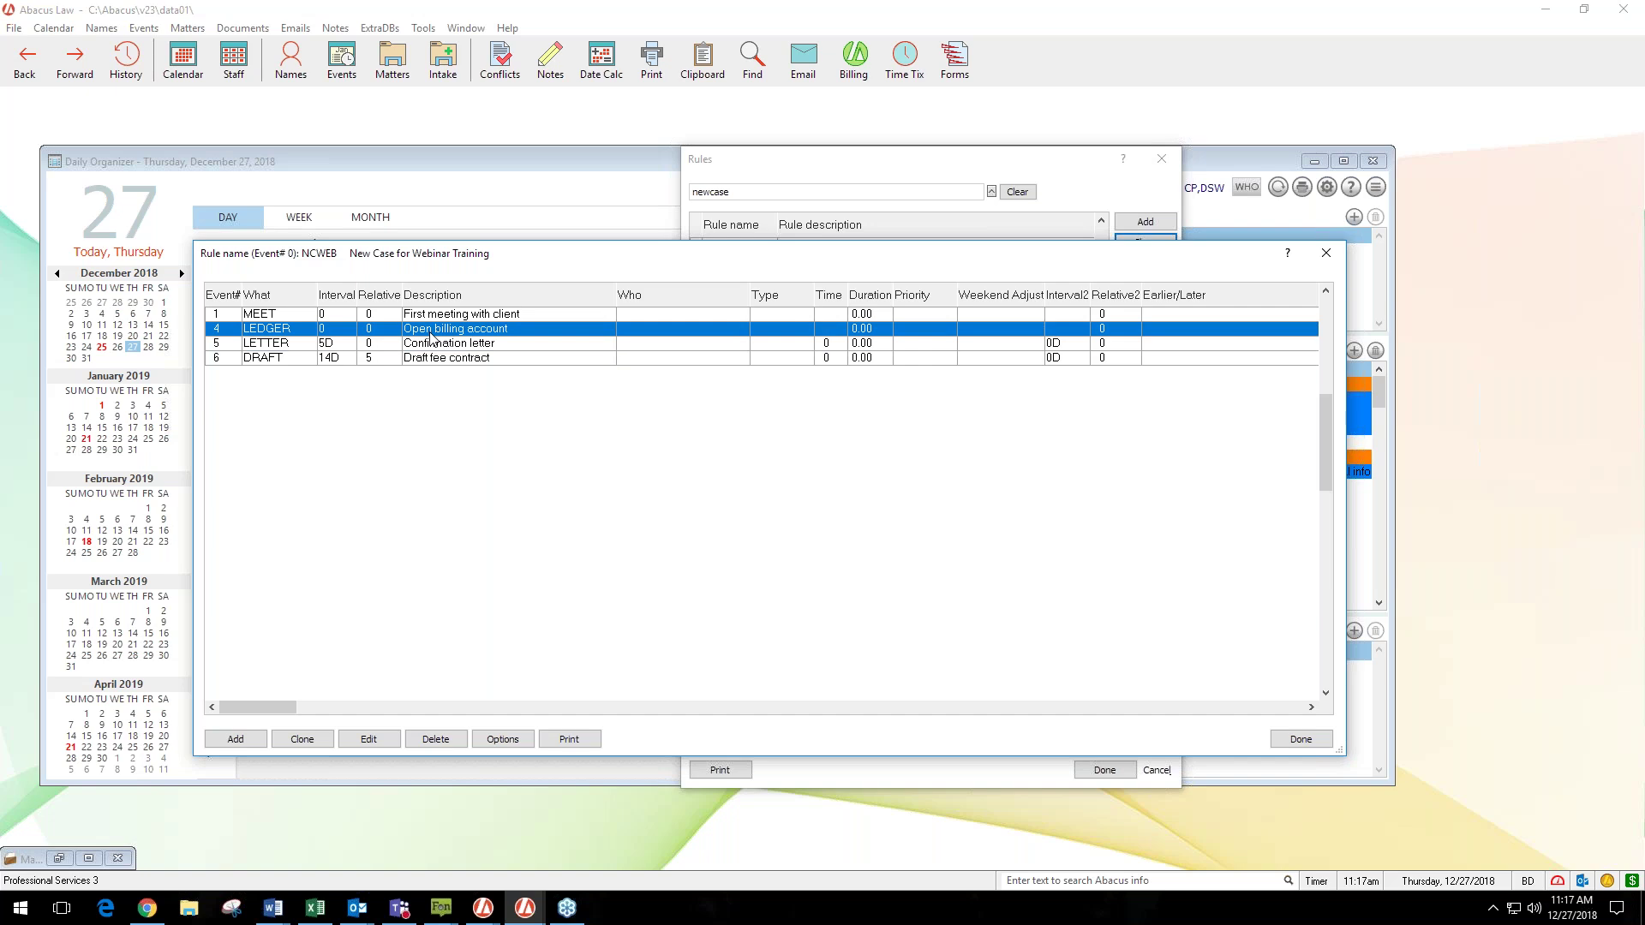
double_click(628, 336)
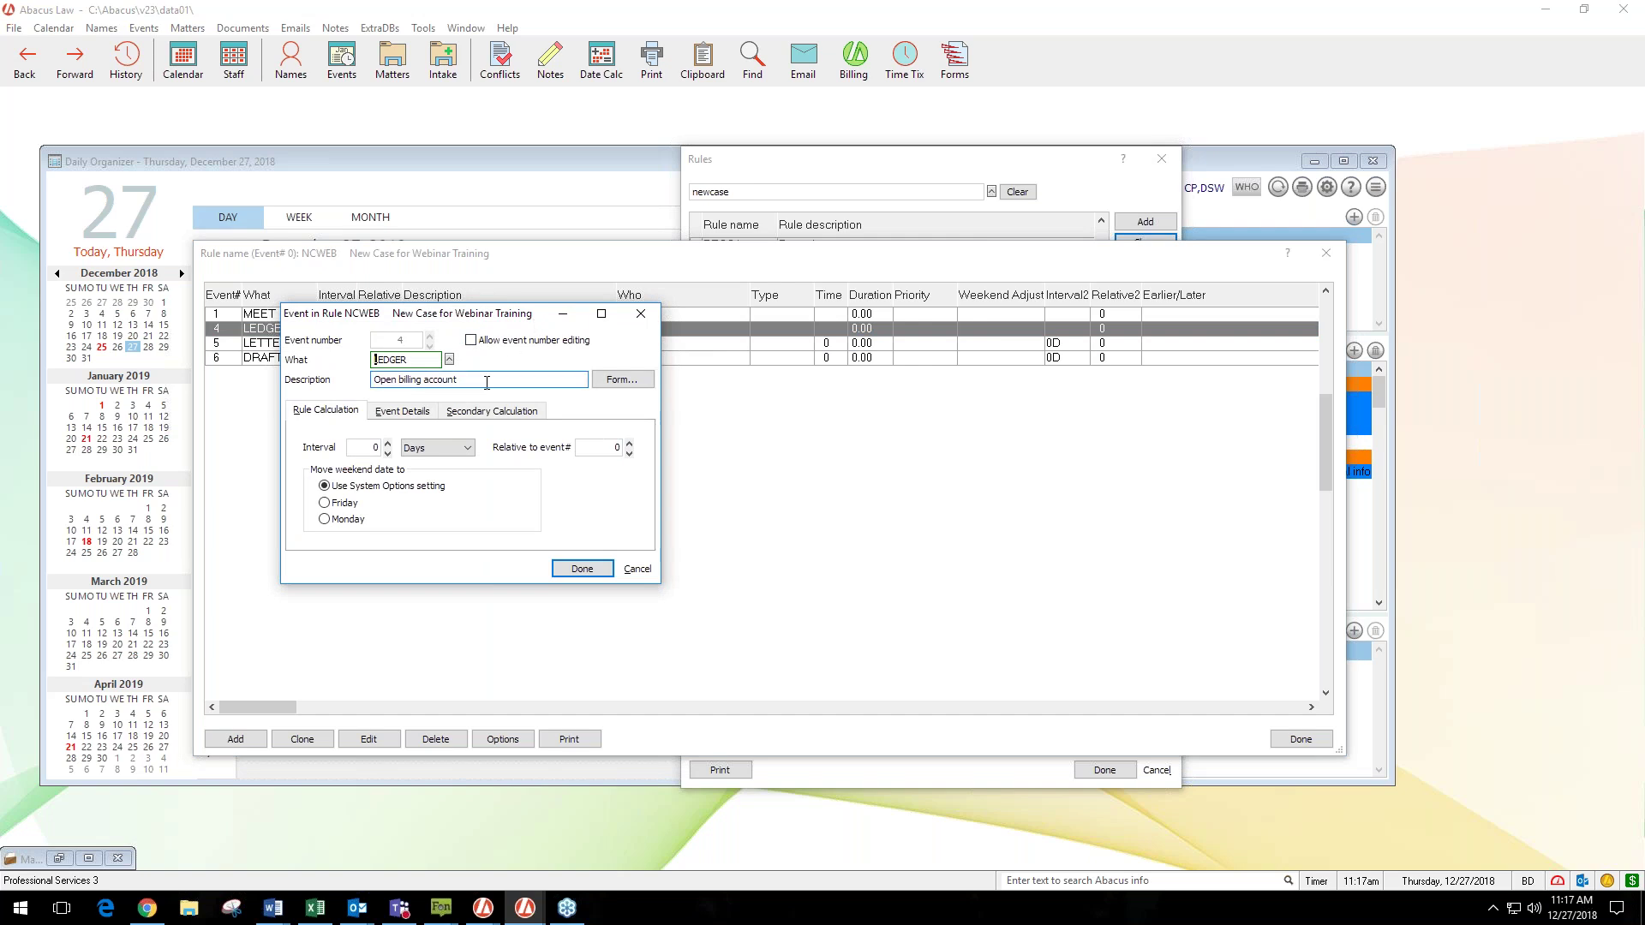
click(405, 415)
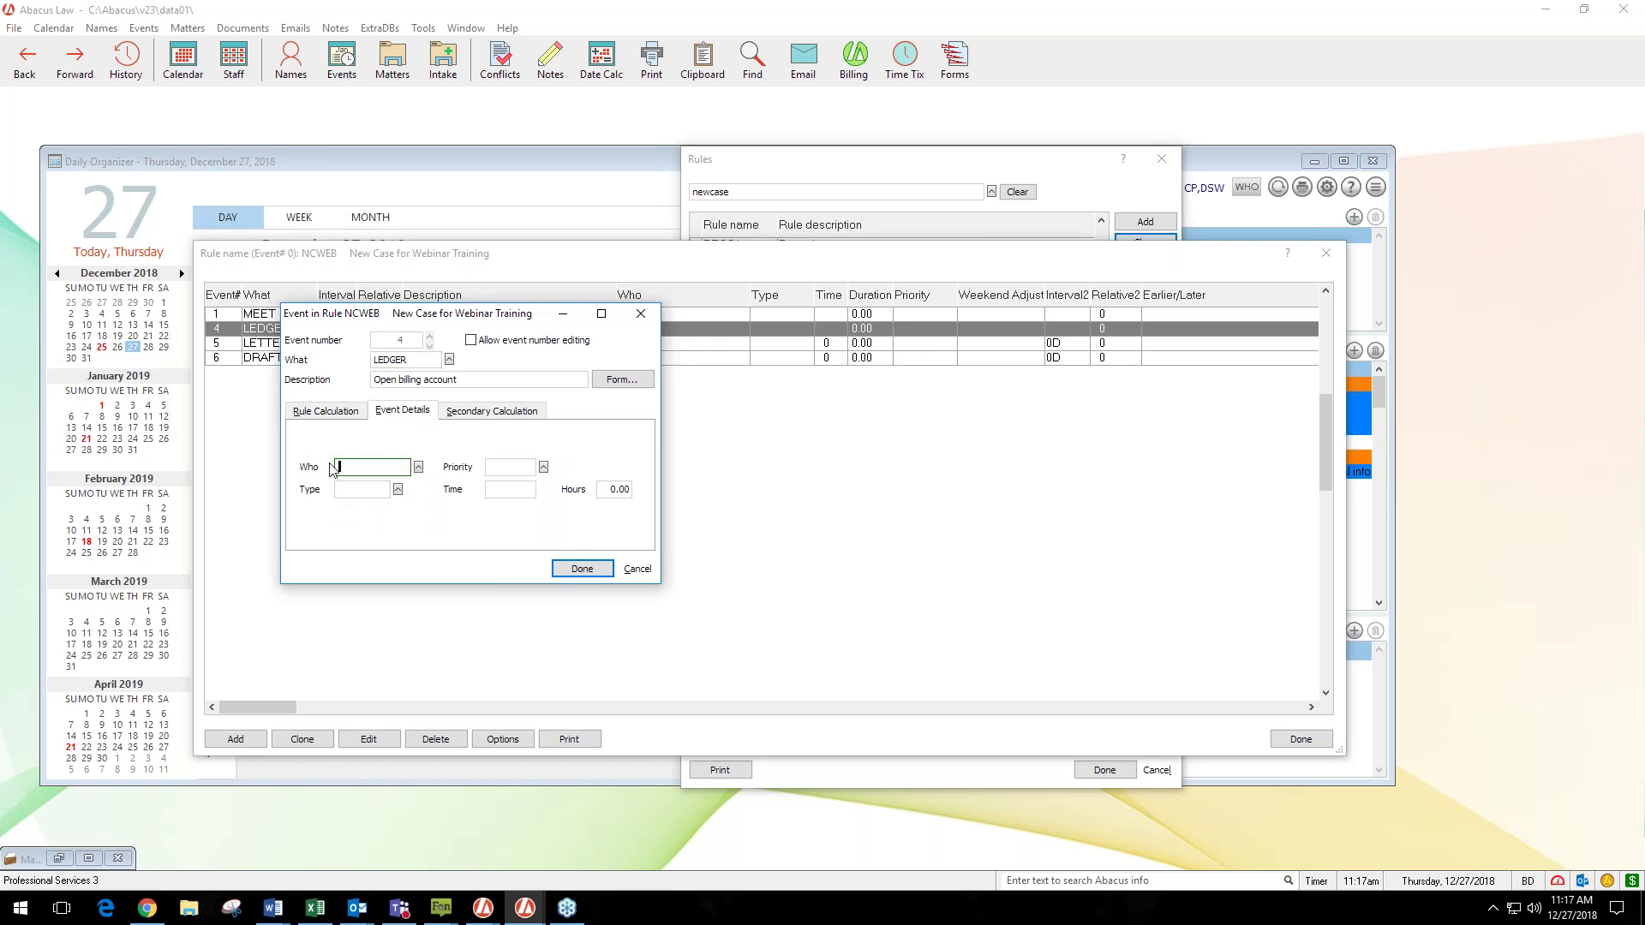
click(419, 467)
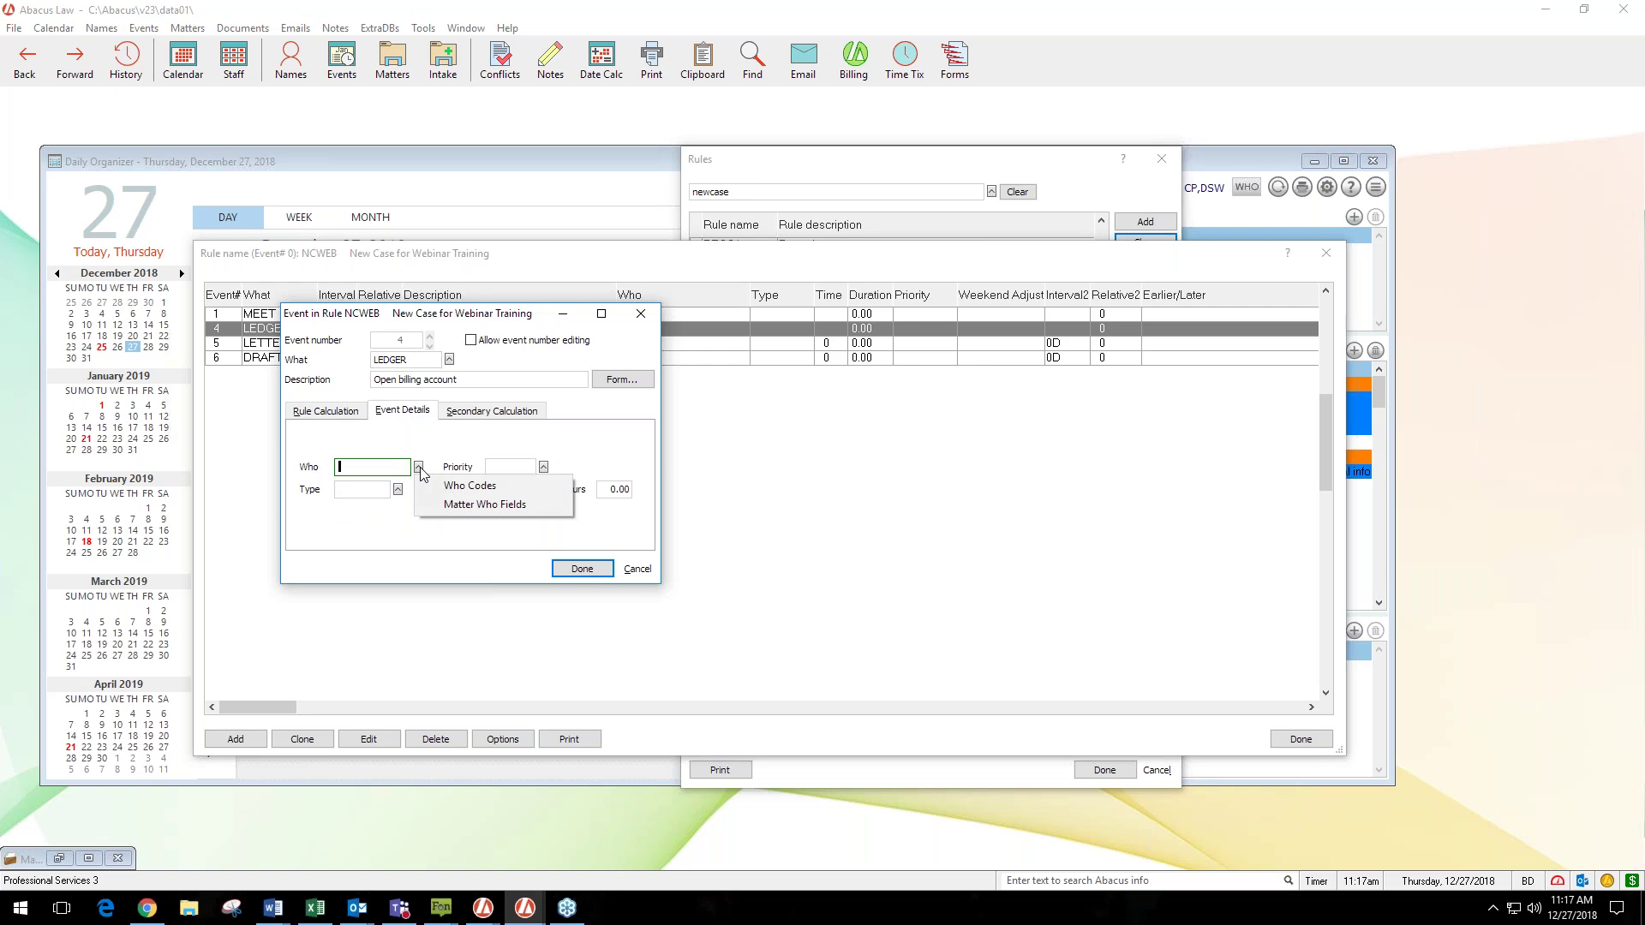
click(467, 486)
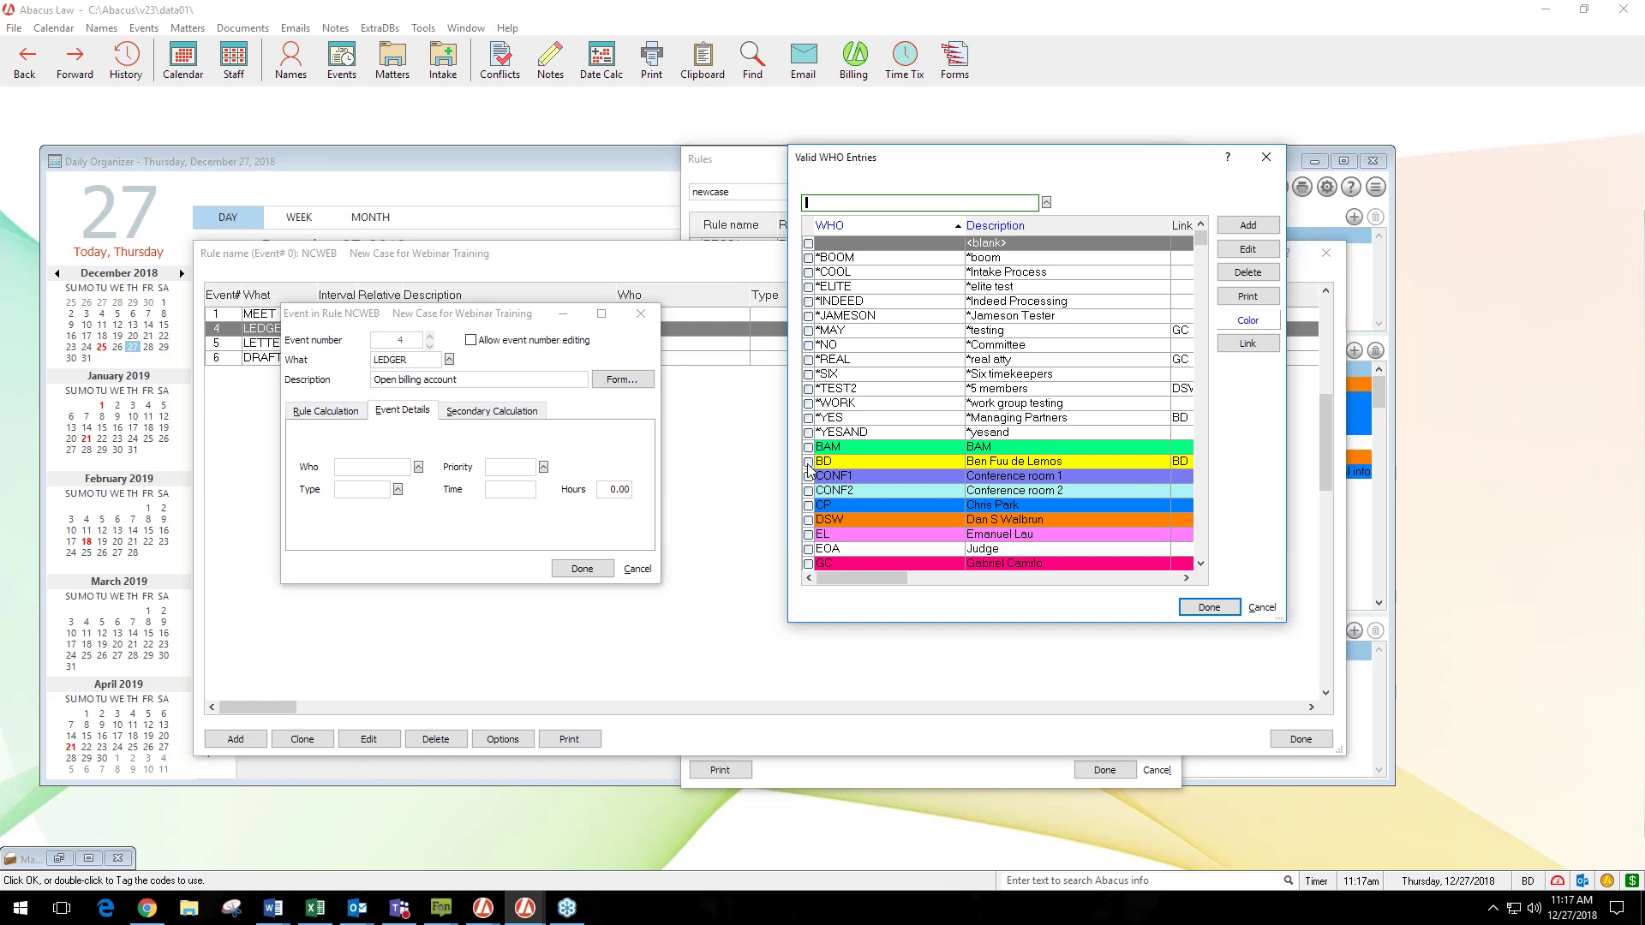
click(808, 506)
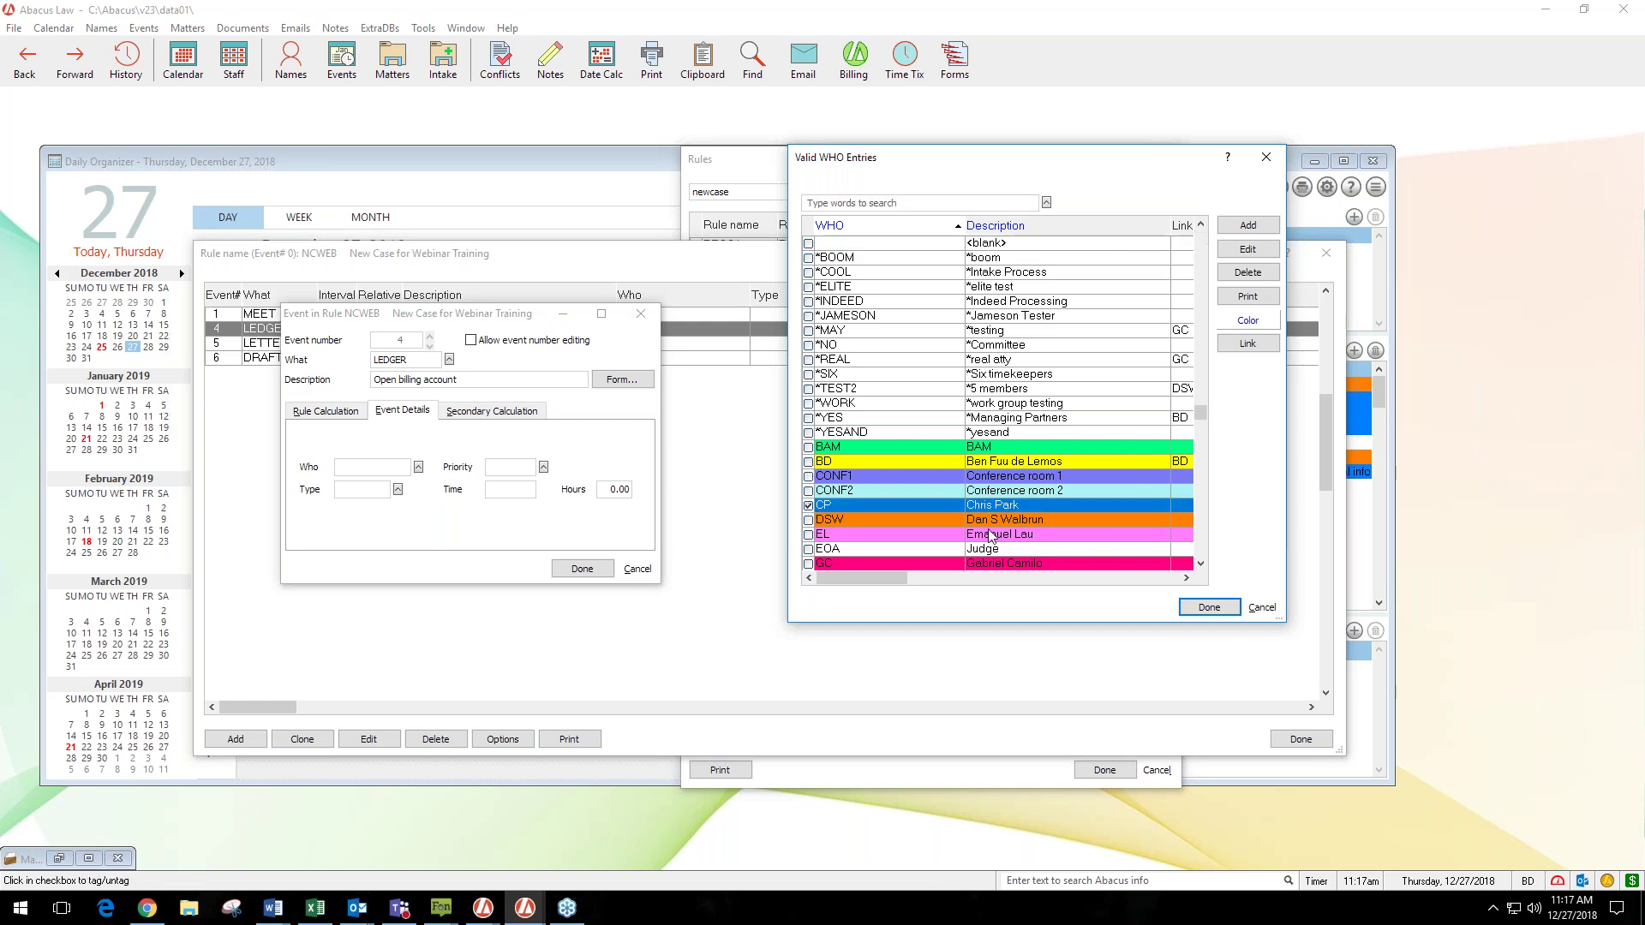
click(1208, 608)
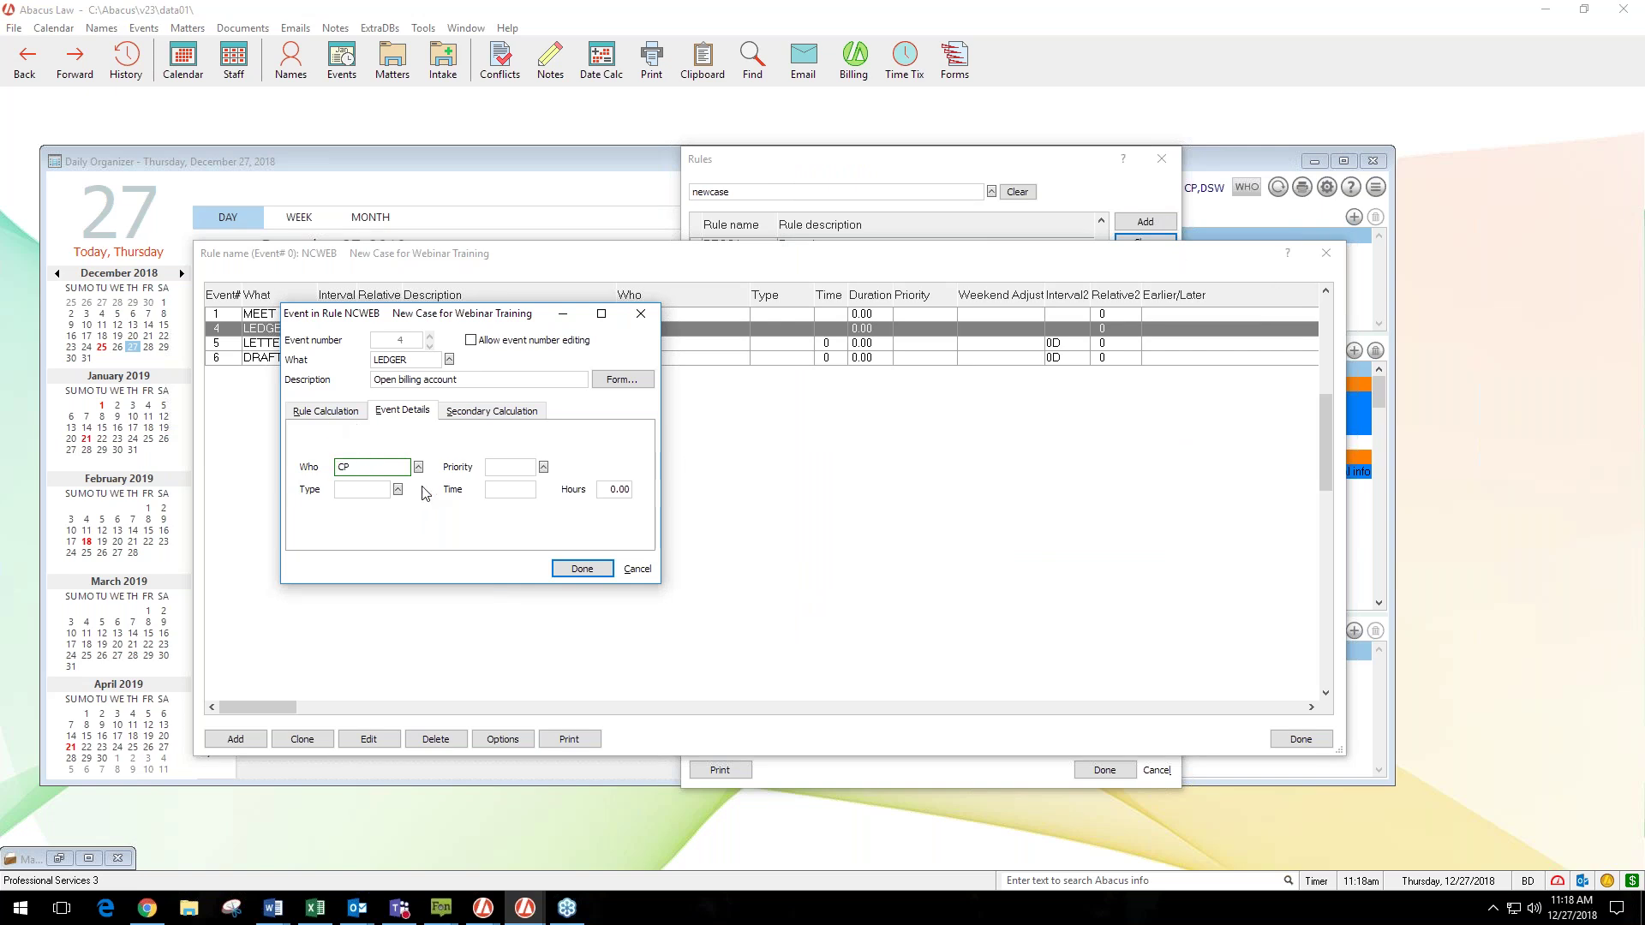
Step: Set the billing account event's time to To-Do and save the event
drag(518, 314, 520, 397)
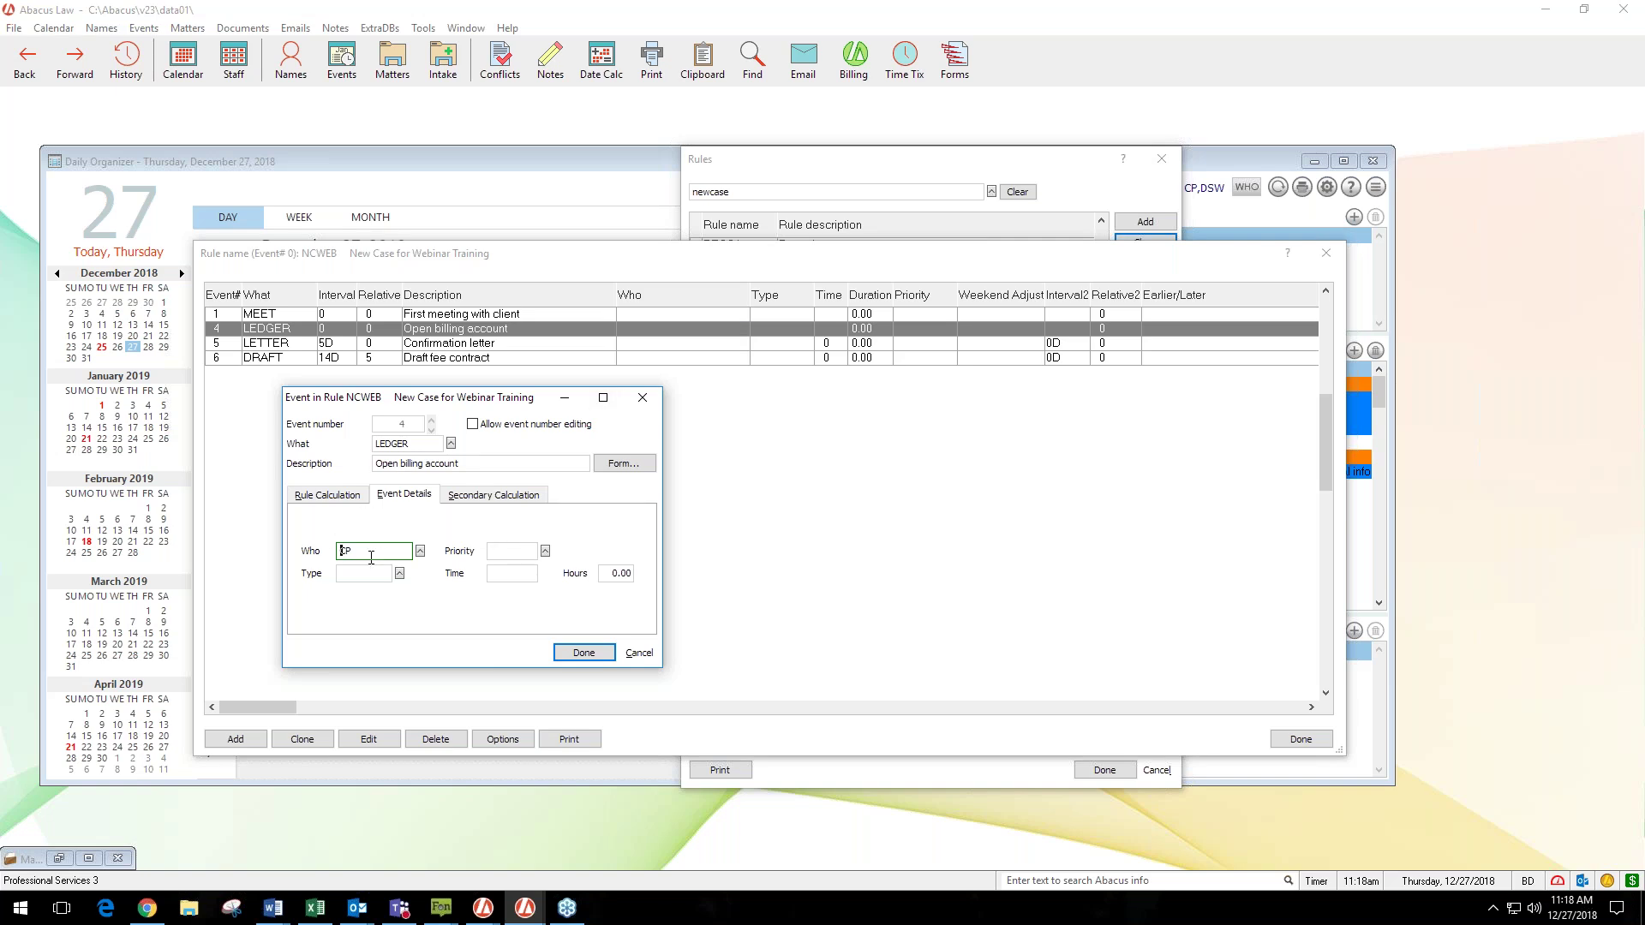
click(506, 574)
click(503, 573)
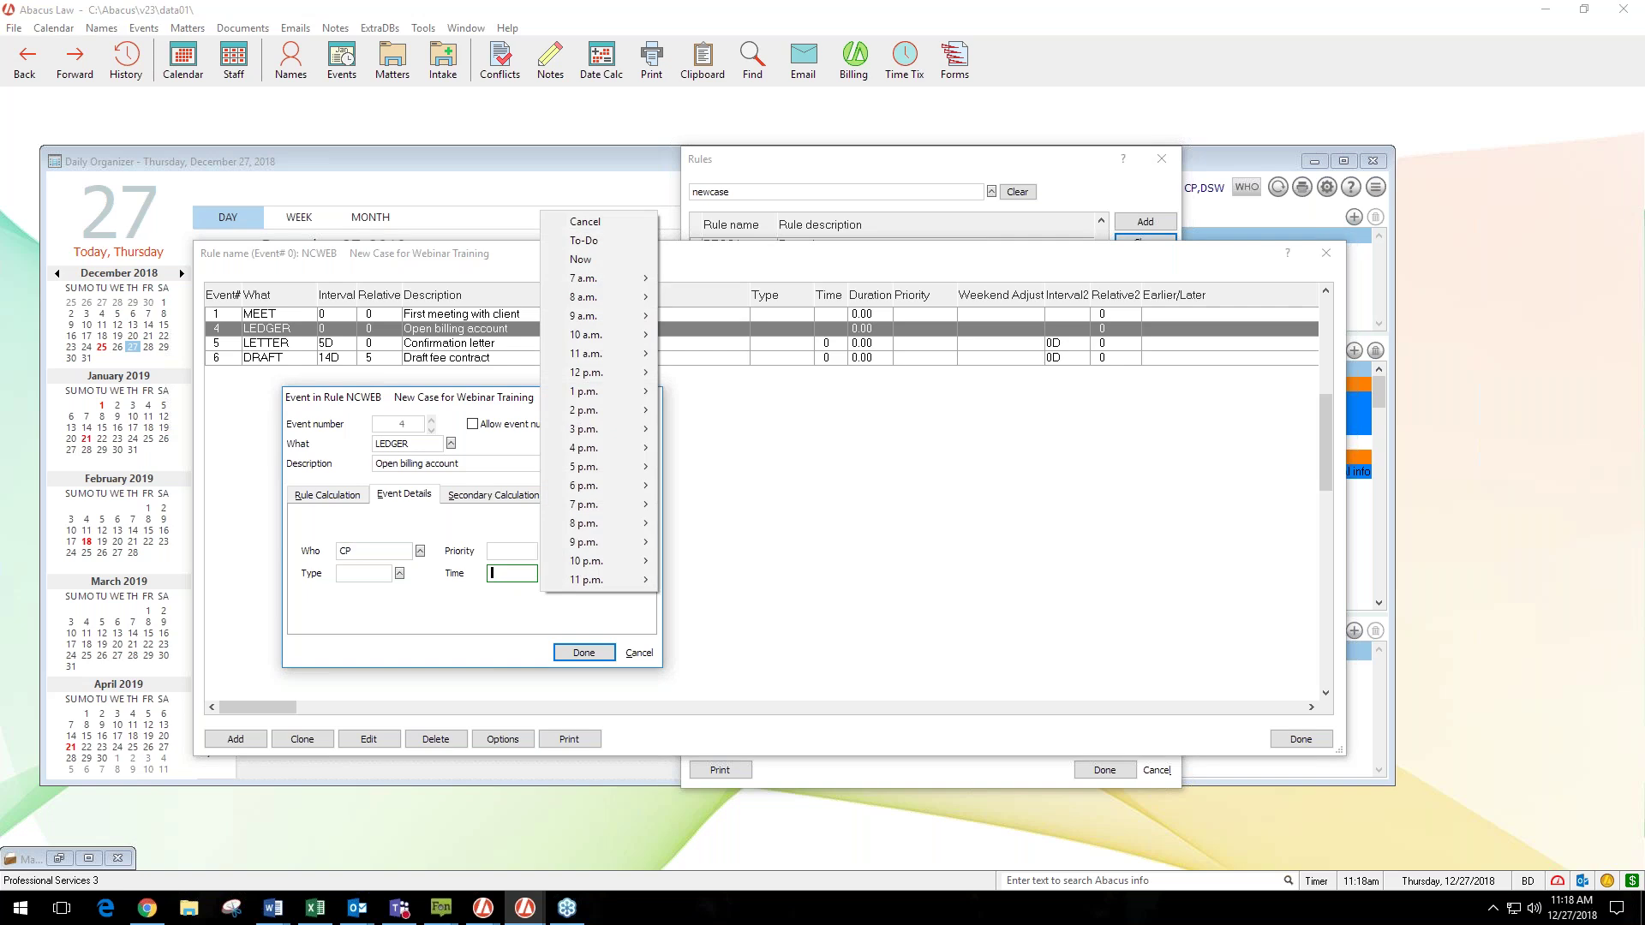
mouse_move(643, 306)
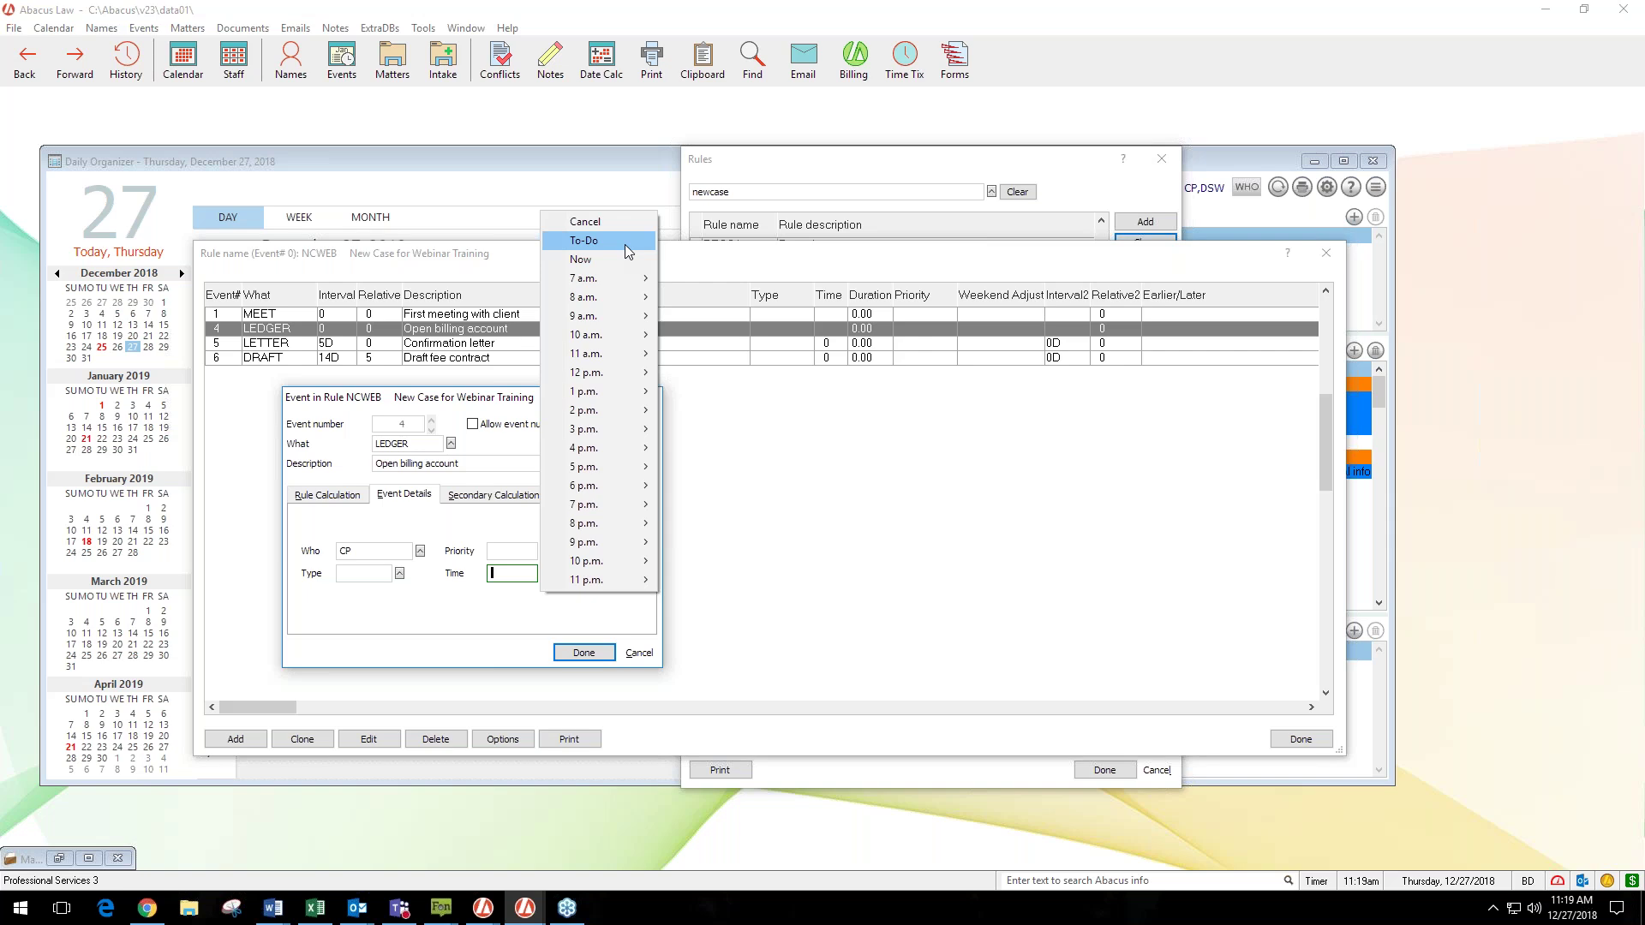
click(627, 246)
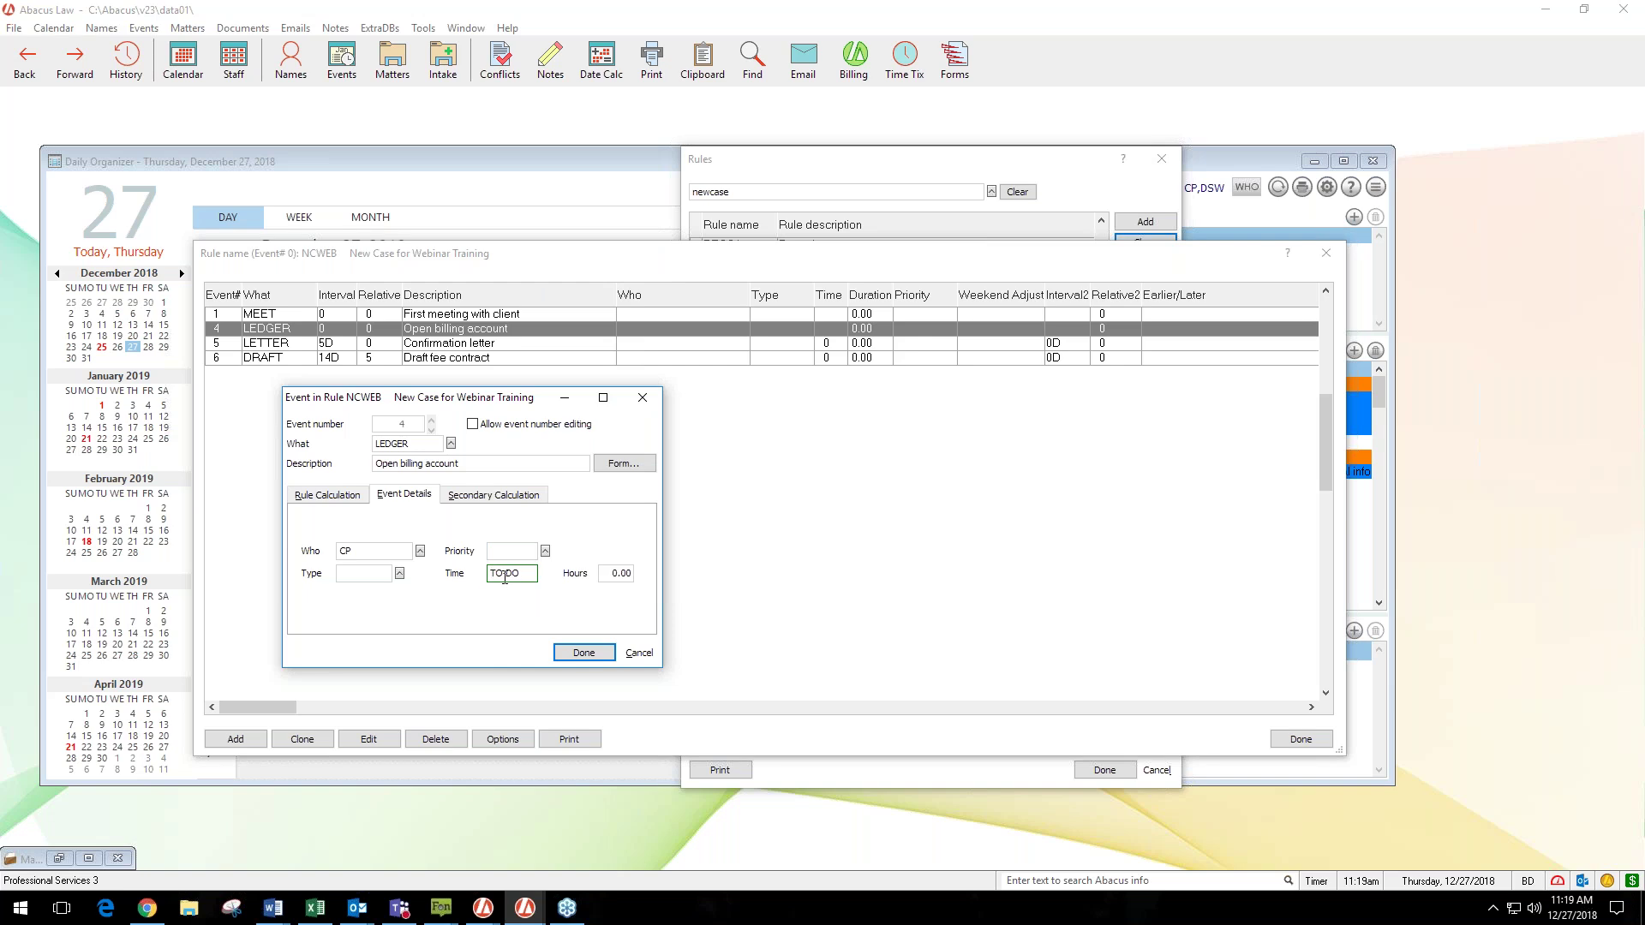
click(584, 653)
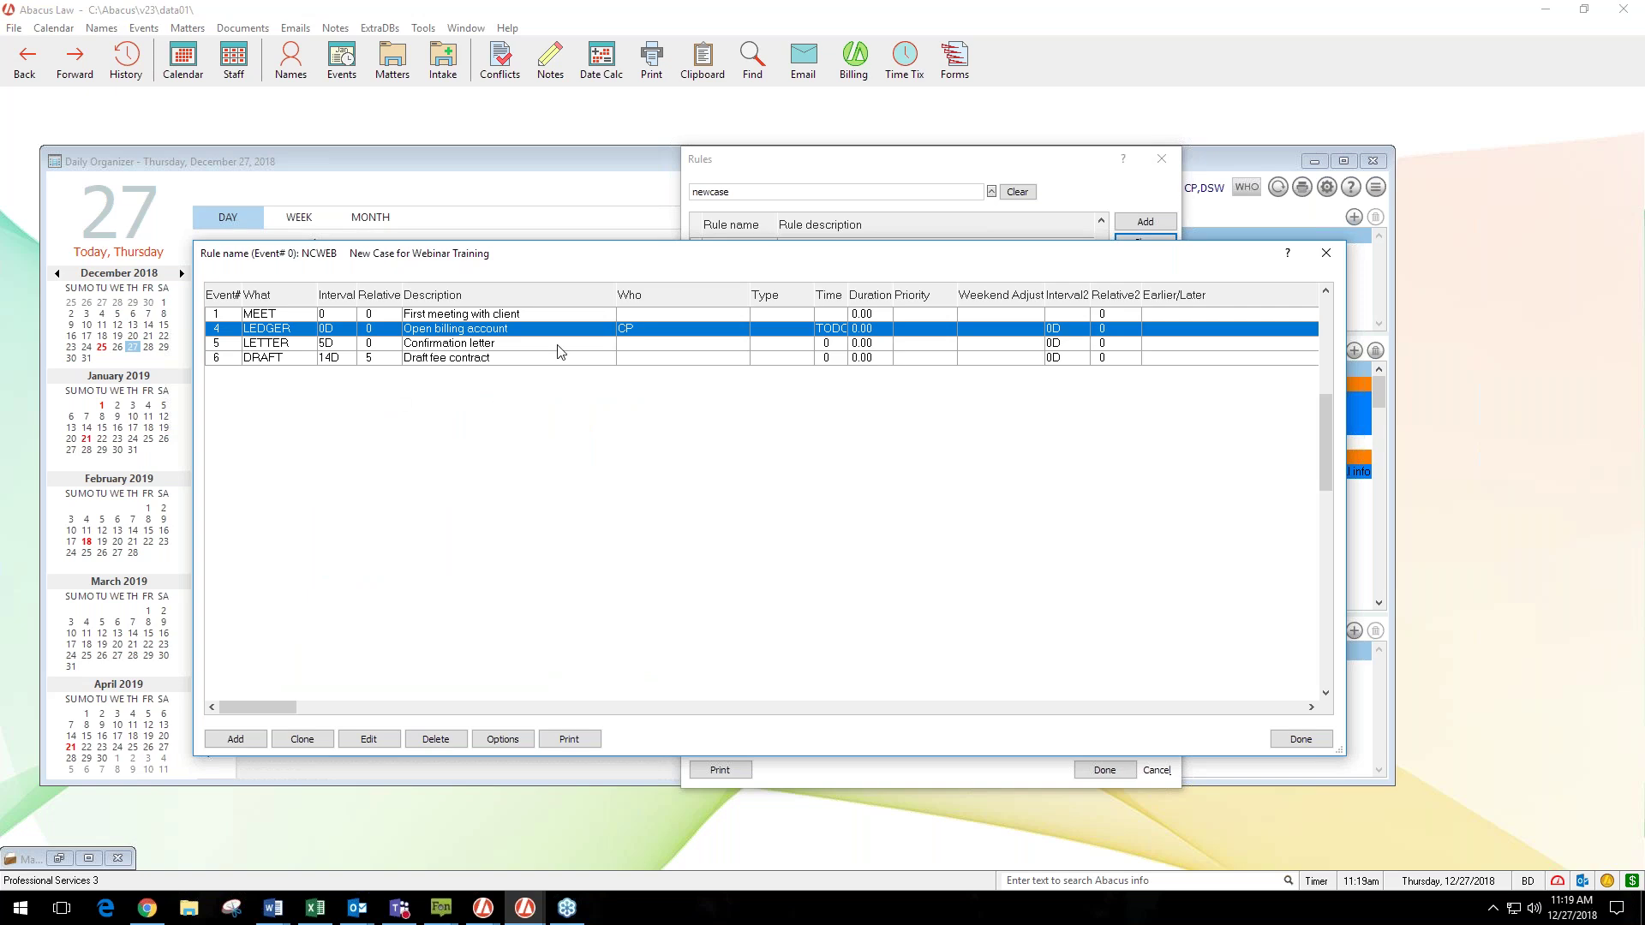
Step: Widen the Time column in the event list, and close the NCWEB rule and the rules list
drag(847, 294, 859, 293)
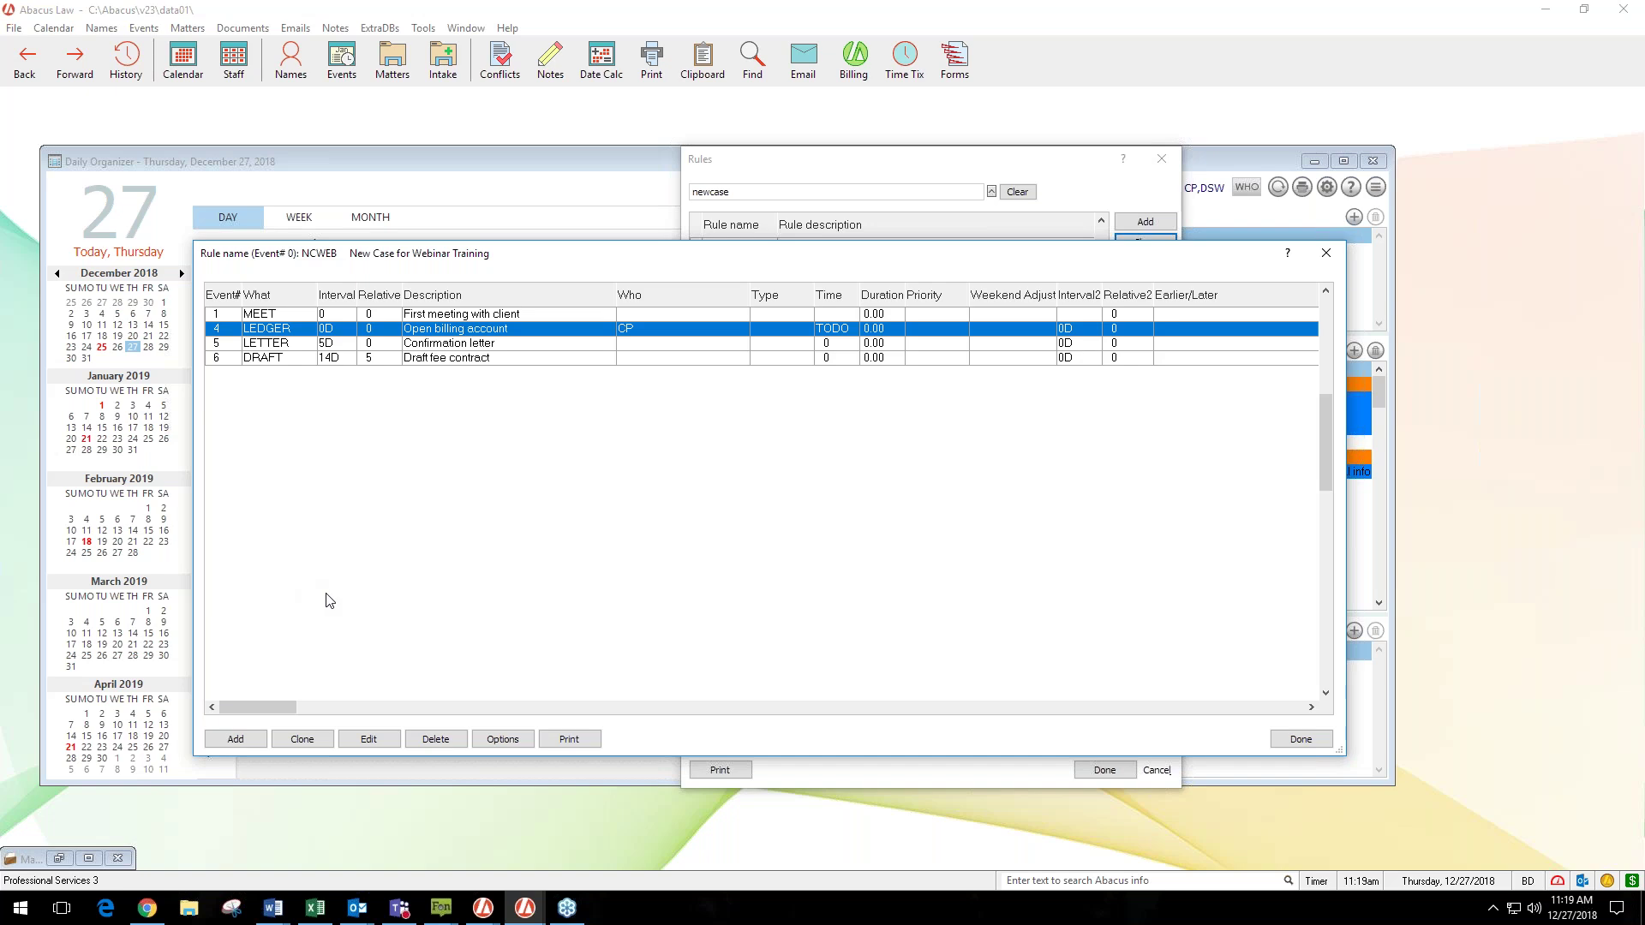
click(1309, 742)
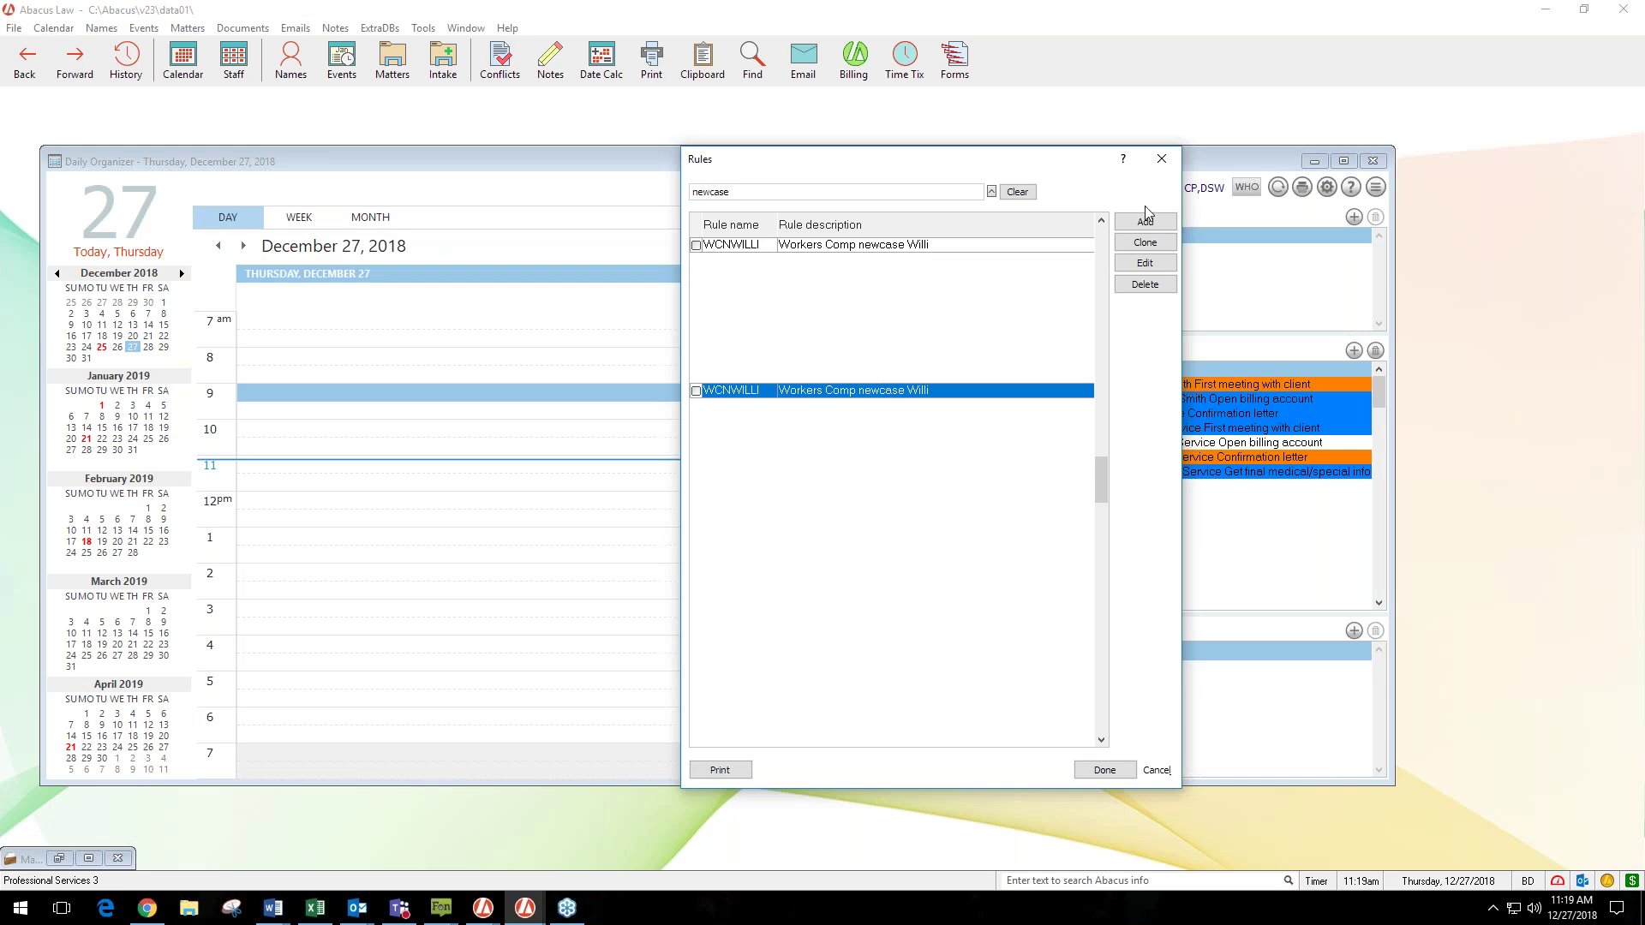
click(1166, 161)
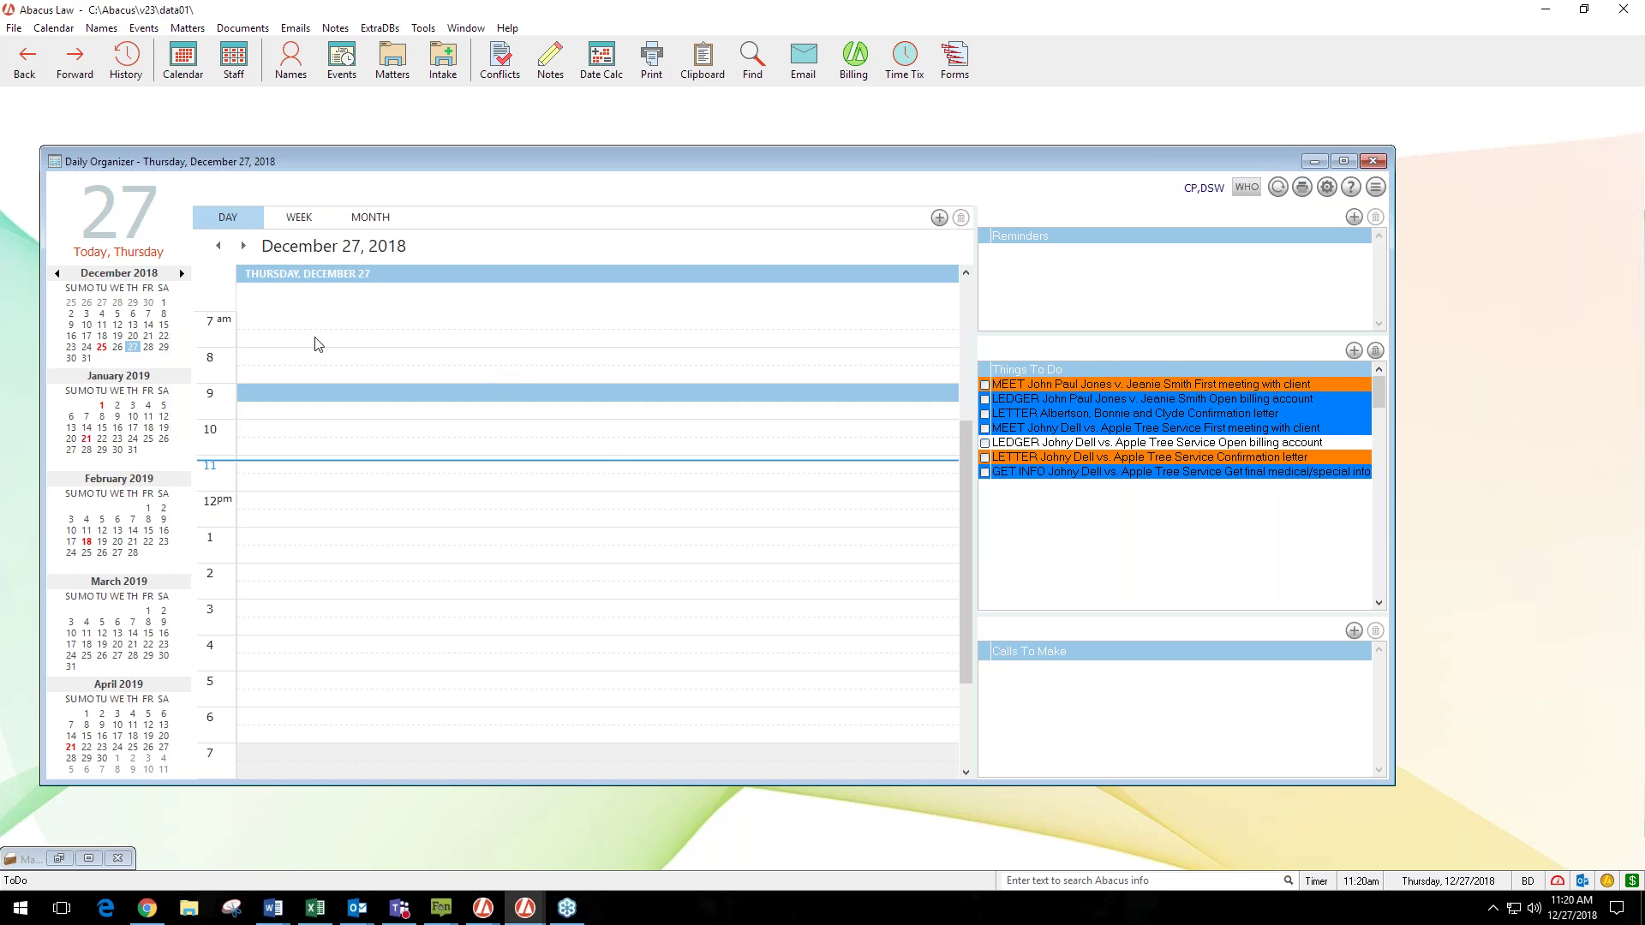
Step: Open the Abacus Family Law Divorce Case Intake Form for editing from the Intake Form Manager
click(14, 31)
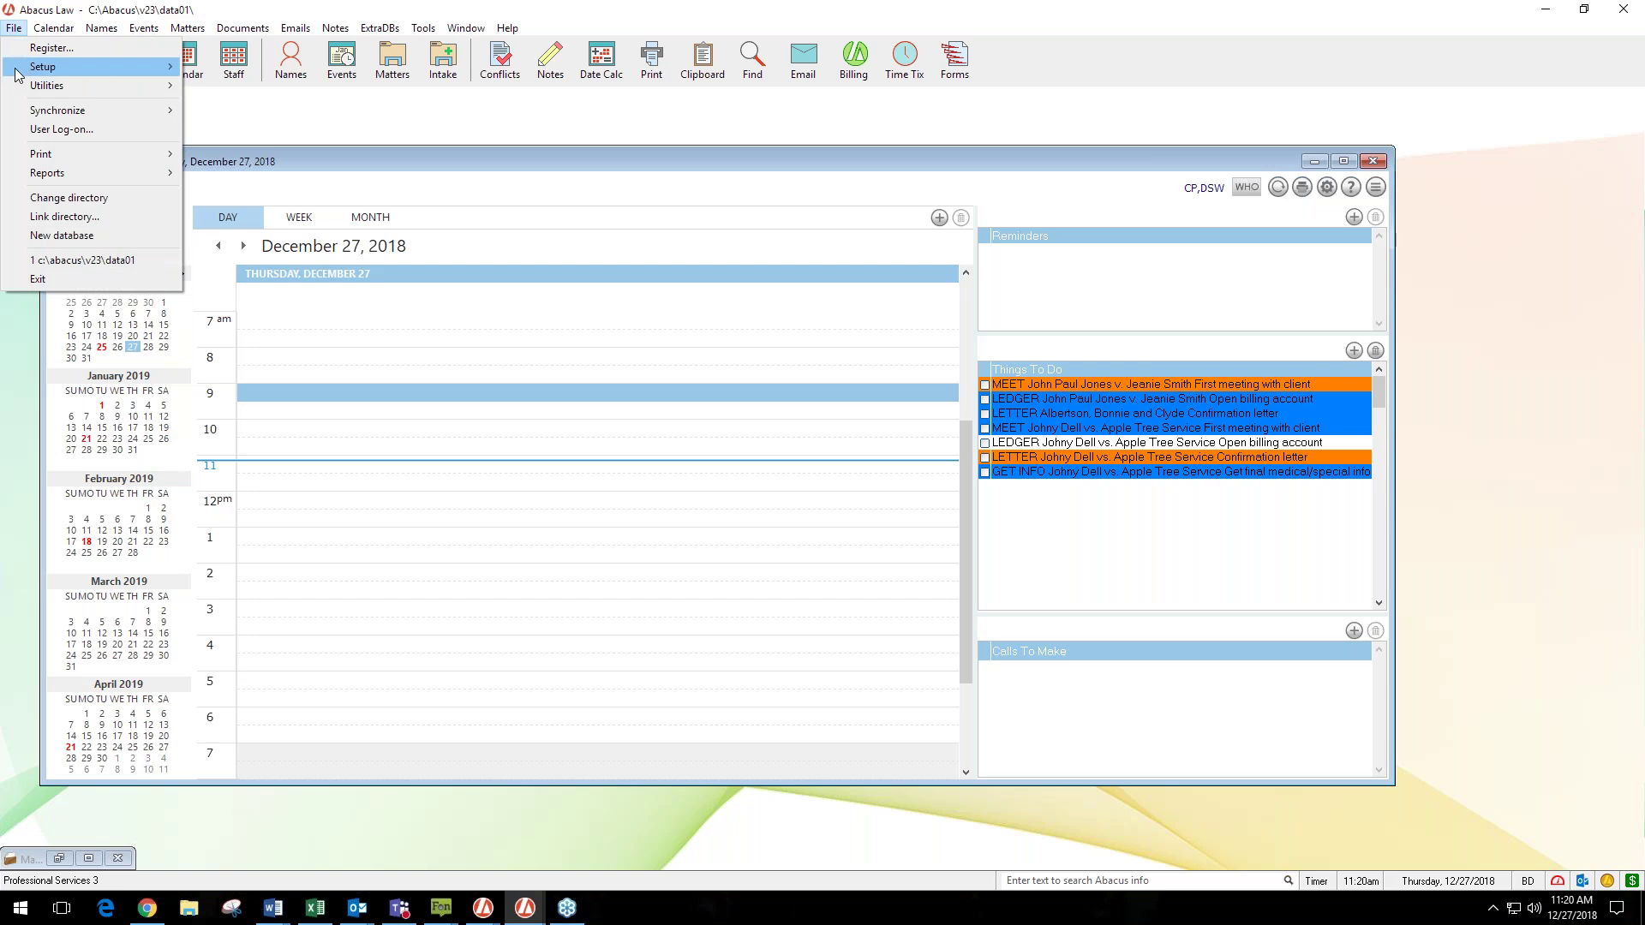
mouse_move(45, 67)
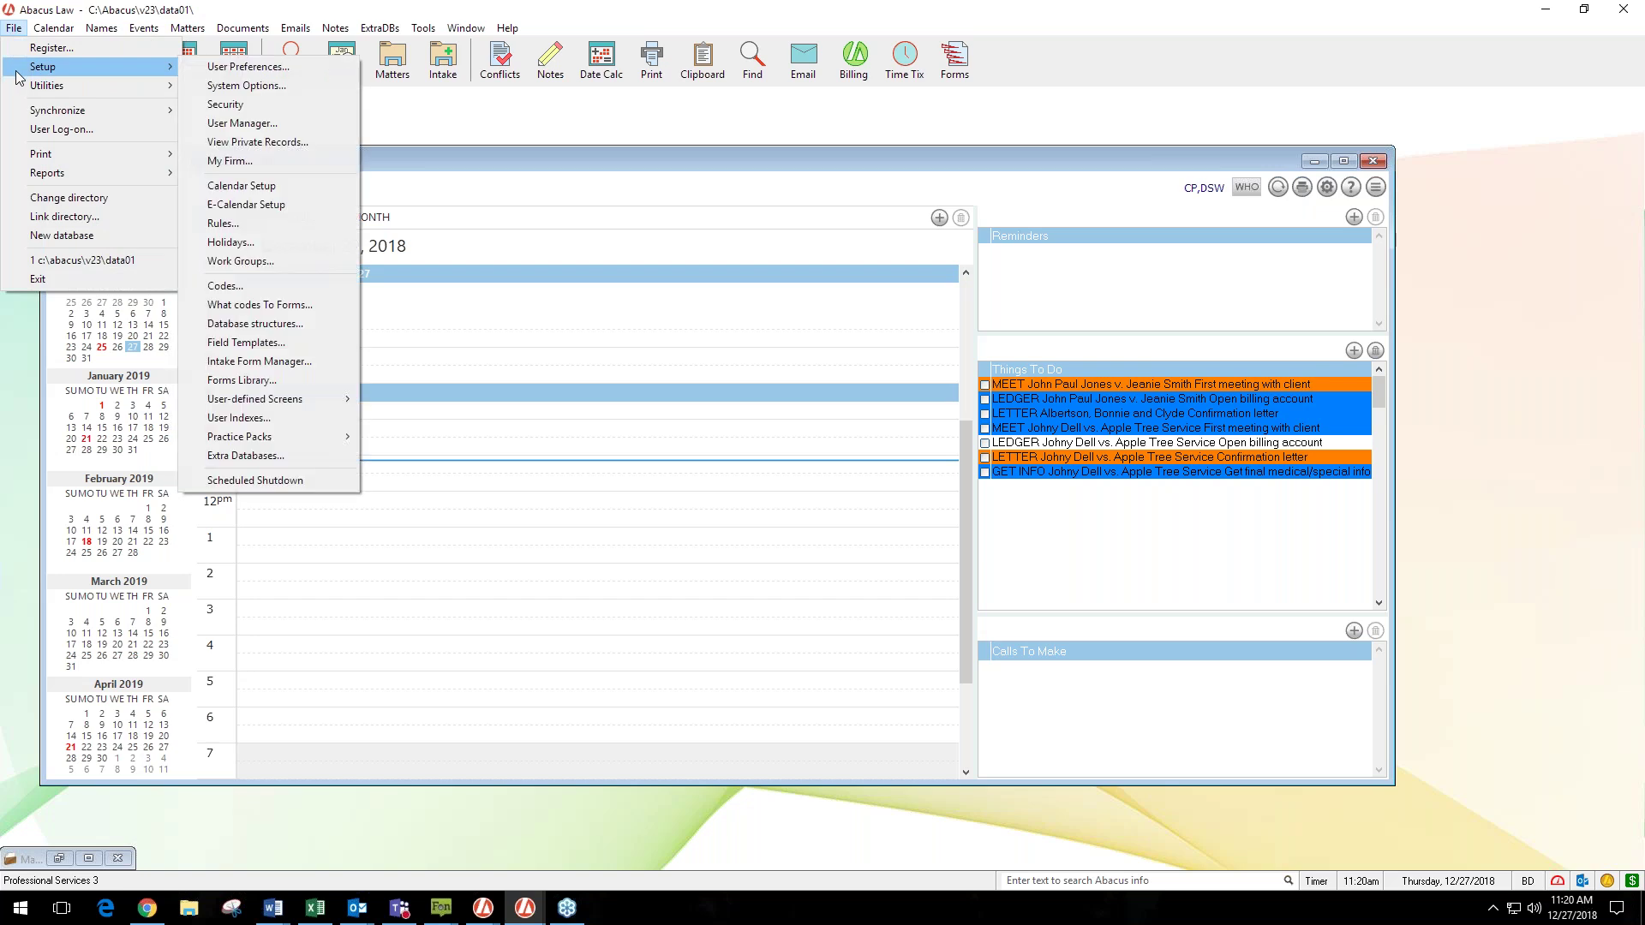
click(303, 362)
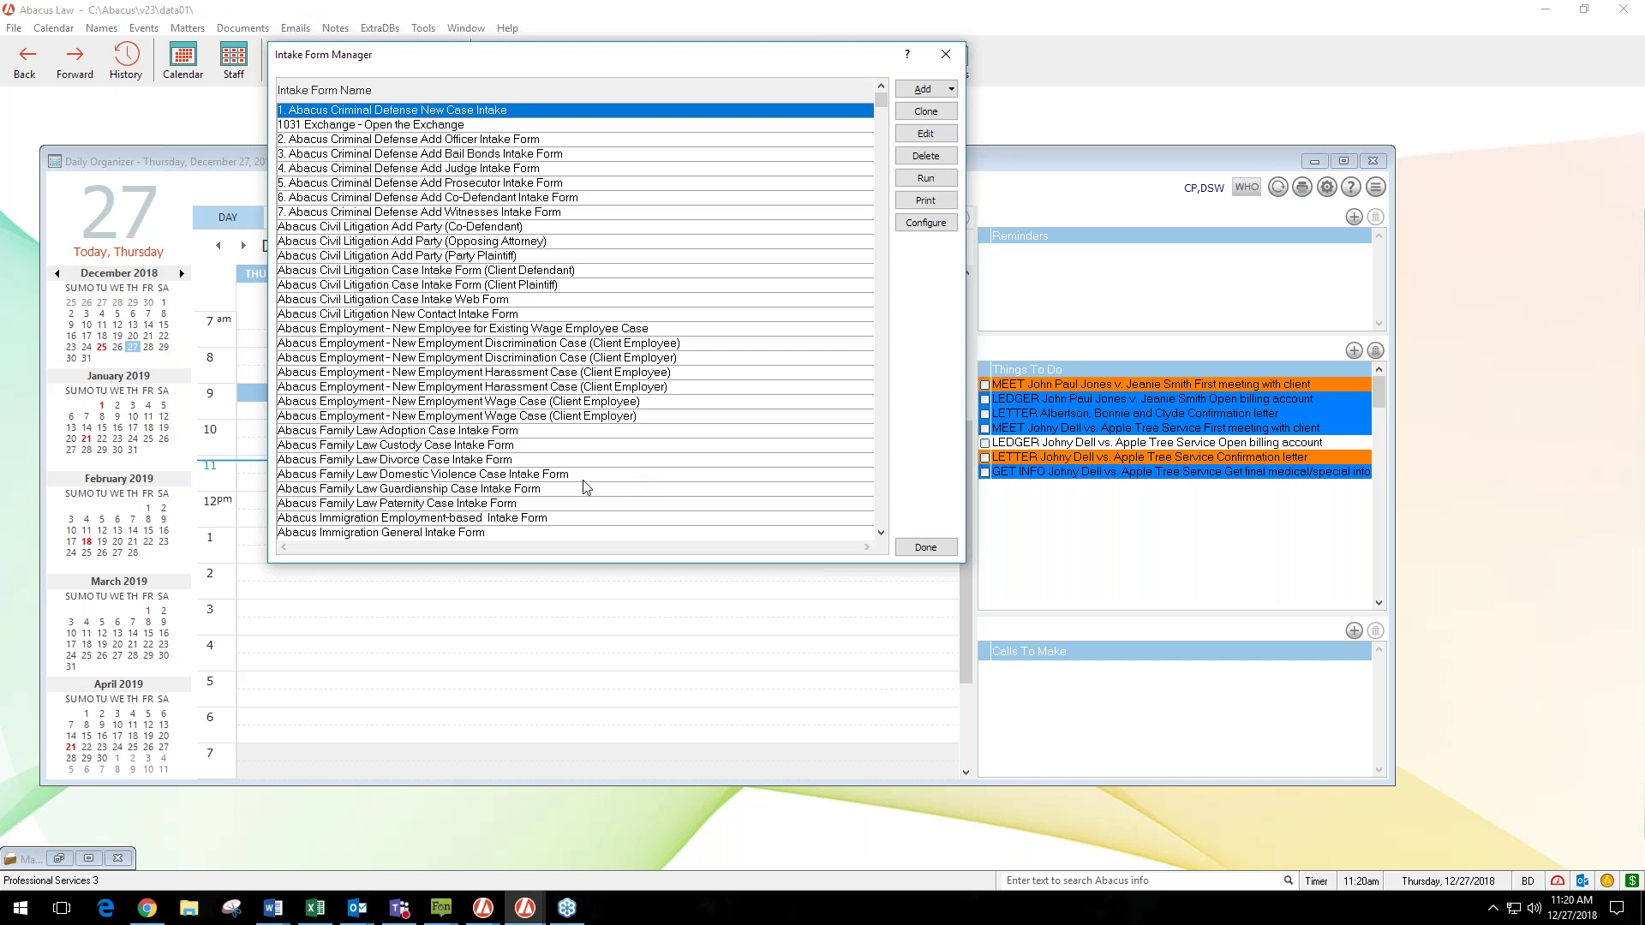
click(463, 461)
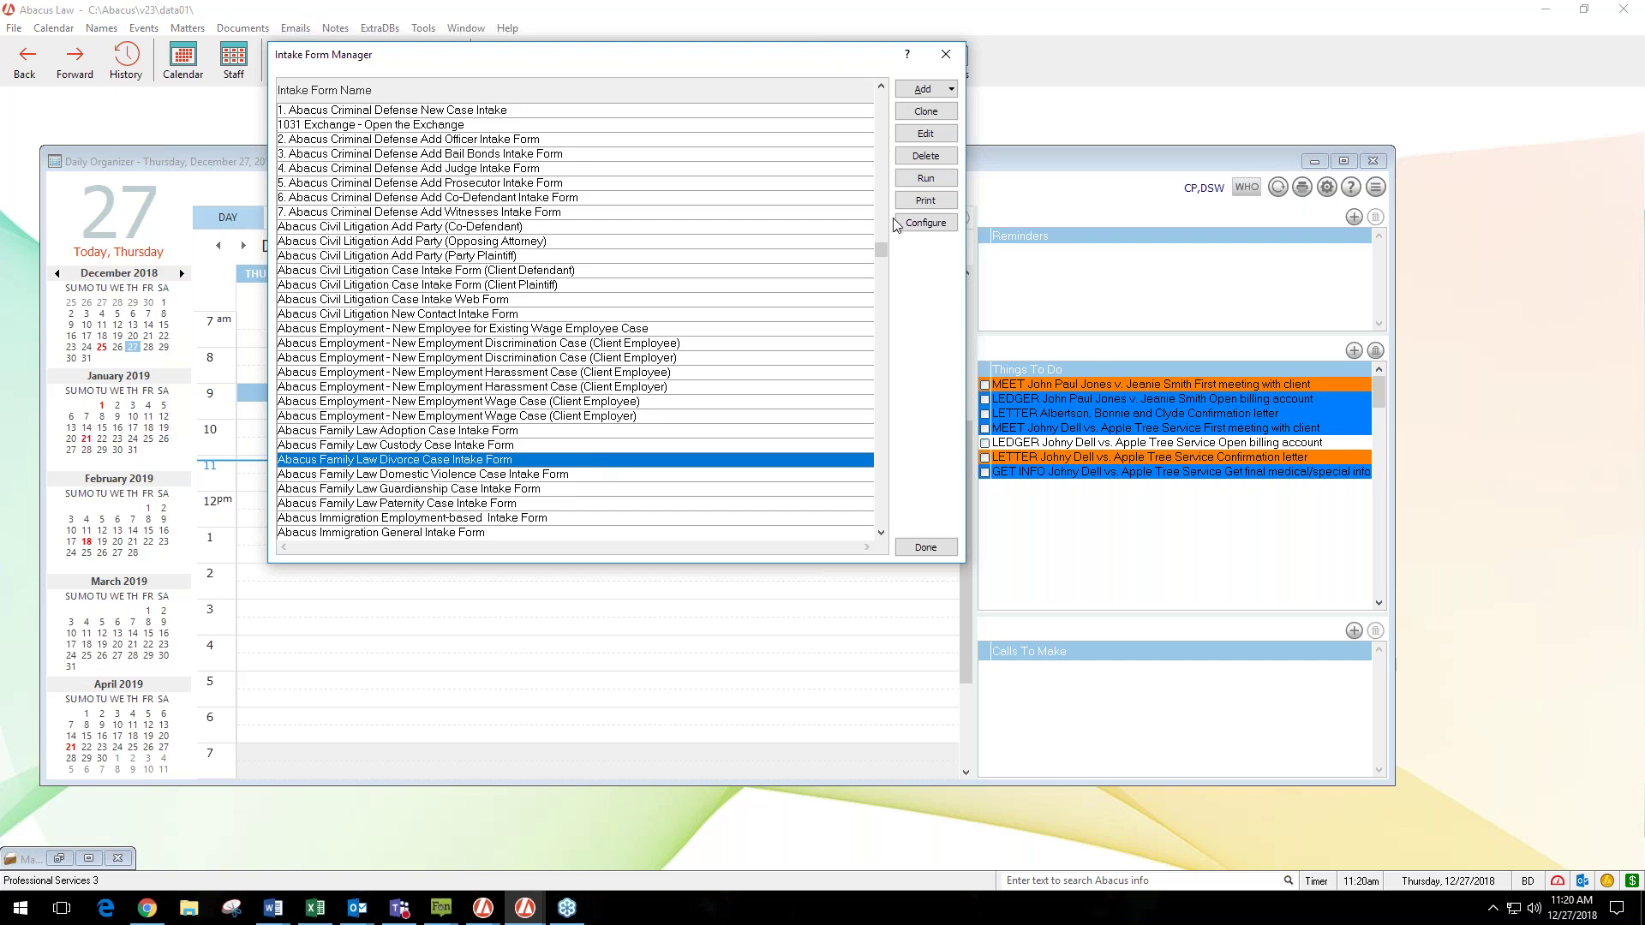
click(925, 180)
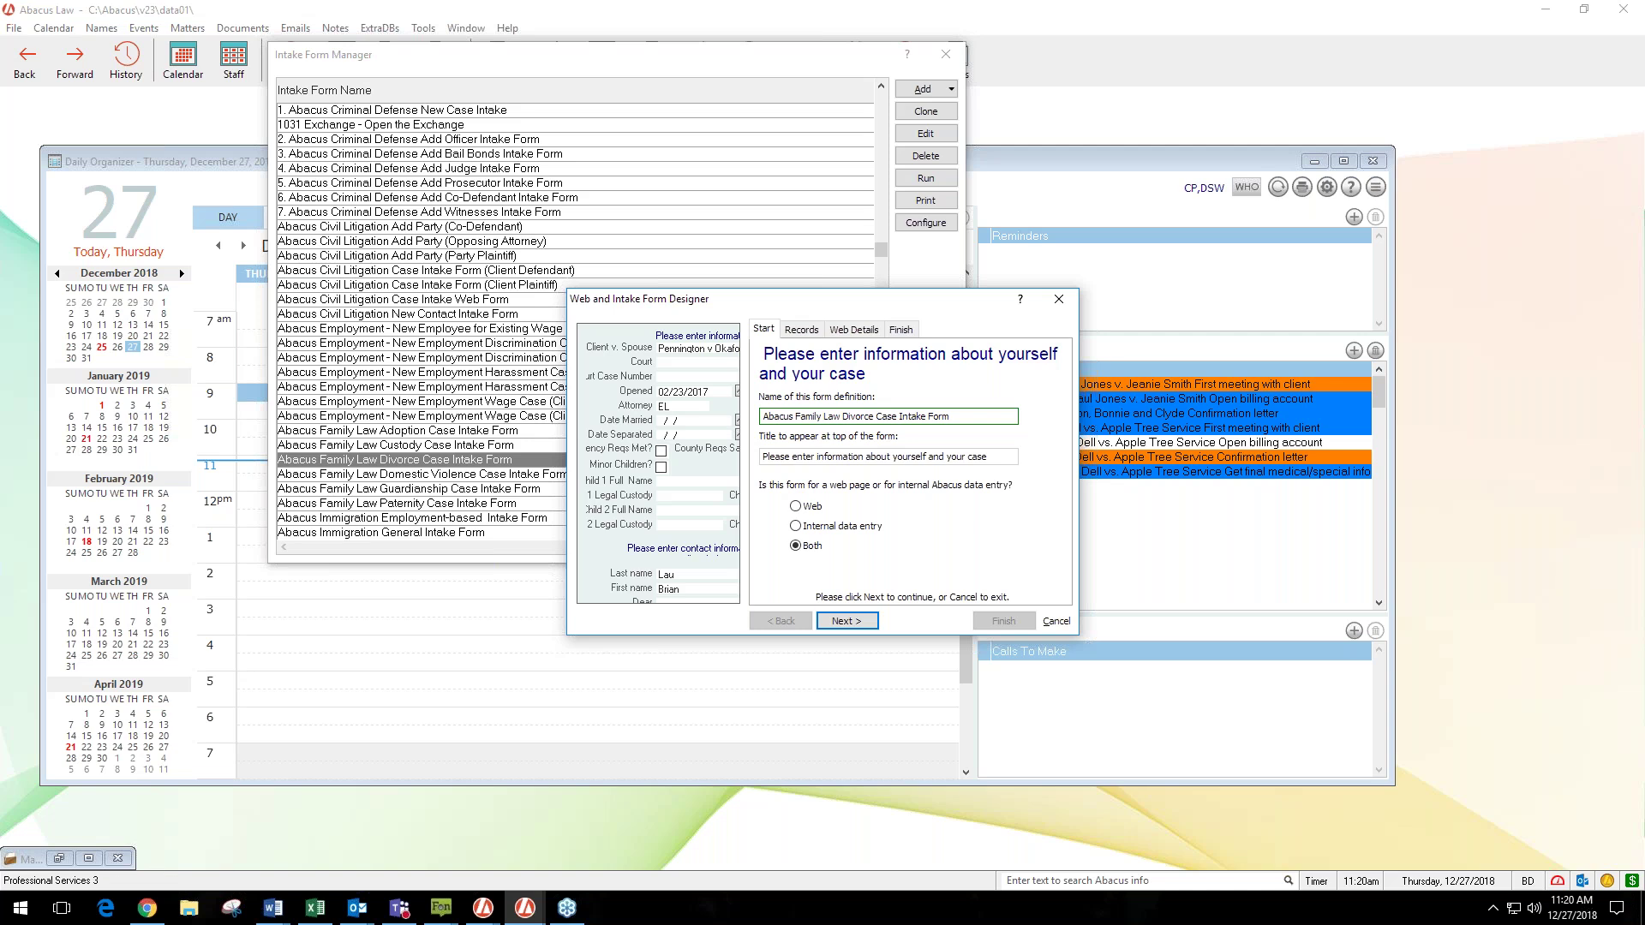
Step: Open the properties of the What field within the form's Events record
click(803, 331)
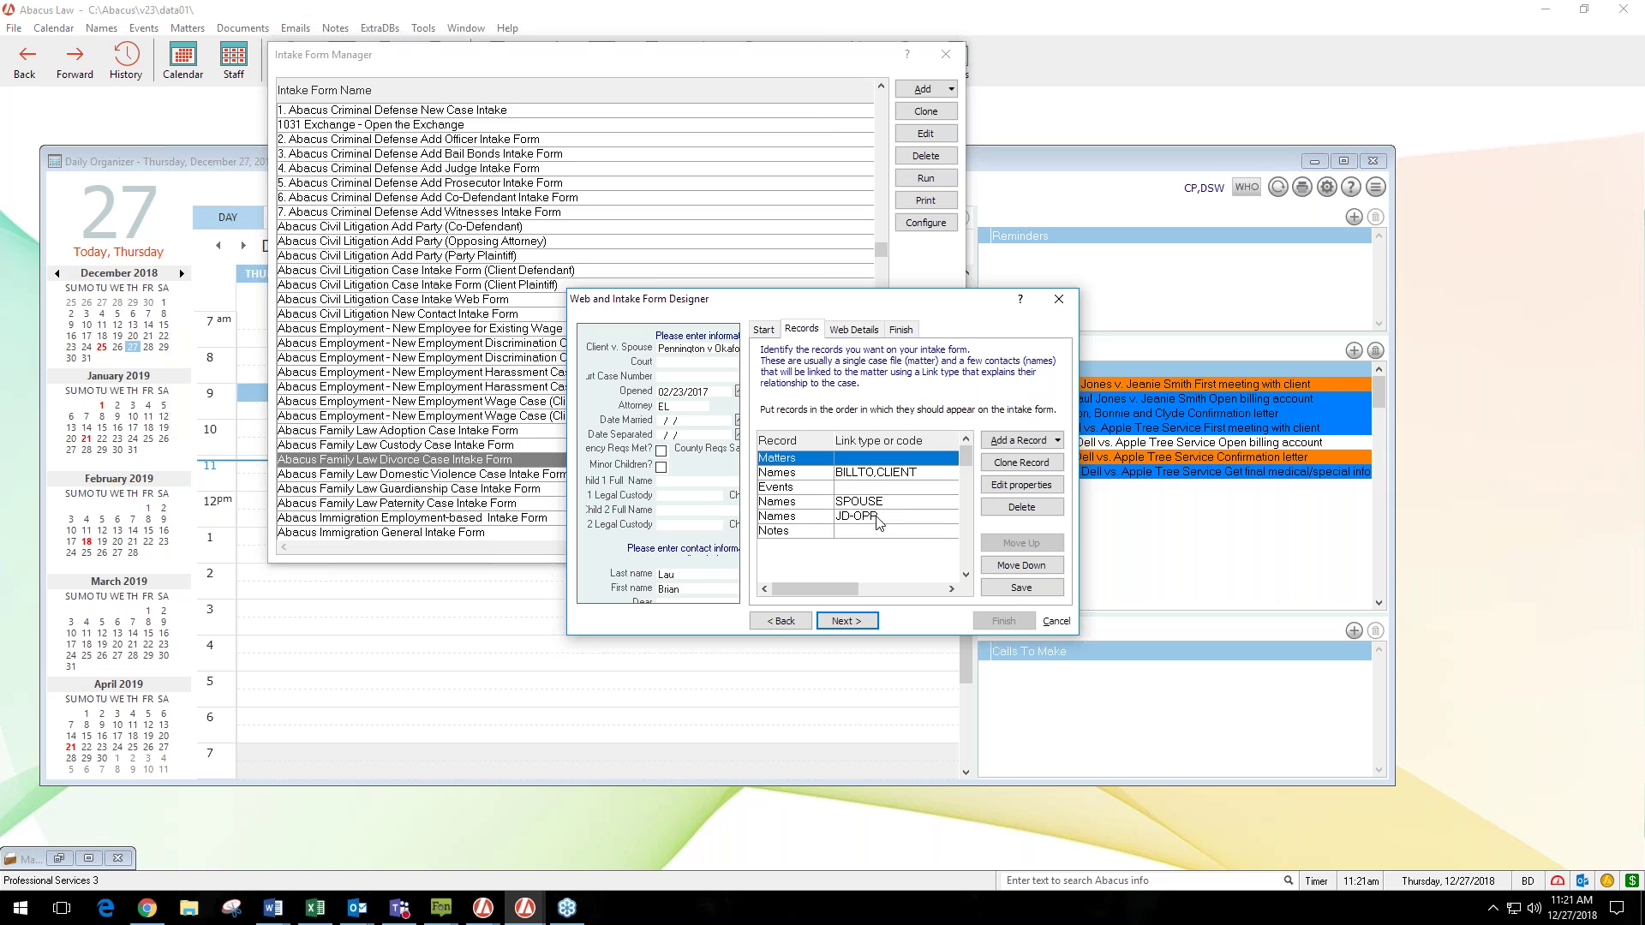
click(810, 489)
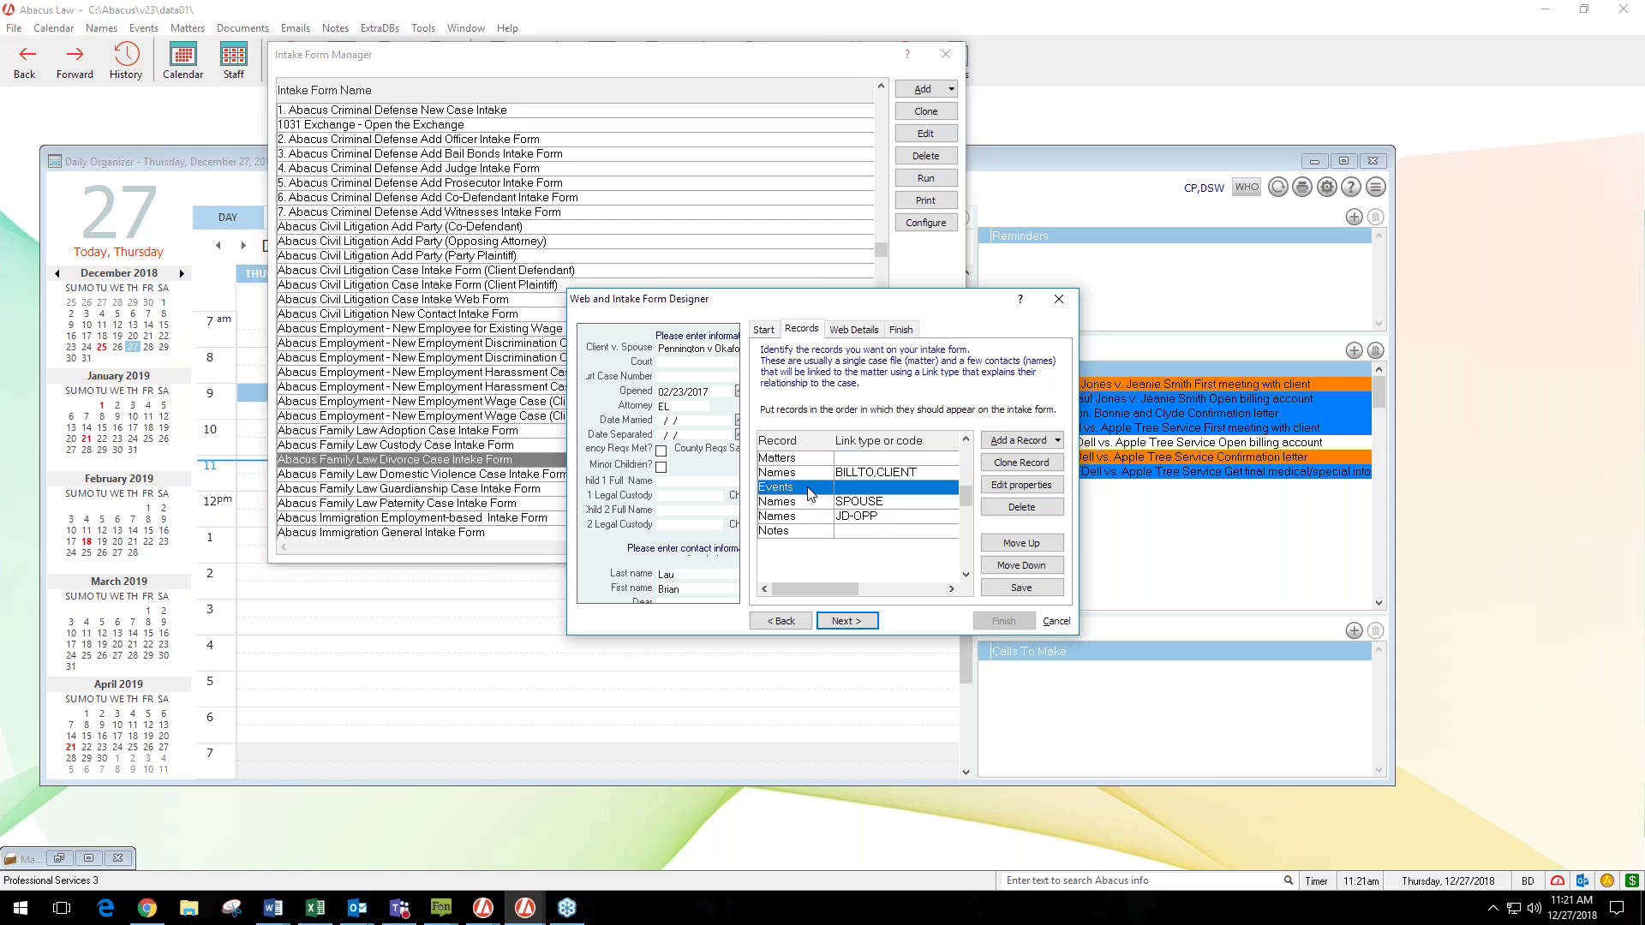
click(1023, 486)
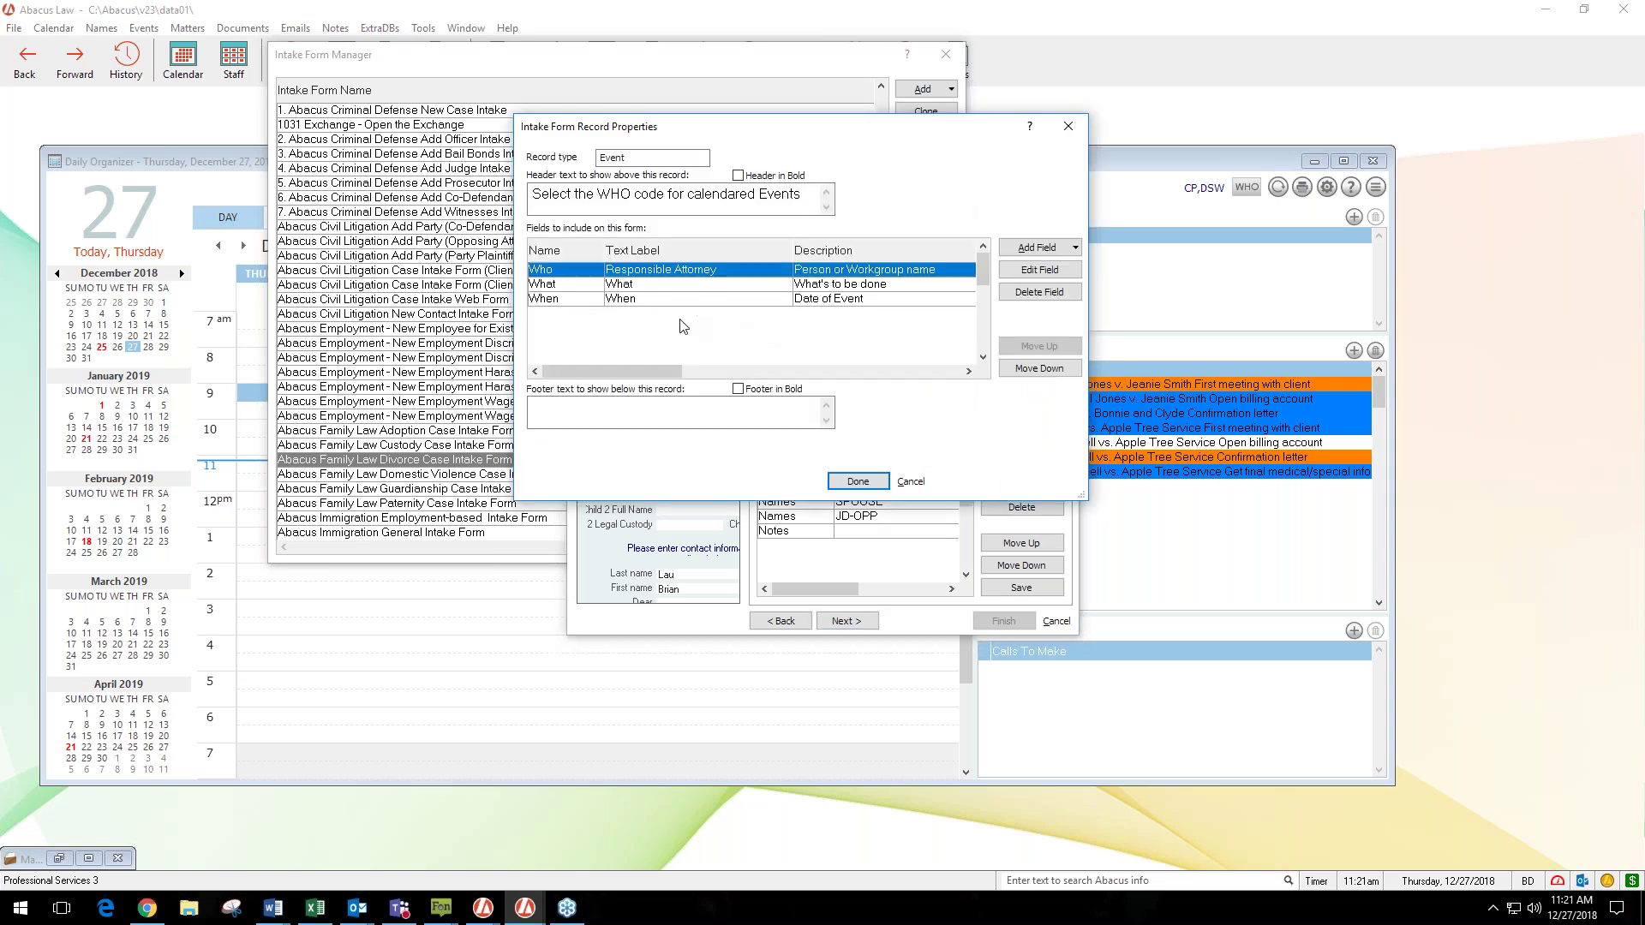
click(586, 290)
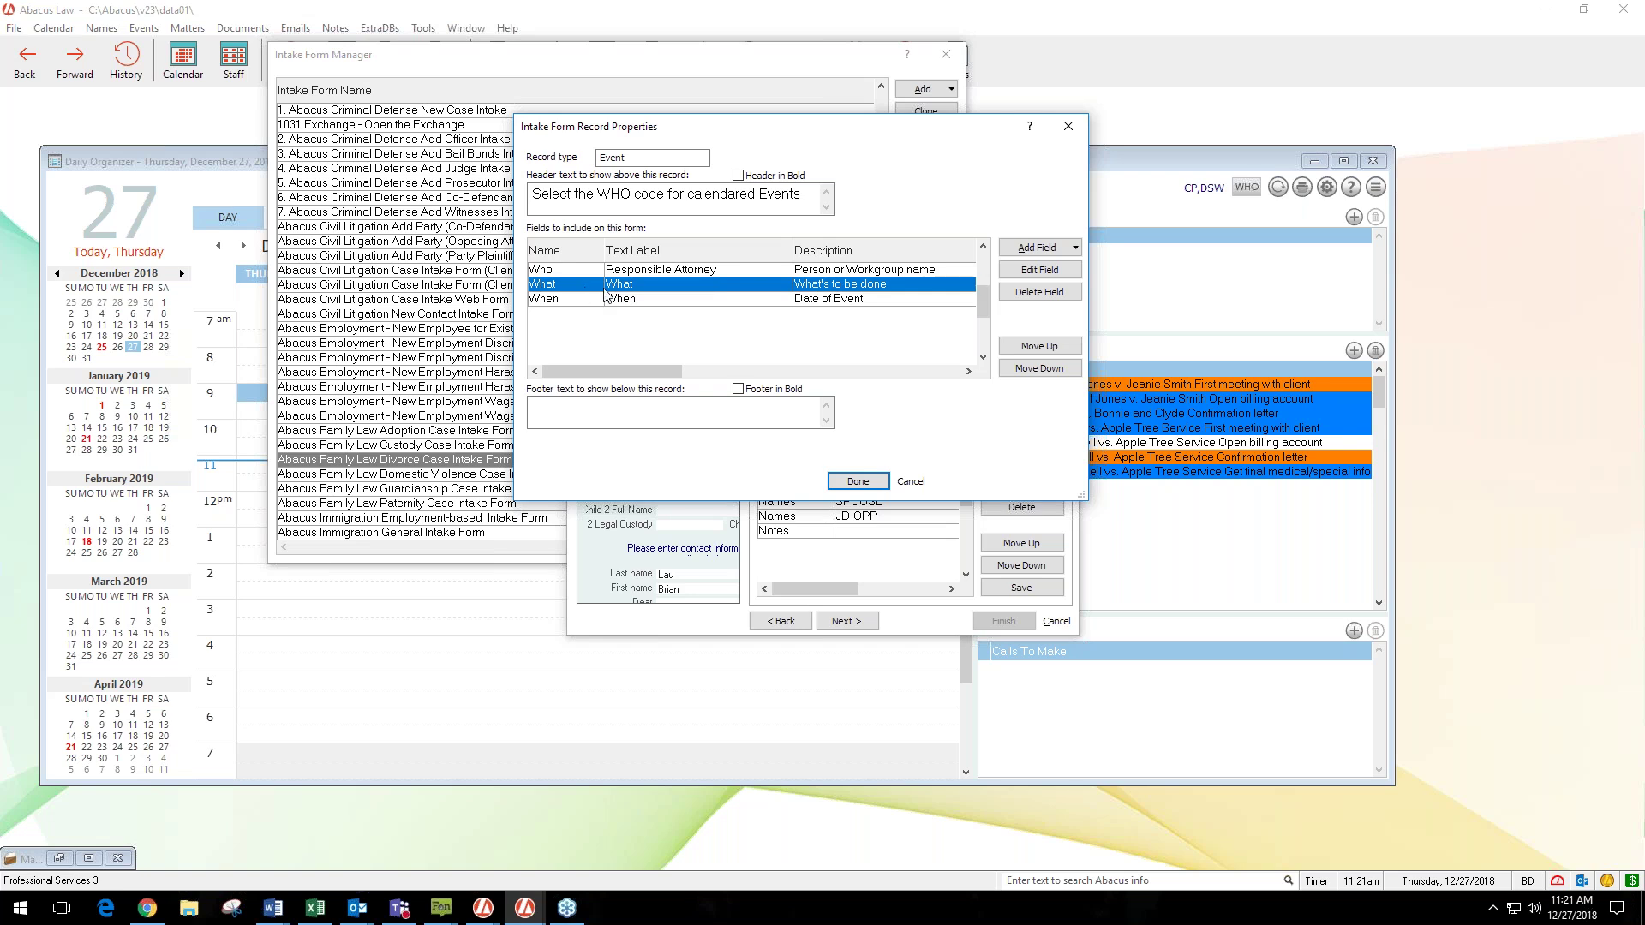
click(1040, 269)
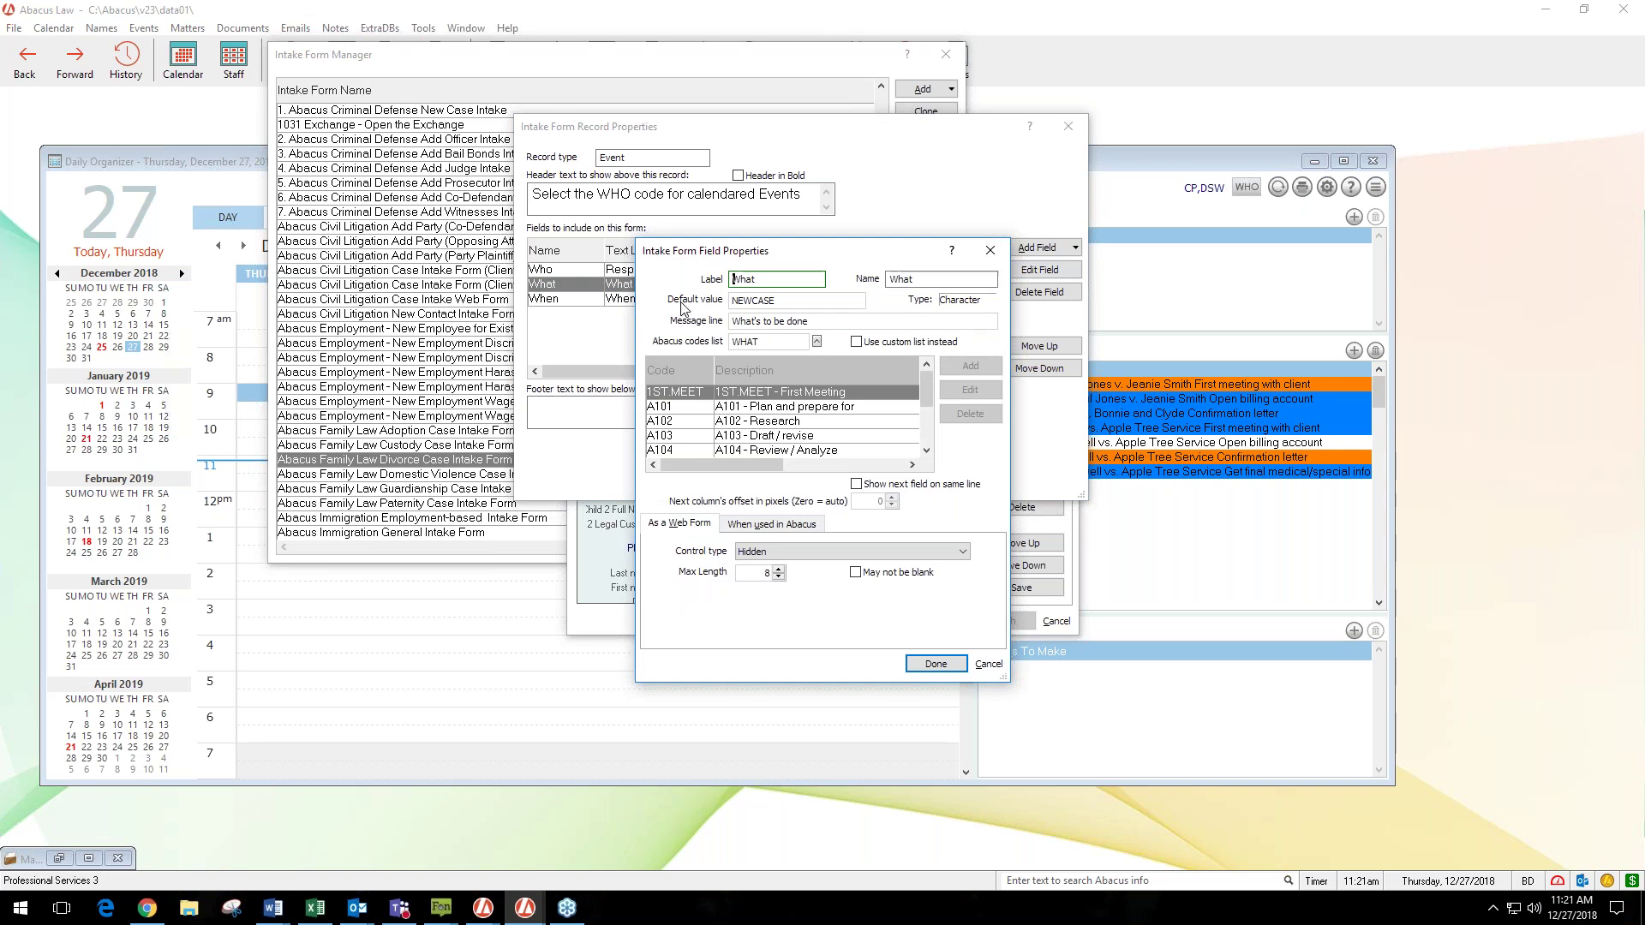
Step: Try setting the What field's default value to NCWEB, cancel the field properties, and close the form designer and the Intake Form Manager
click(786, 300)
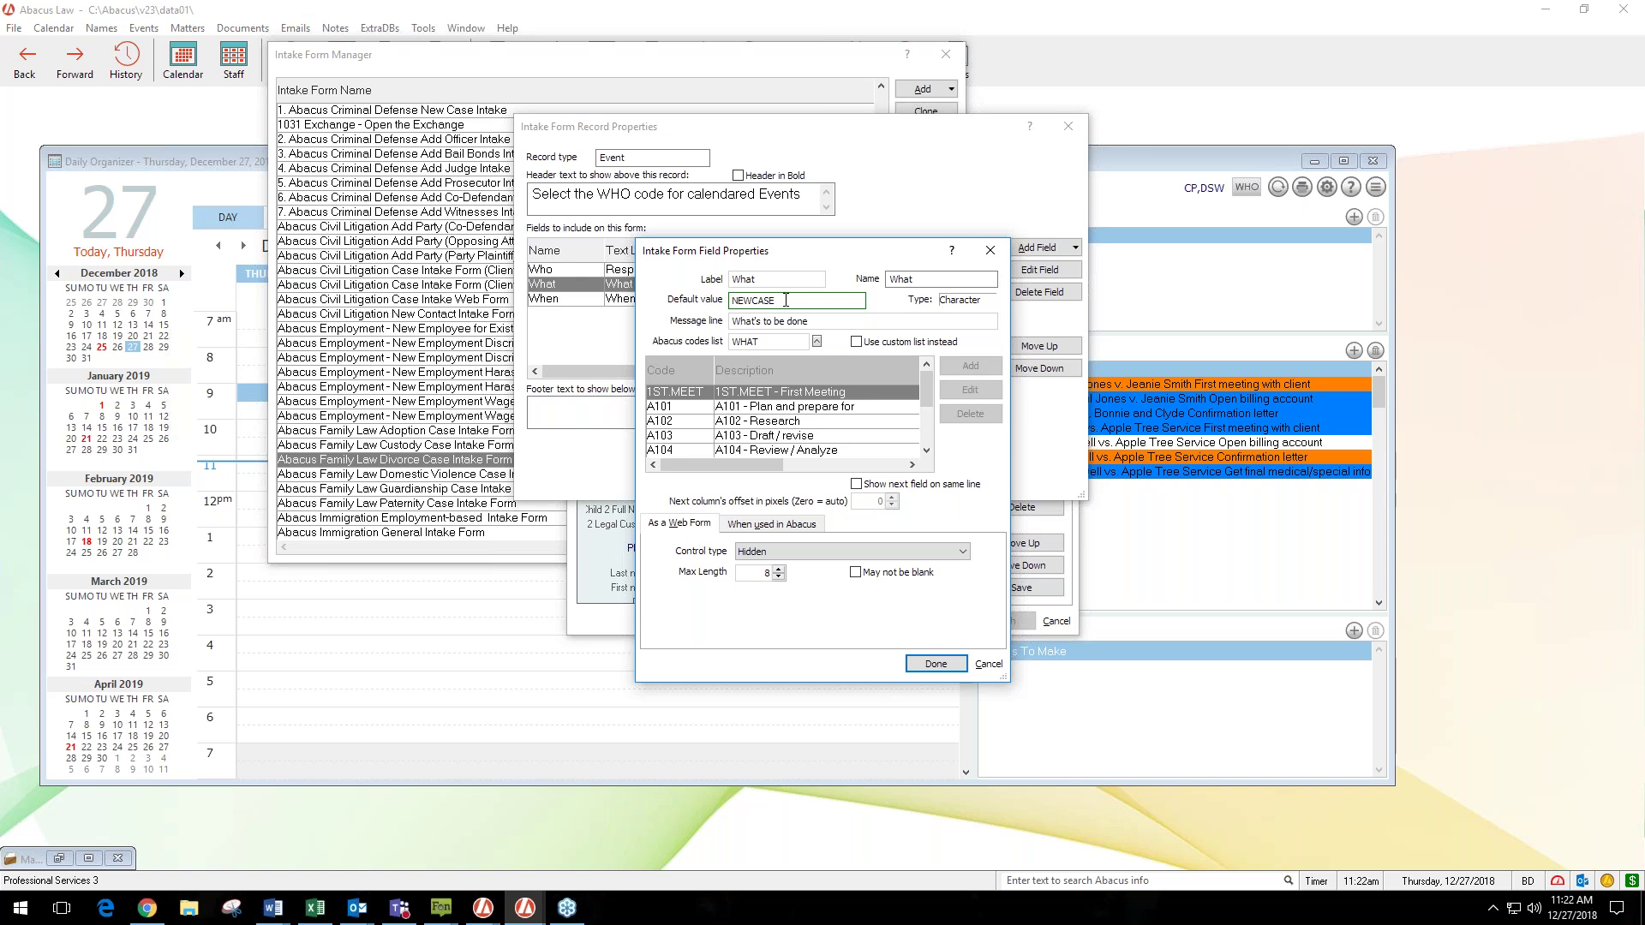
key(BackSpace)
key(BackSpace)
key(BackSpace)
key(BackSpace)
key(BackSpace)
key(BackSpace)
key(BackSpace)
text(NCWEB)
click(989, 665)
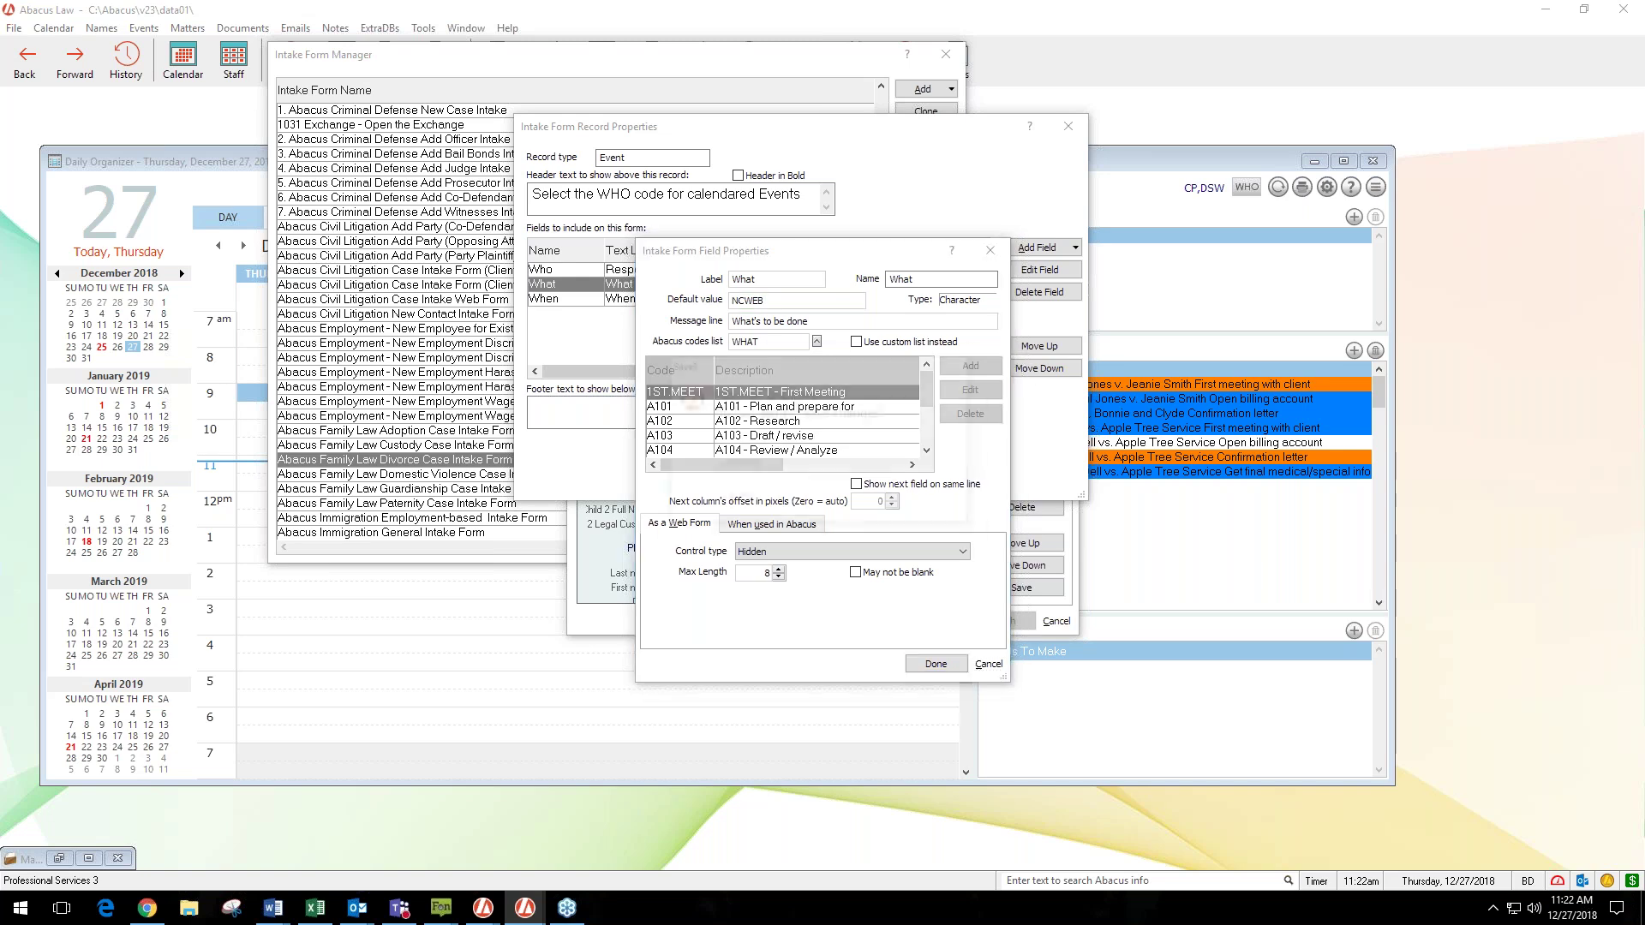
click(826, 501)
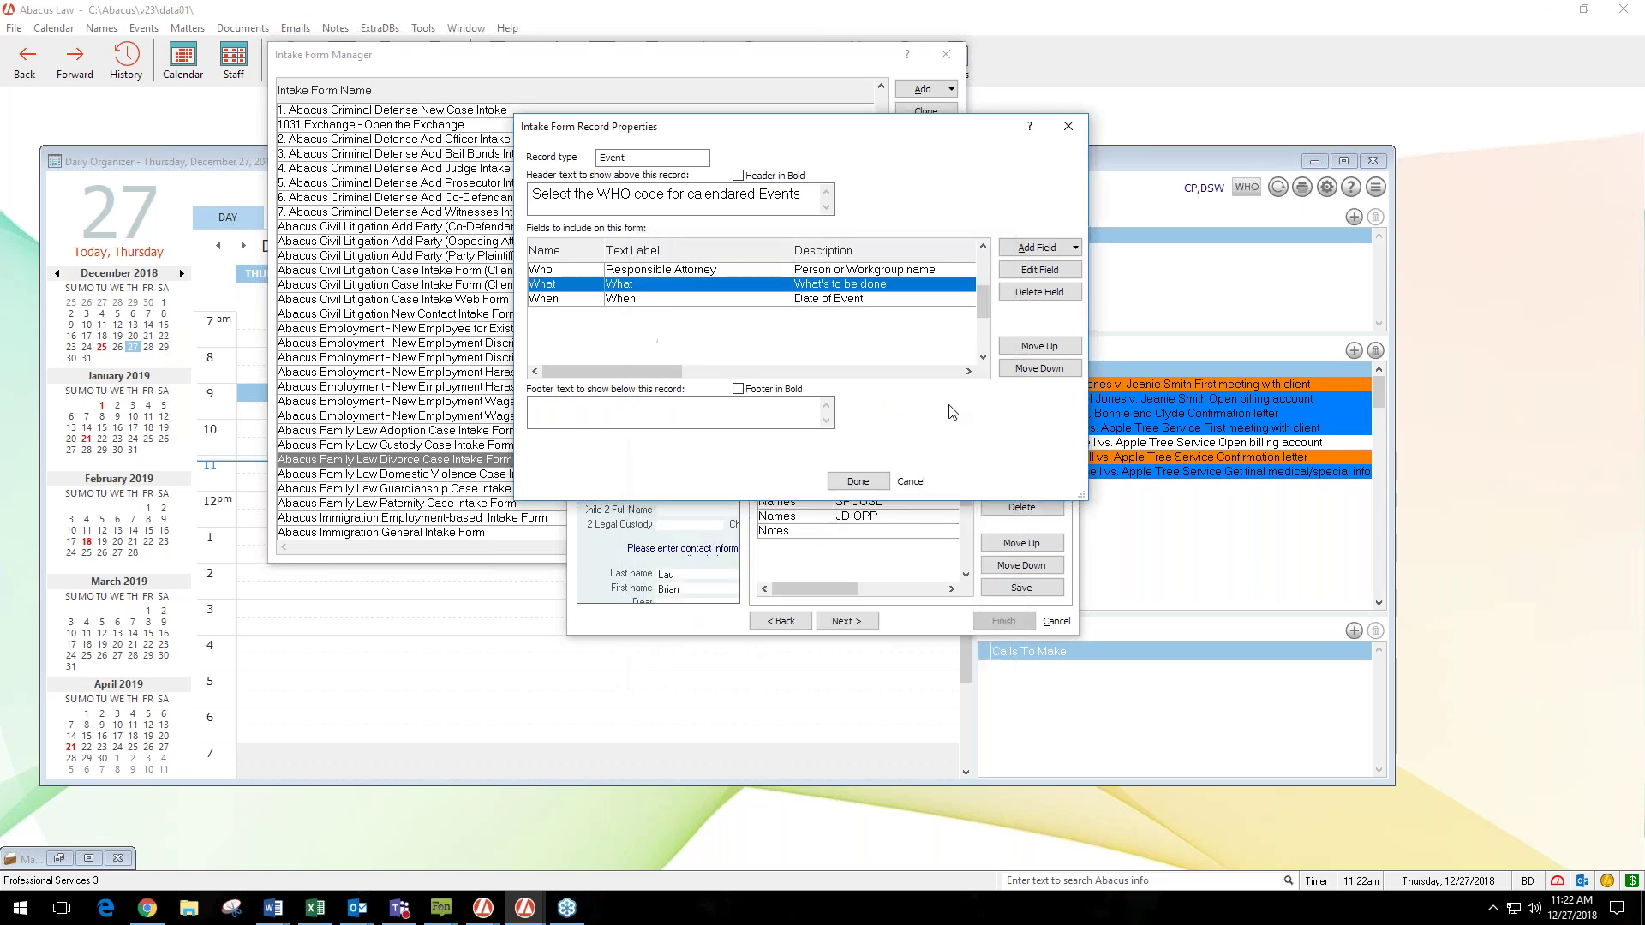
click(1068, 126)
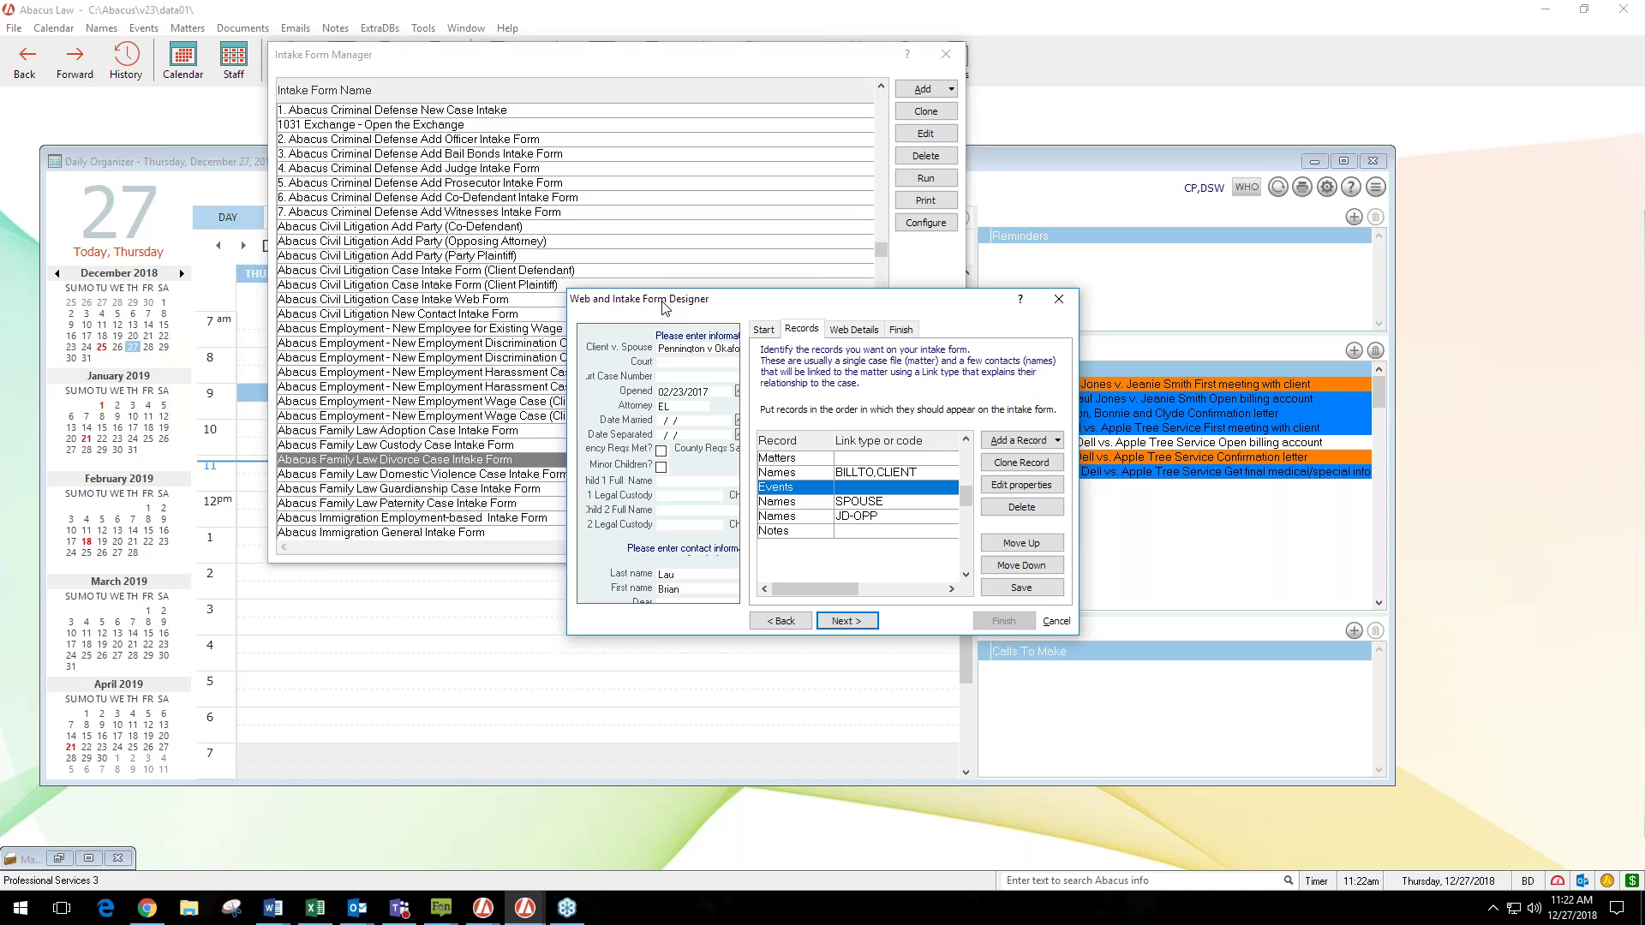
click(1059, 299)
click(947, 55)
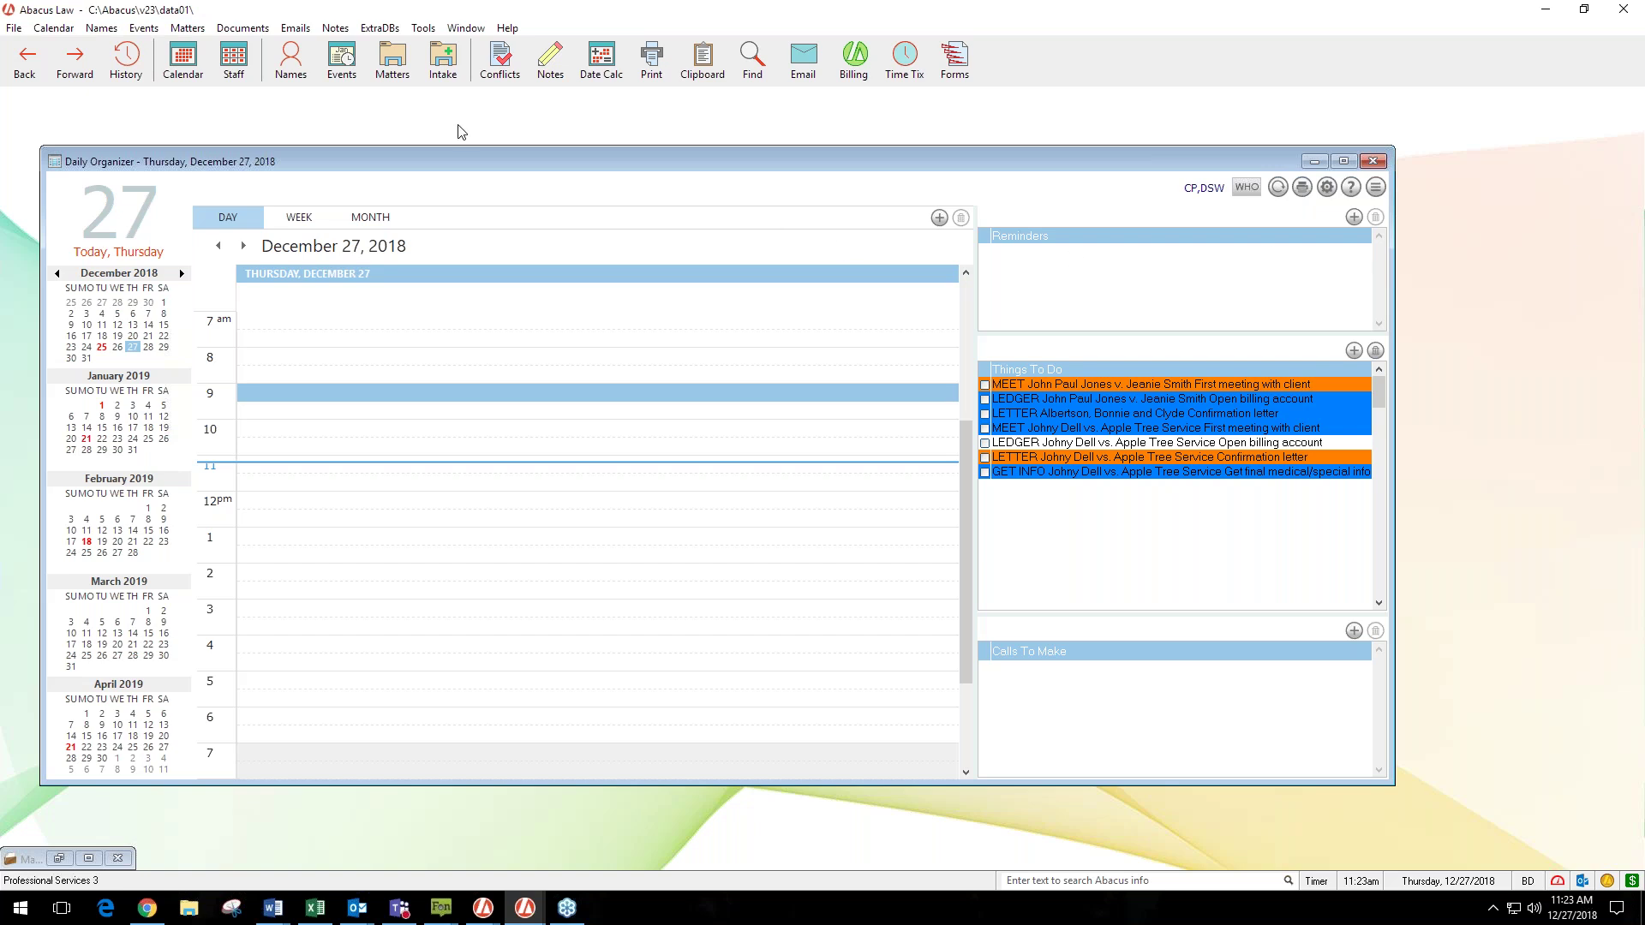
Step: Run the Abacus Family Law Divorce Case Intake Form
click(445, 67)
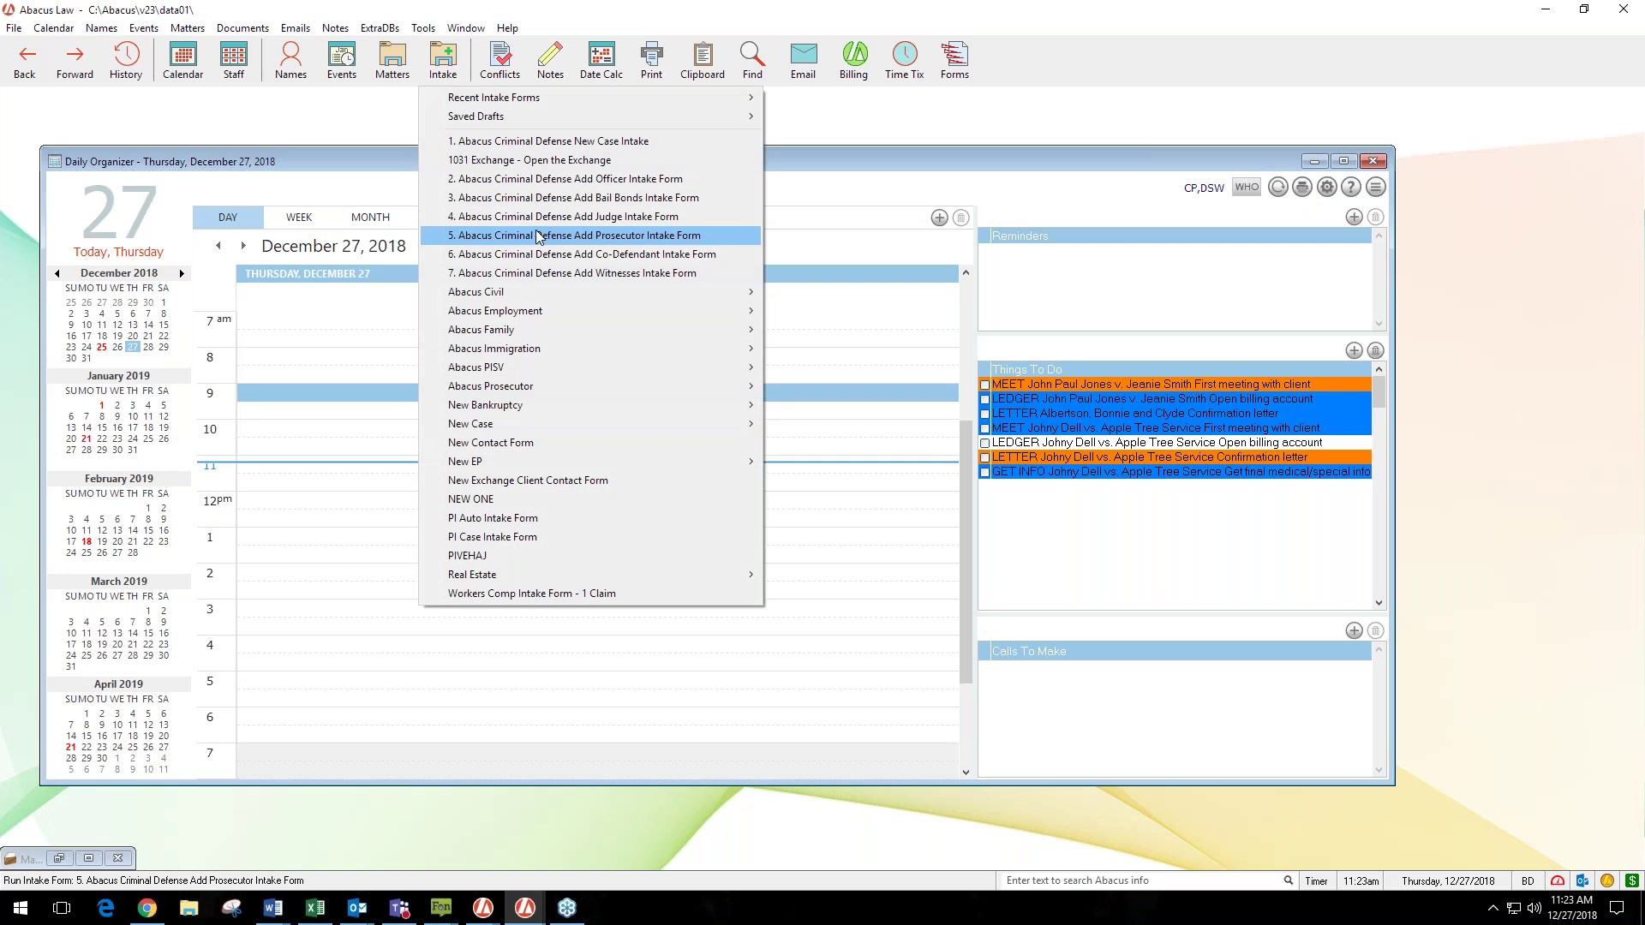
mouse_move(504, 335)
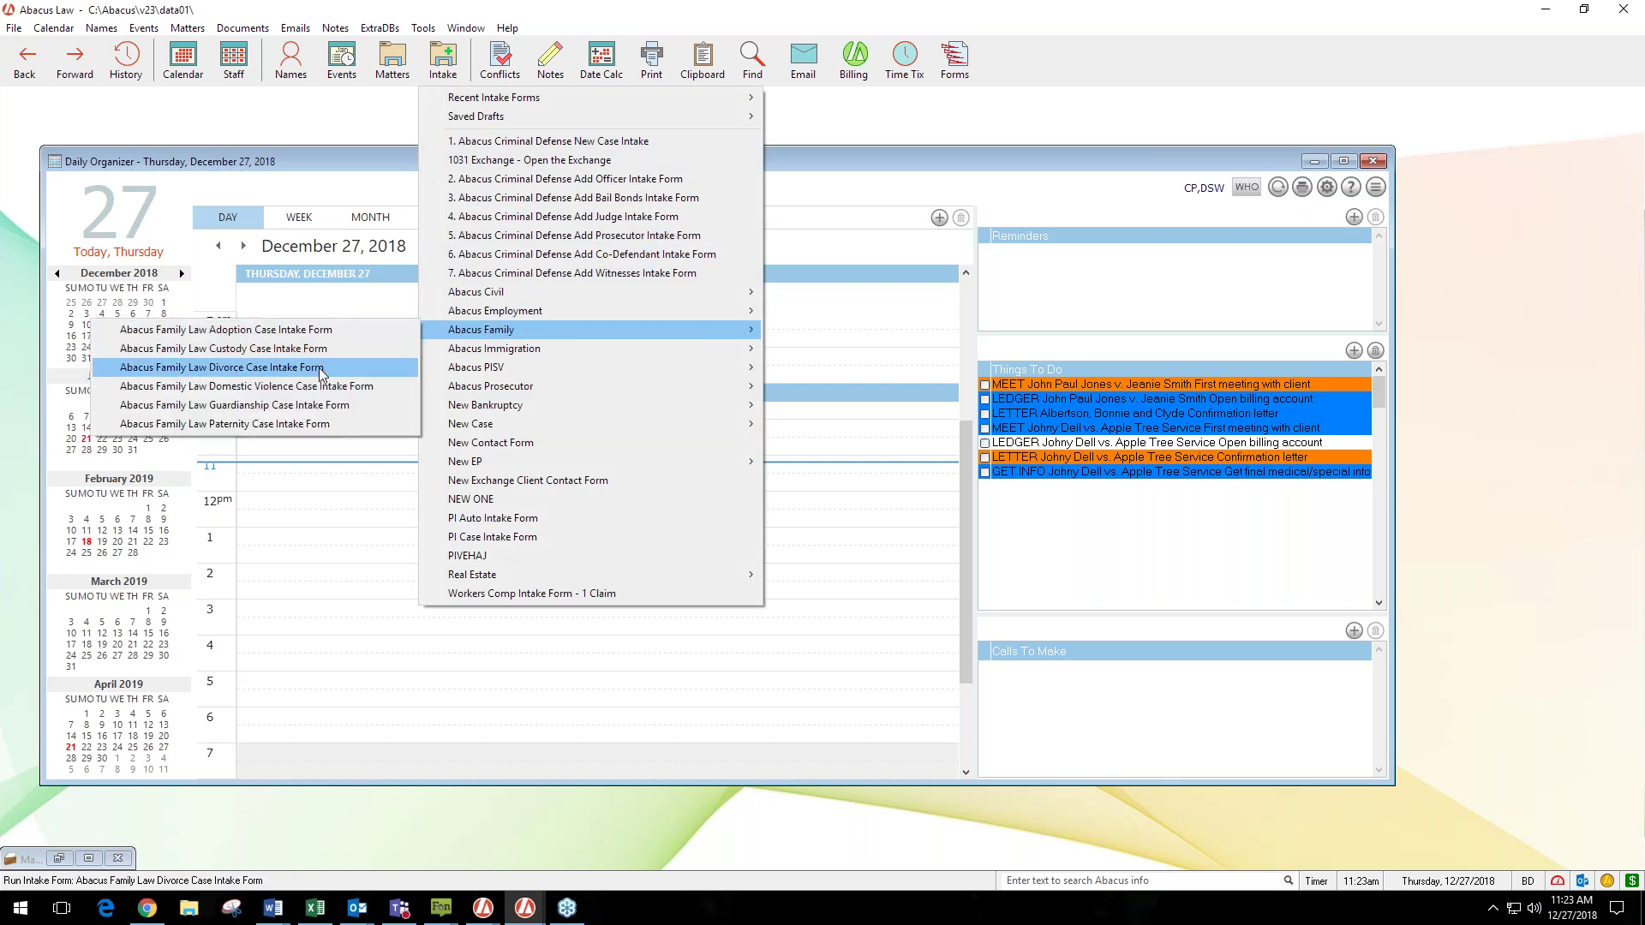
click(321, 370)
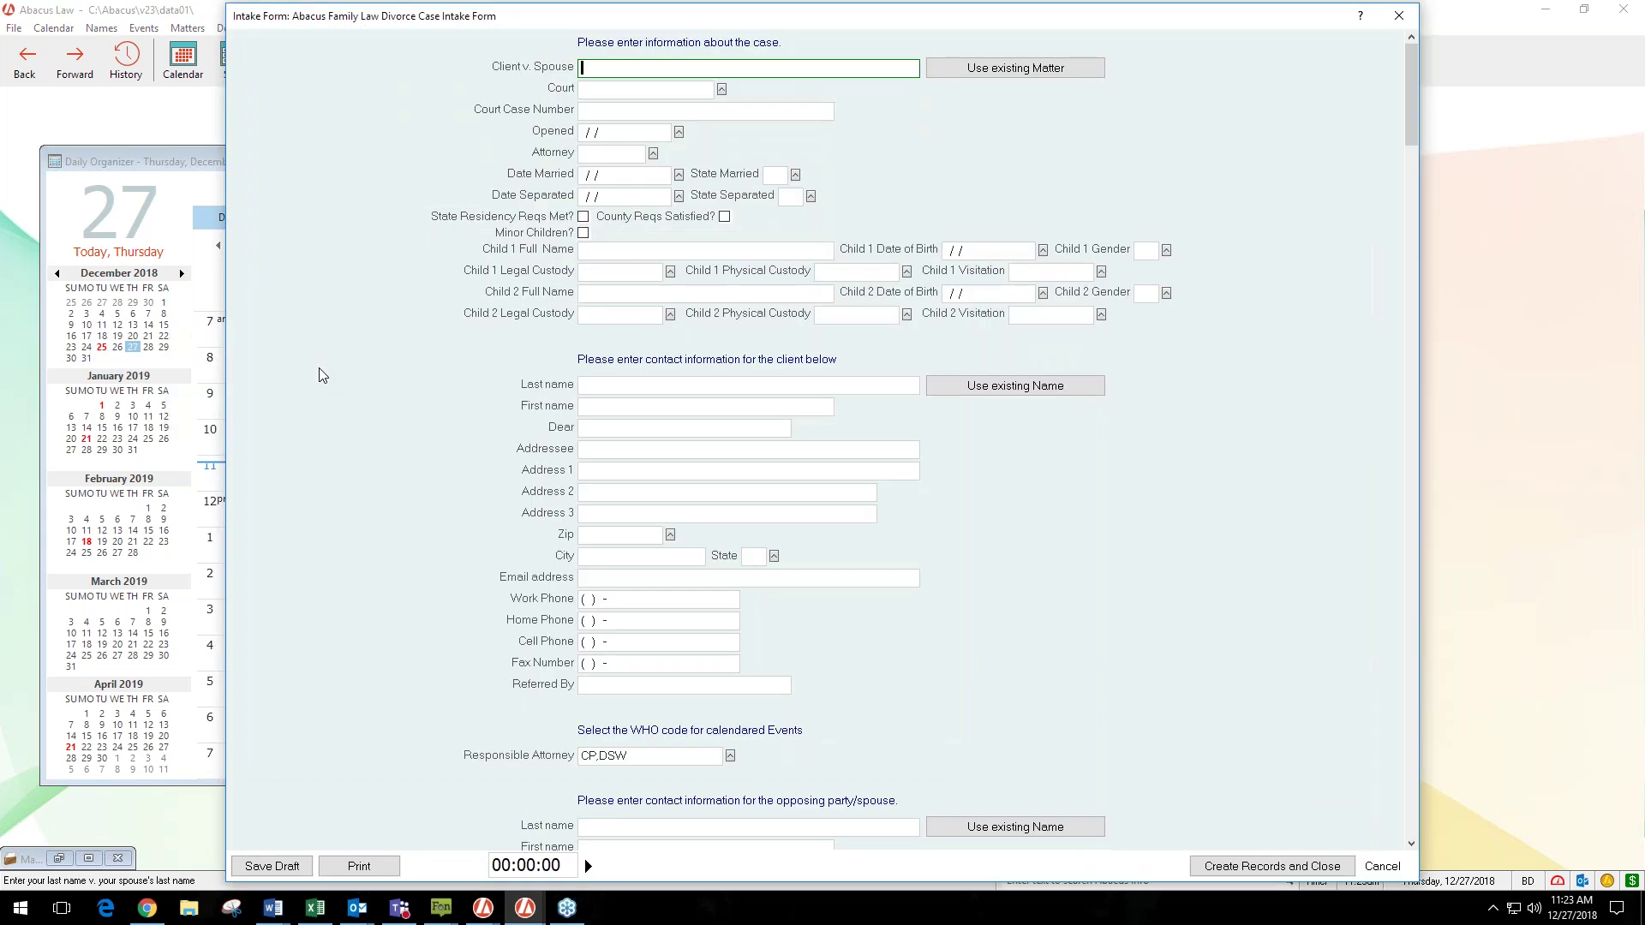
Step: Try adding the WHO codes BD and EL to the Responsible Attorney field, cancel the selection, and close the intake form
scroll(488, 565, down, 3)
click(585, 690)
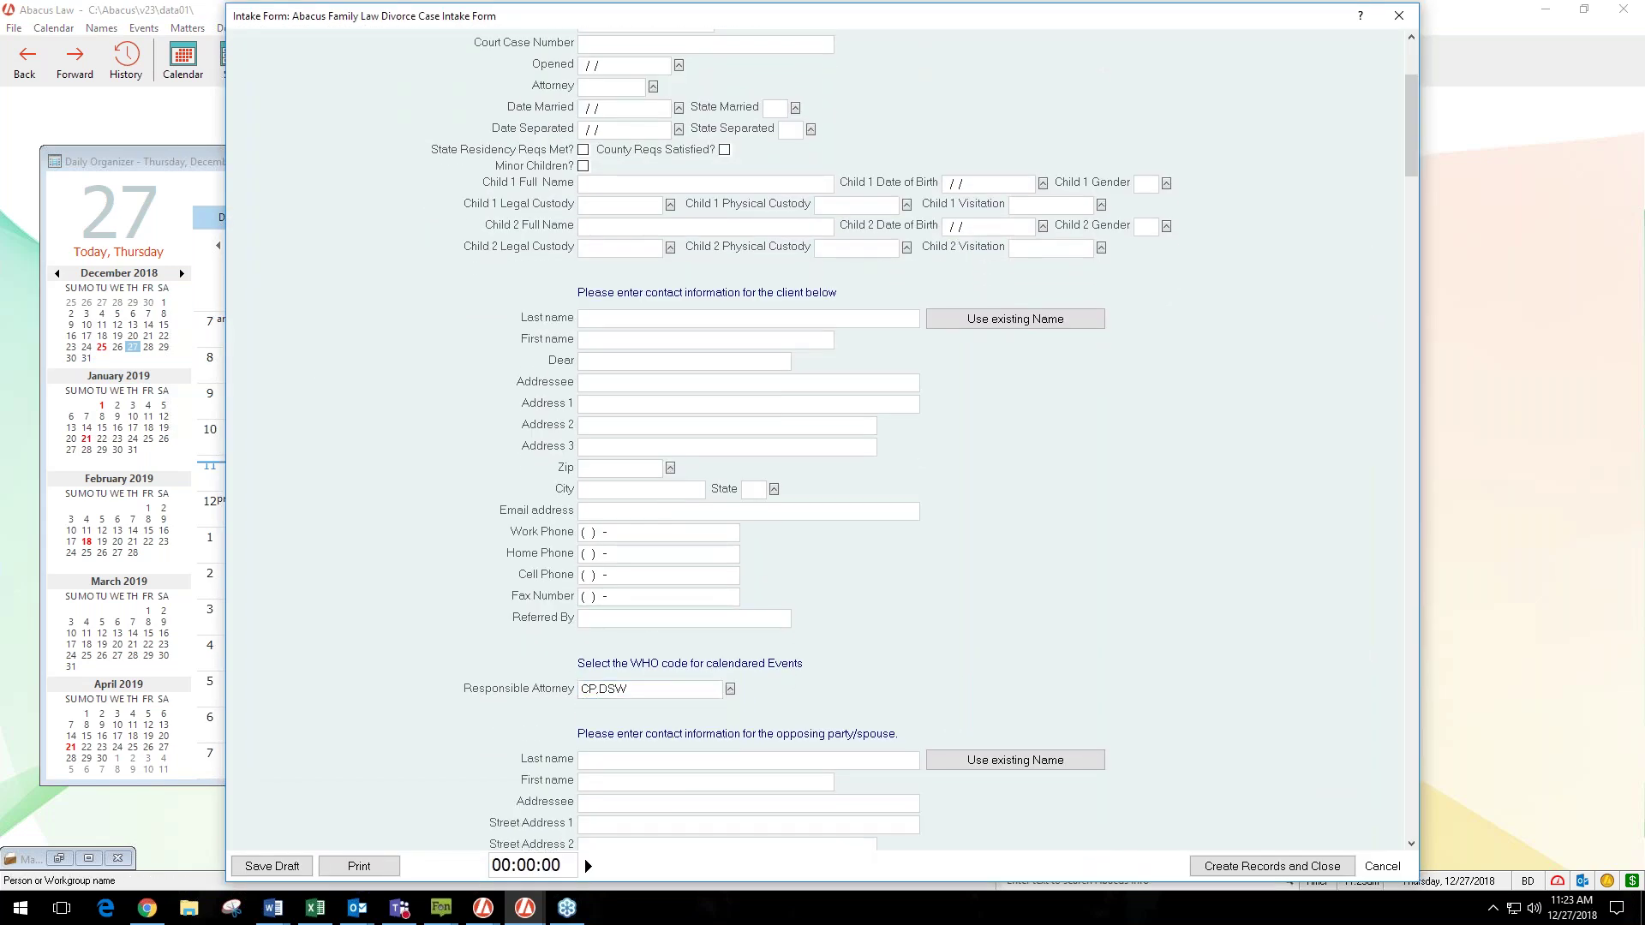
click(731, 689)
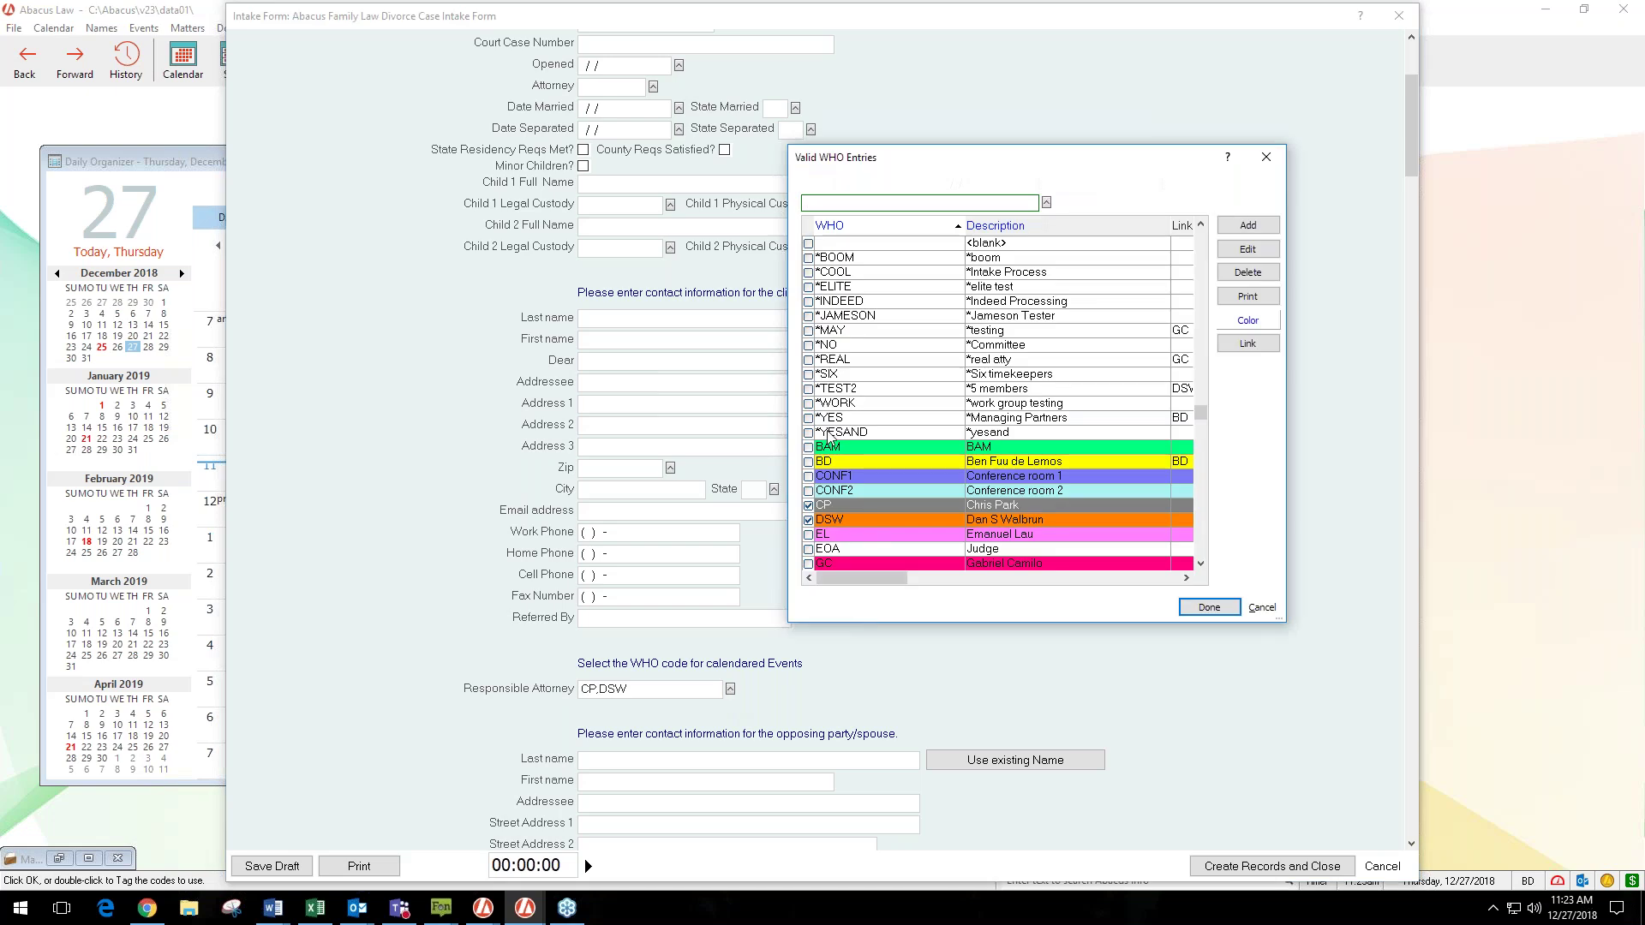
click(808, 462)
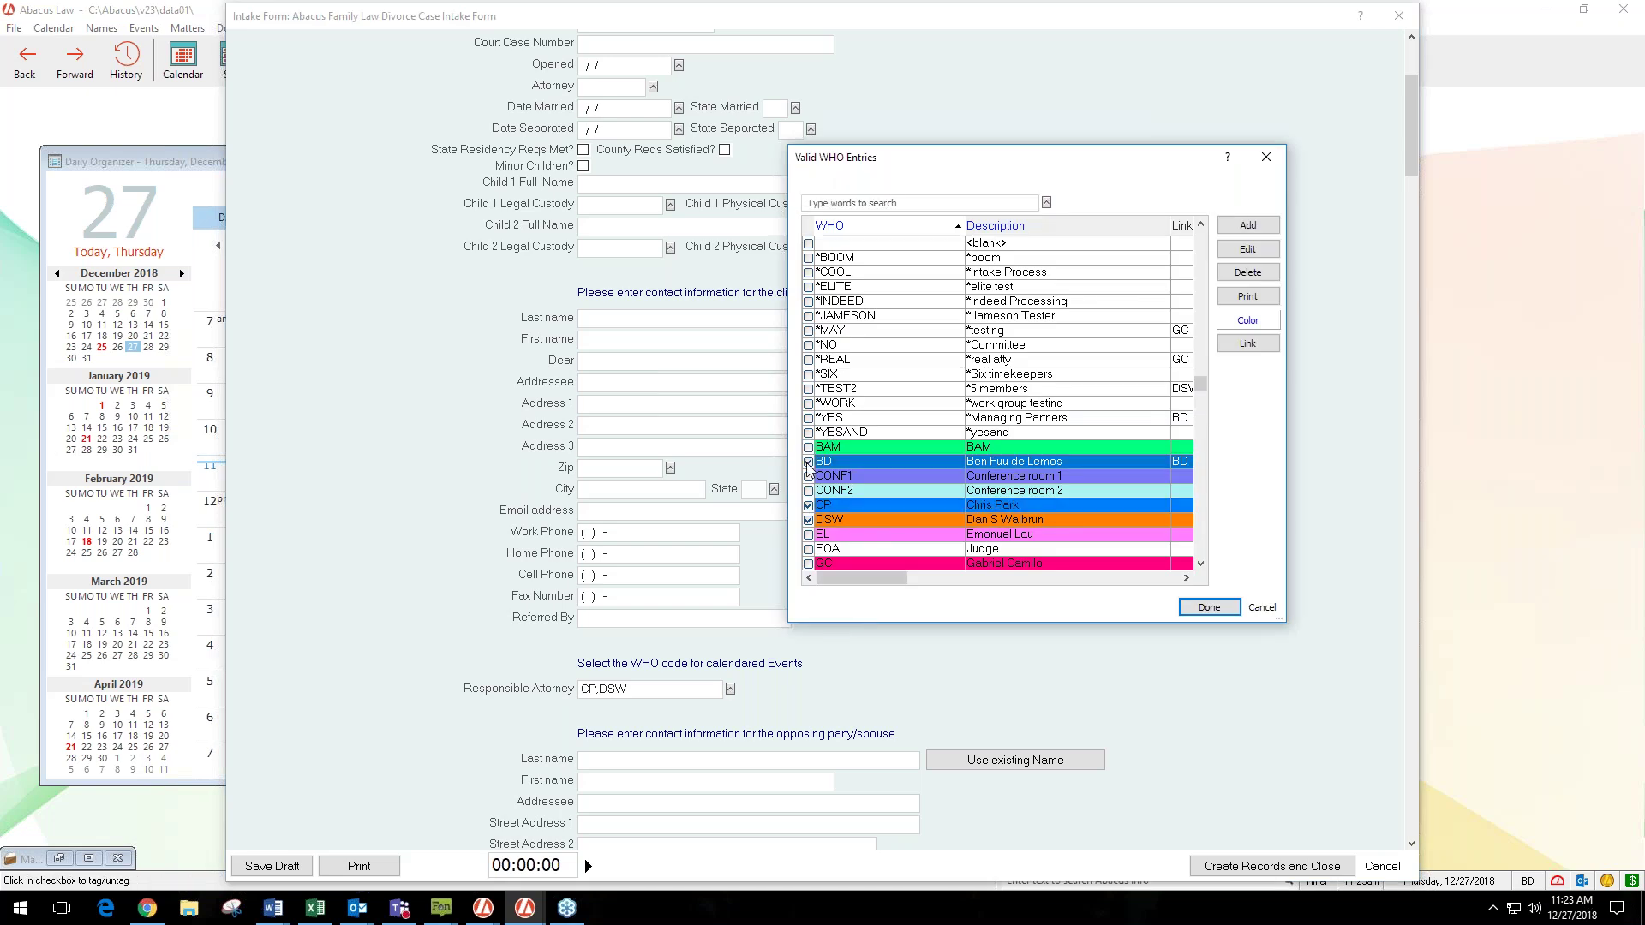
click(810, 537)
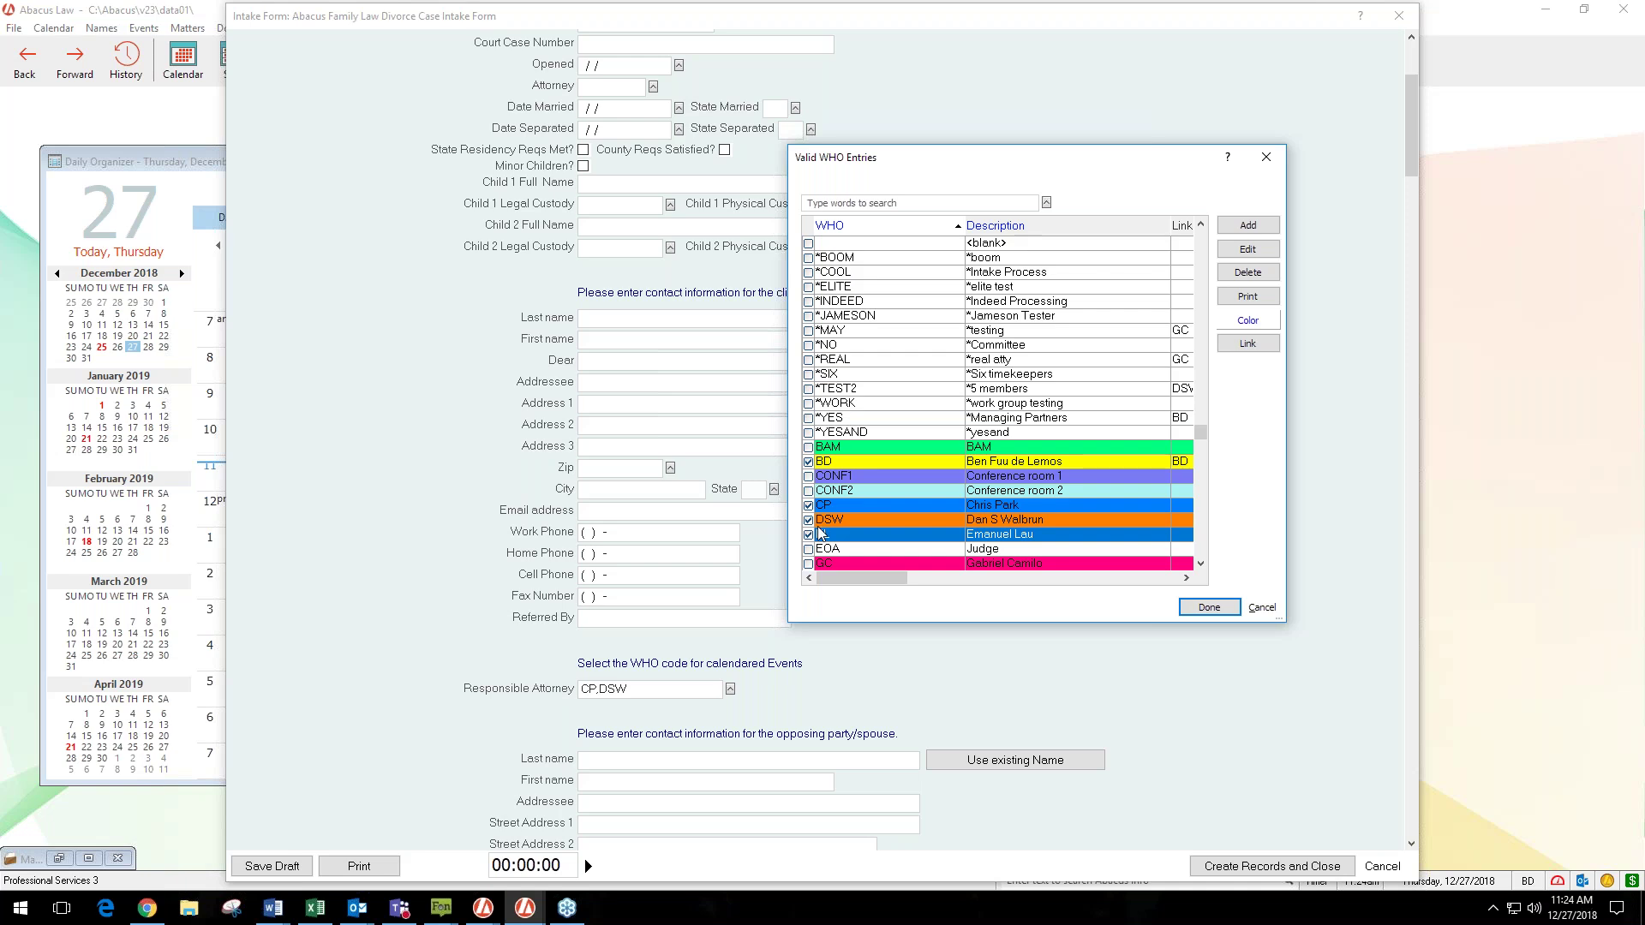
click(1262, 607)
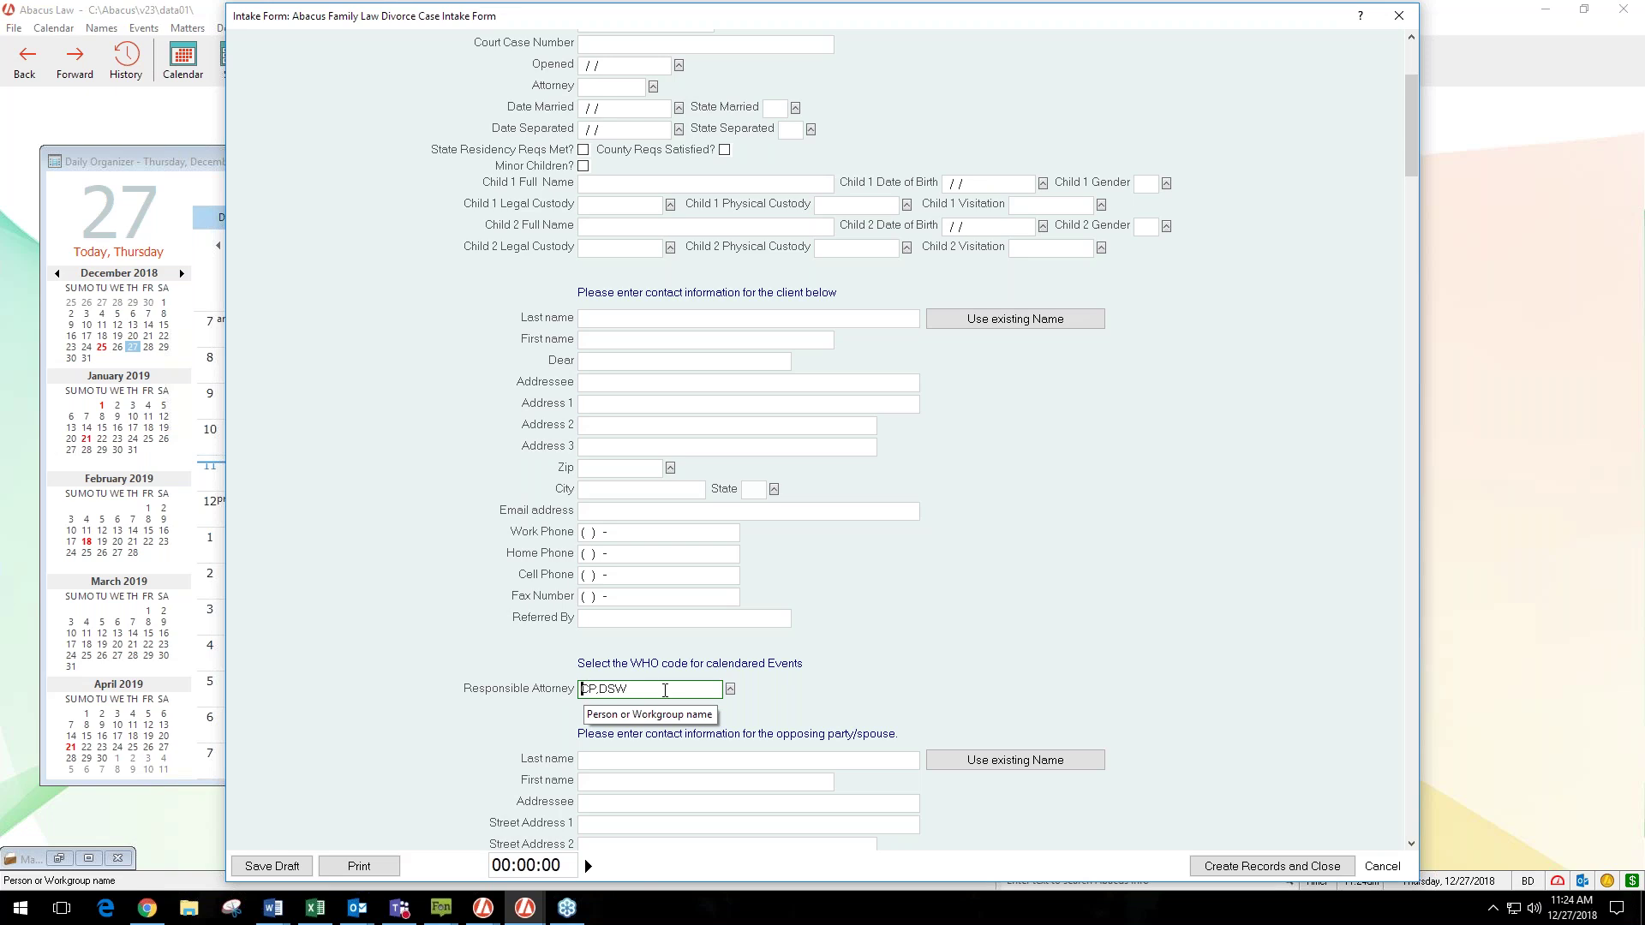
click(1402, 18)
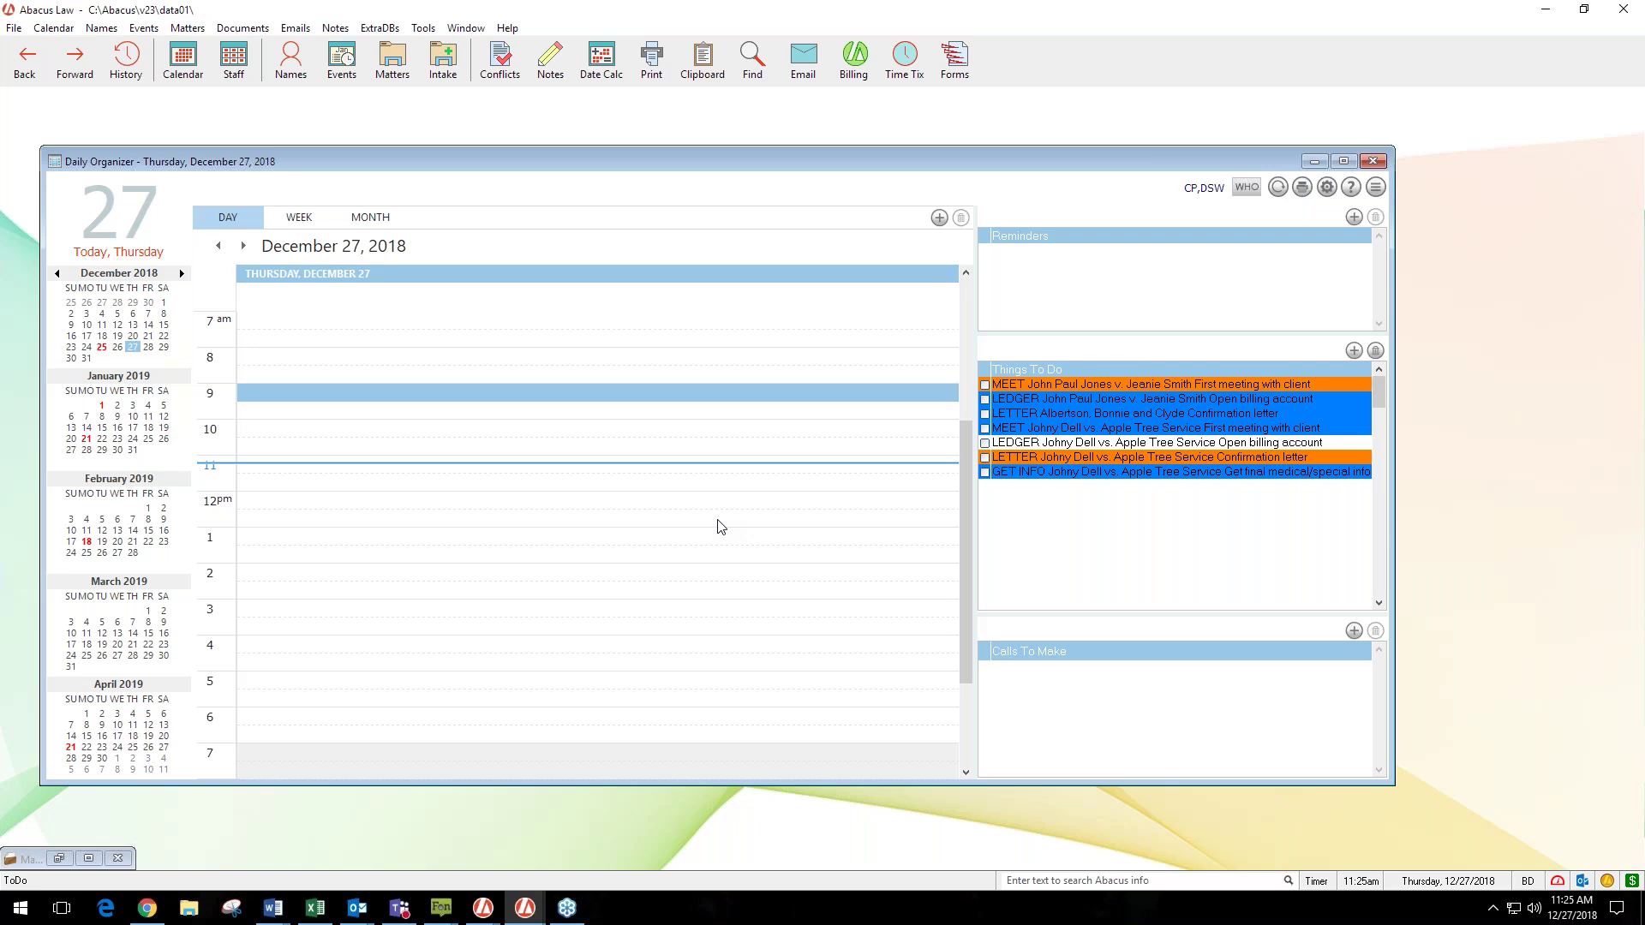
Step: Start adding calendar events from a rule and search the rules list for "estate"
right_click(401, 395)
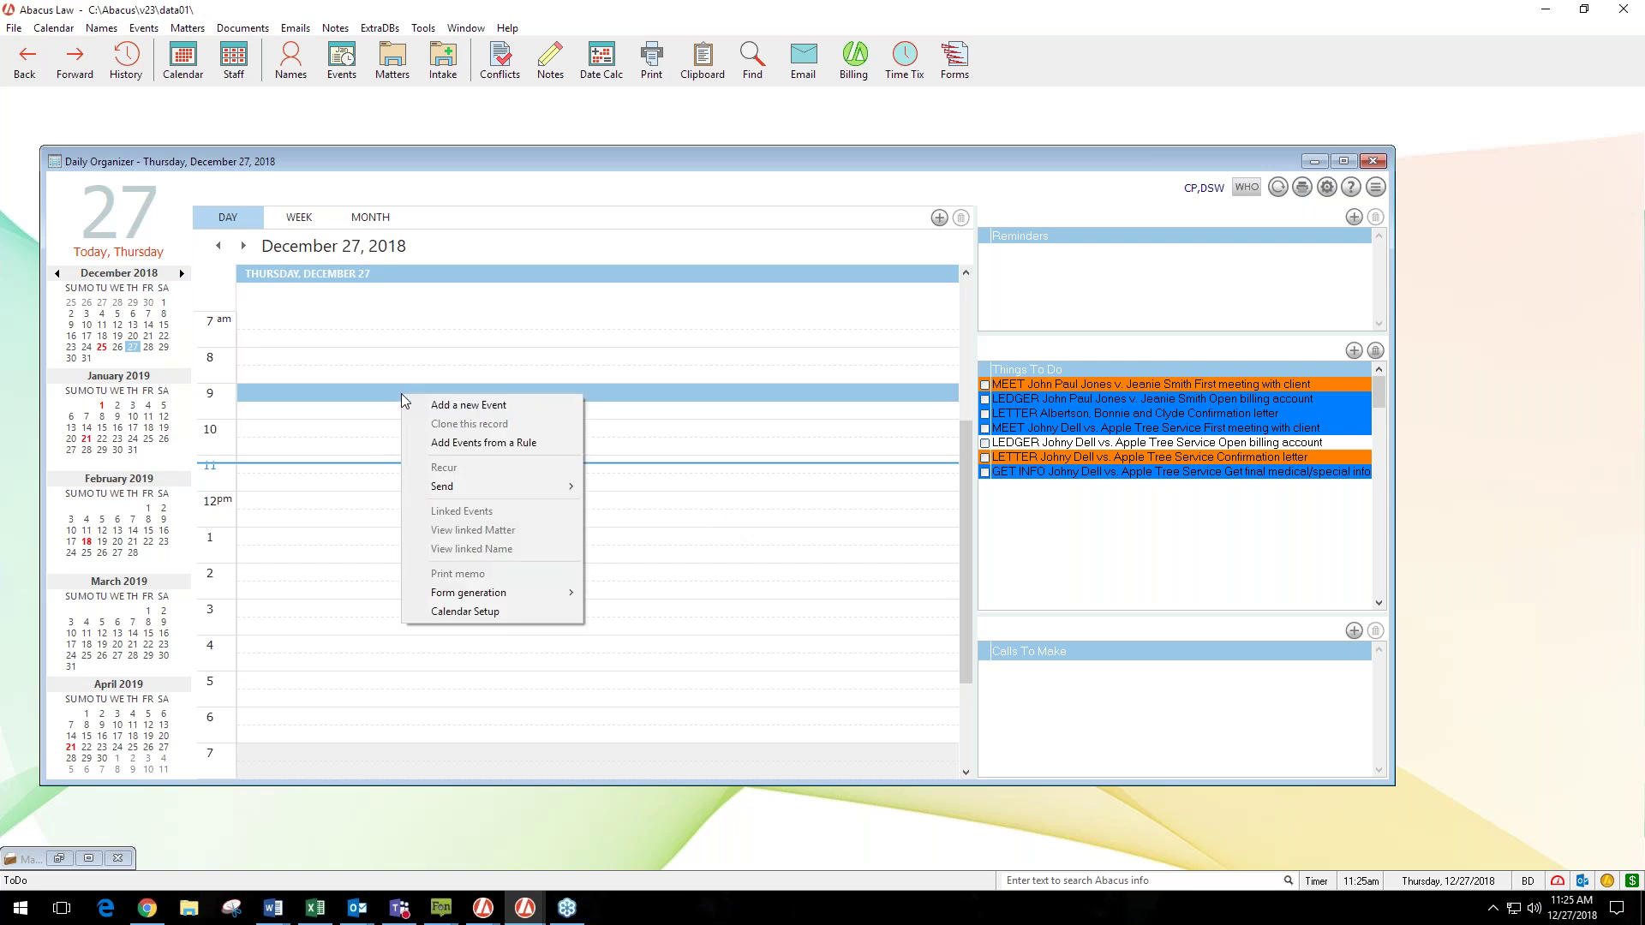
click(441, 444)
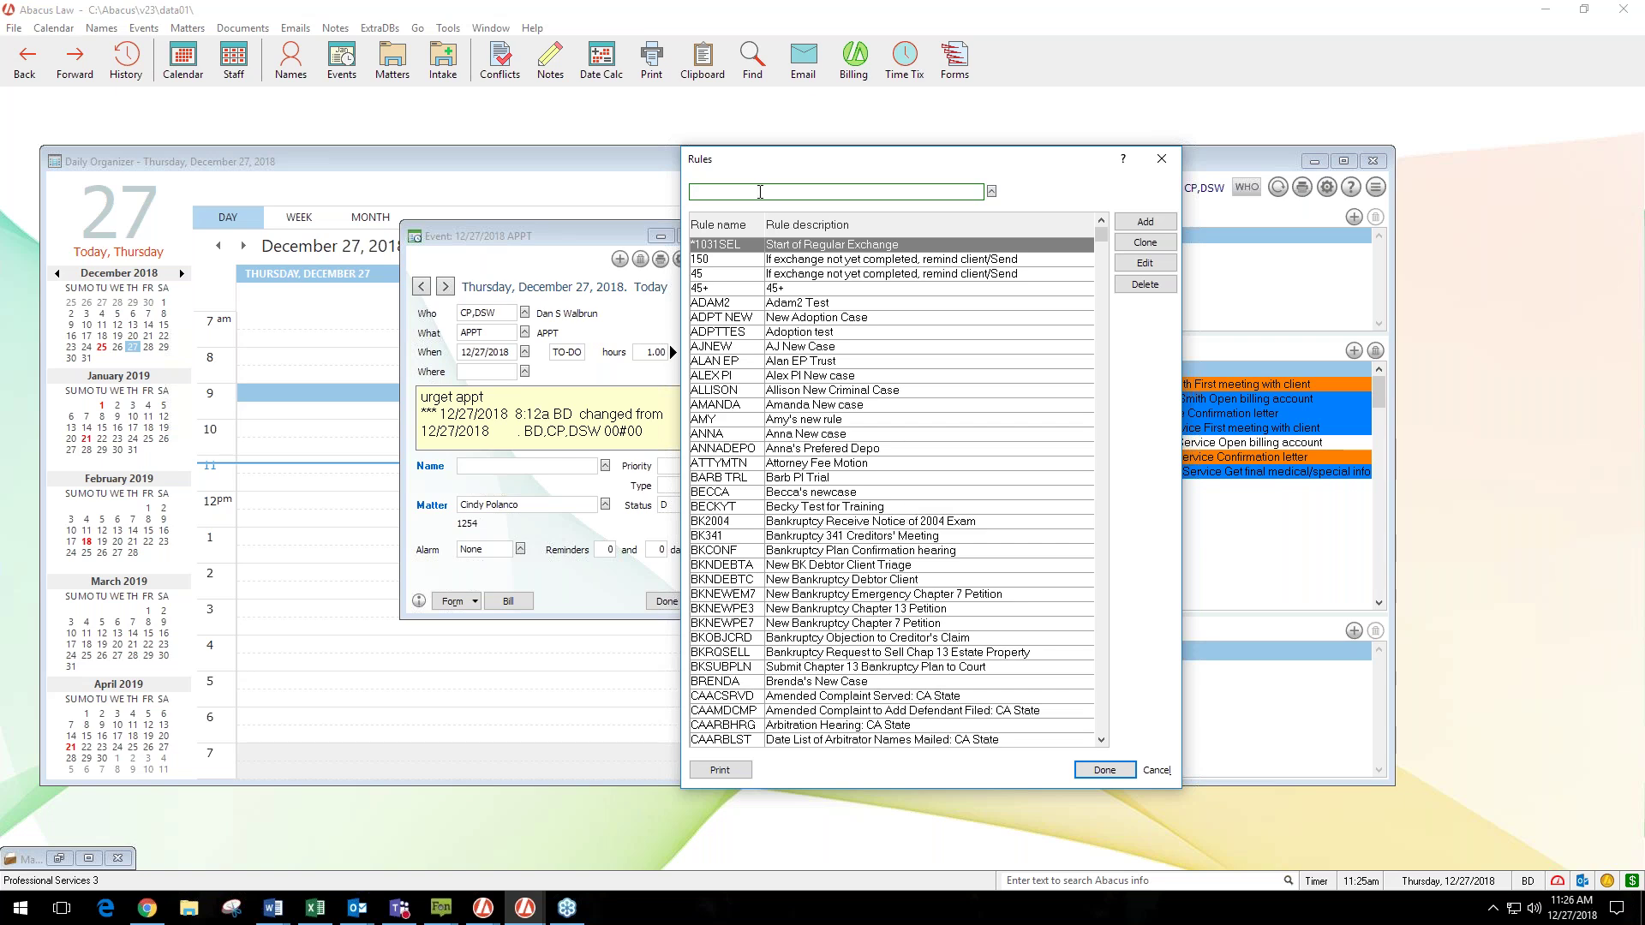
text(estate)
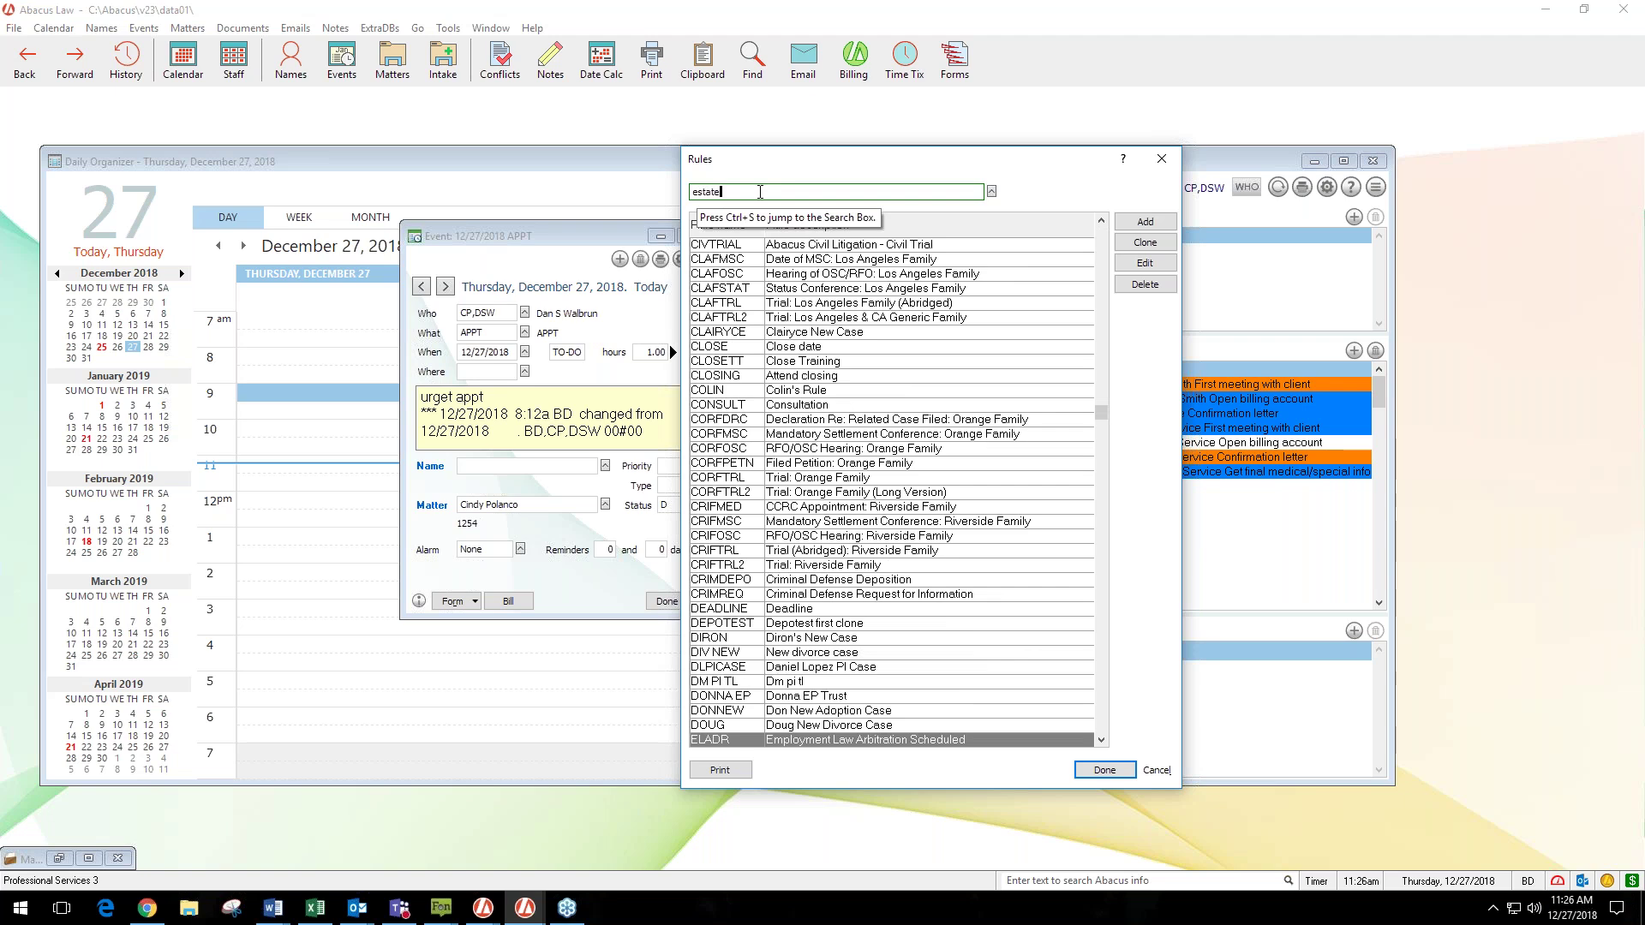
key(Return)
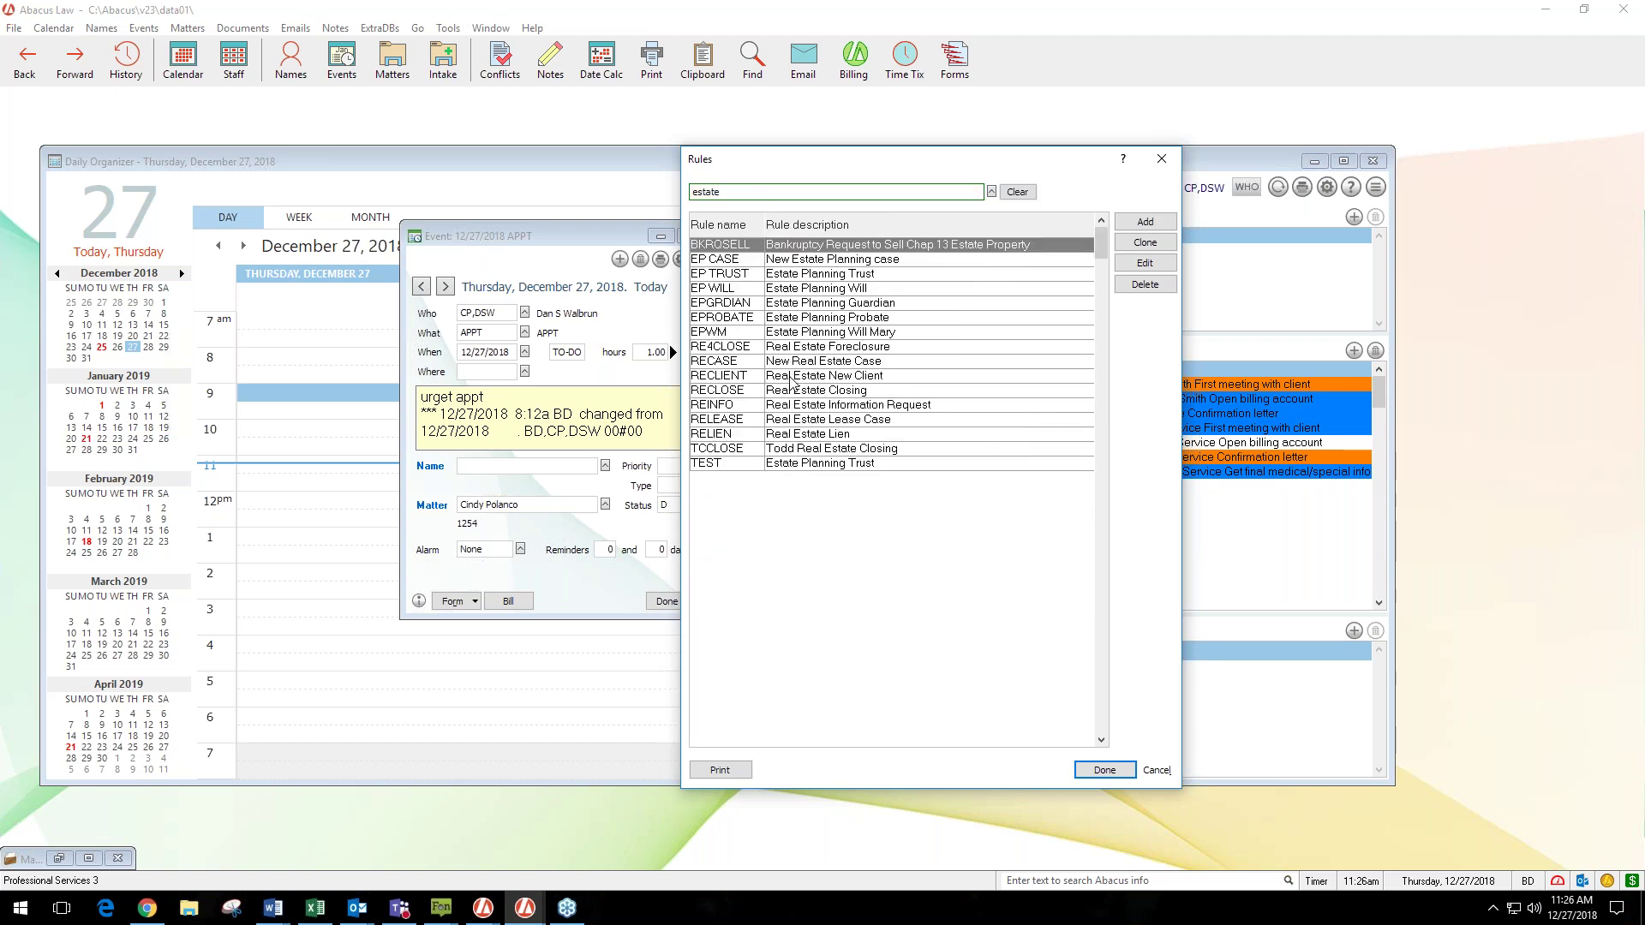
Step: Open the Estate Planning Will rule, widen its Description column, examine the intervals of the last two events, and close the rule
click(821, 275)
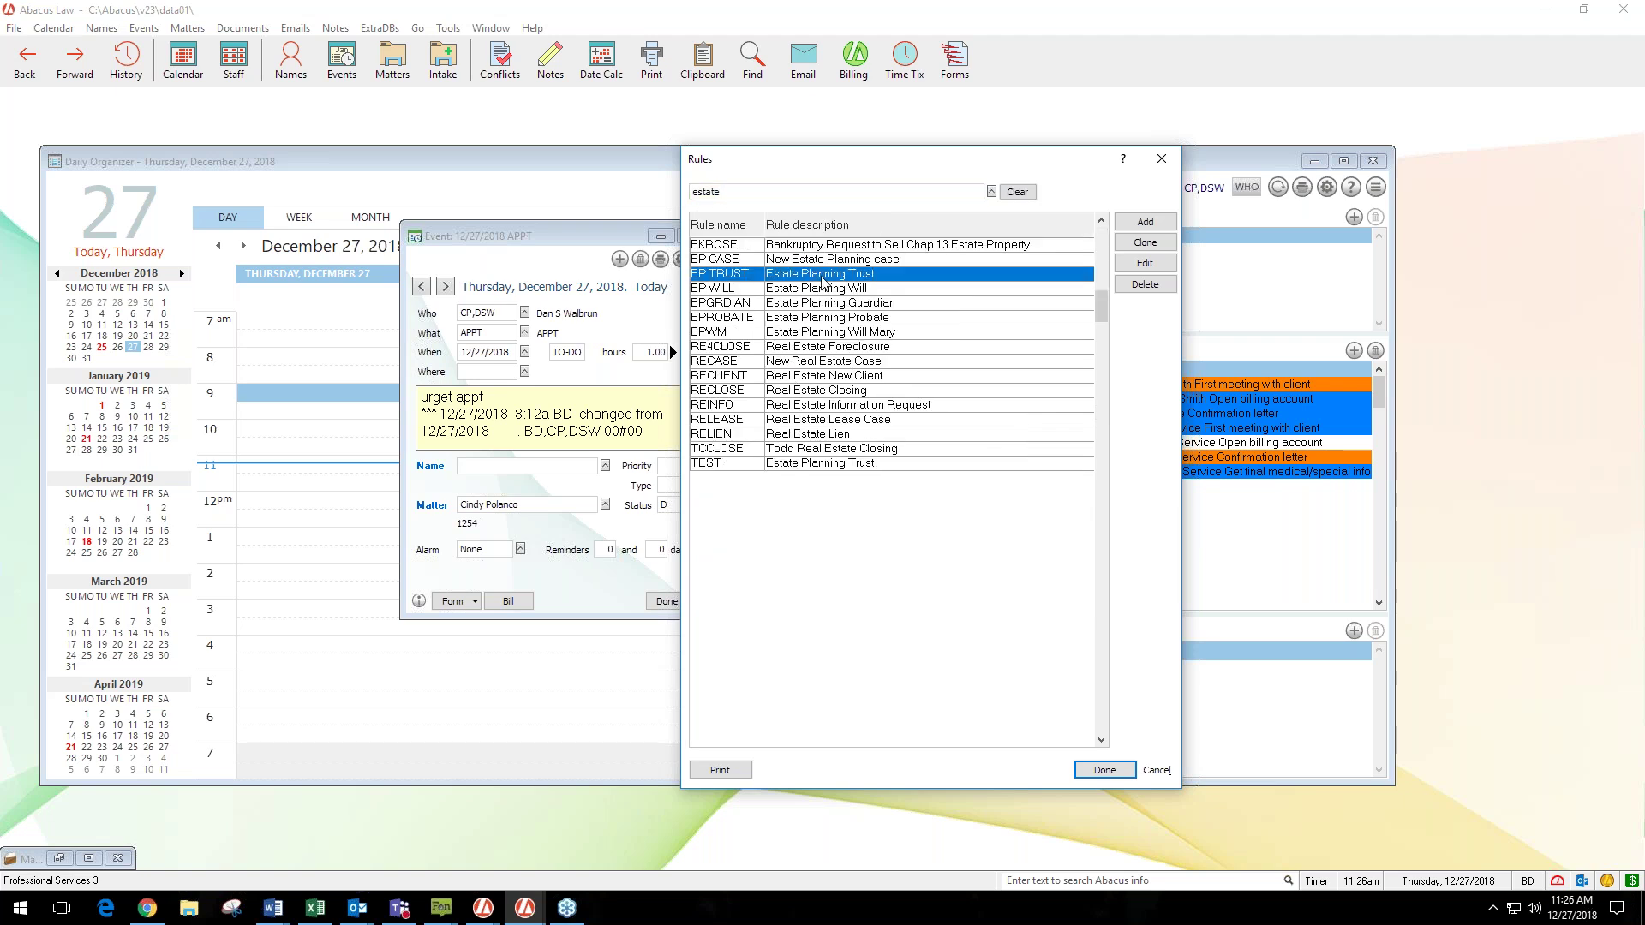
click(843, 291)
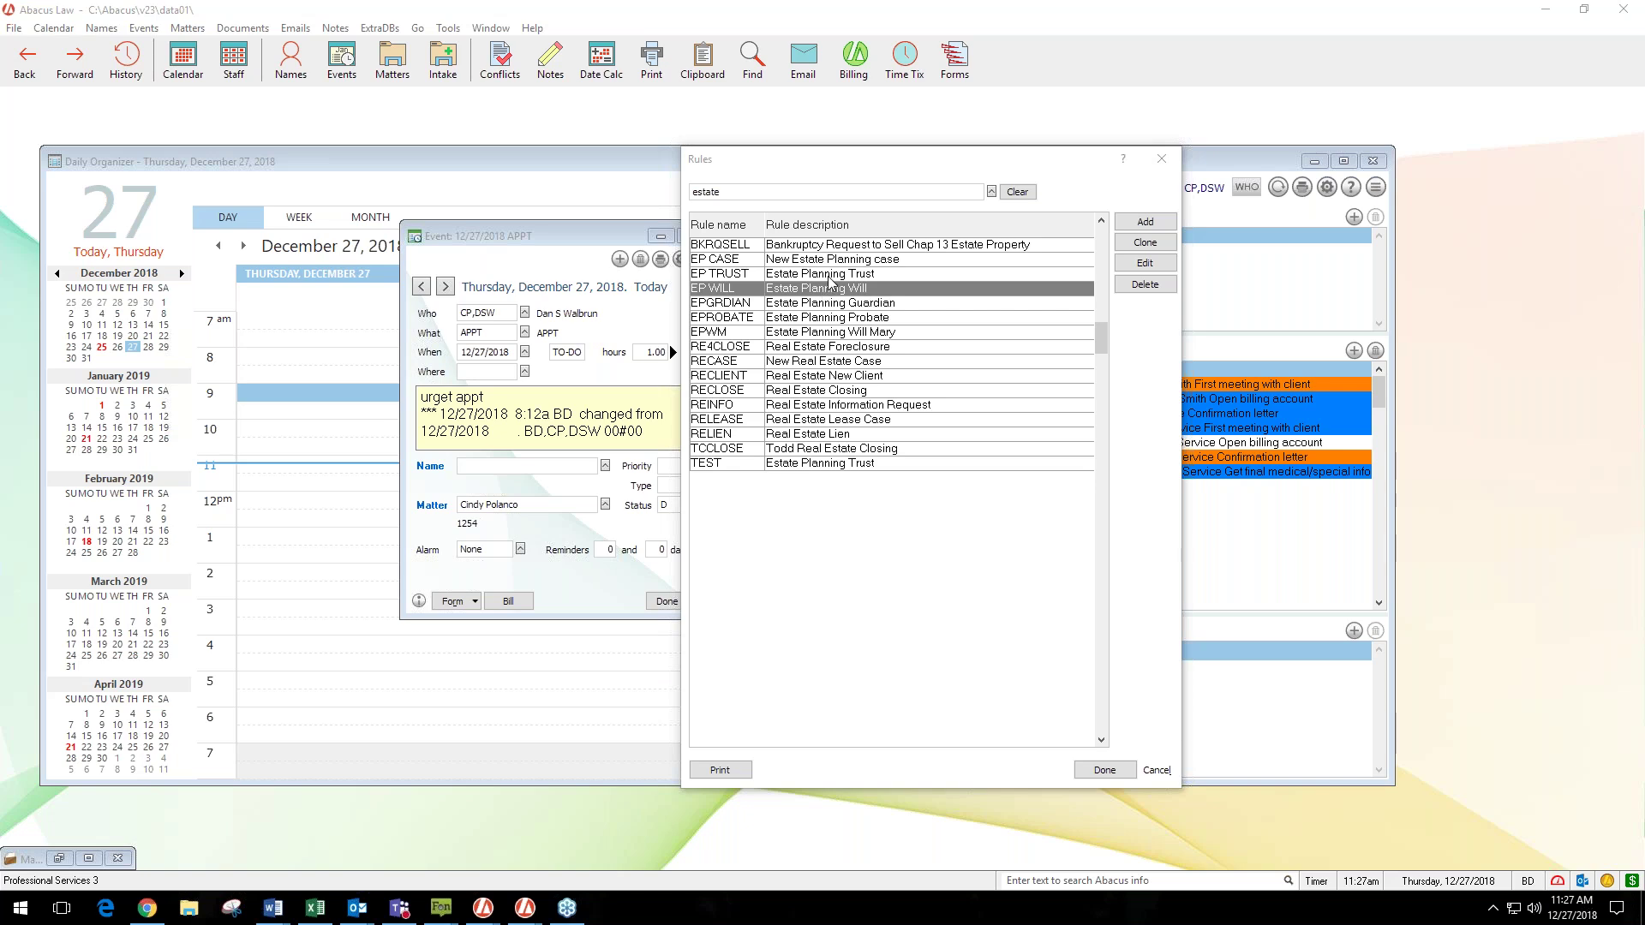
click(1144, 263)
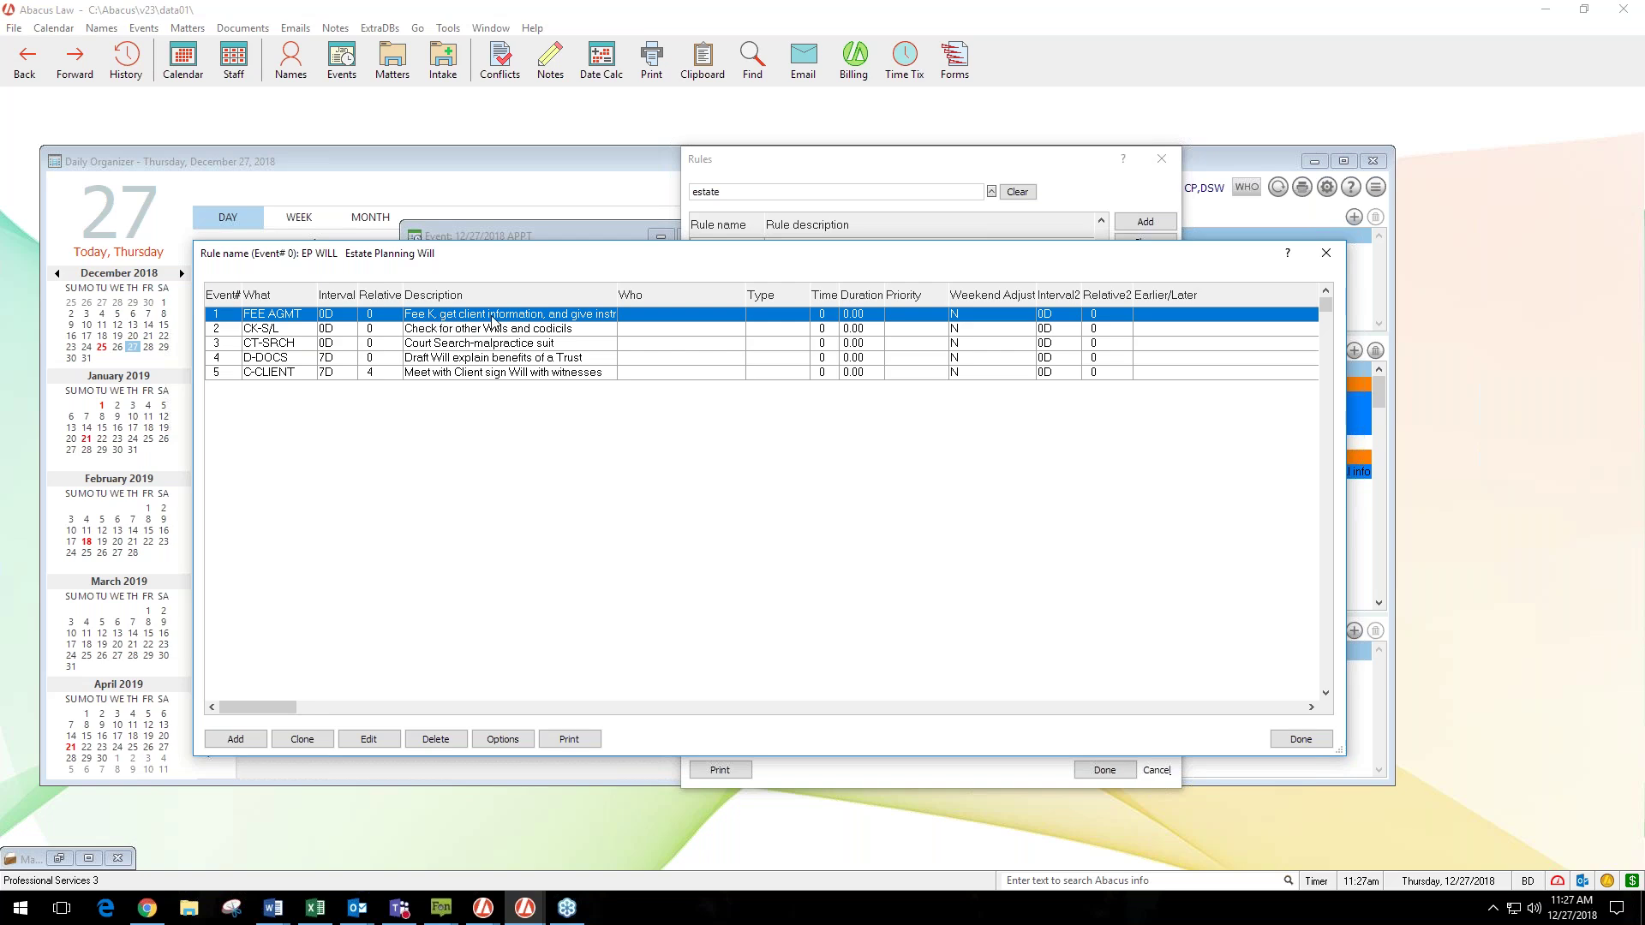
drag(617, 295, 761, 298)
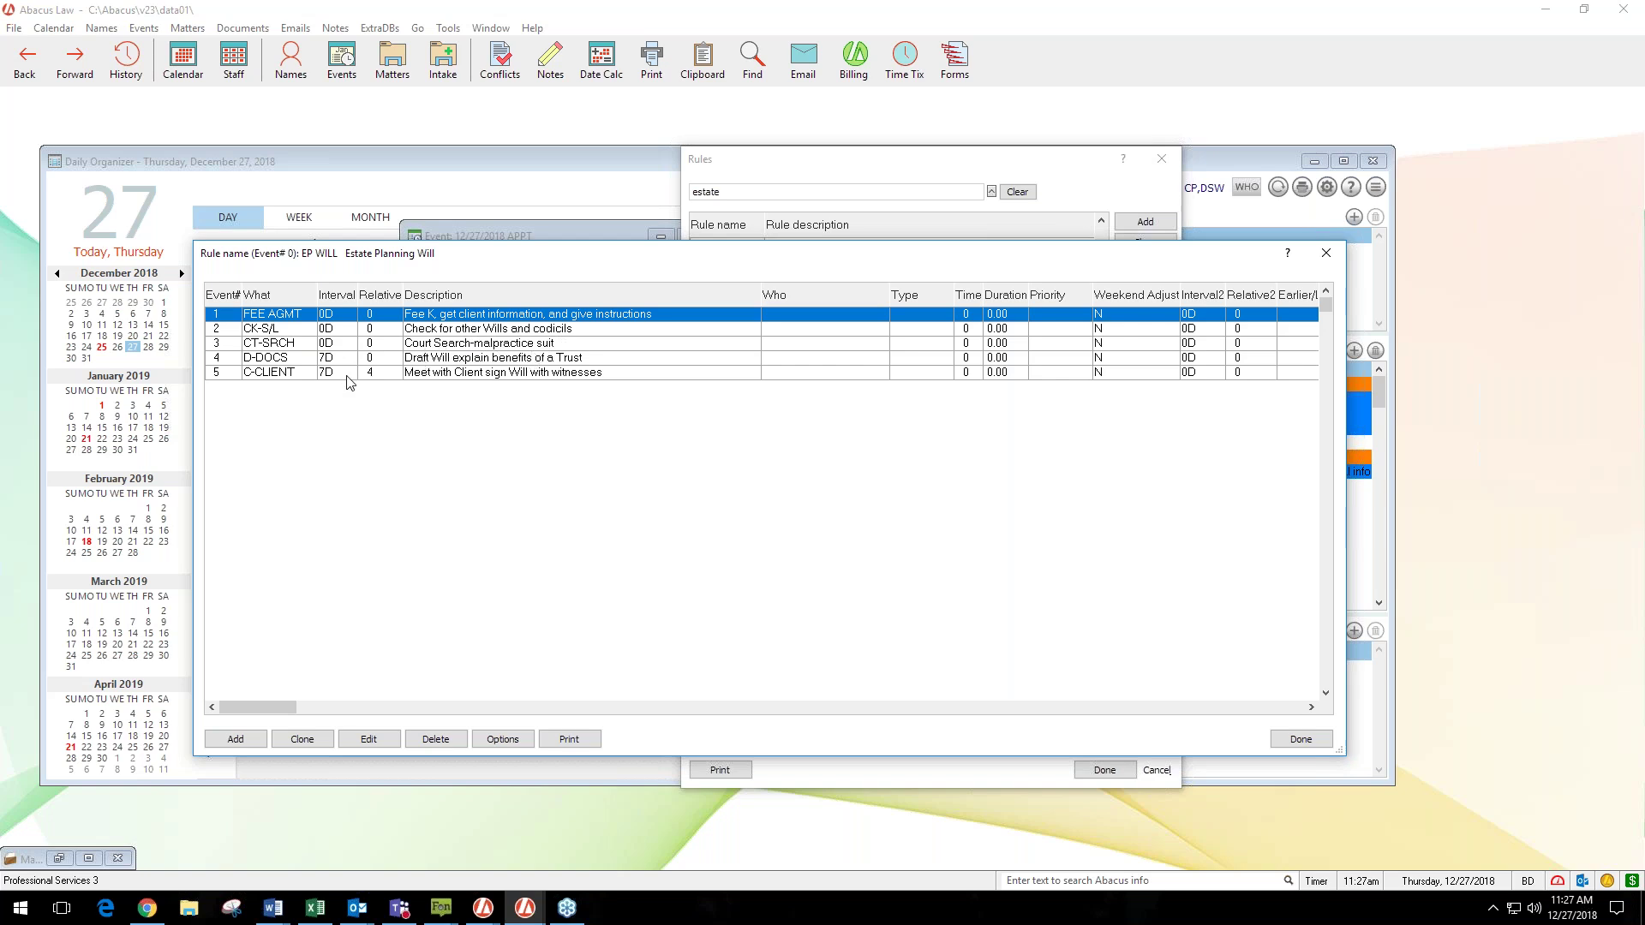
click(384, 375)
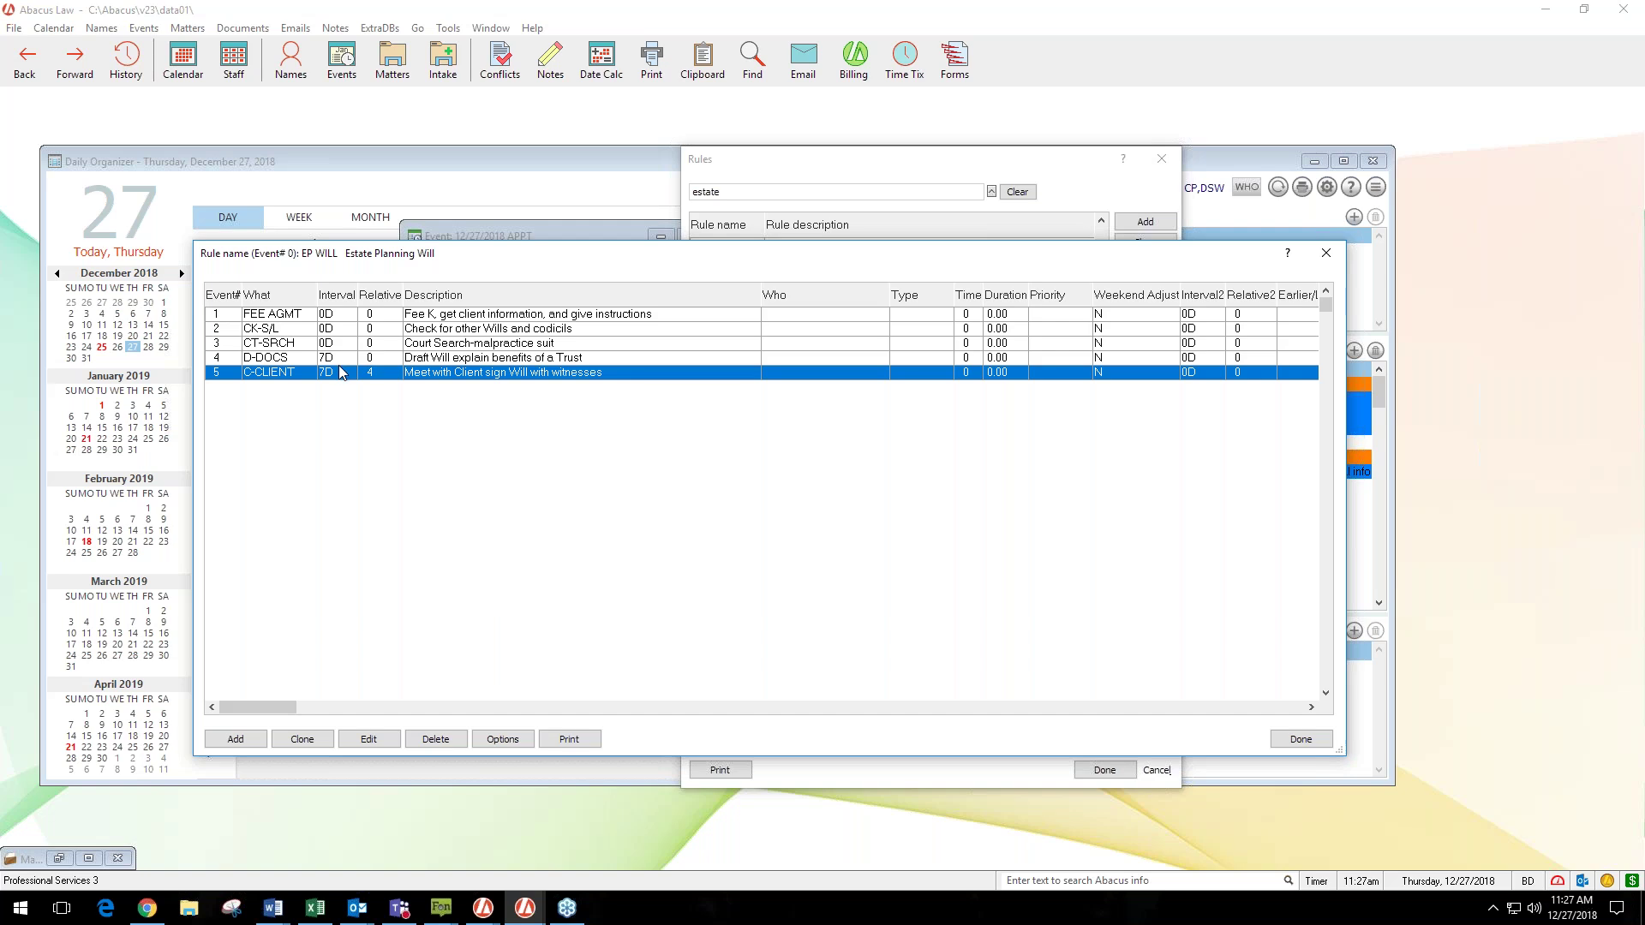
click(345, 361)
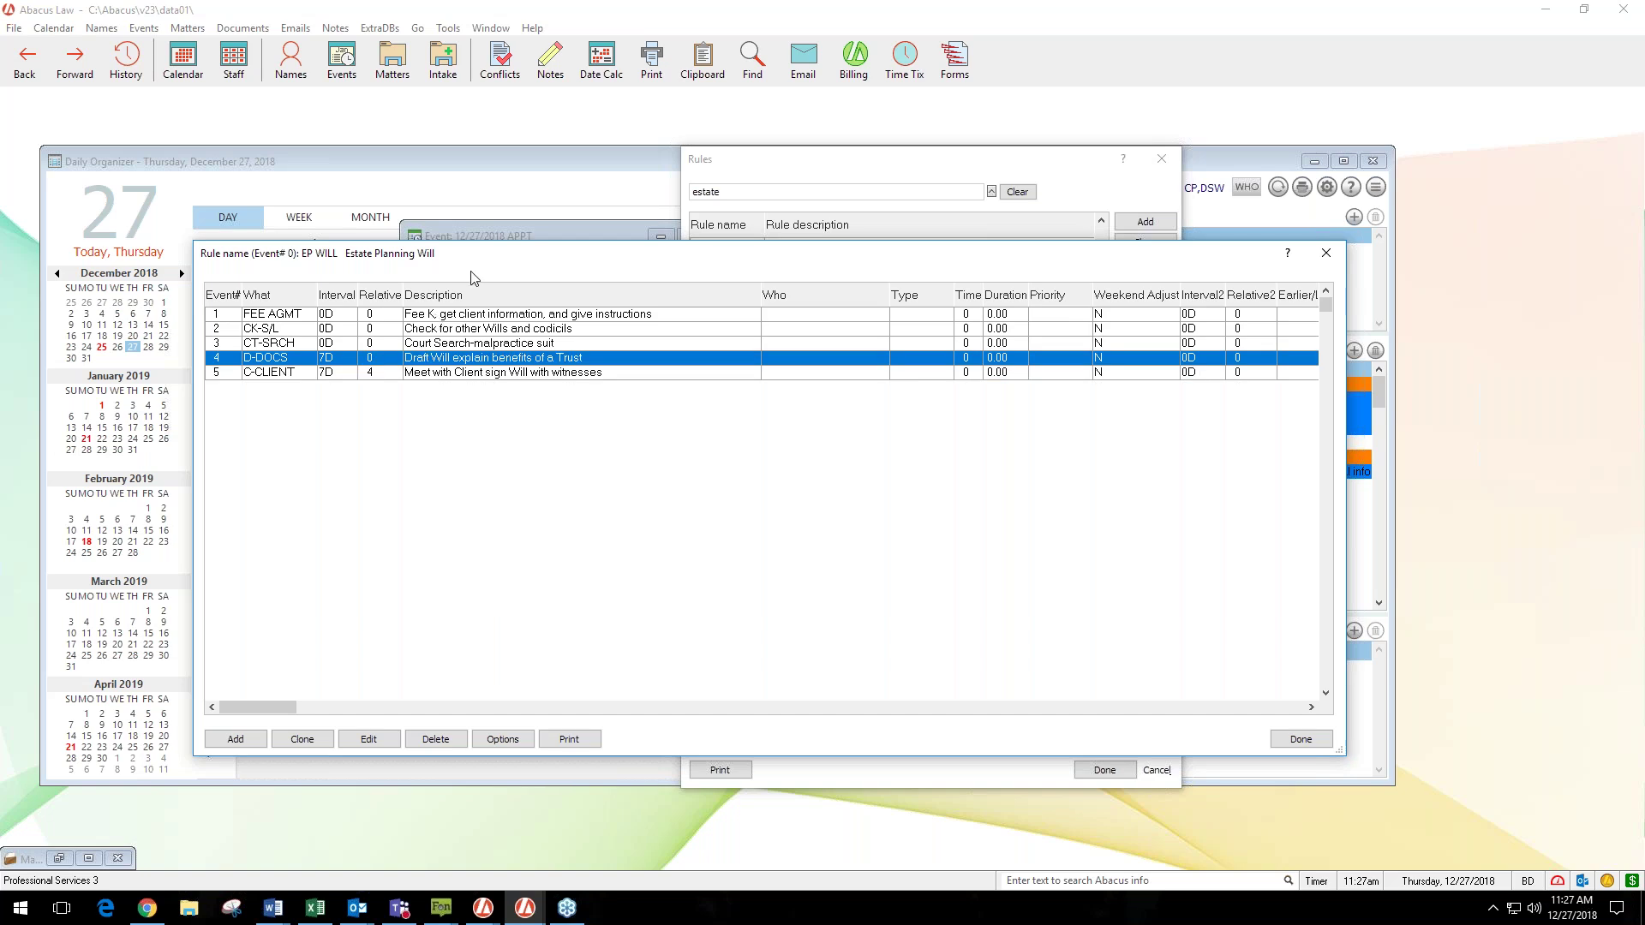
click(1327, 256)
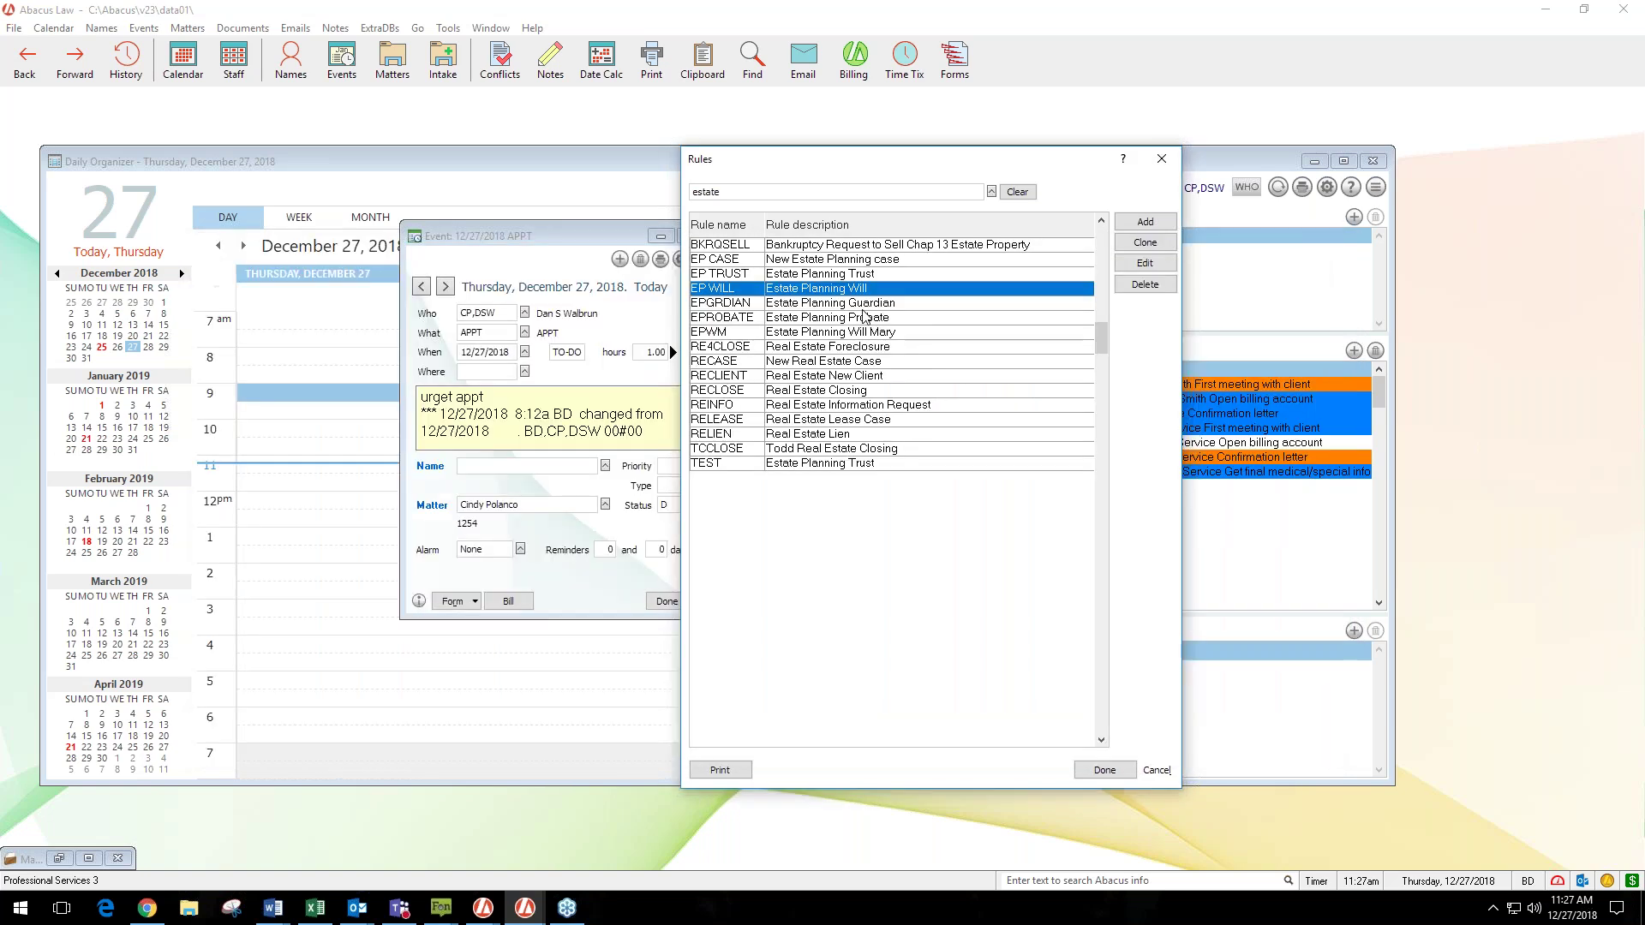
Step: Open the Estate Planning Trust rule, widen its Description column, and examine the intervals of the estate plan review reminder and second client meeting
click(865, 274)
click(1144, 264)
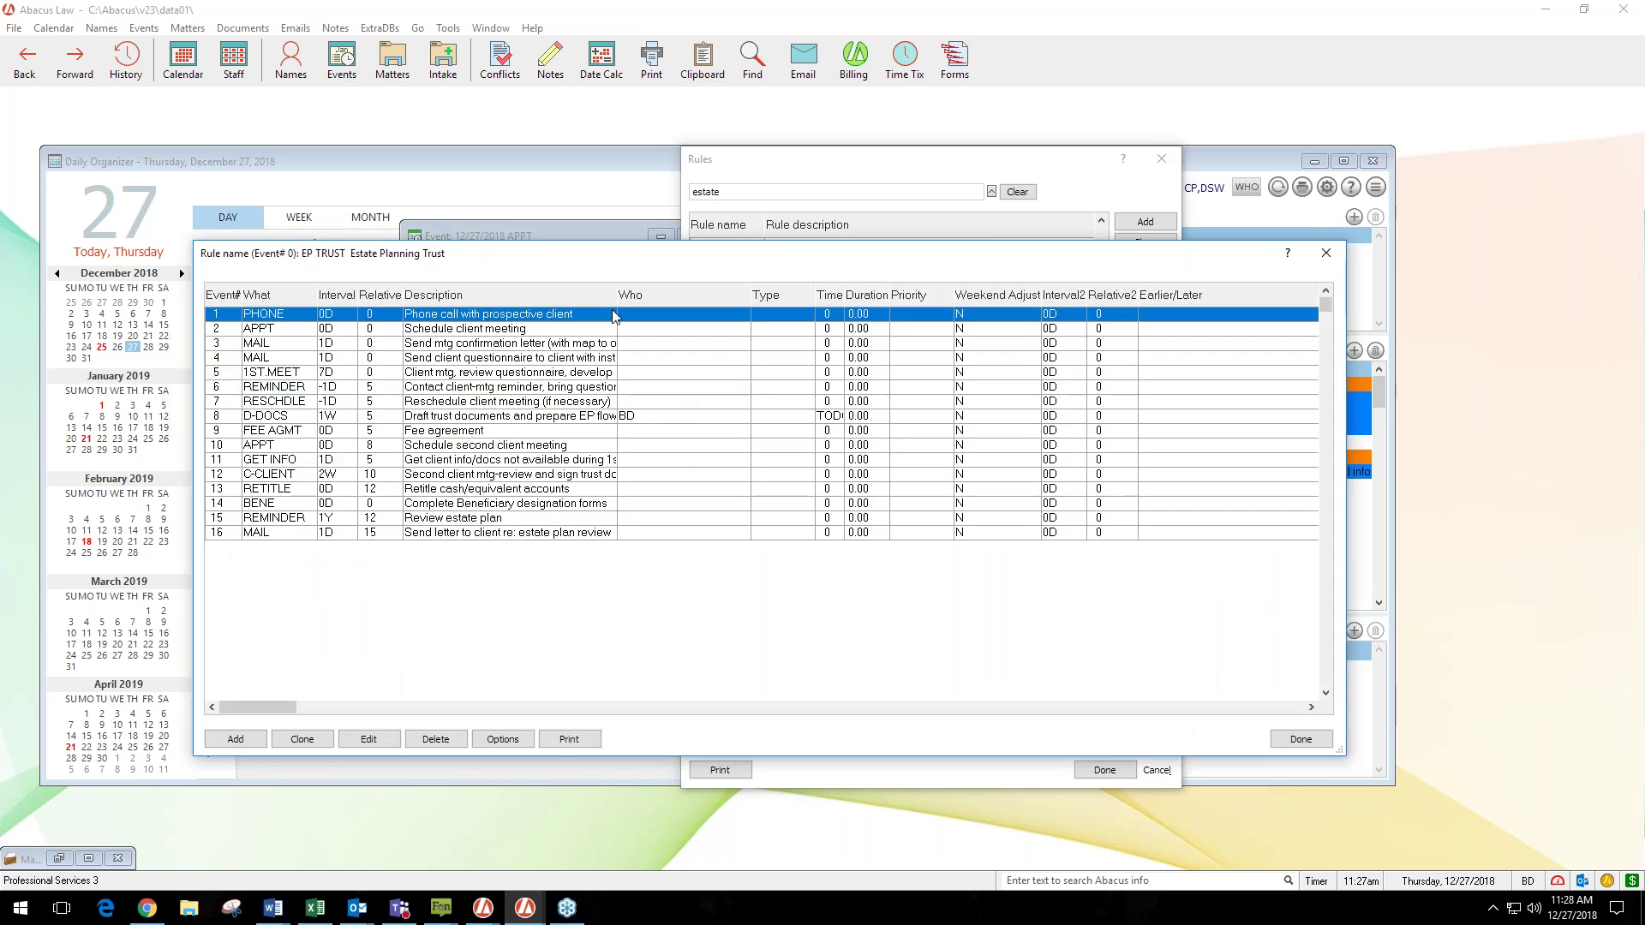
drag(617, 295, 738, 297)
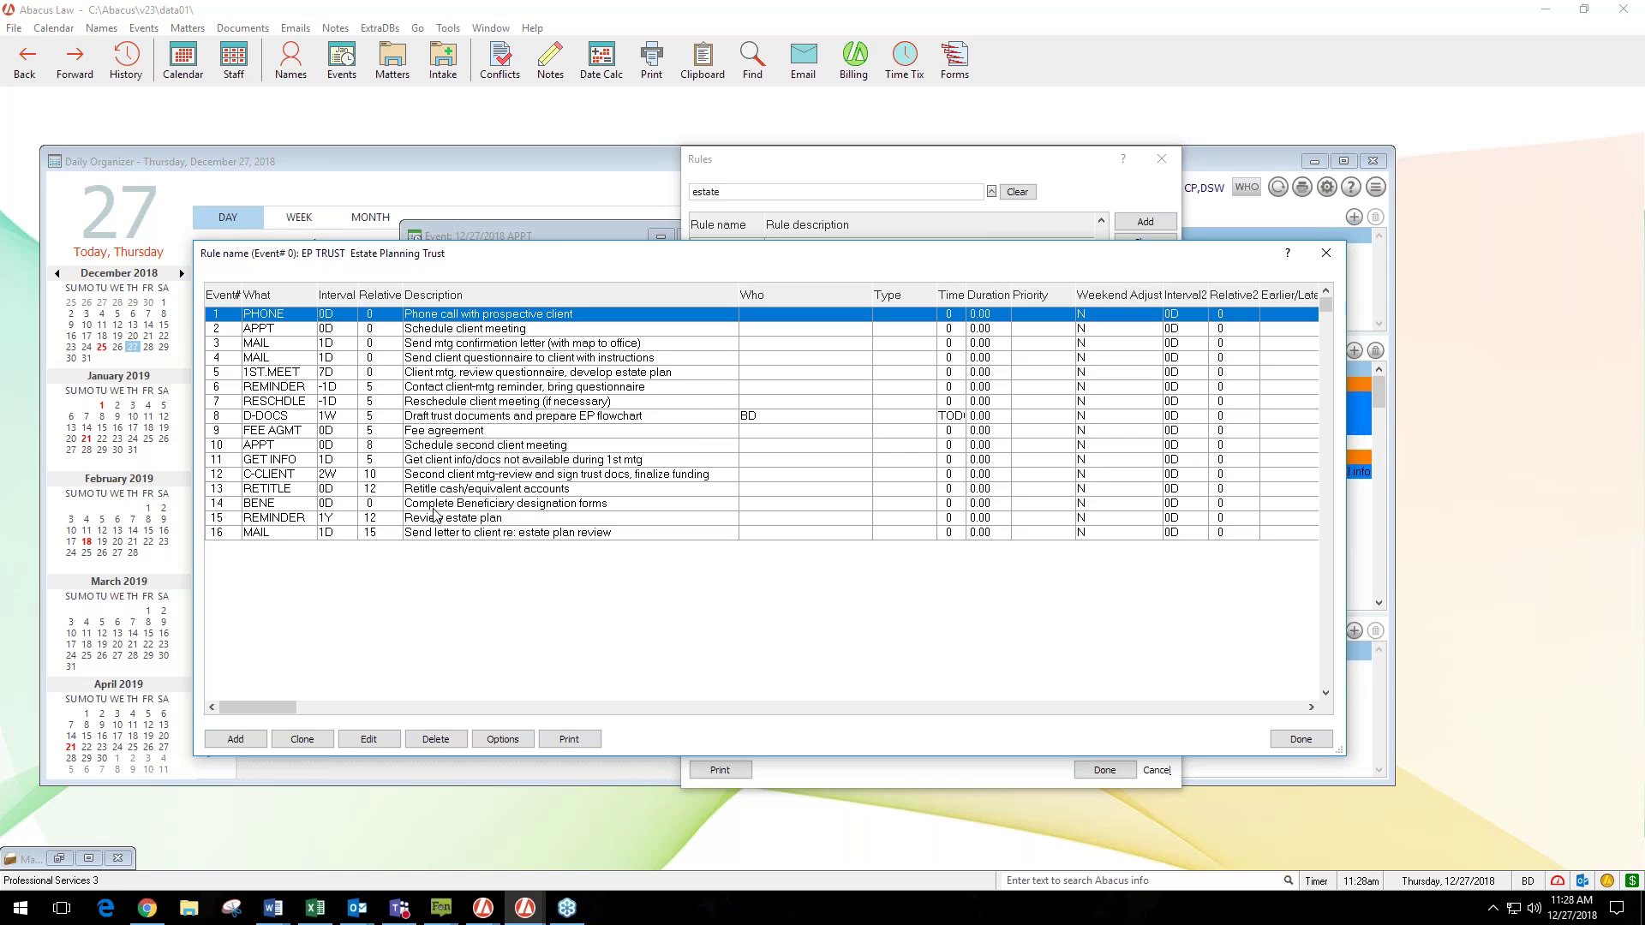
click(338, 522)
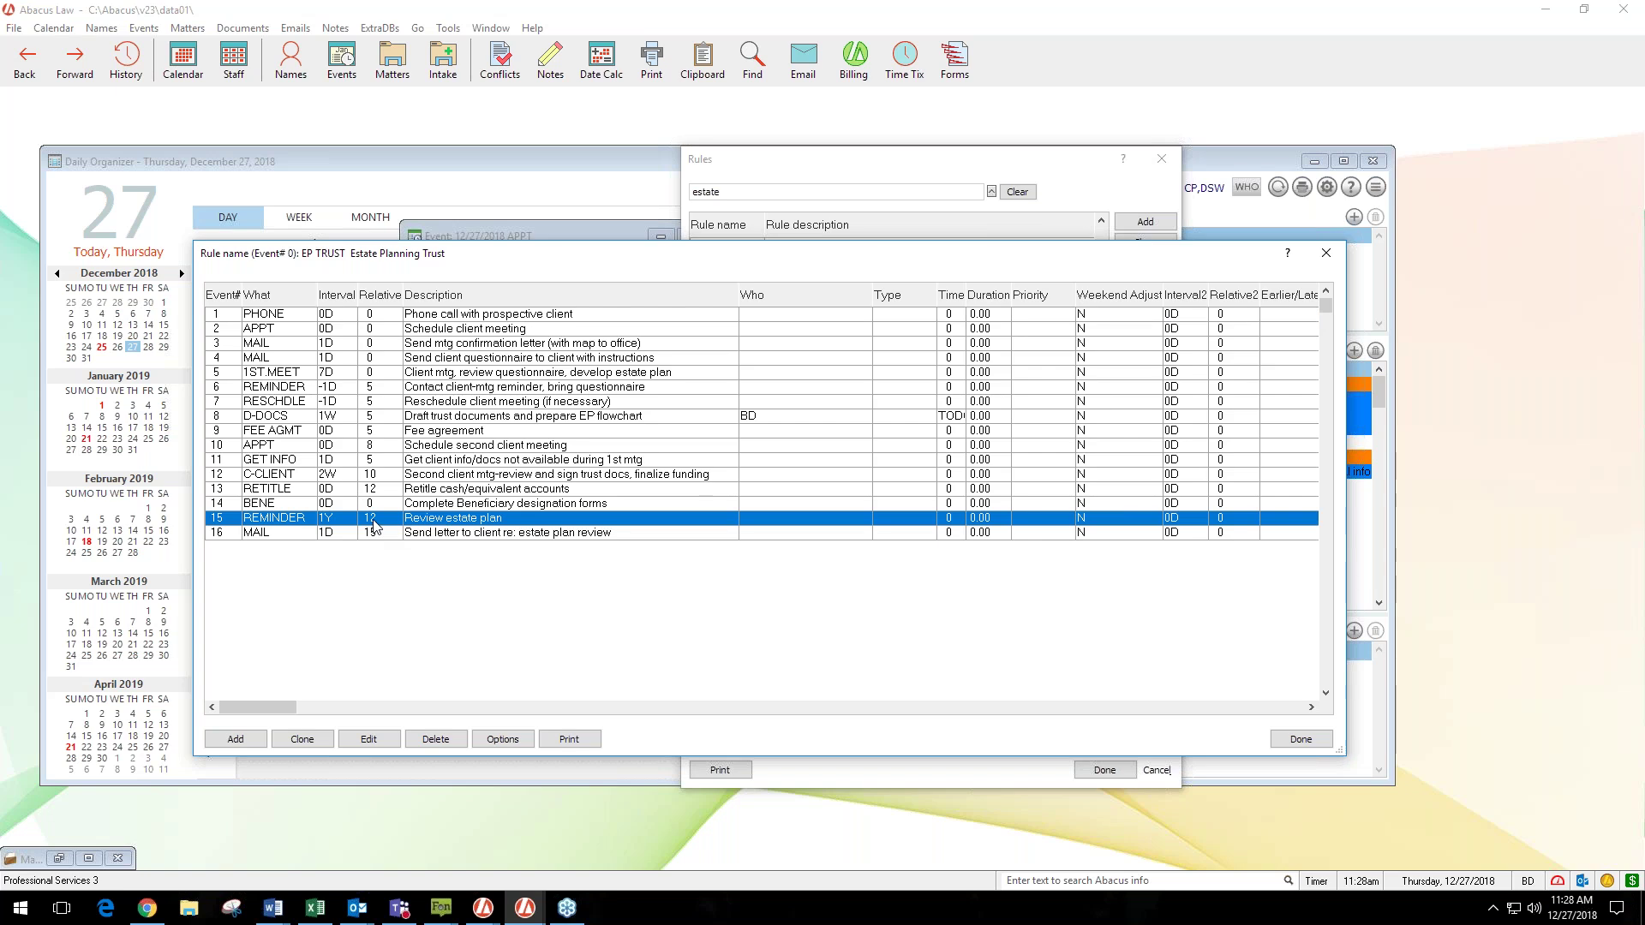
click(330, 476)
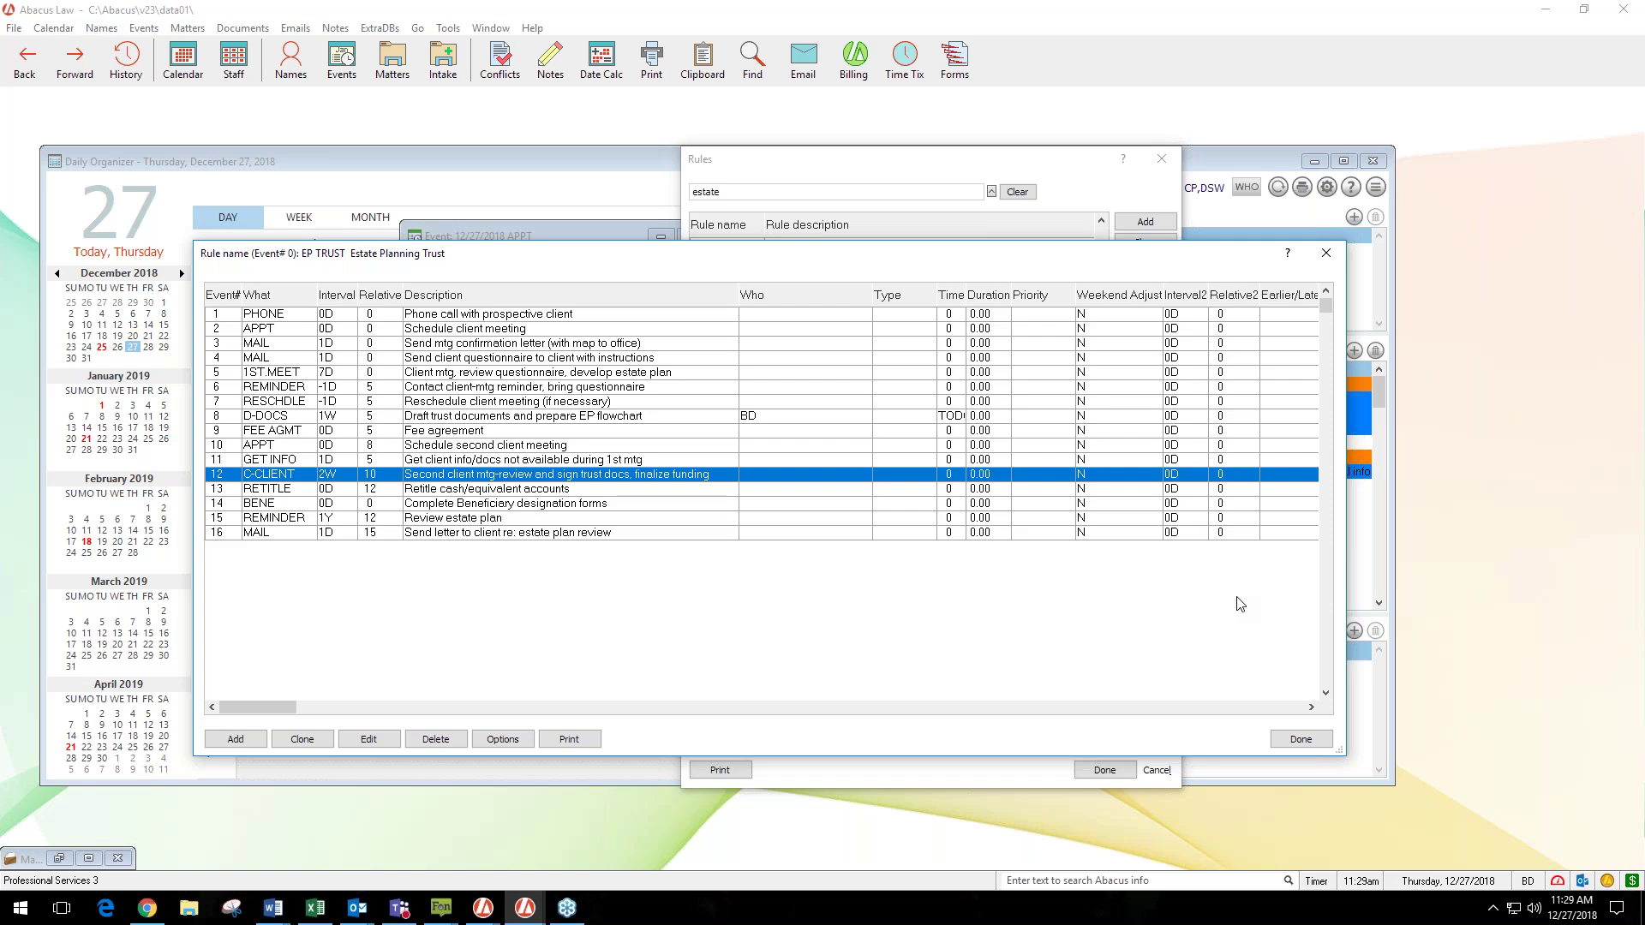
Step: Switch to the AbacusNext page in Chrome and examine the By Industry practice areas and the Estate Planning PALS features
drag(1644, 56, 1146, 53)
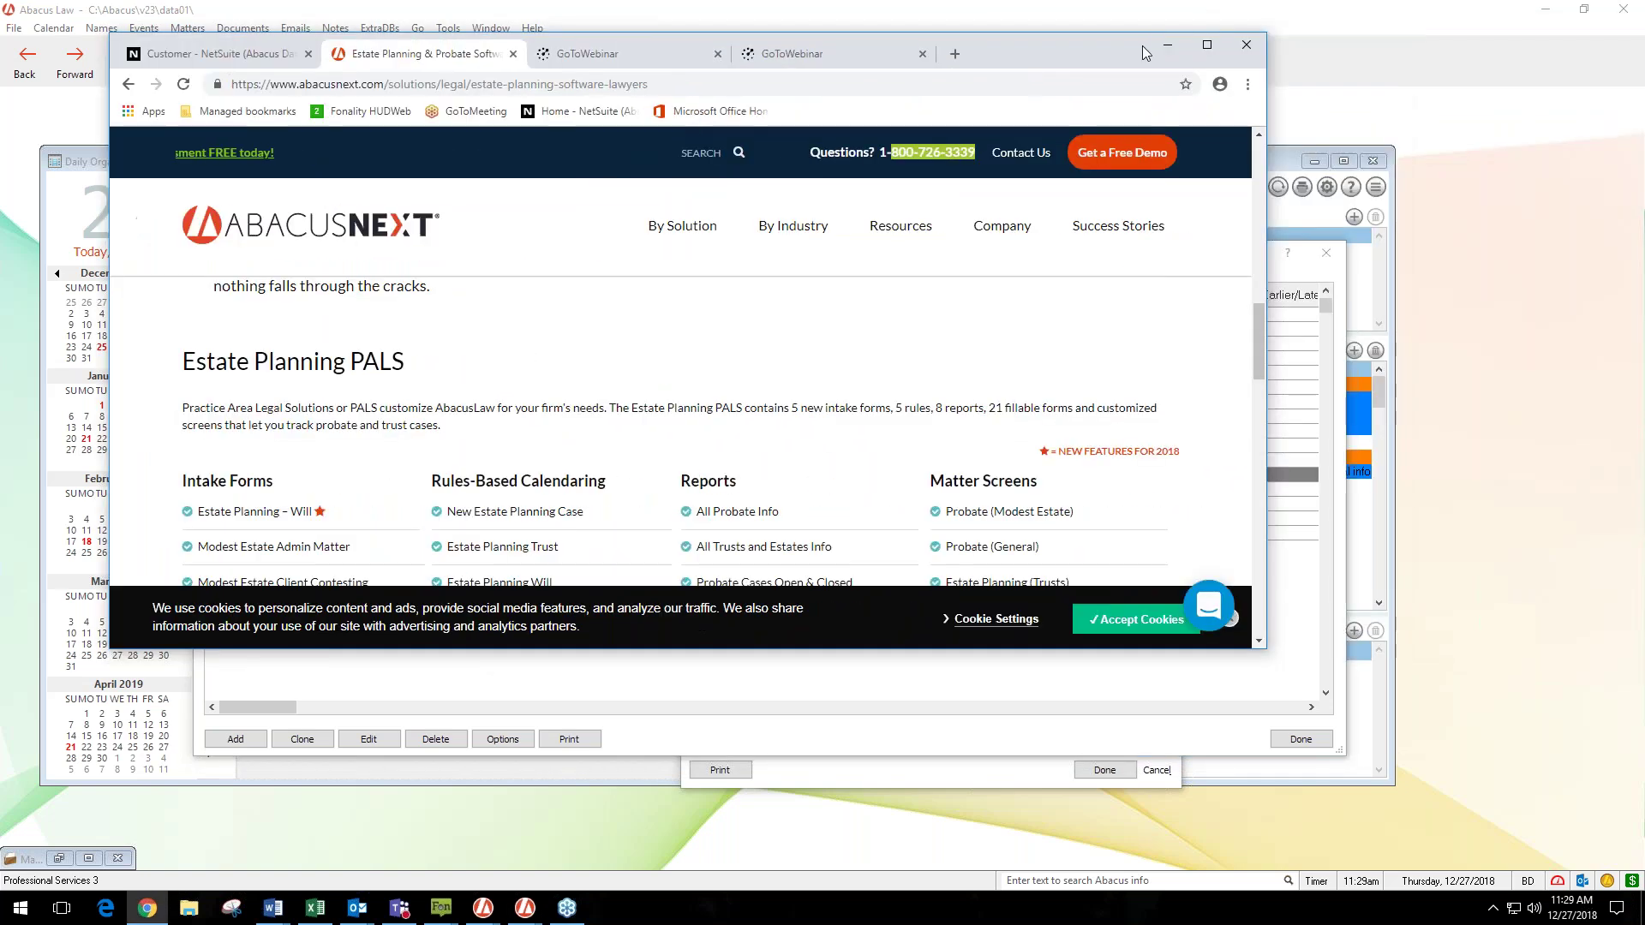
click(1206, 44)
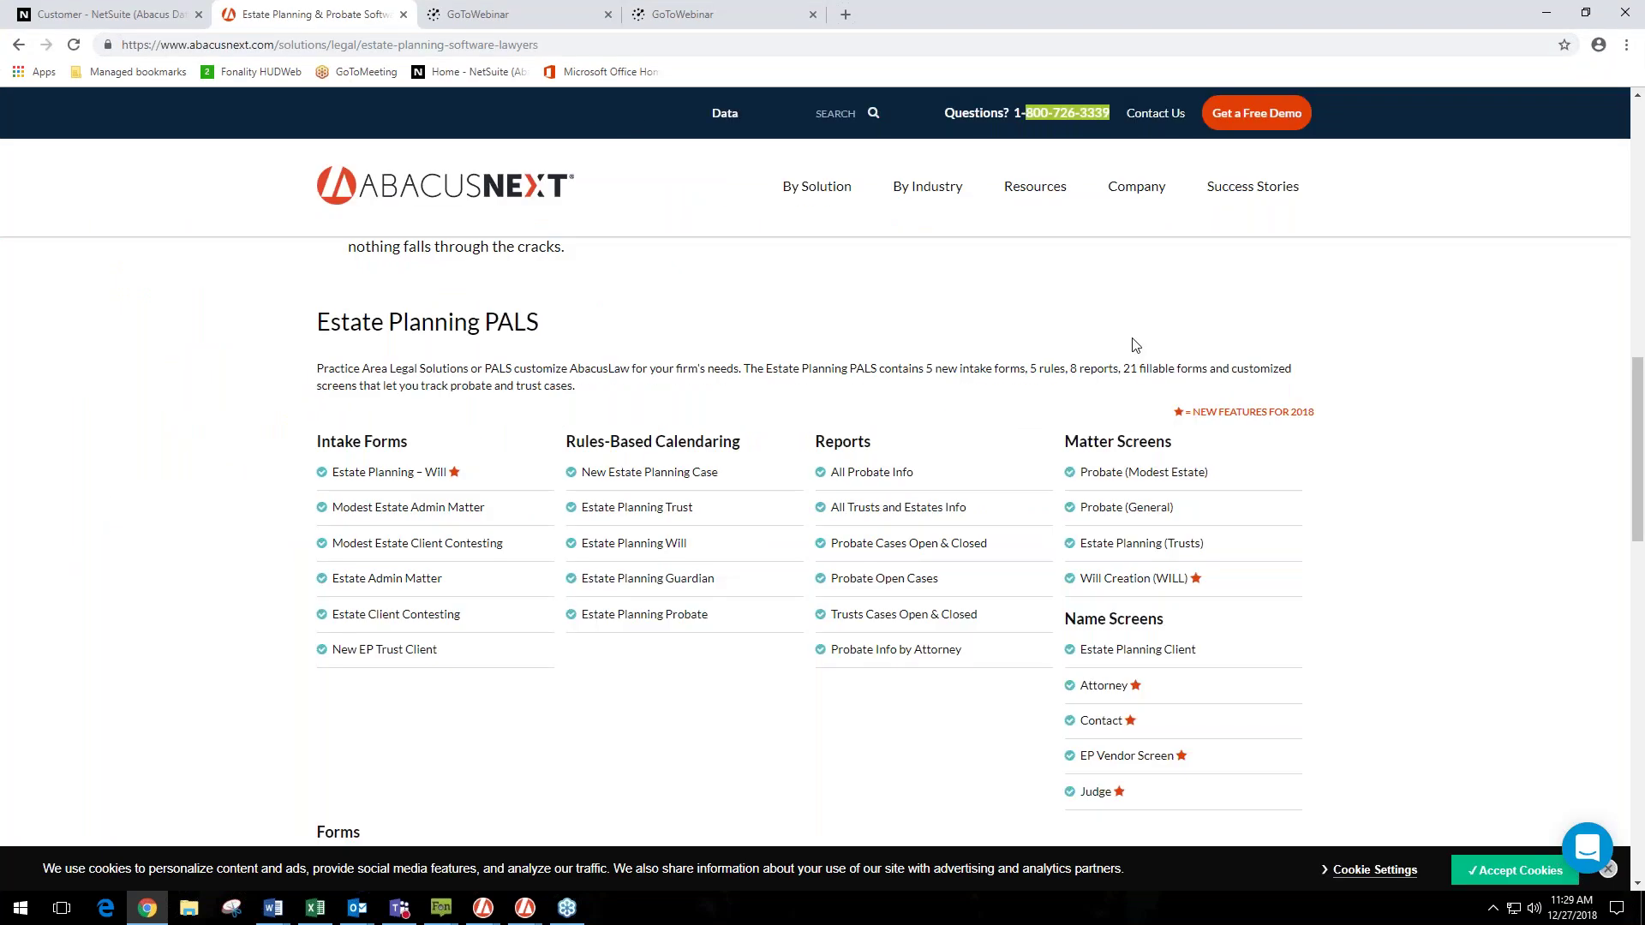
click(913, 199)
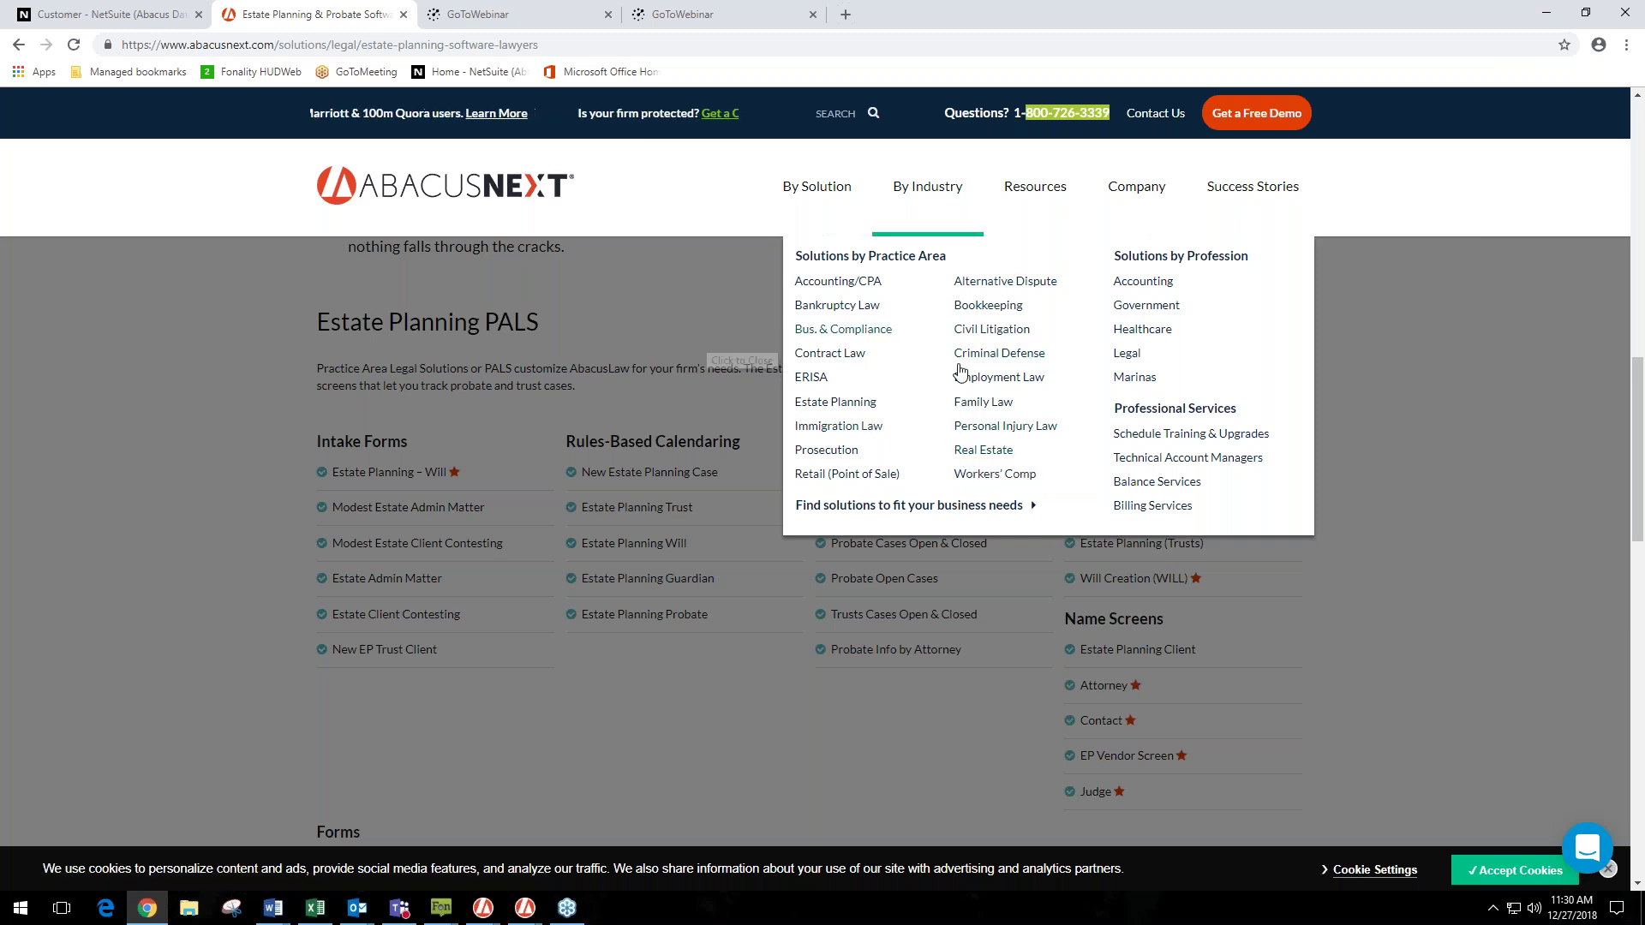
click(649, 336)
scroll(501, 506, down, 1)
scroll(810, 540, down, 2)
scroll(810, 540, up, 1)
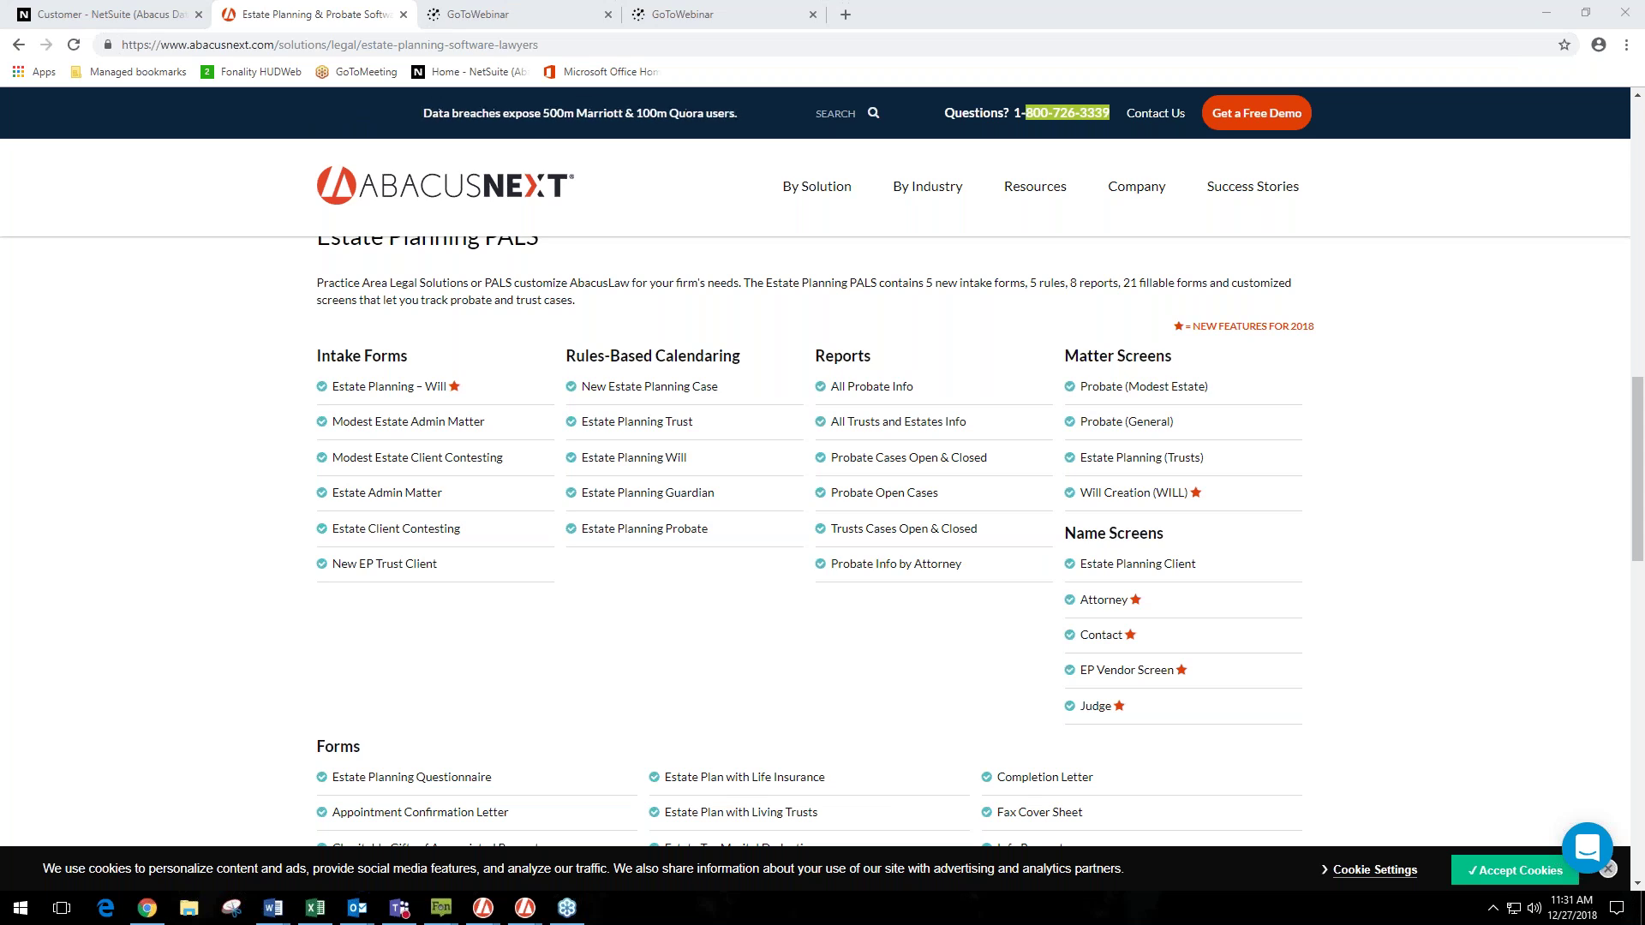
drag(1296, 12, 1644, 77)
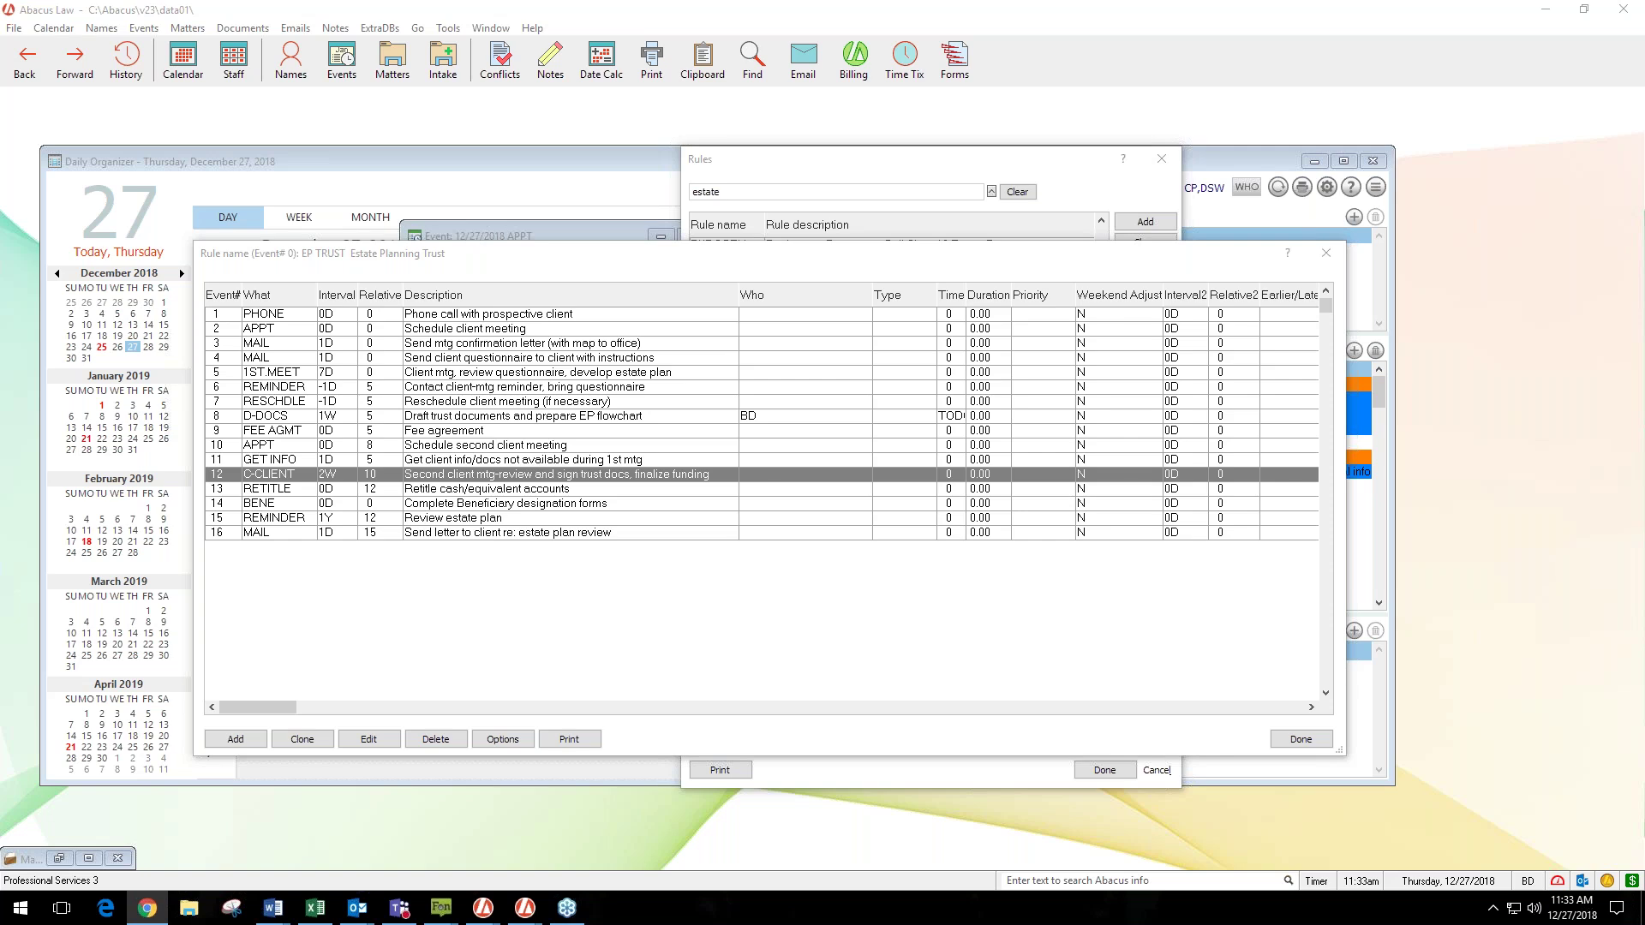
Step: Bring the AbacusNext site in Chrome back into view and open its Schedule a Service page from the Support links
drag(1644, 17, 585, 12)
click(1331, 13)
scroll(754, 523, down, 15)
scroll(755, 526, down, 1)
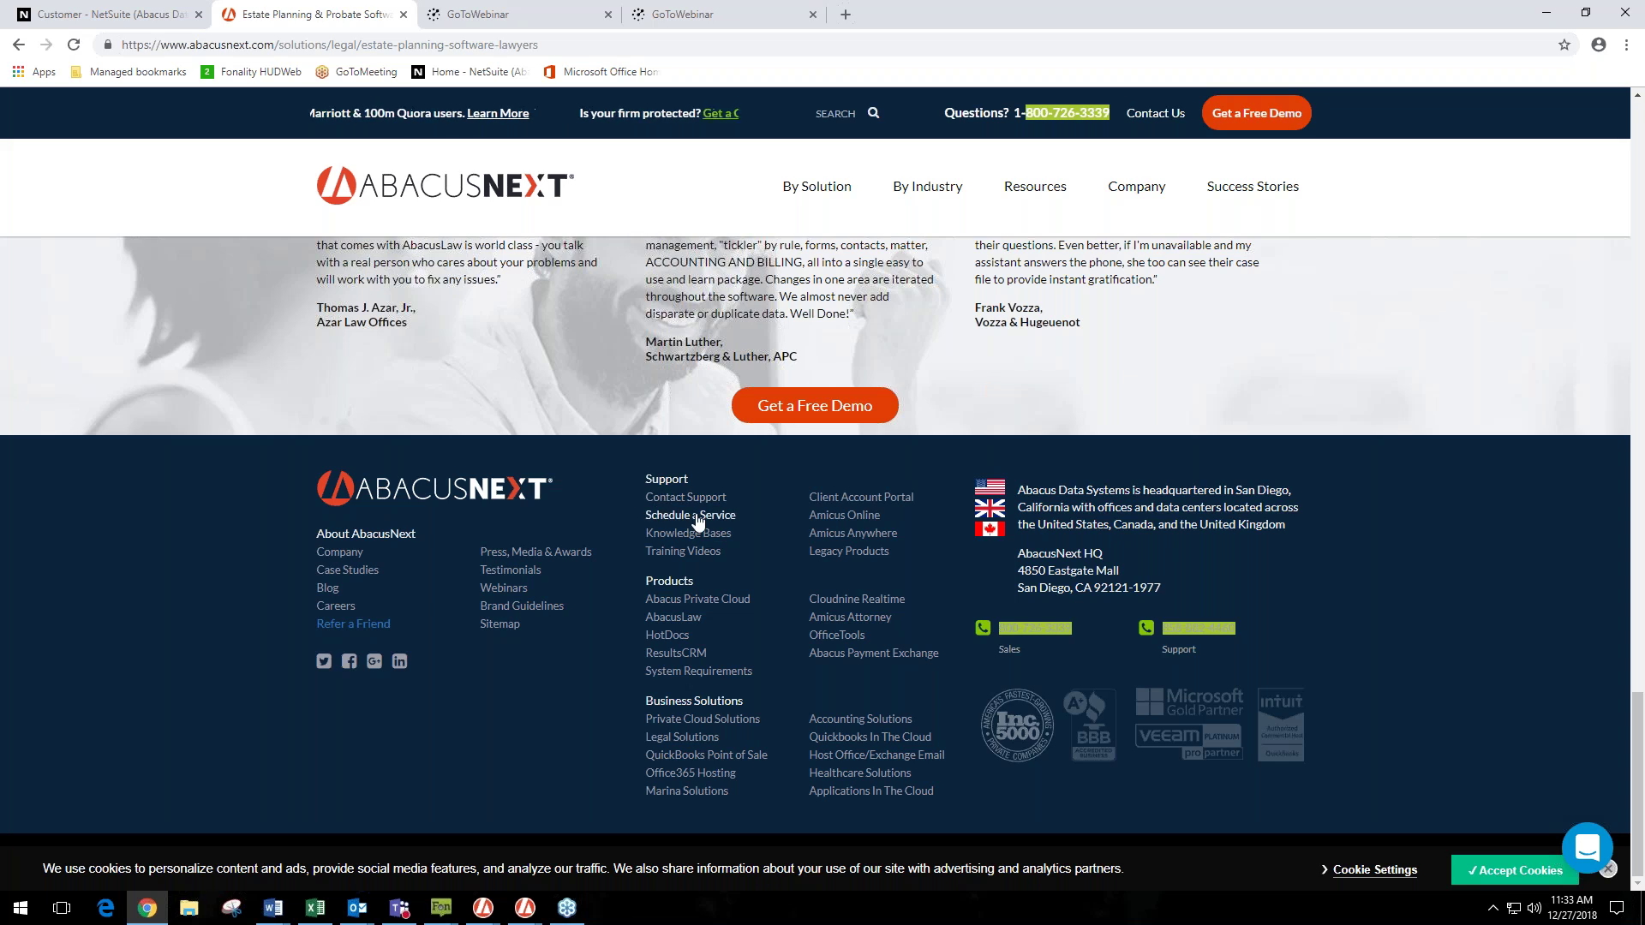
click(689, 515)
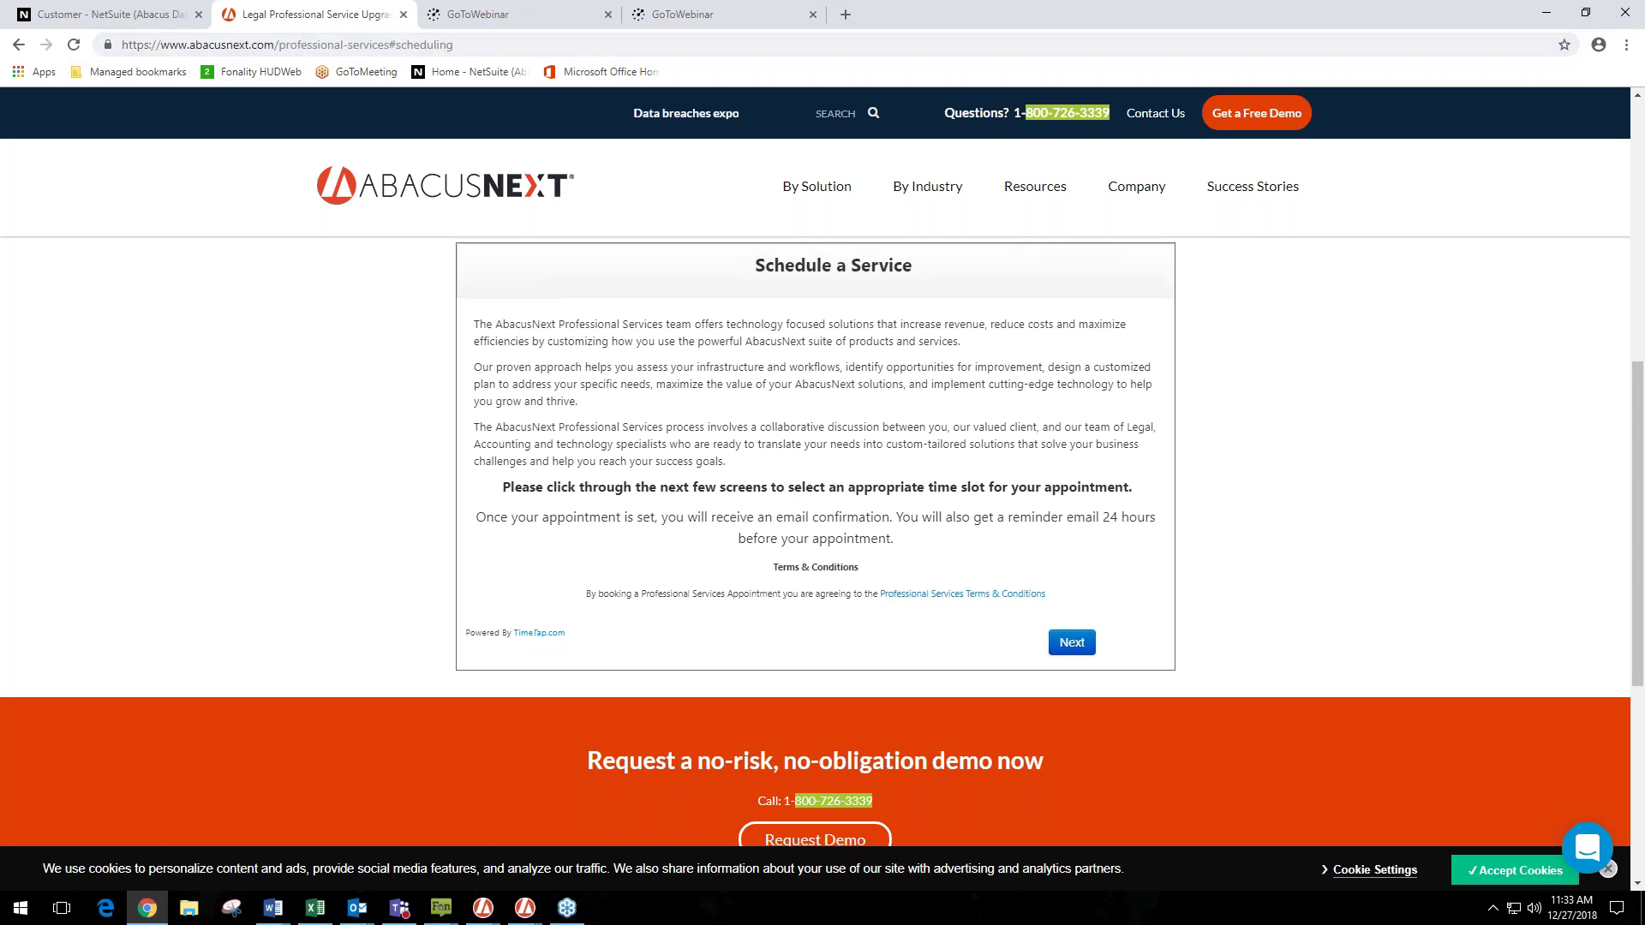
scroll(681, 524, down, 5)
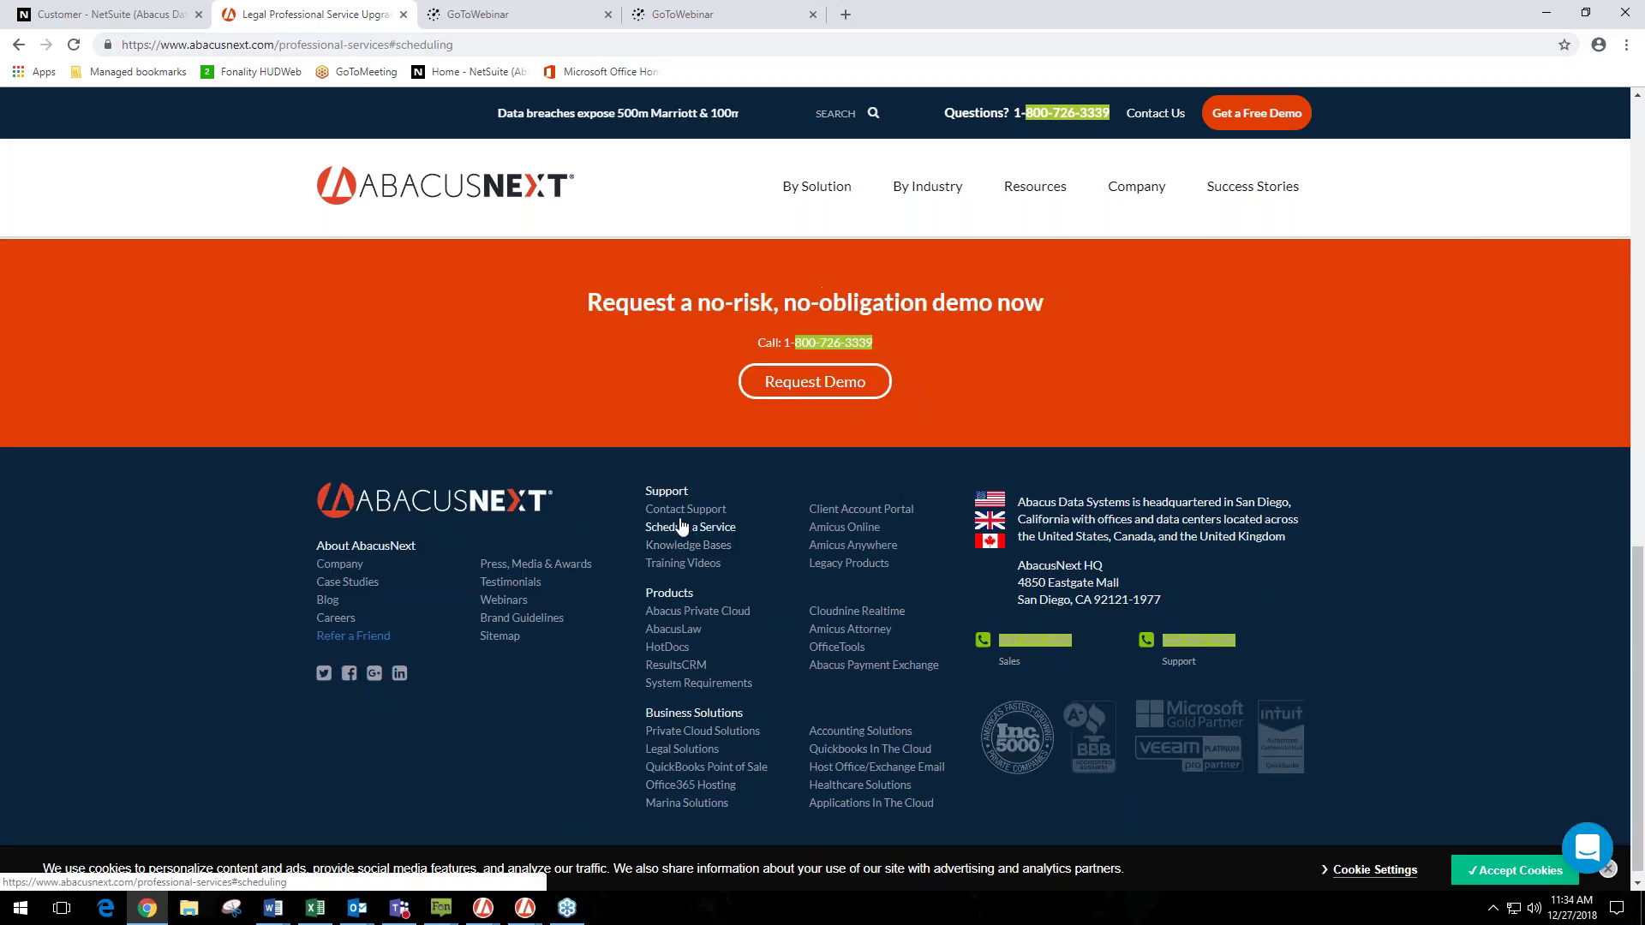
click(682, 518)
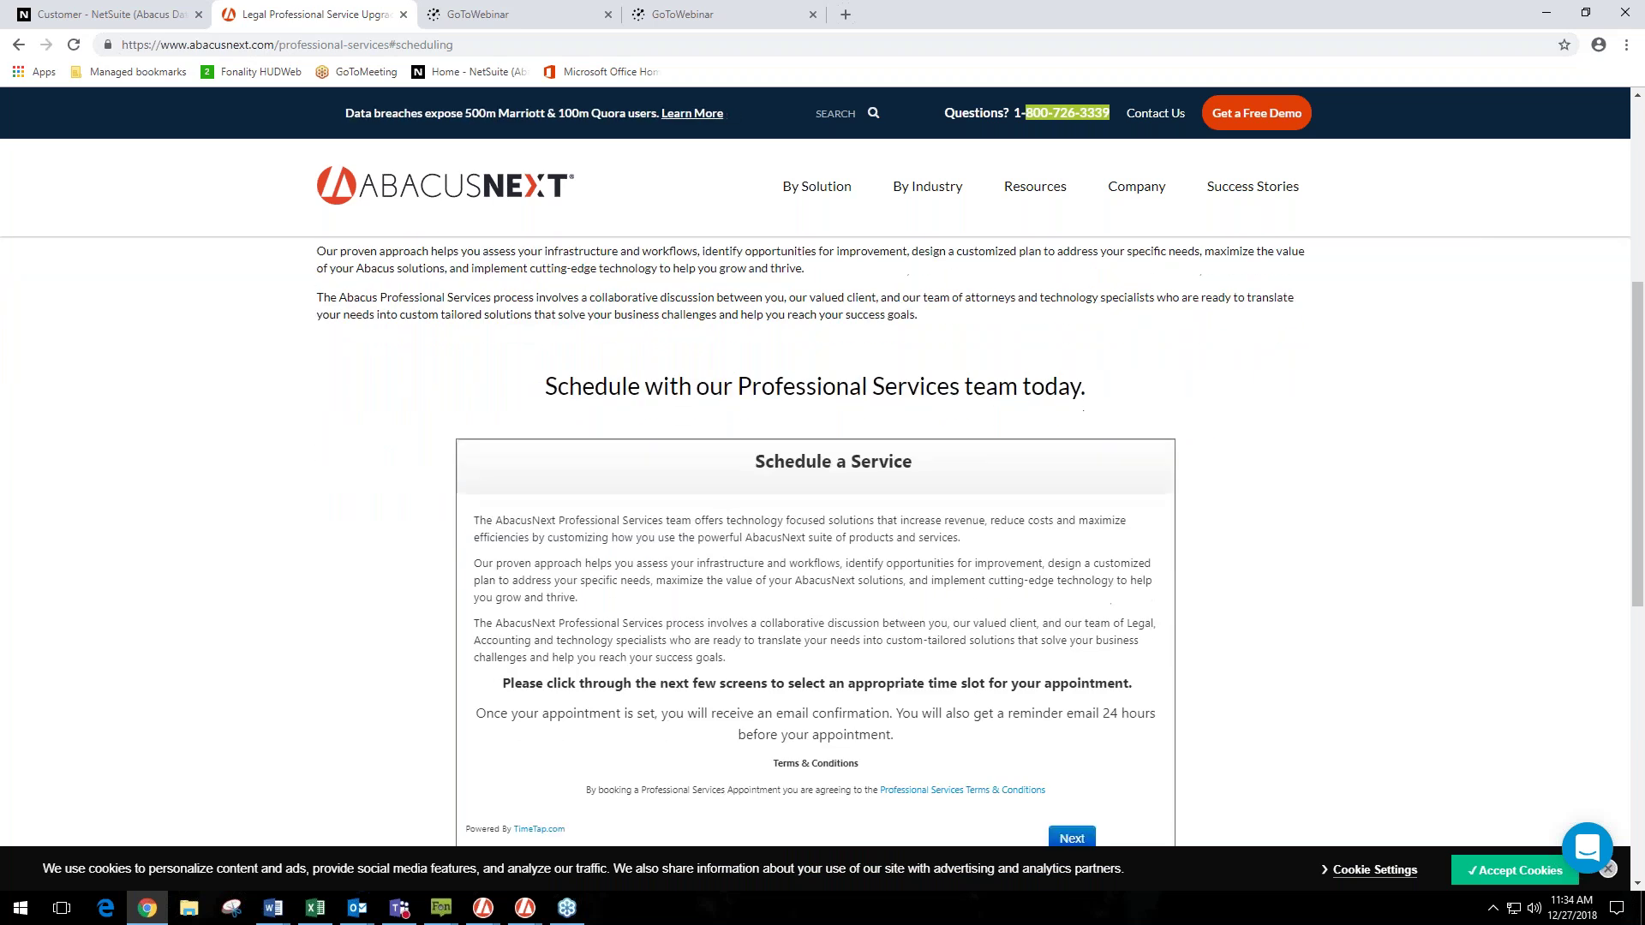
Step: Start scheduling a service, choose AbacusLaw as the product, and select the AbacusLaw - Training category
scroll(746, 574, down, 2)
click(1069, 692)
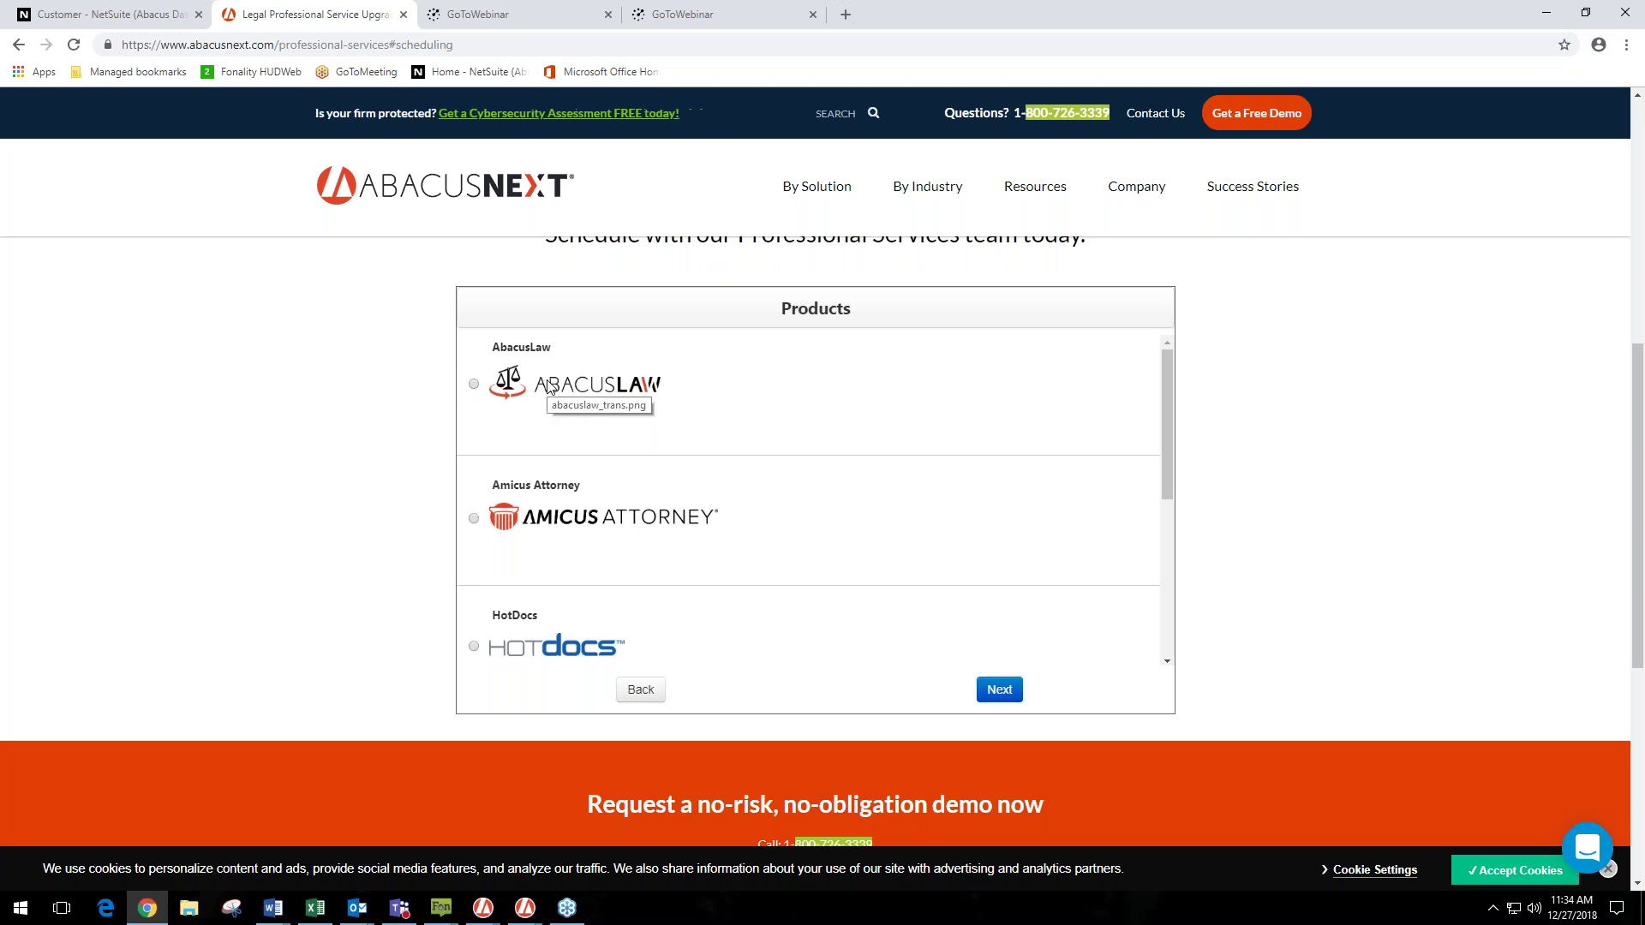
click(474, 386)
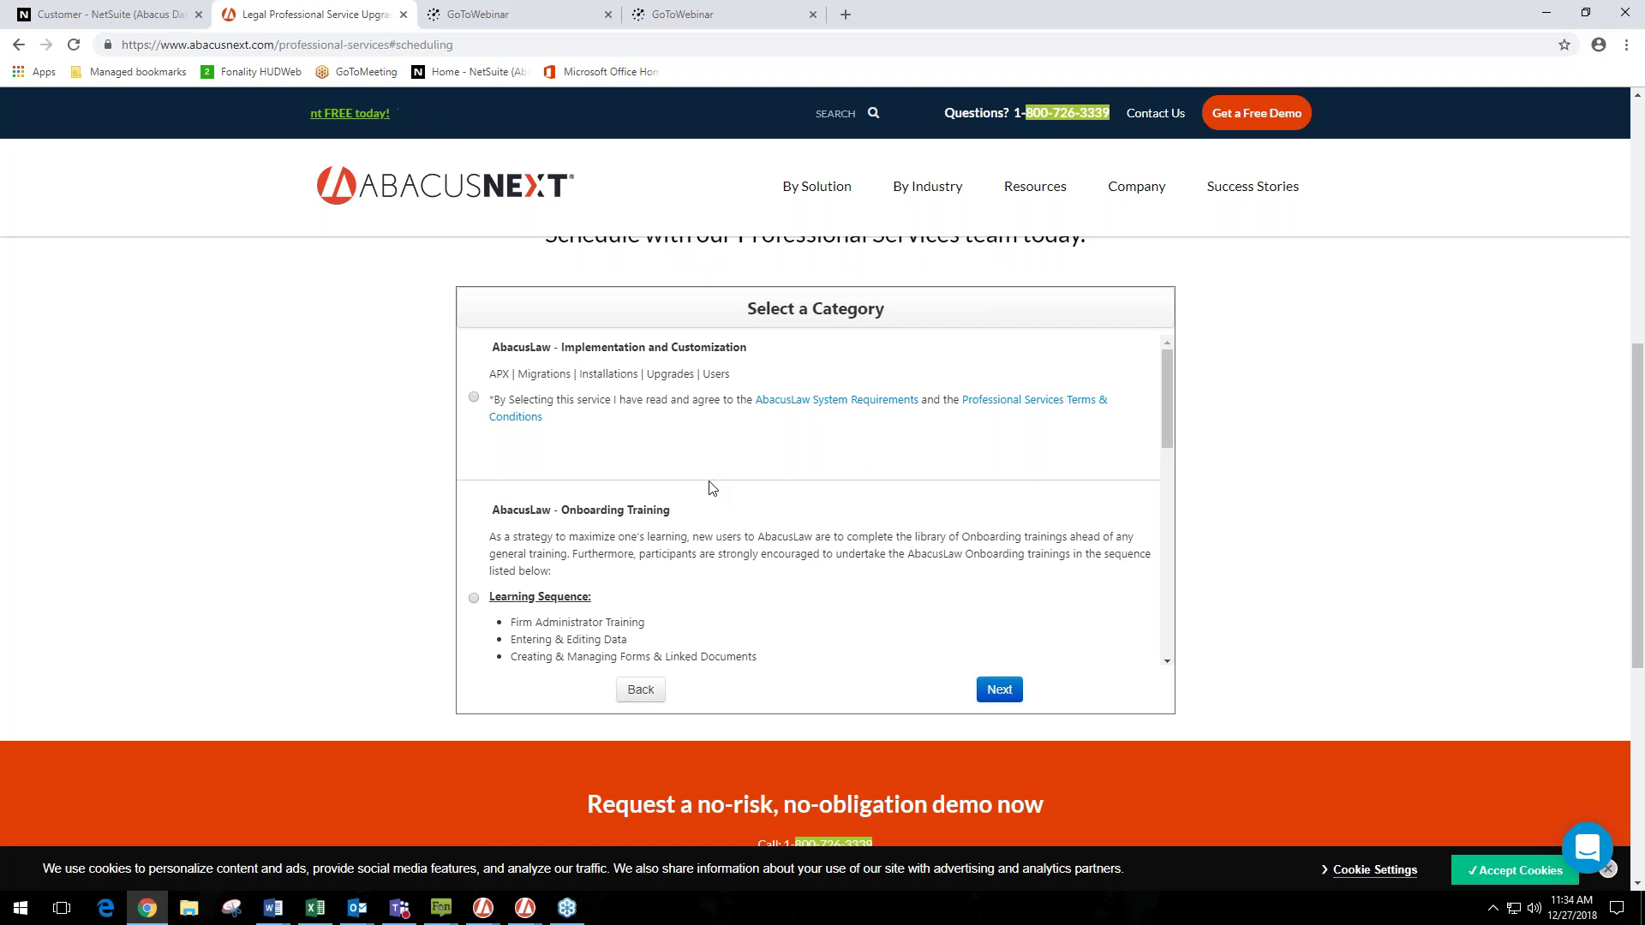
scroll(718, 532, down, 3)
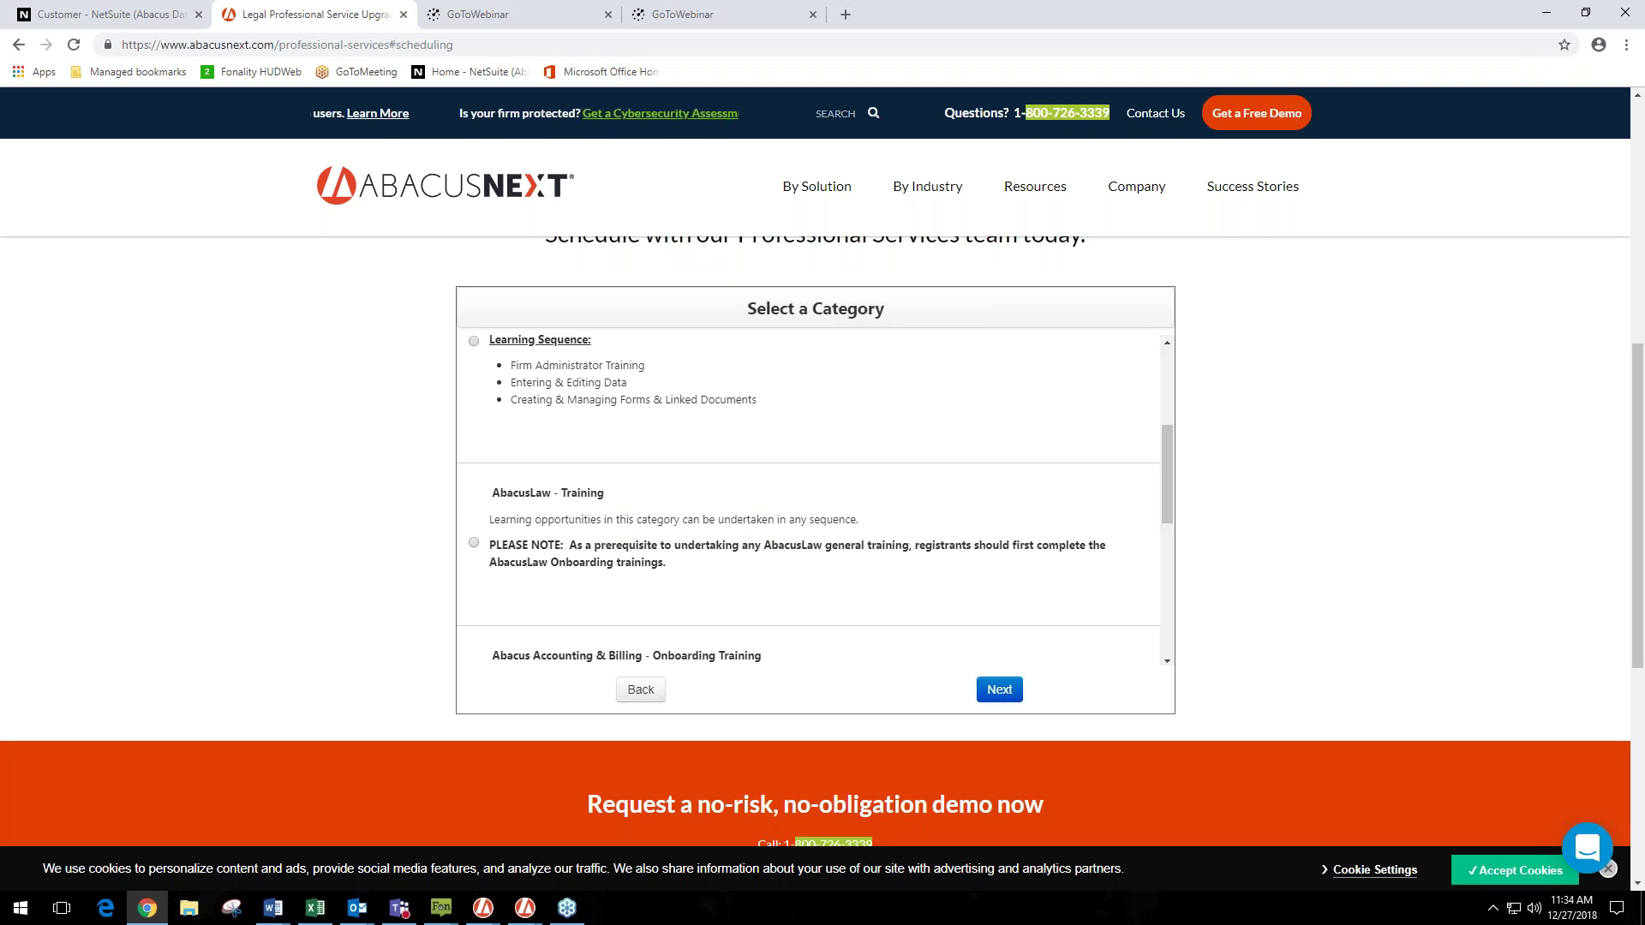
scroll(582, 510, up, 2)
scroll(560, 515, down, 2)
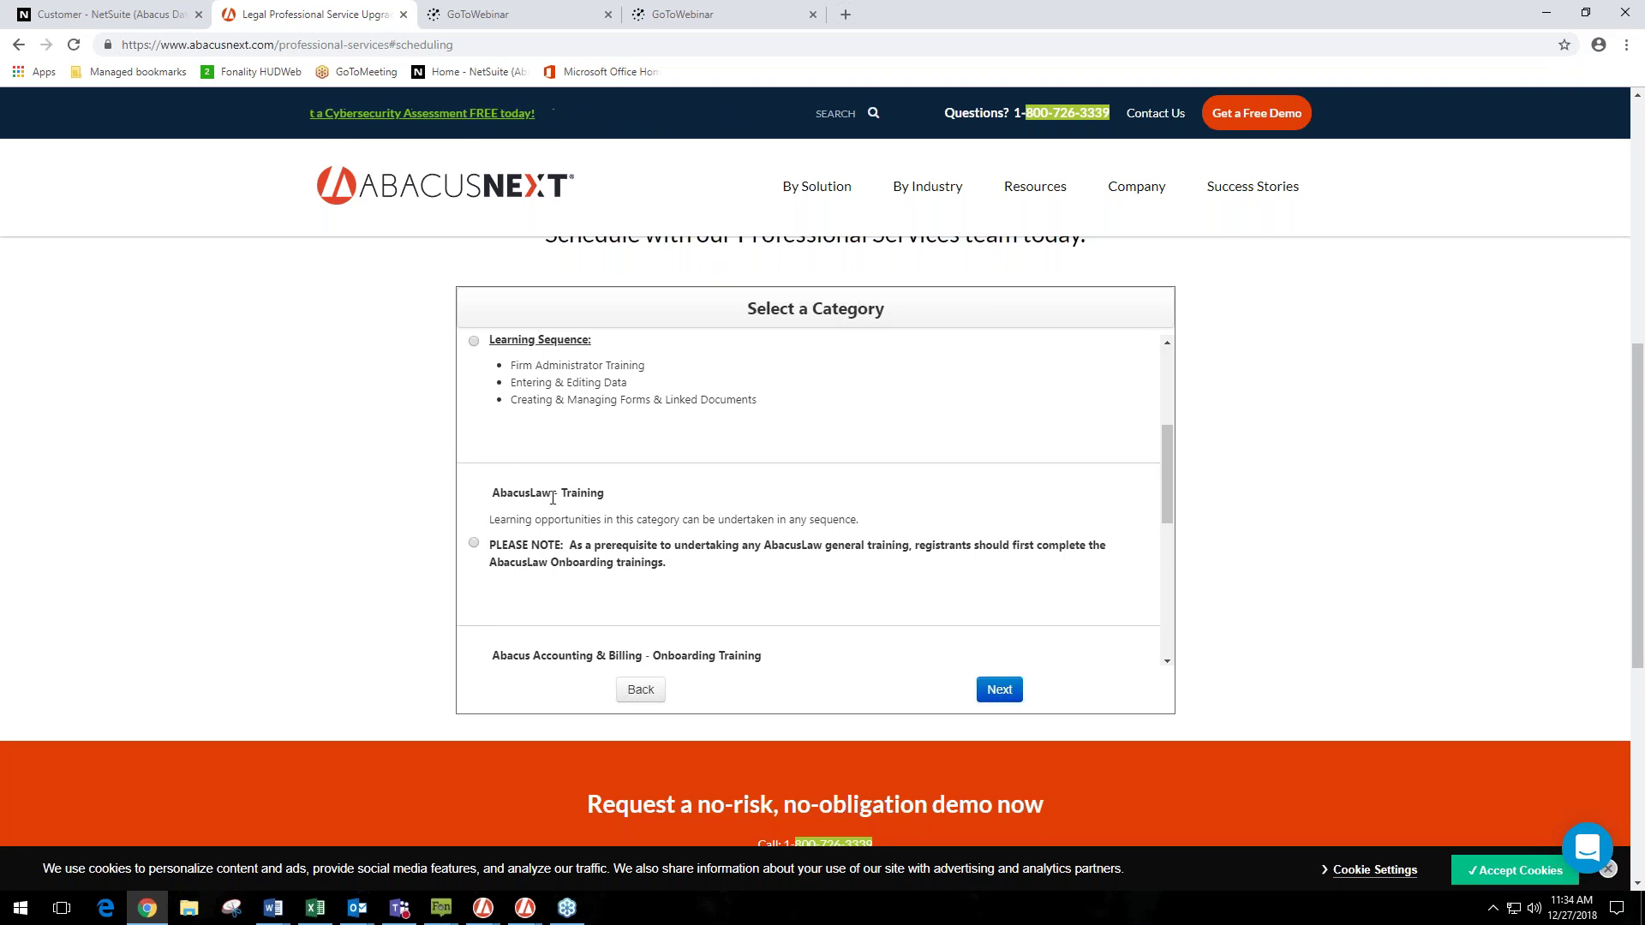
click(473, 544)
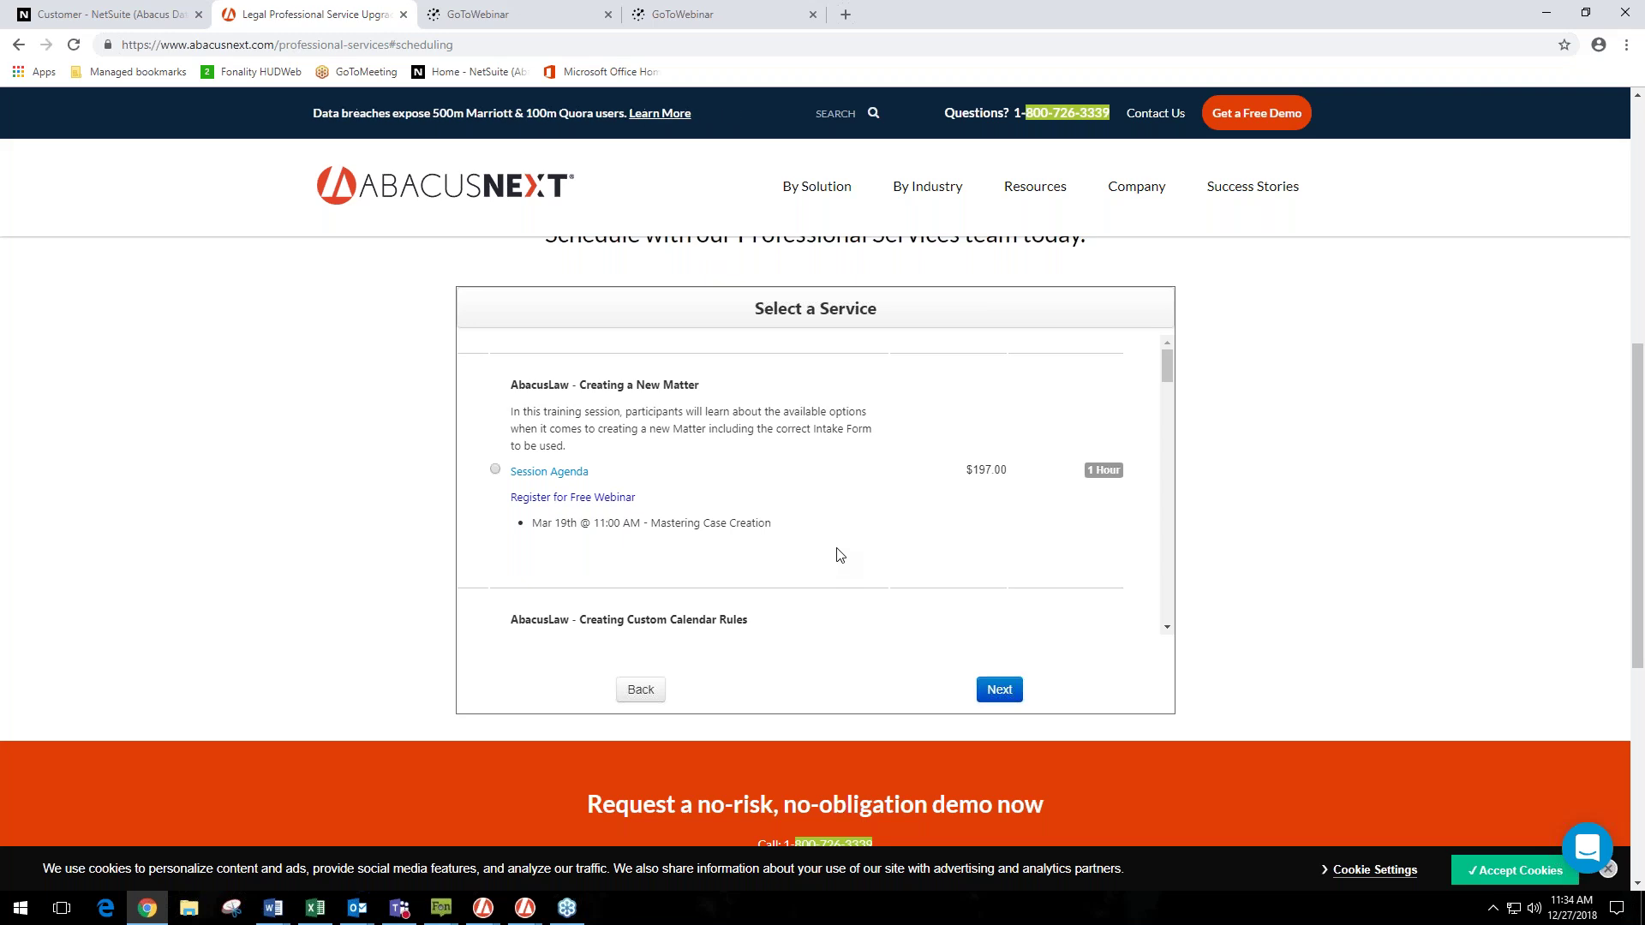
Step: Examine the AbacusLaw training services on offer, including Creating Custom Calendar Rules and its free webinar dates
scroll(854, 540, down, 1)
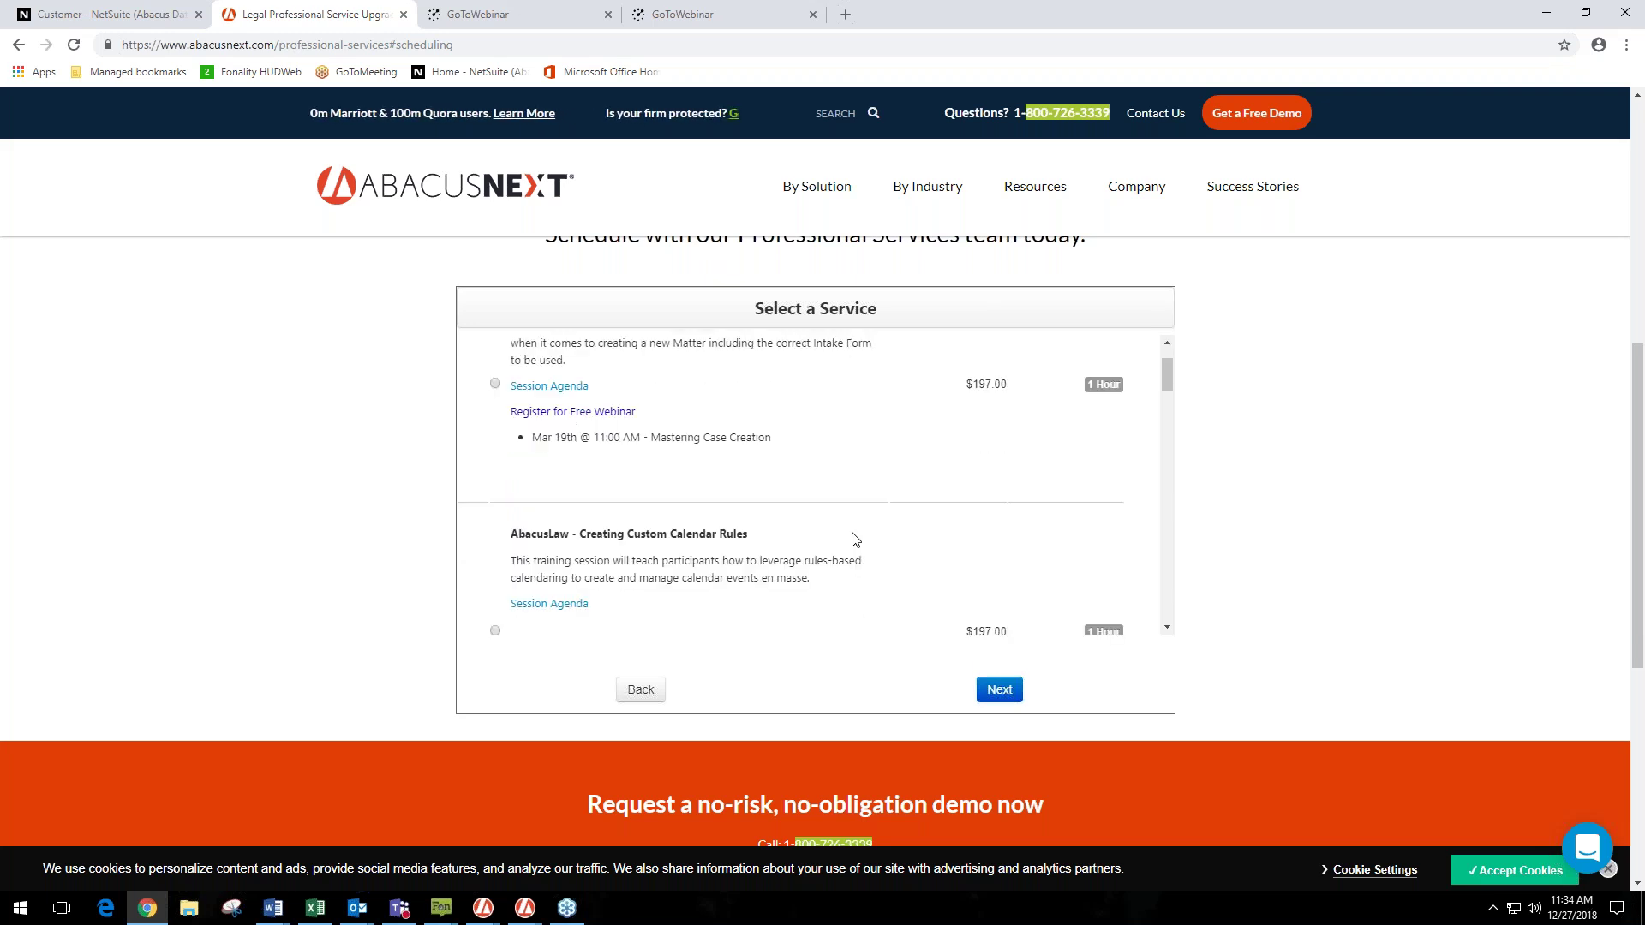
scroll(854, 539, down, 2)
scroll(853, 540, up, 1)
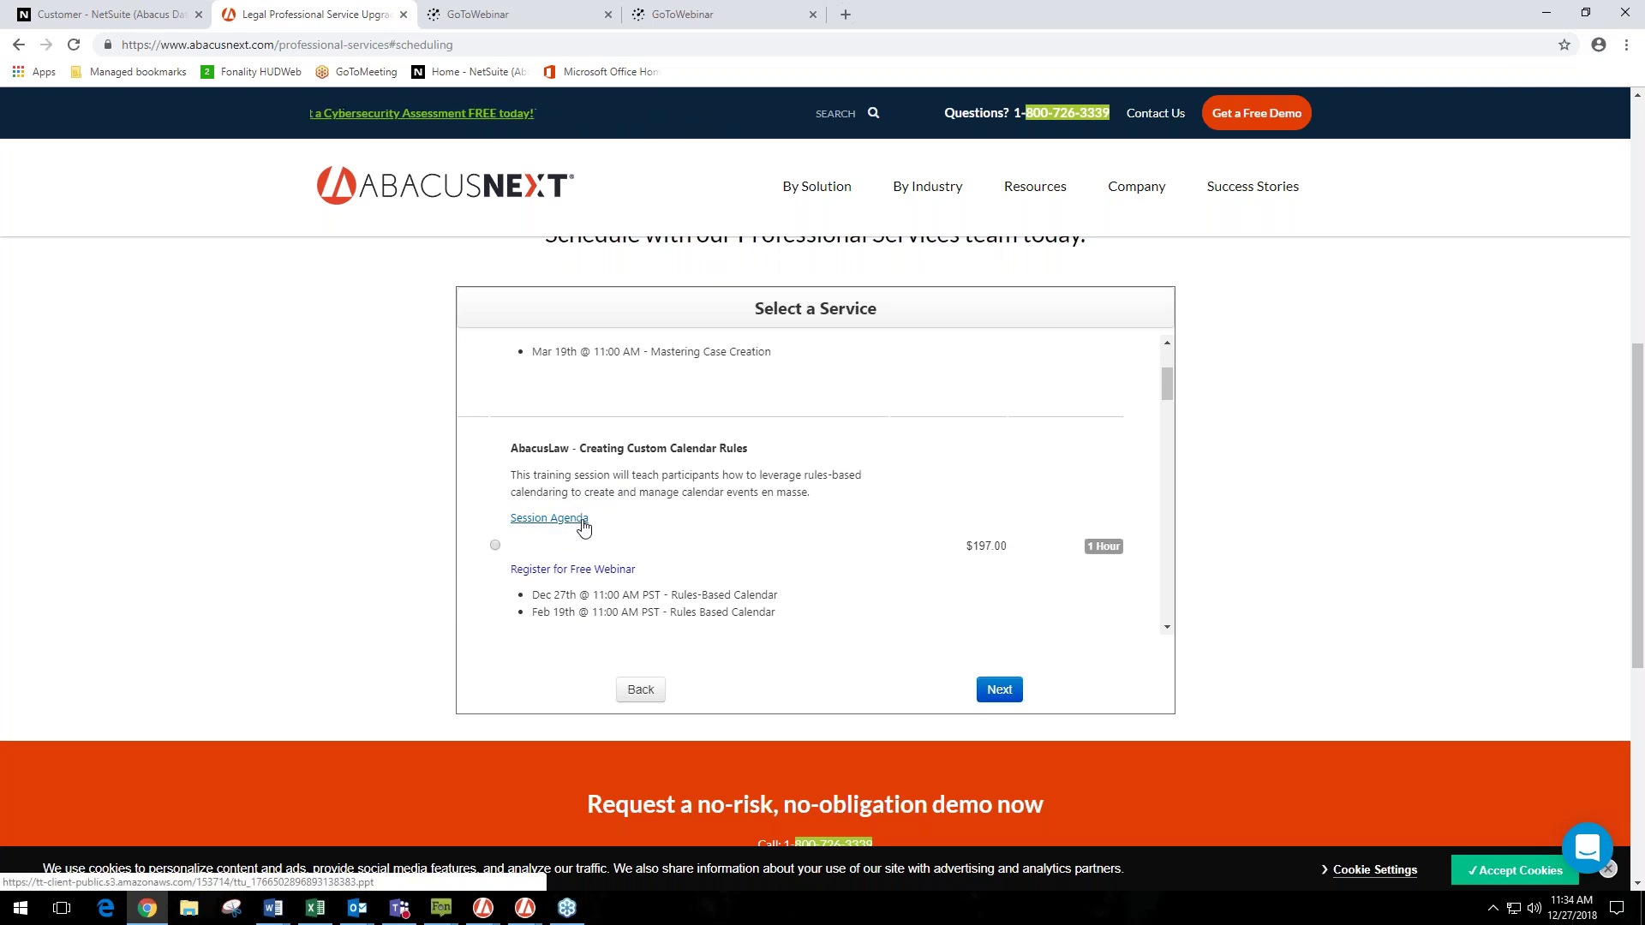
scroll(674, 532, up, 1)
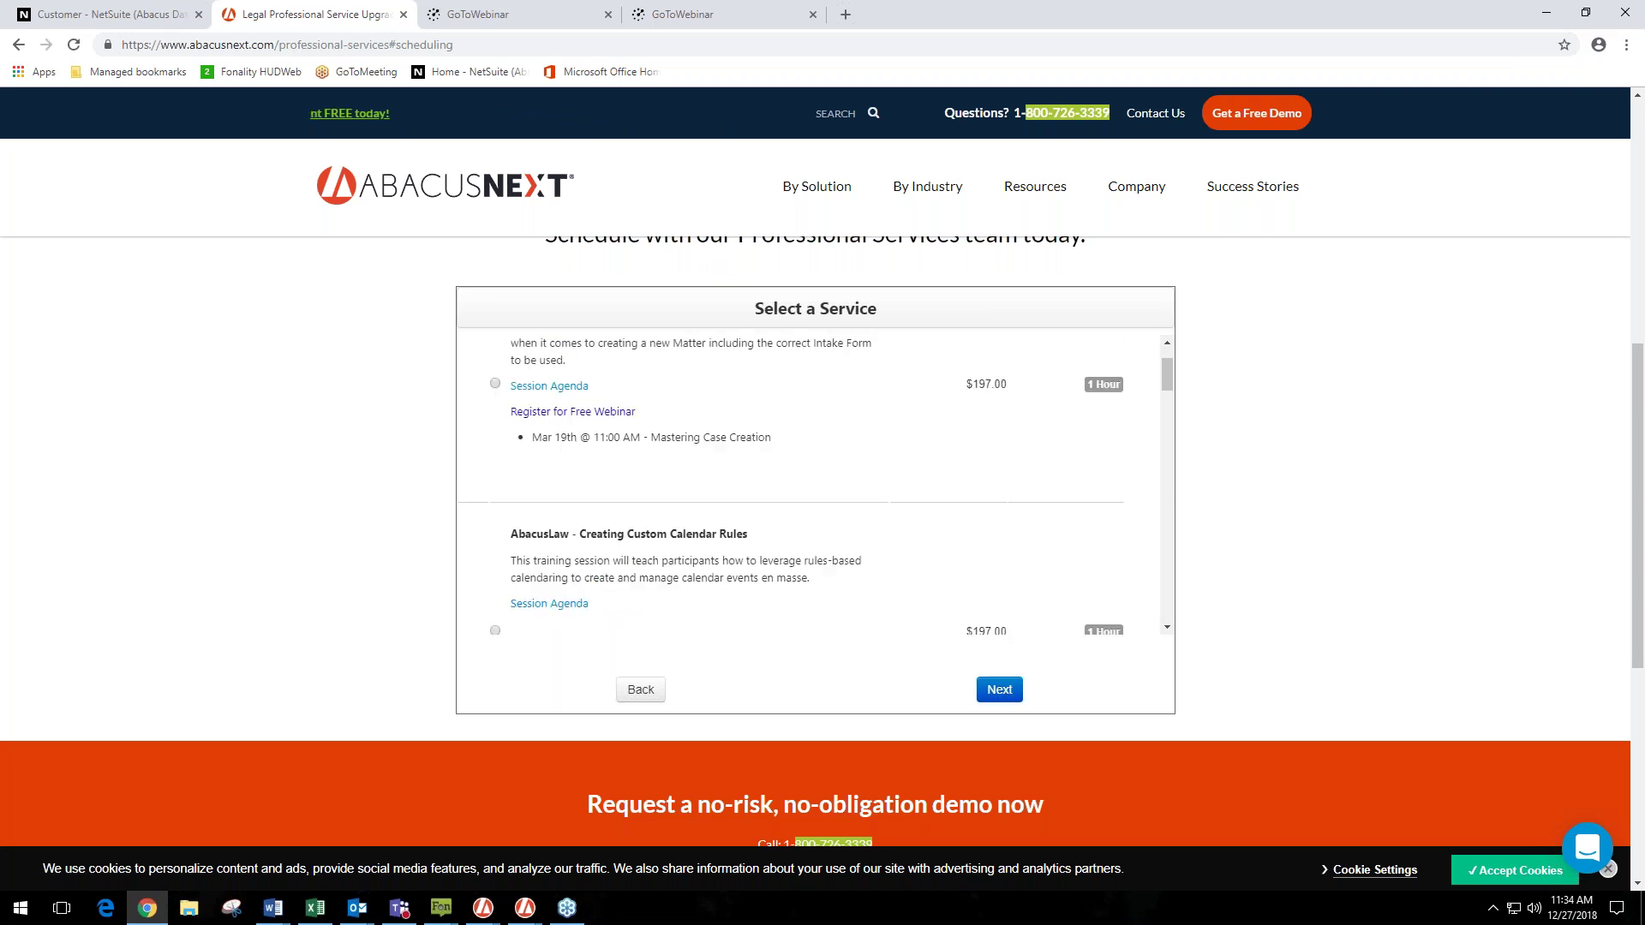
scroll(683, 551, up, 1)
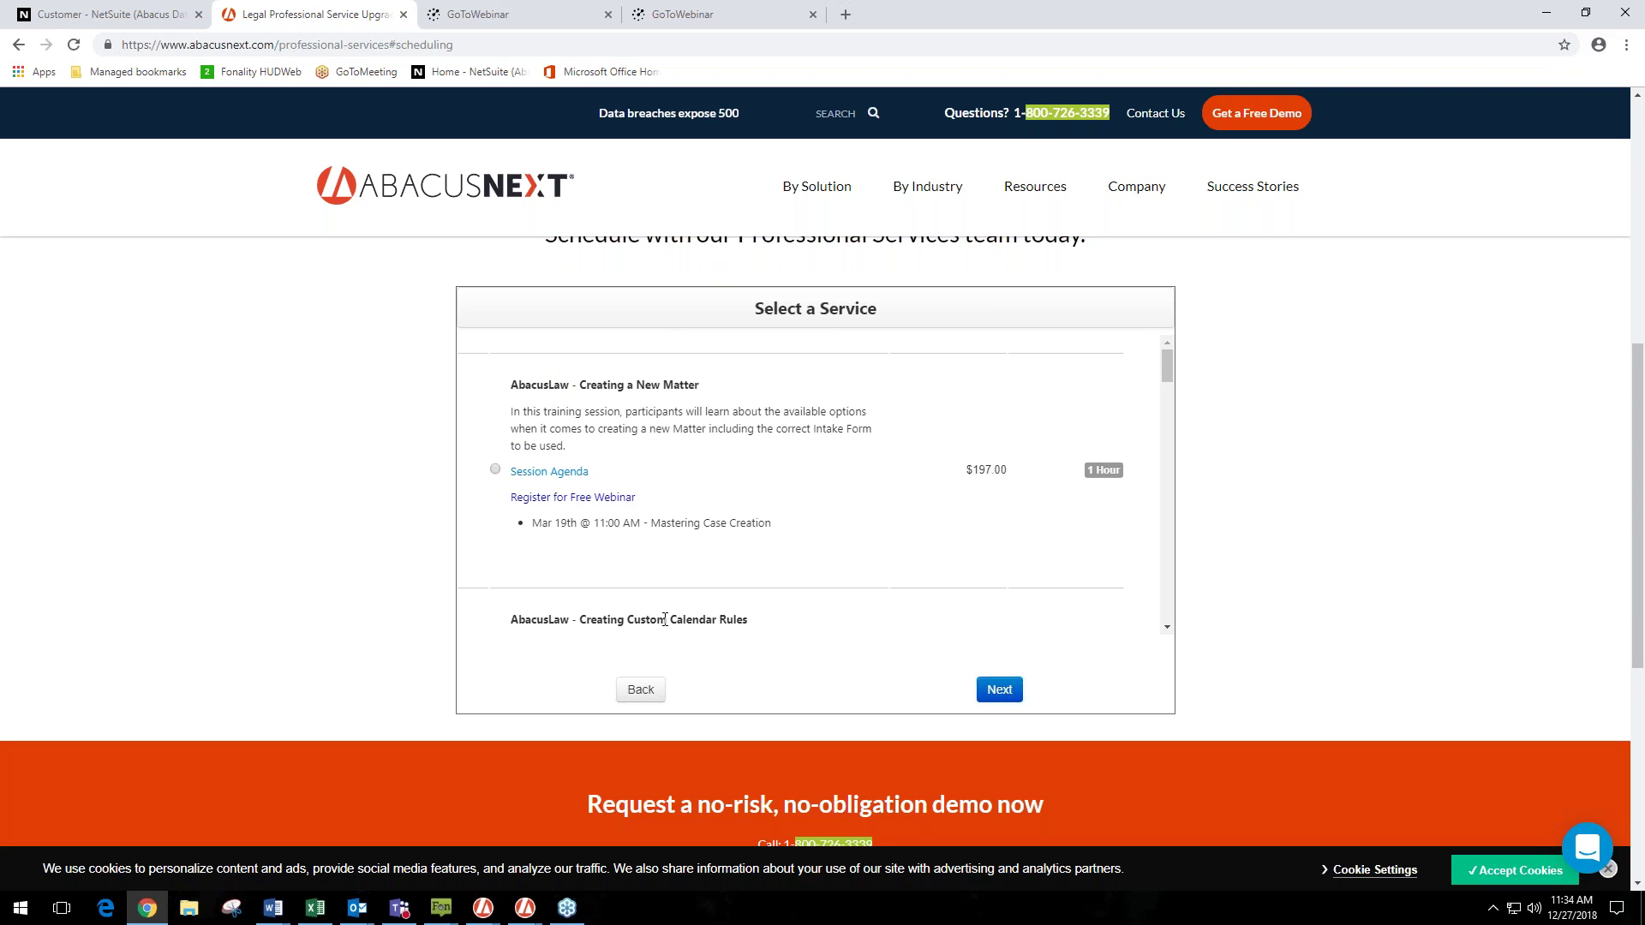
scroll(665, 619, down, 1)
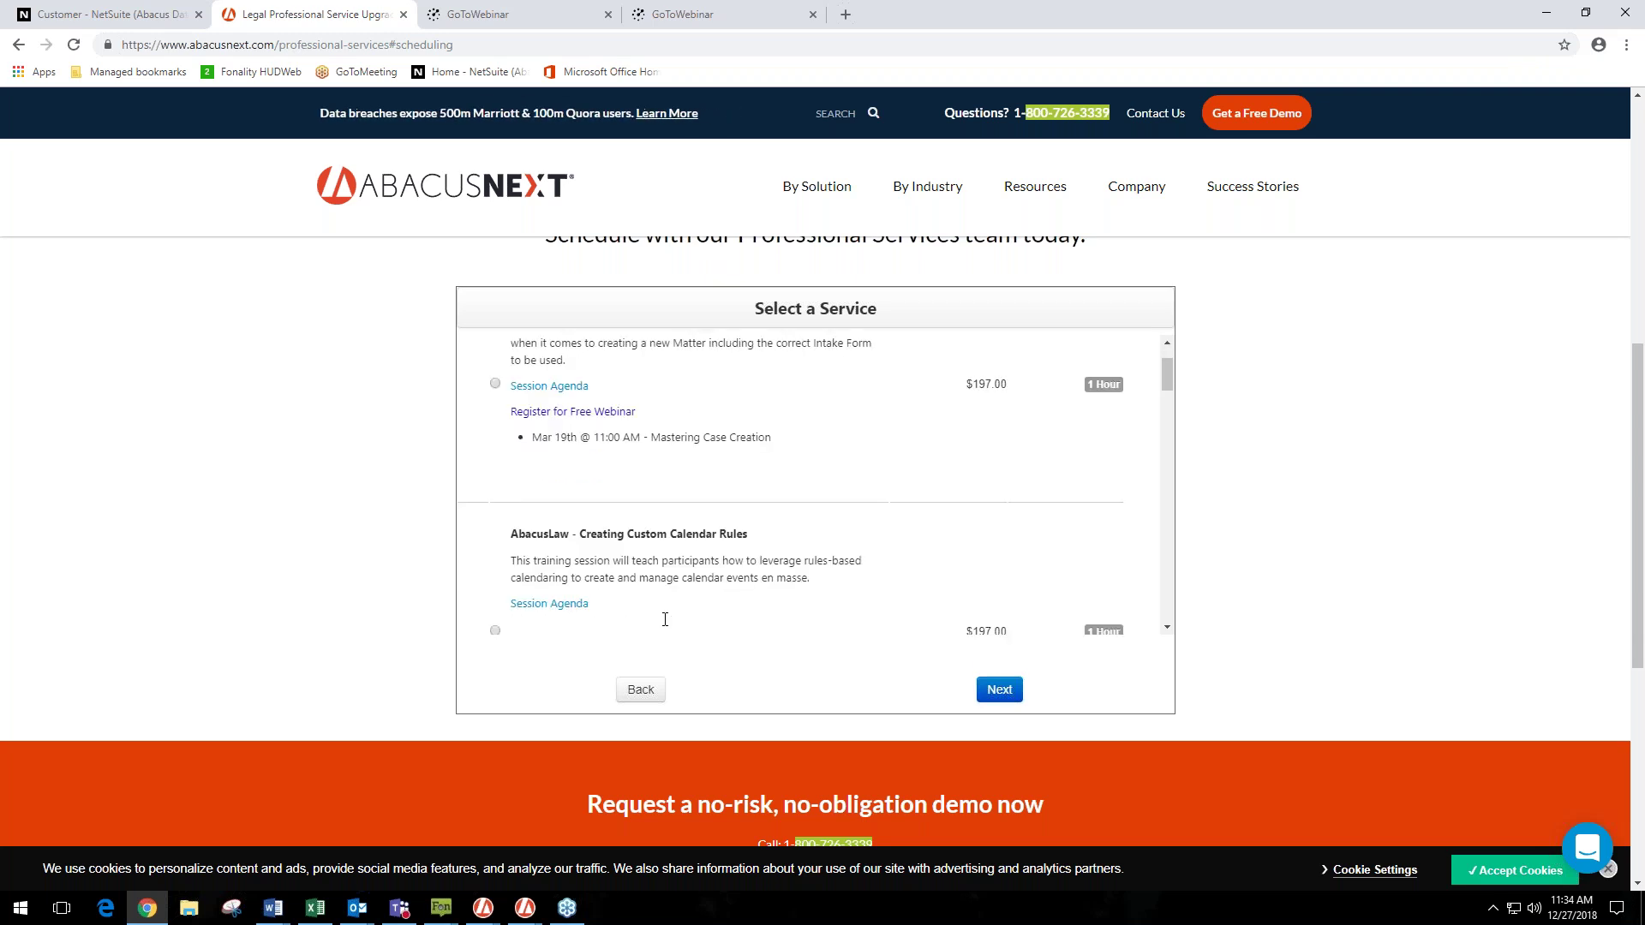
scroll(665, 619, down, 4)
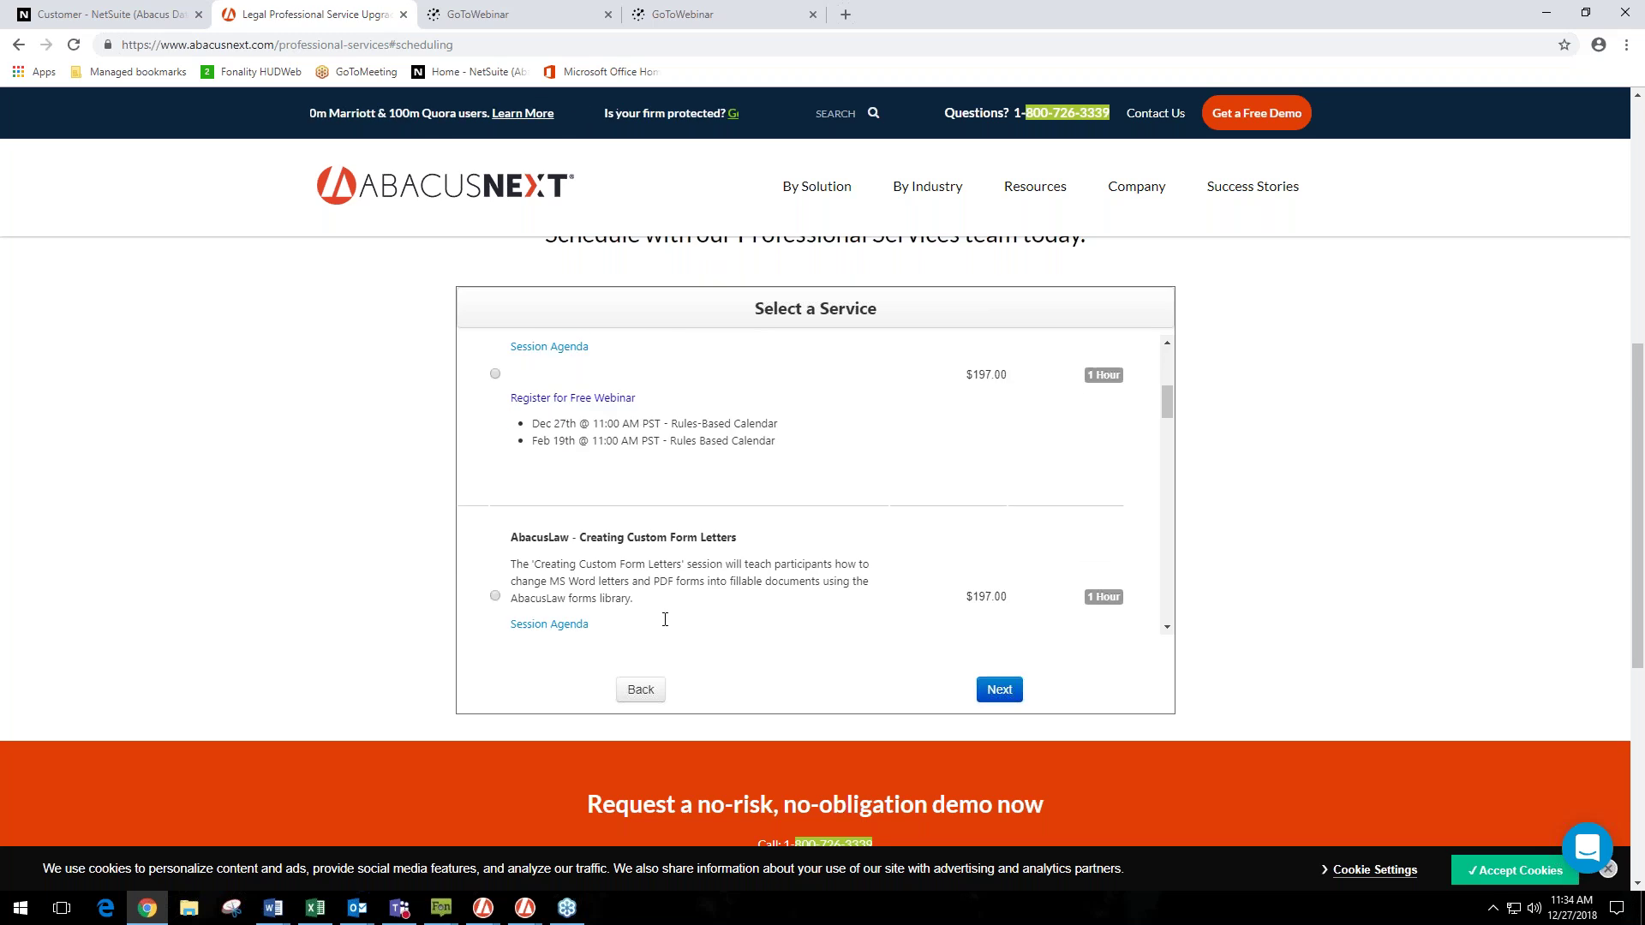
scroll(713, 532, down, 1)
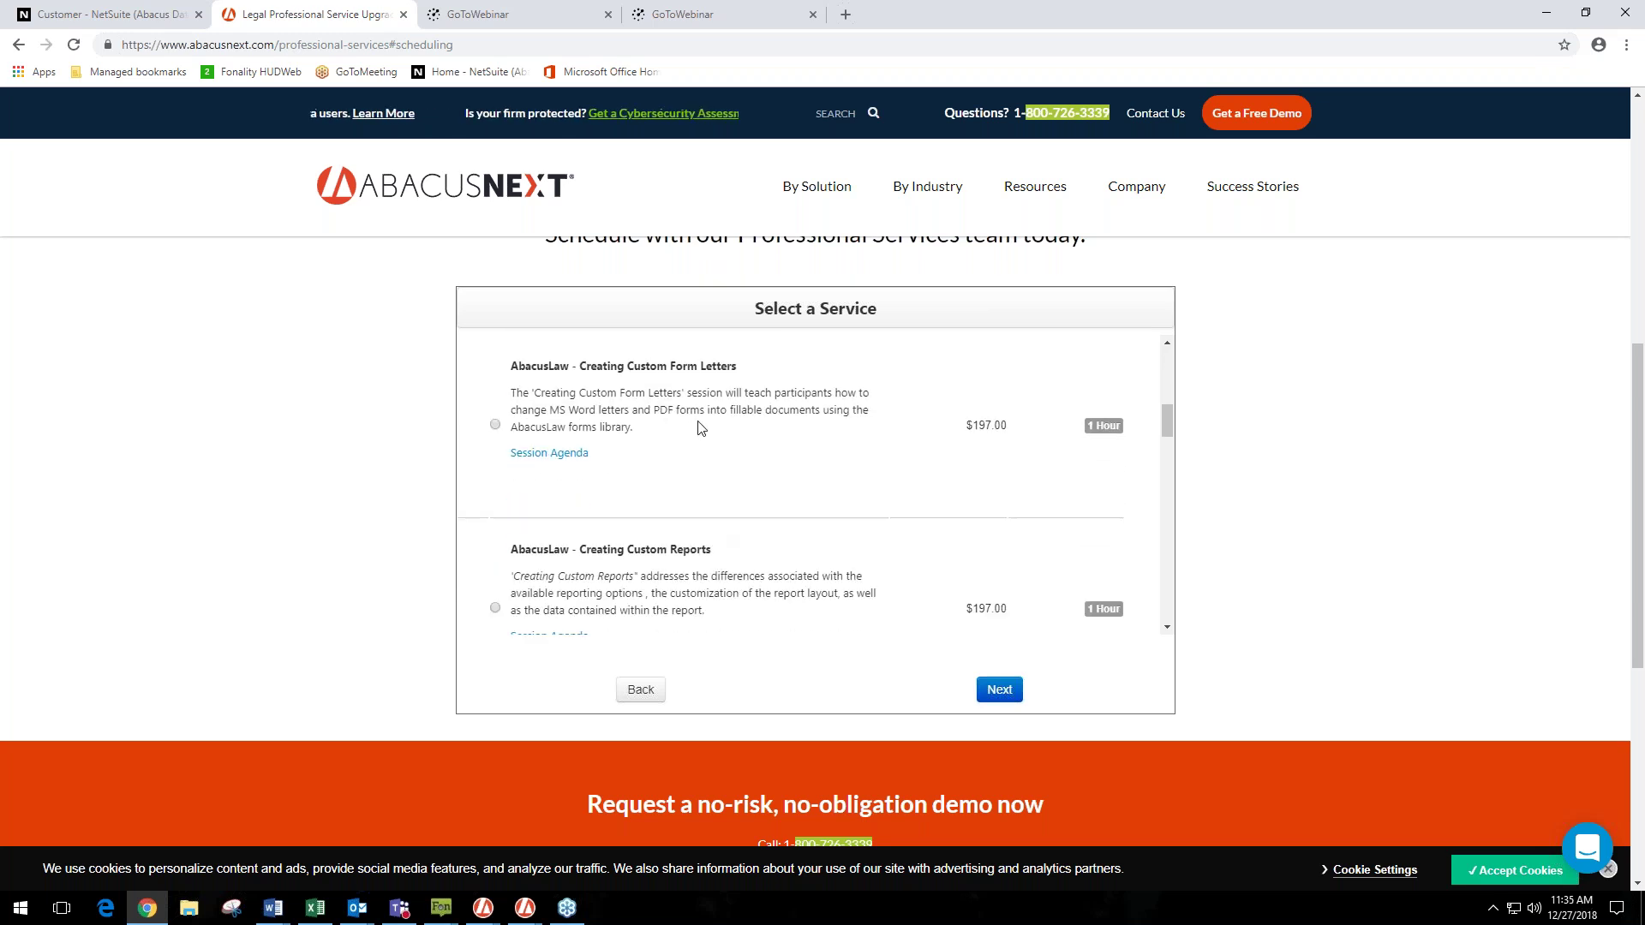
scroll(767, 611, down, 3)
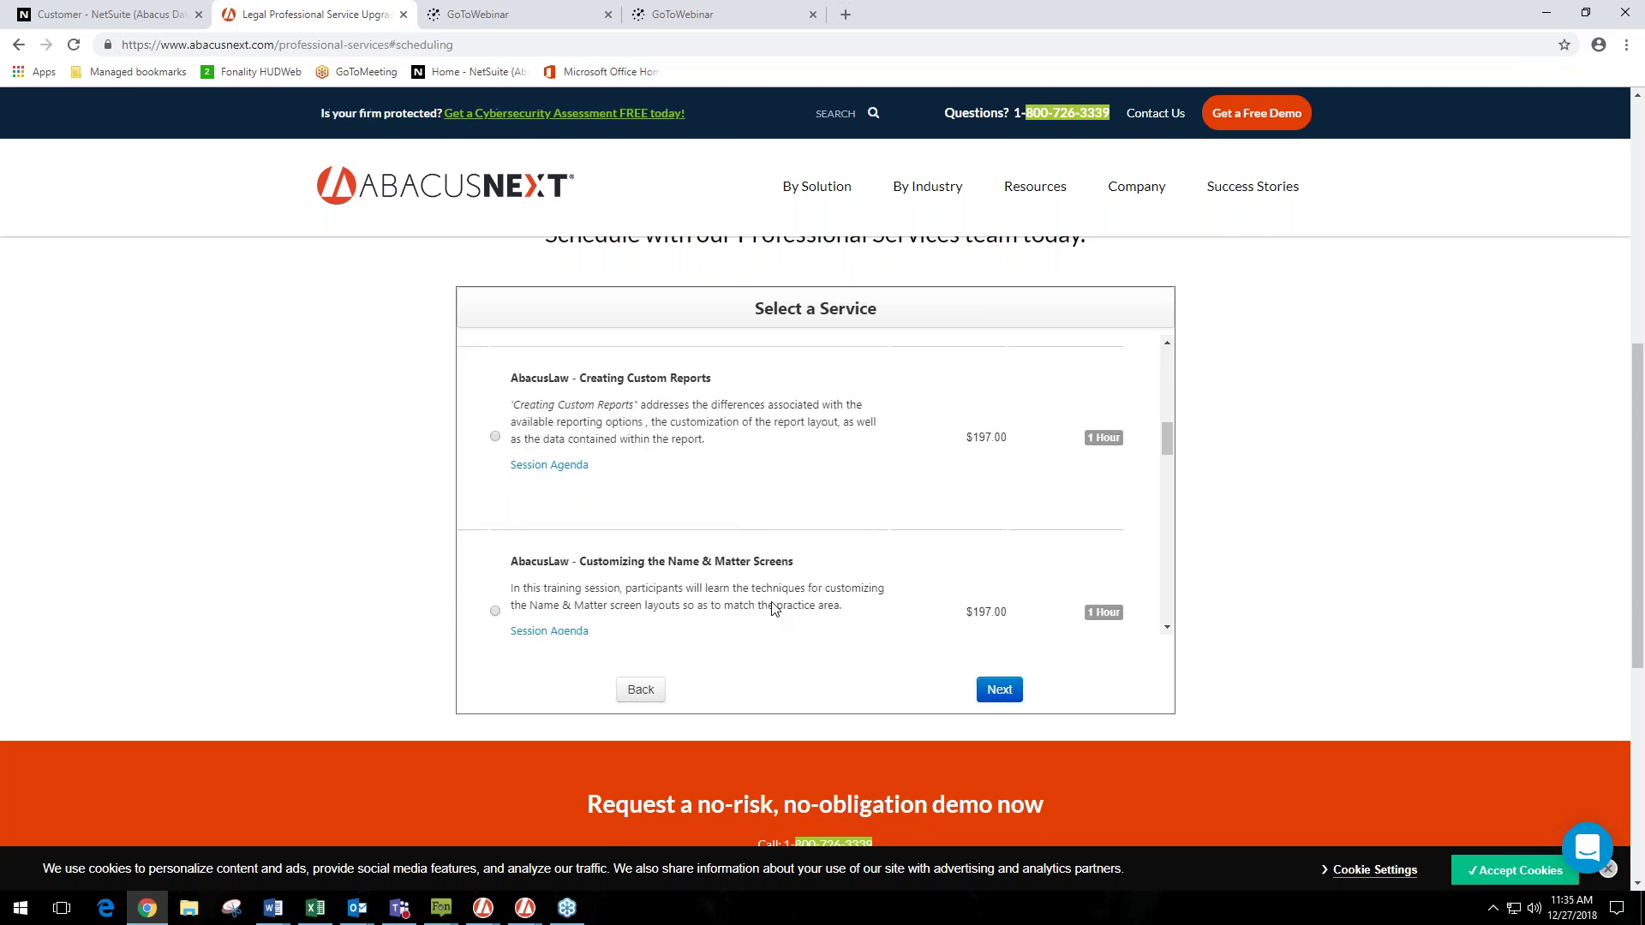
scroll(775, 610, down, 1)
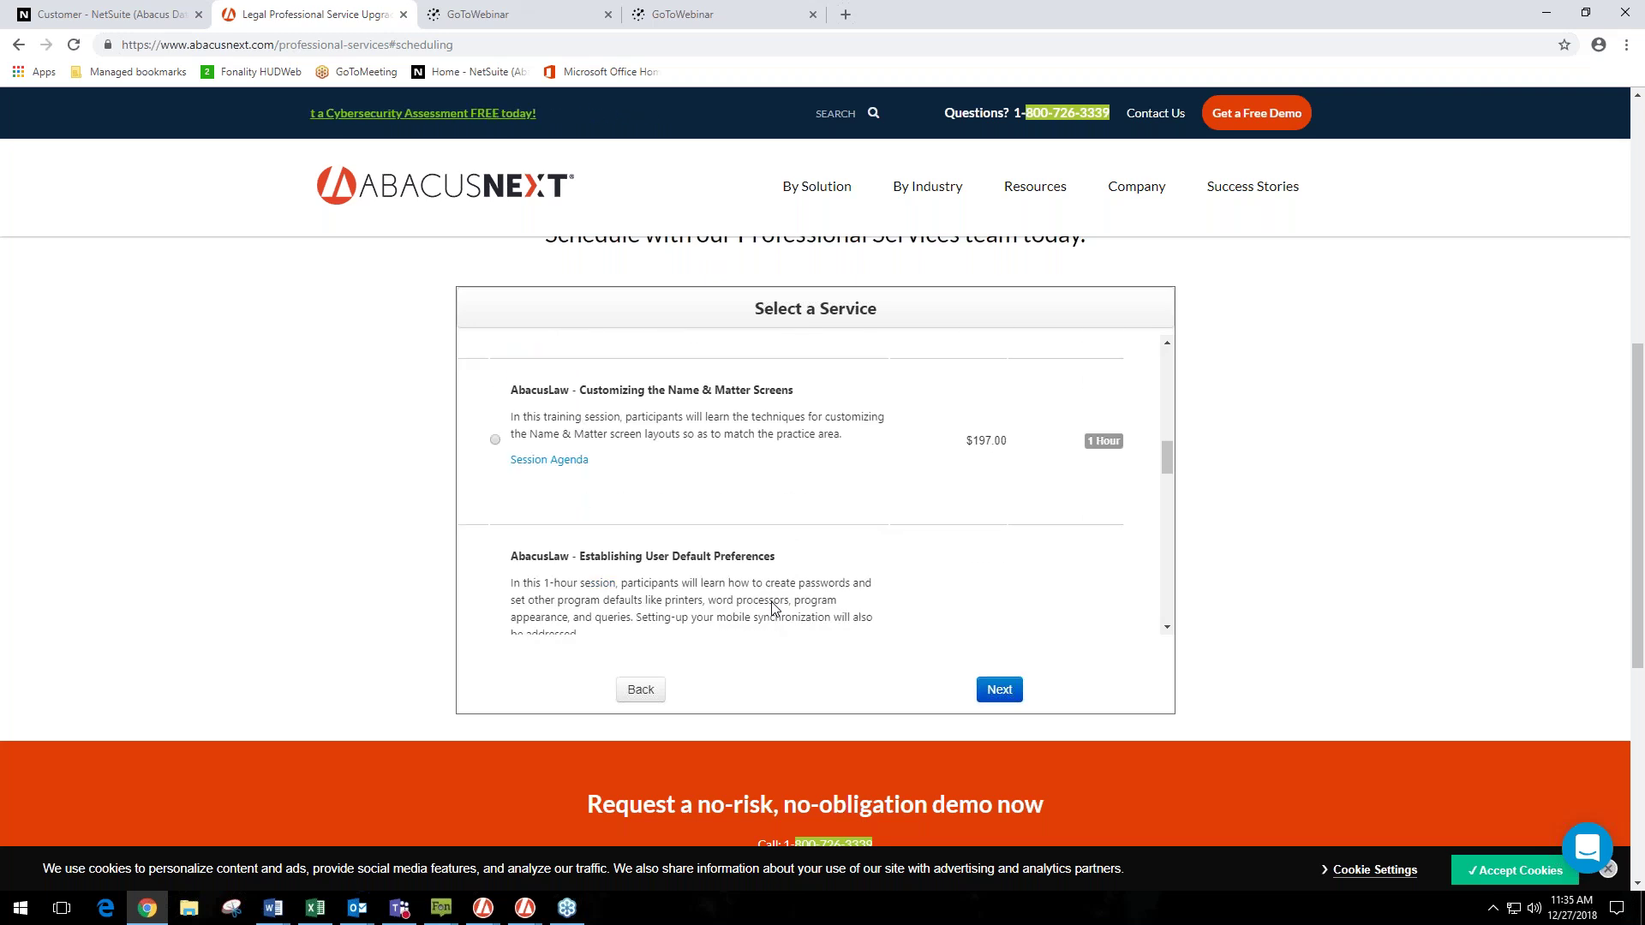
scroll(771, 606, down, 4)
scroll(694, 553, down, 3)
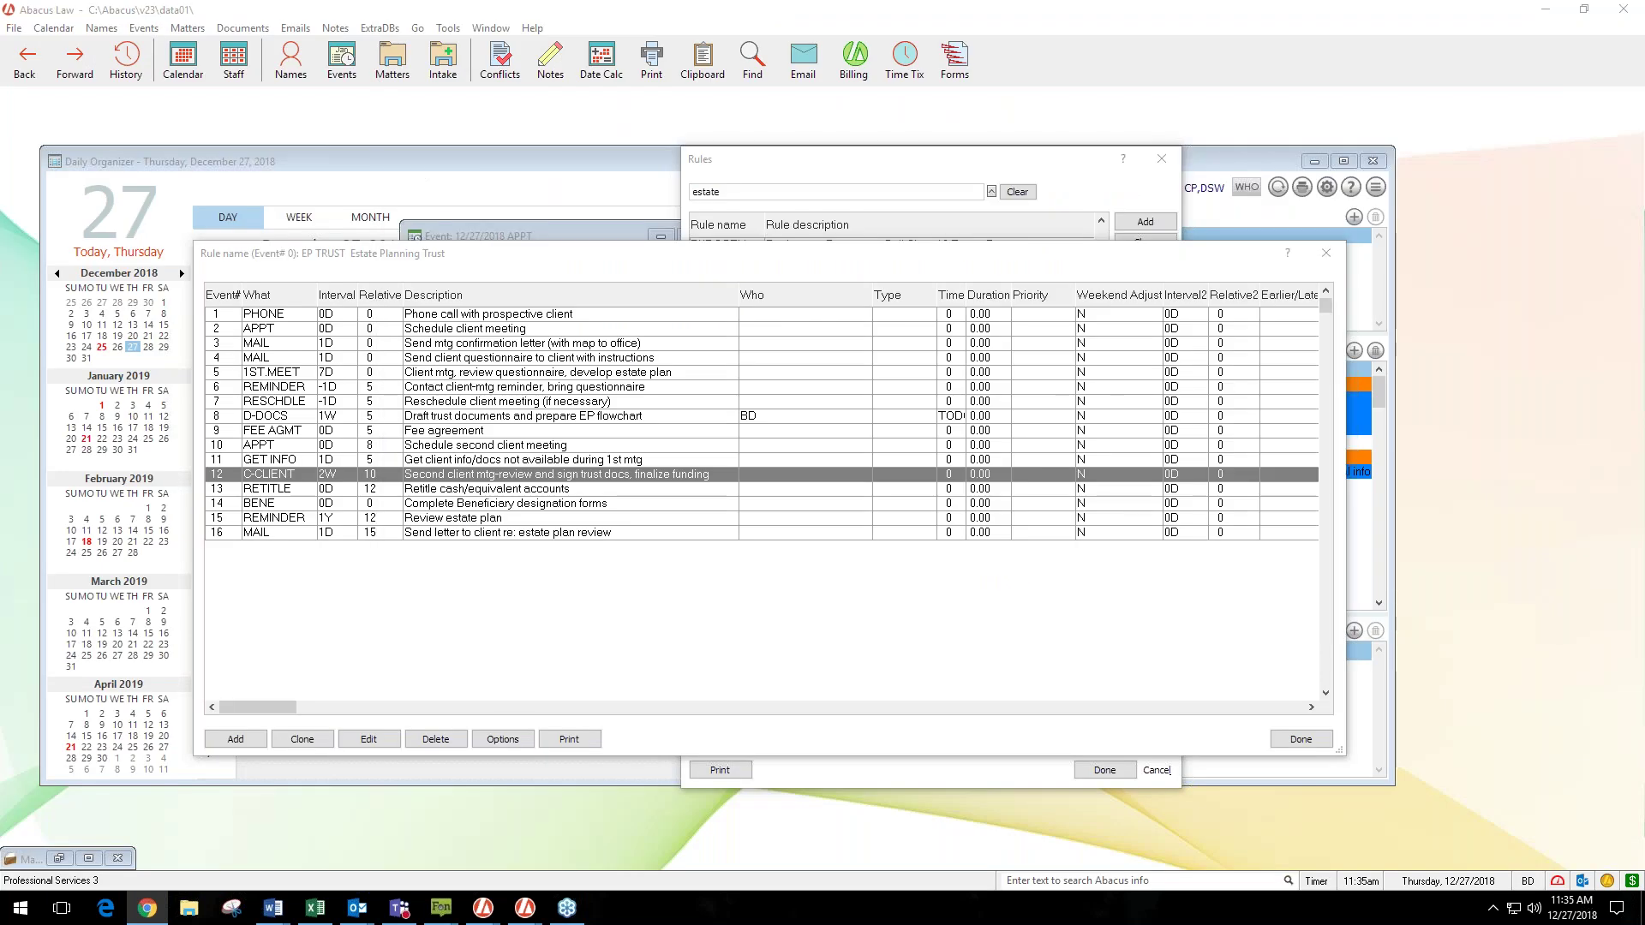
Step: Back in Abacus Law, close the Estate Planning Trust rule and the rules list, and discard the new event without saving
click(1337, 259)
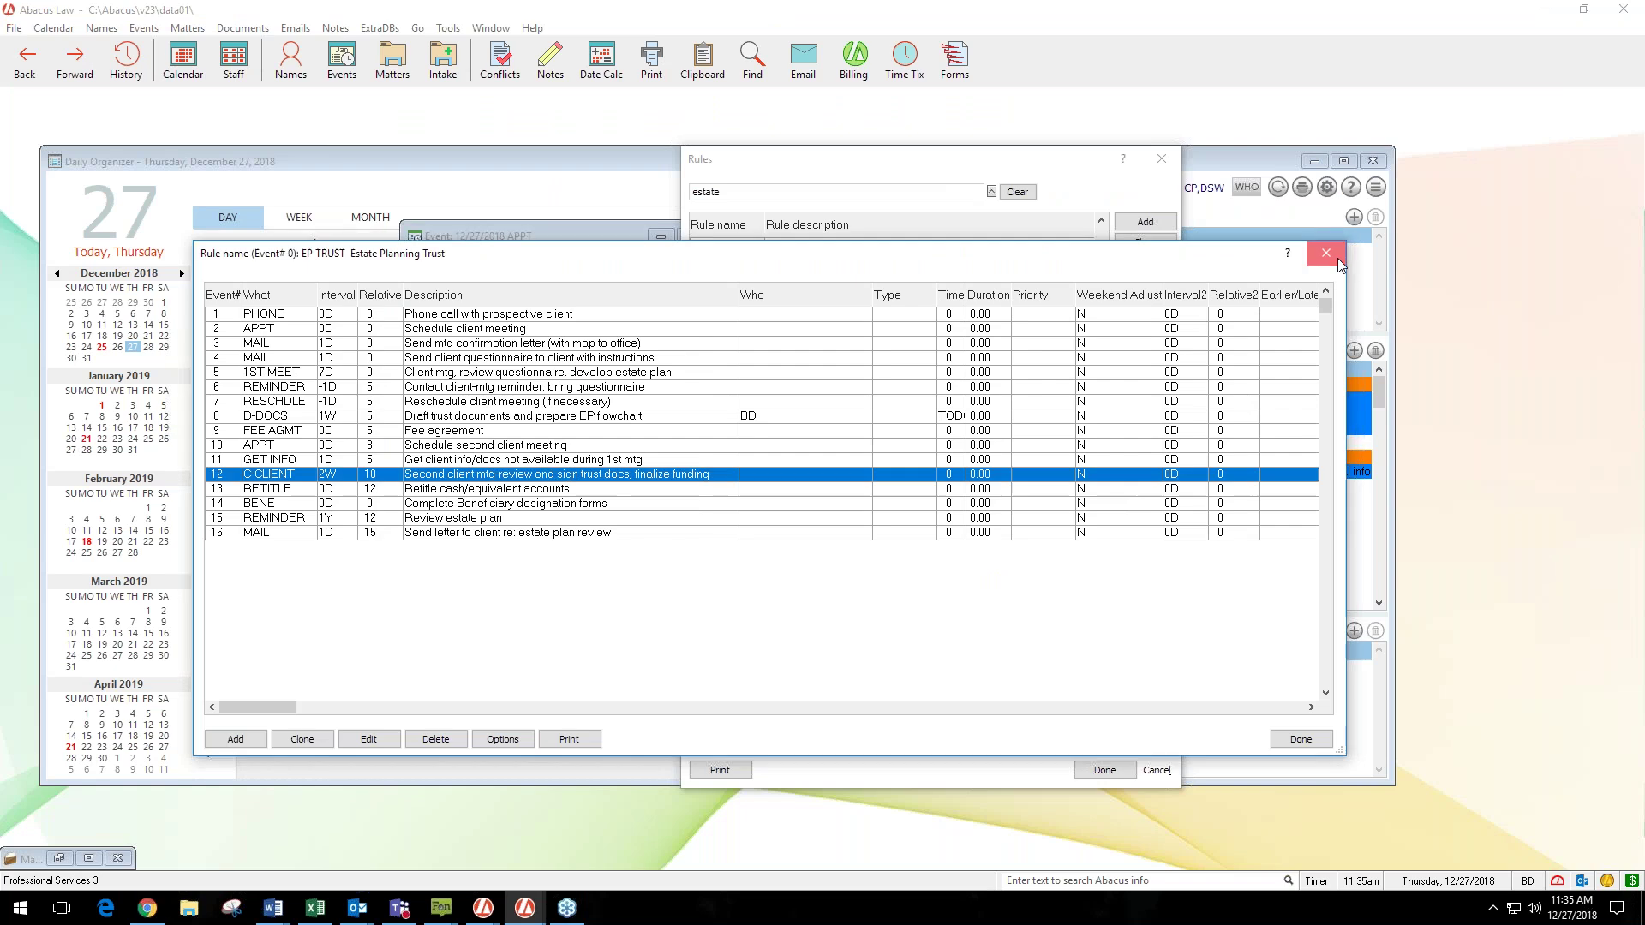
click(1171, 168)
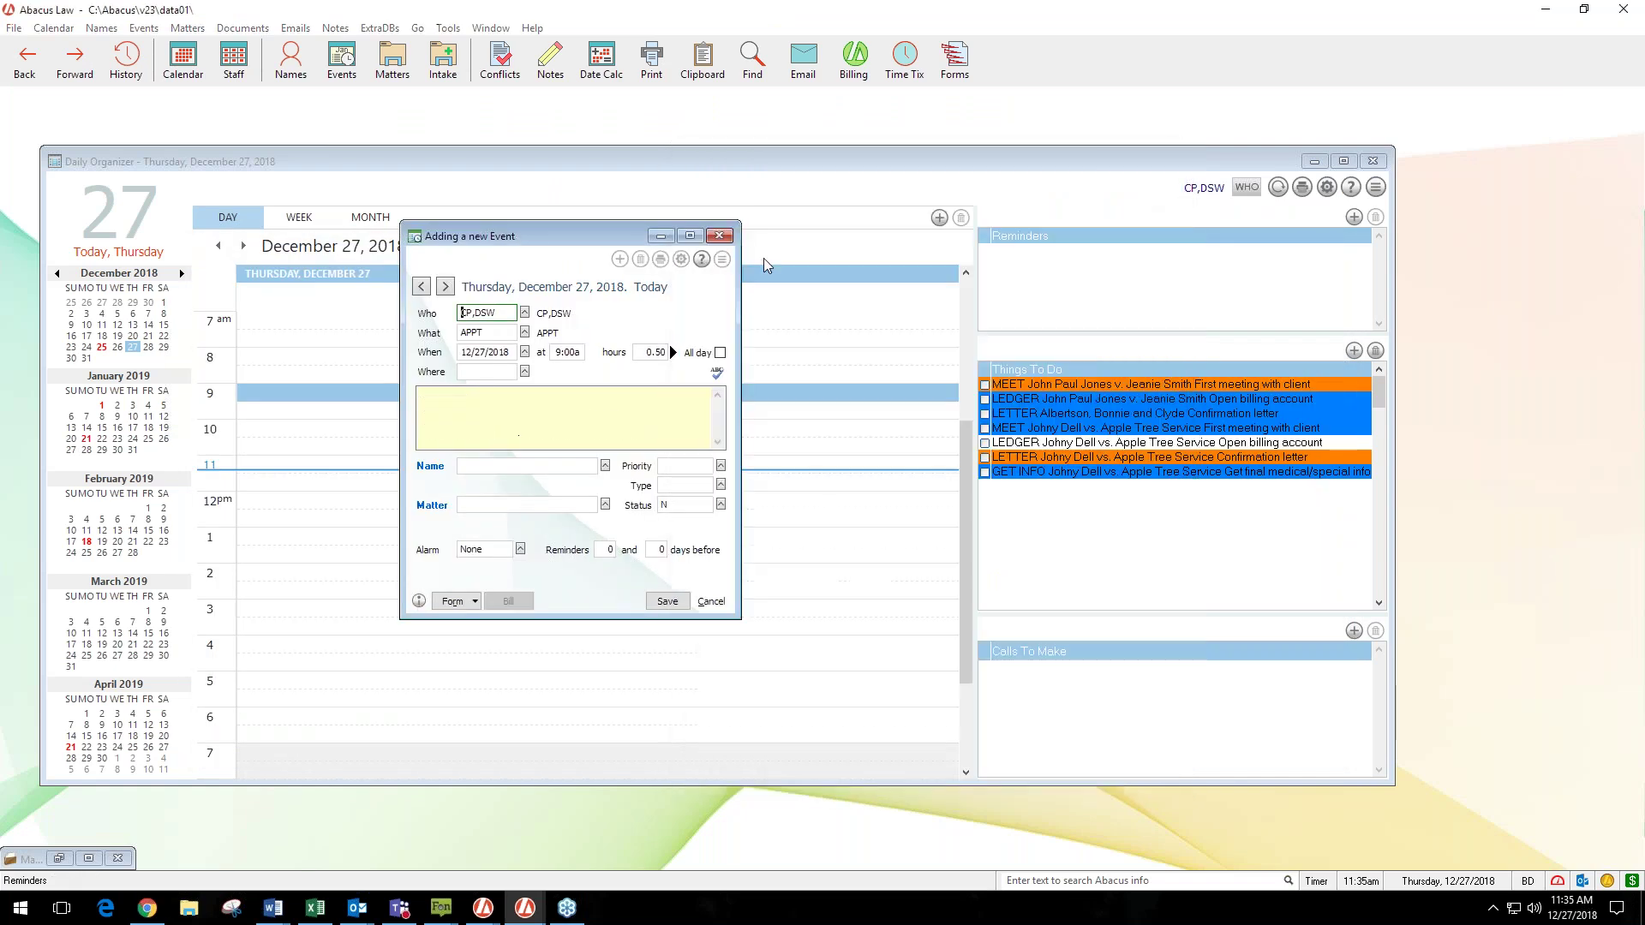
click(726, 238)
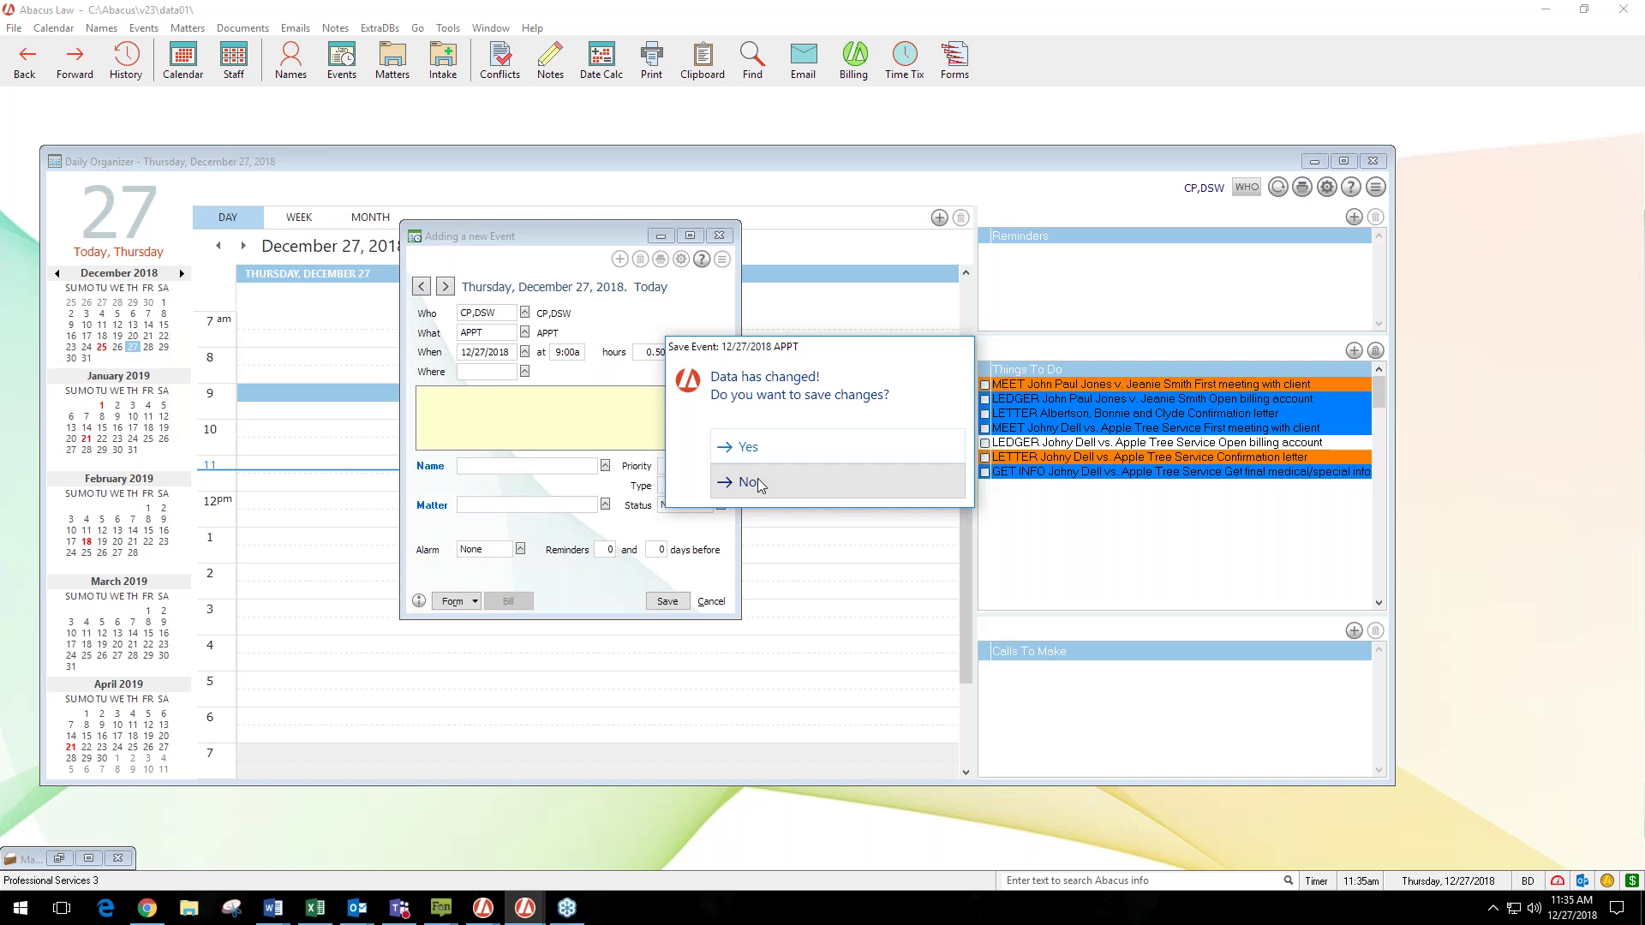
click(751, 482)
Step: Open the IMM-FAM1 matter from the matters list, show its events, and open the 02/05/2018 Deposition event
click(392, 59)
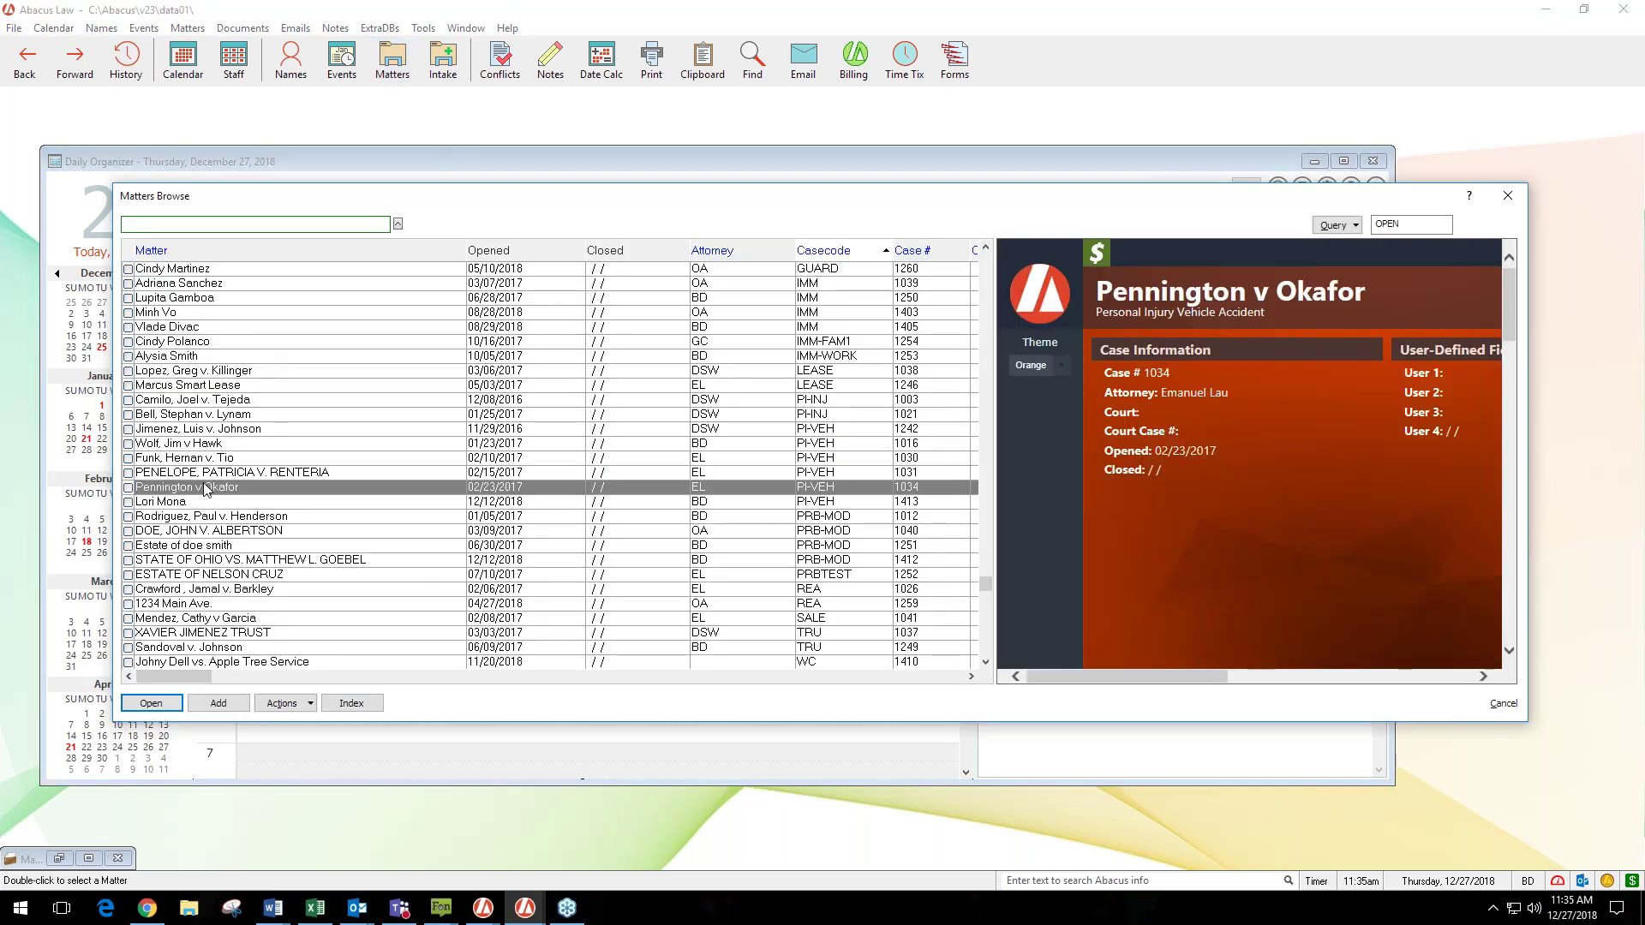
click(201, 341)
double_click(233, 343)
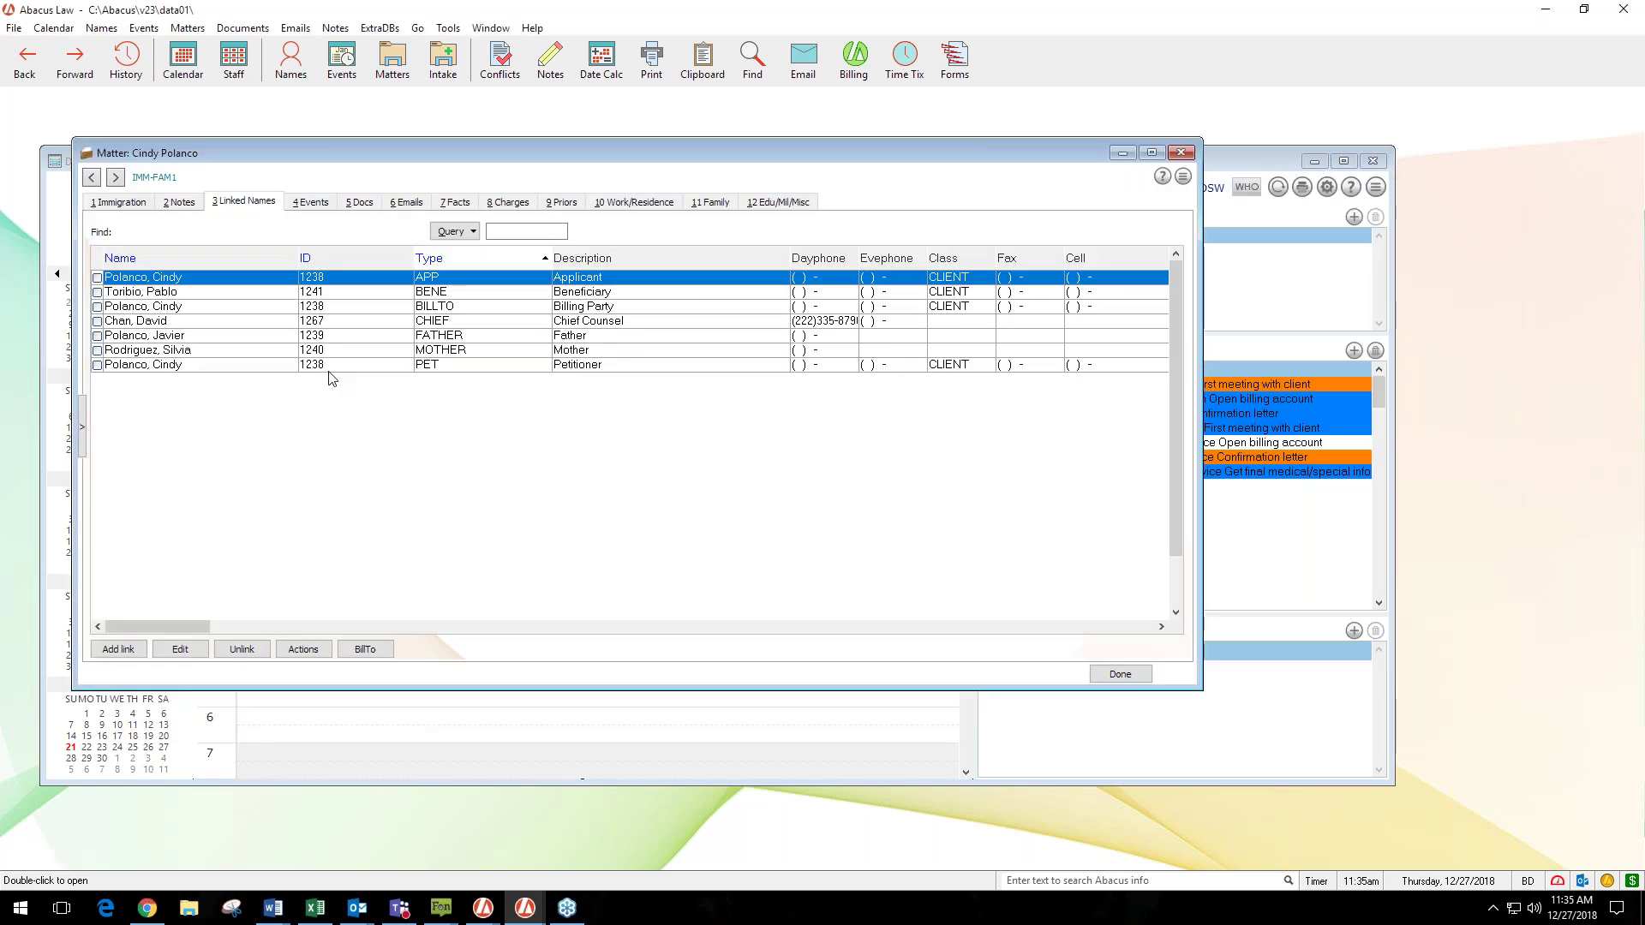
click(314, 204)
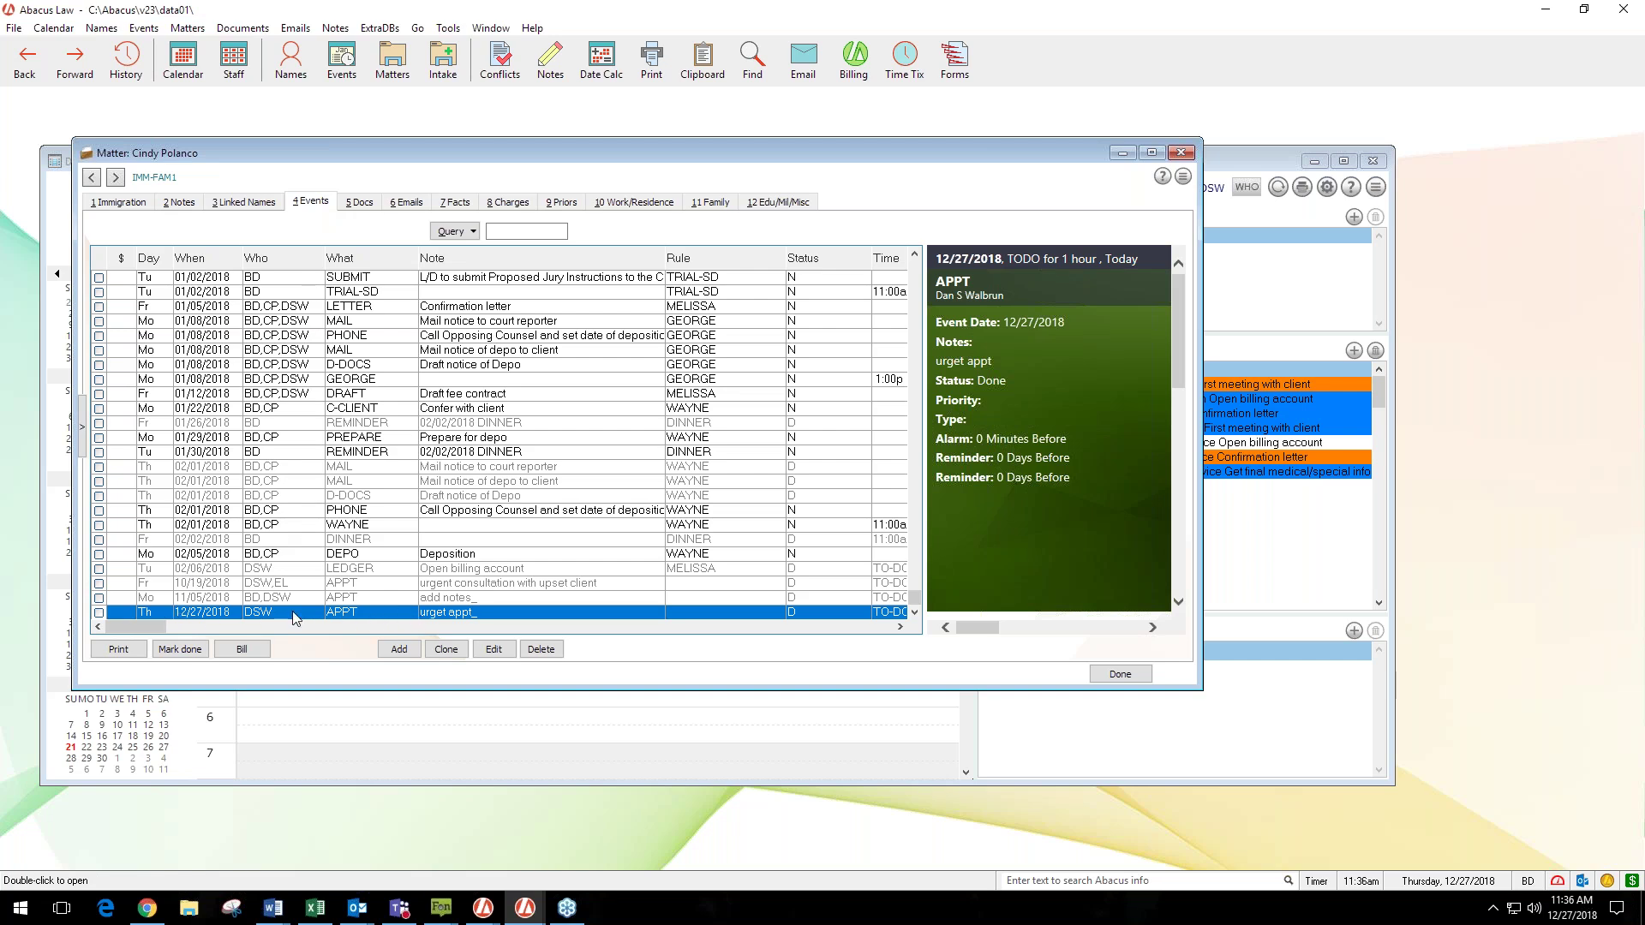
double_click(287, 557)
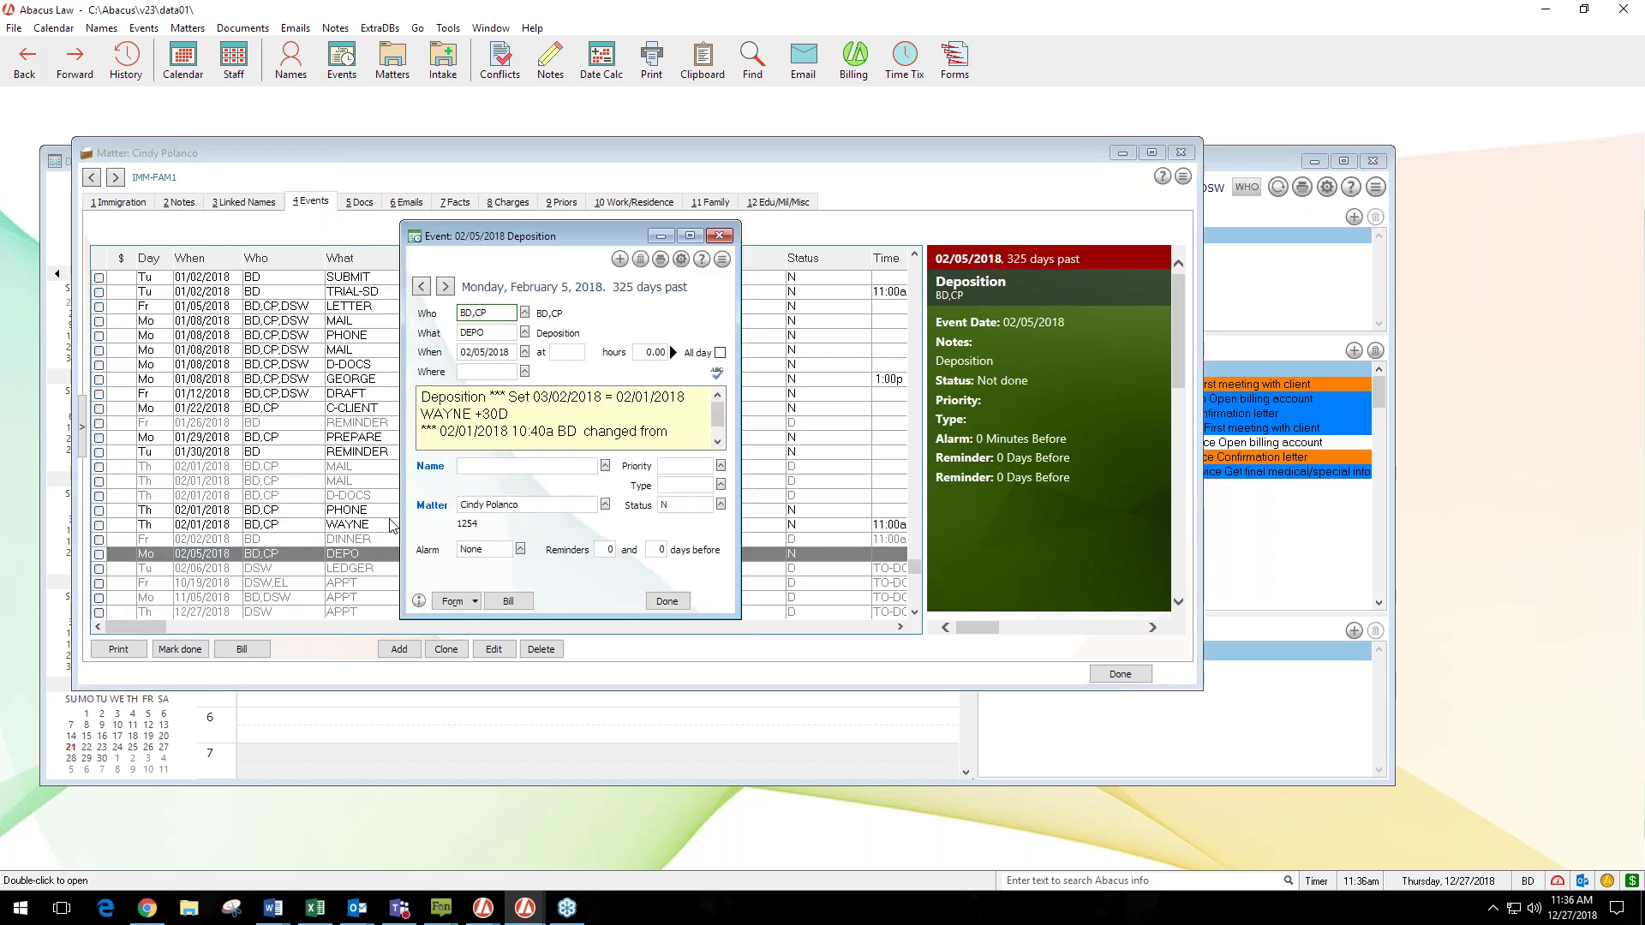
Step: Try to reassign the 02/05/2018 Deposition event to DSW only, and close the event without saving the change
drag(503, 314, 434, 311)
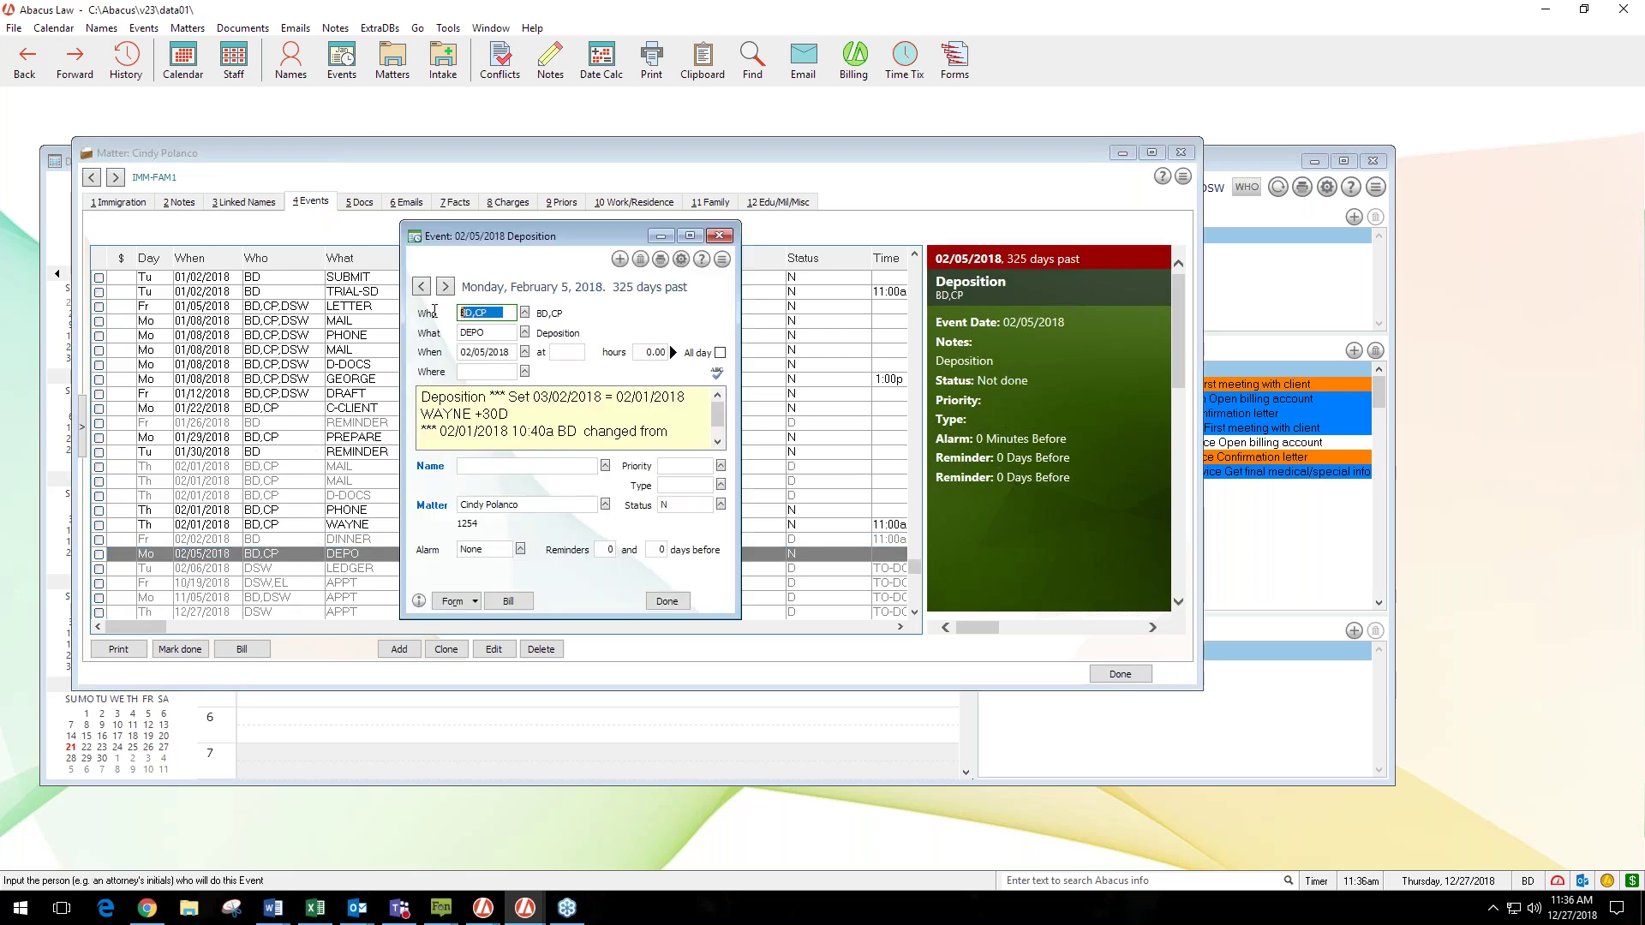
click(526, 315)
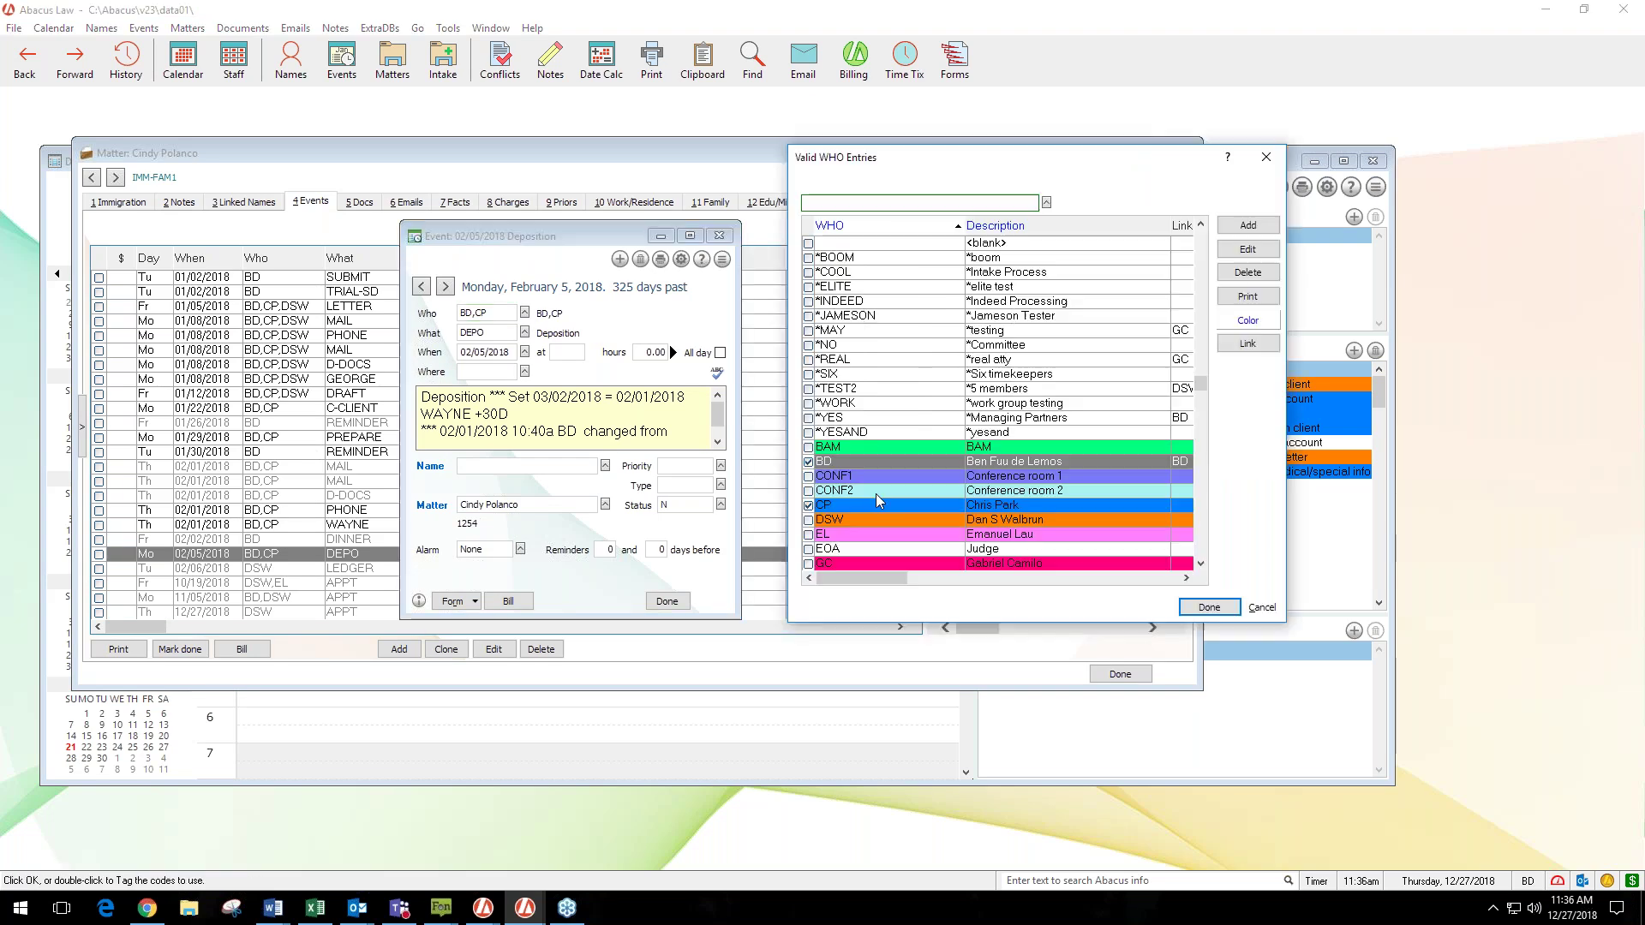
click(809, 520)
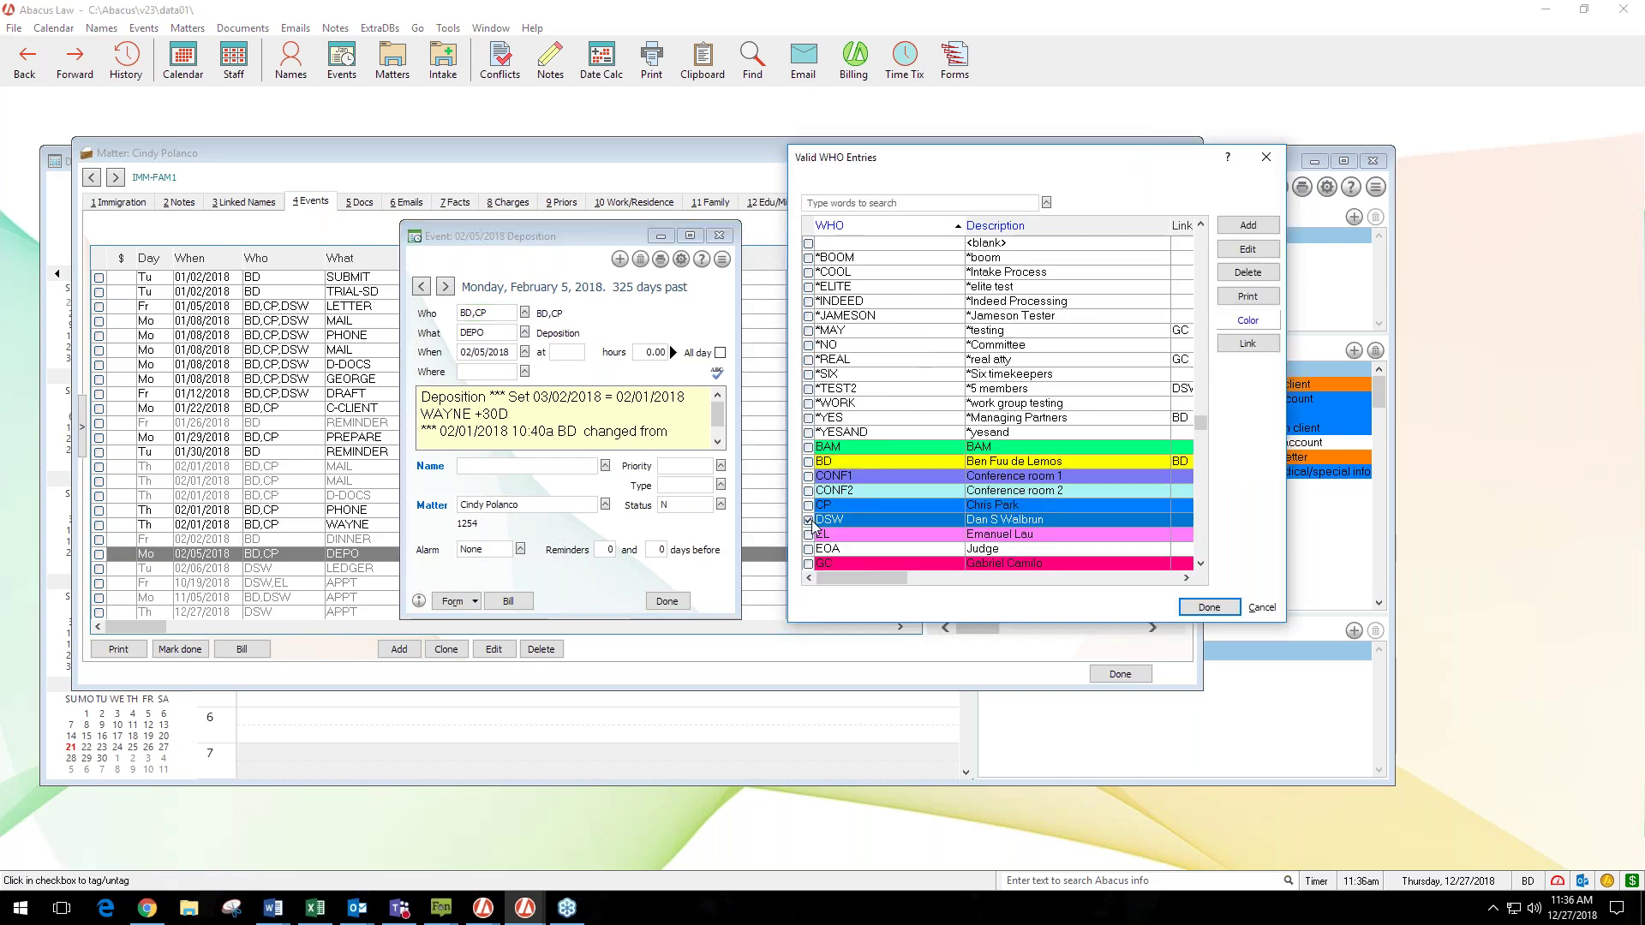
click(1208, 607)
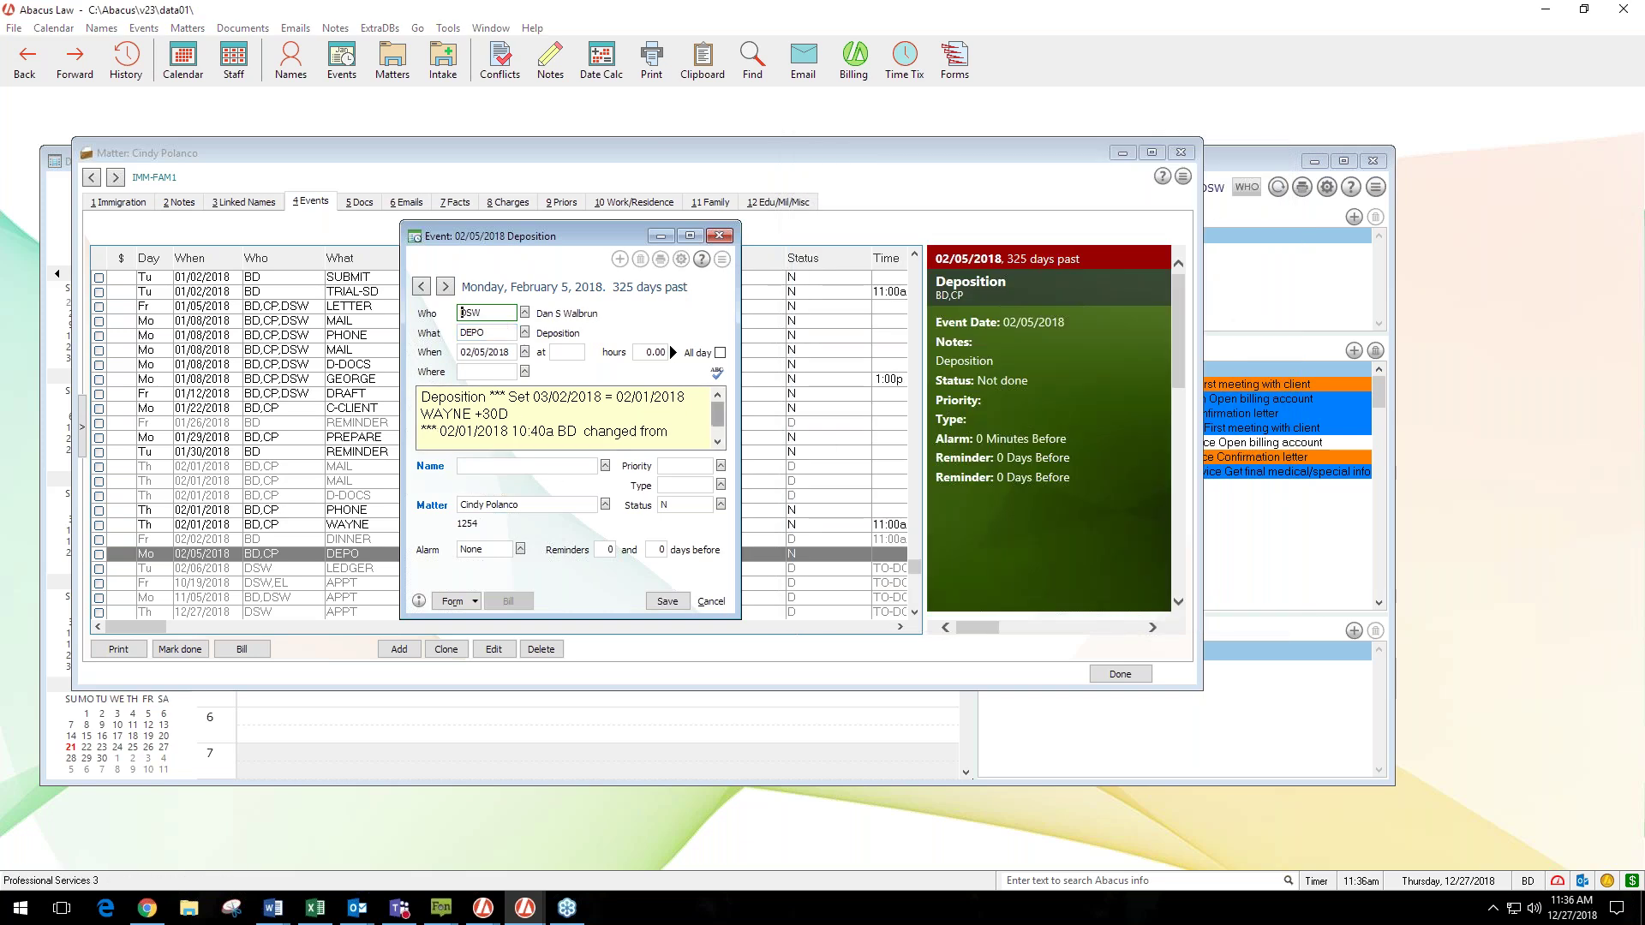
click(495, 395)
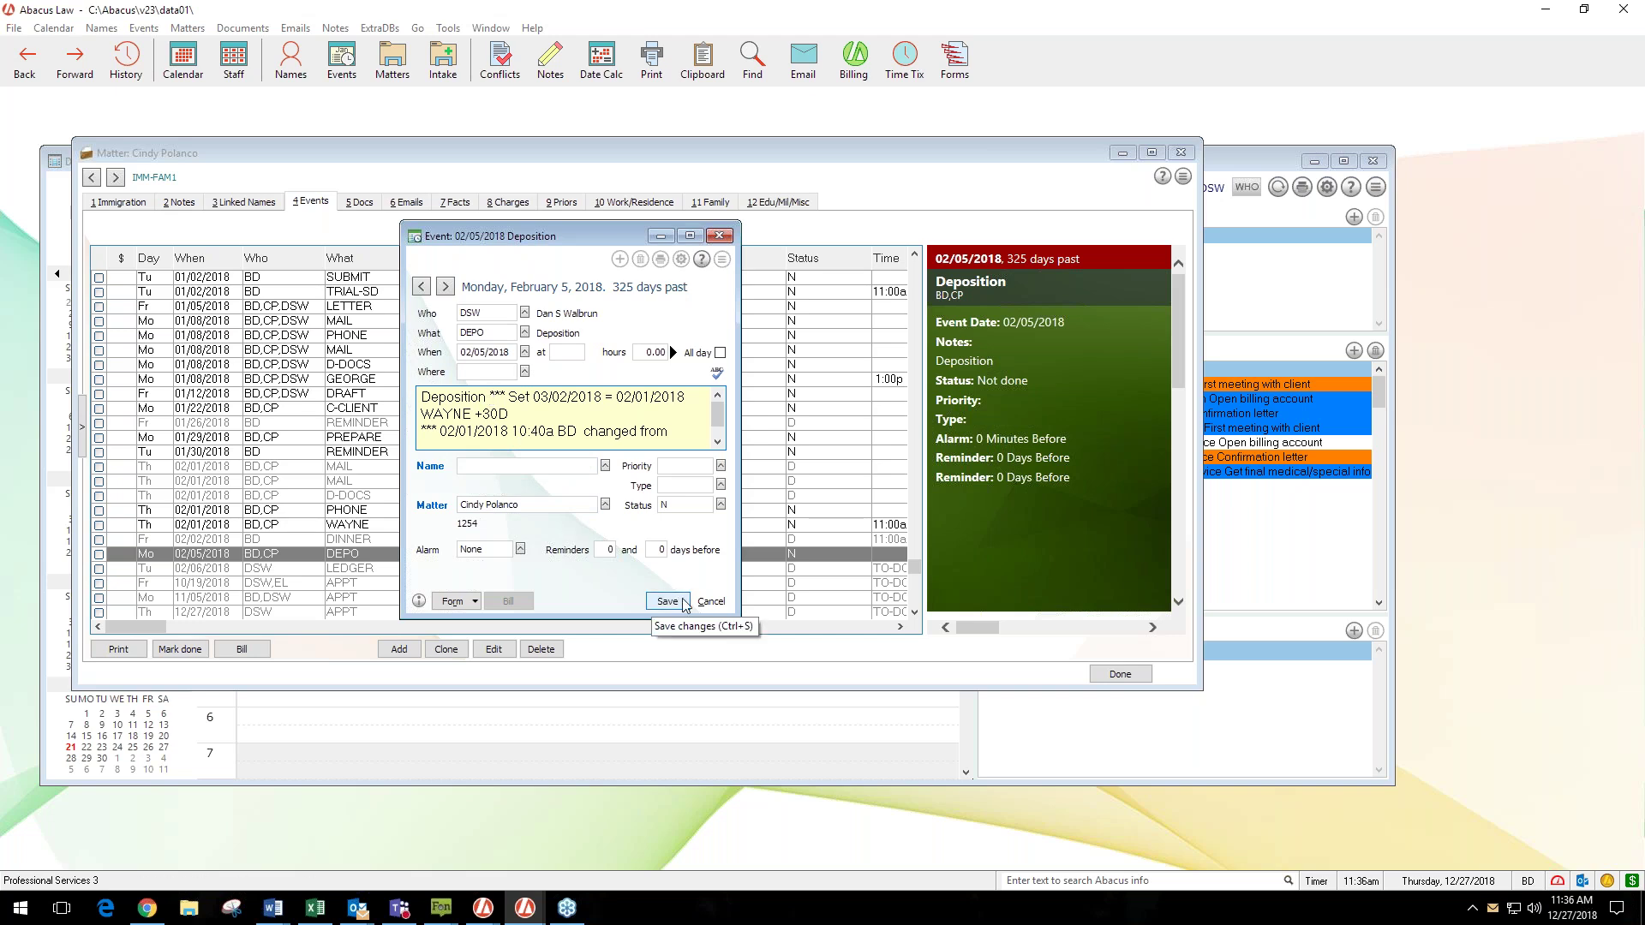
click(711, 601)
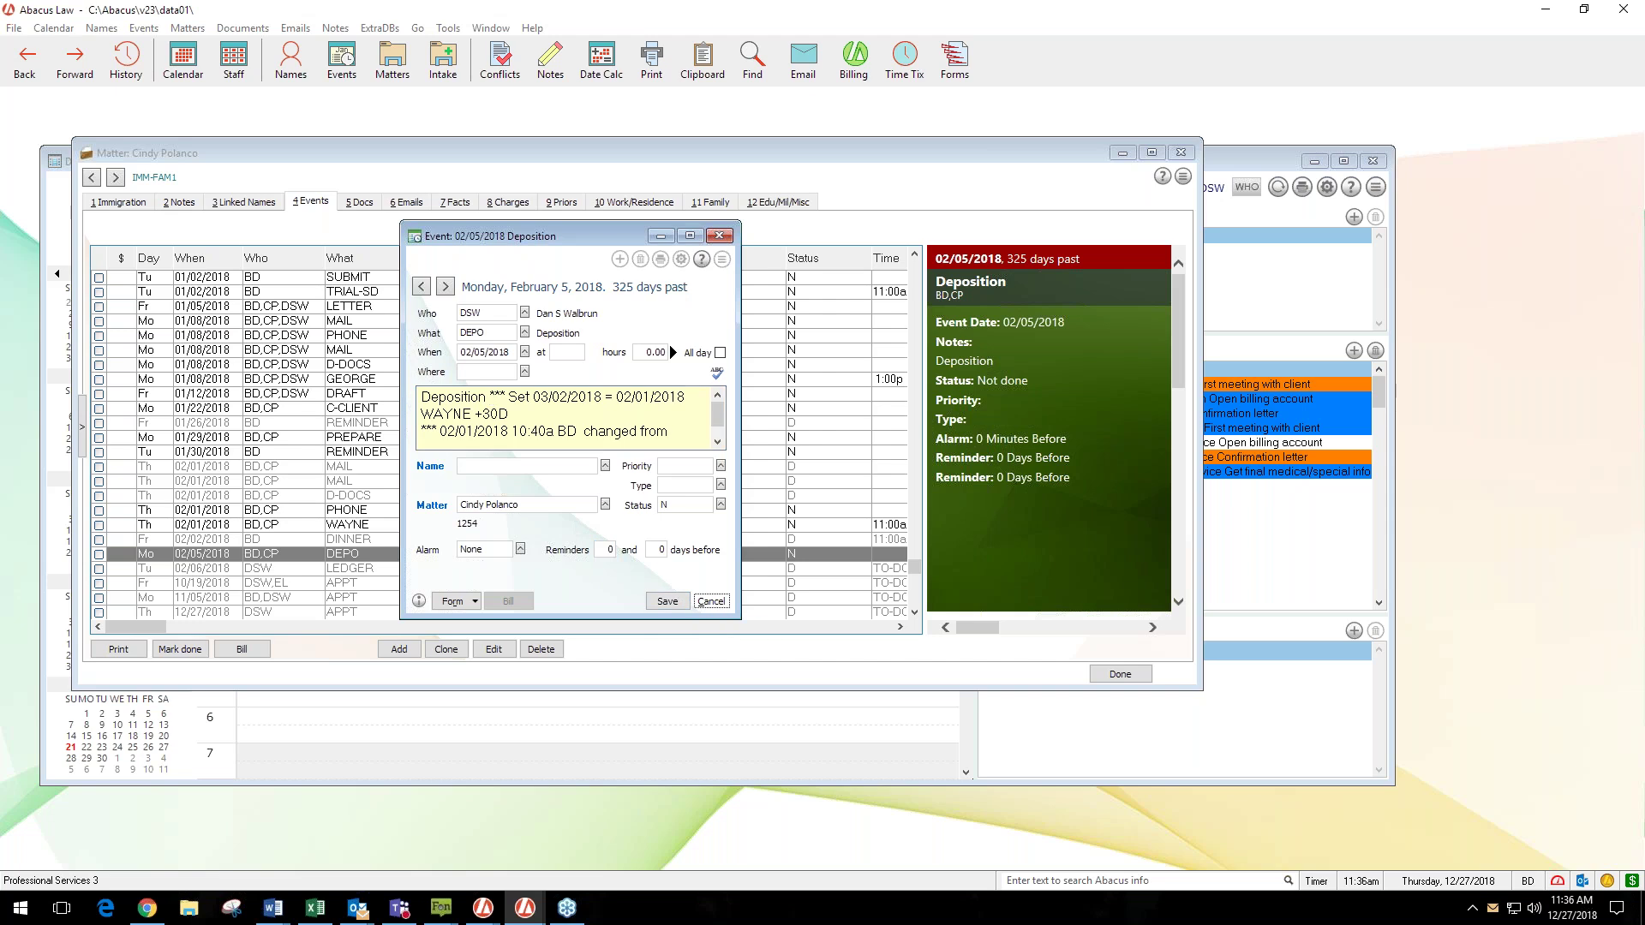
click(838, 480)
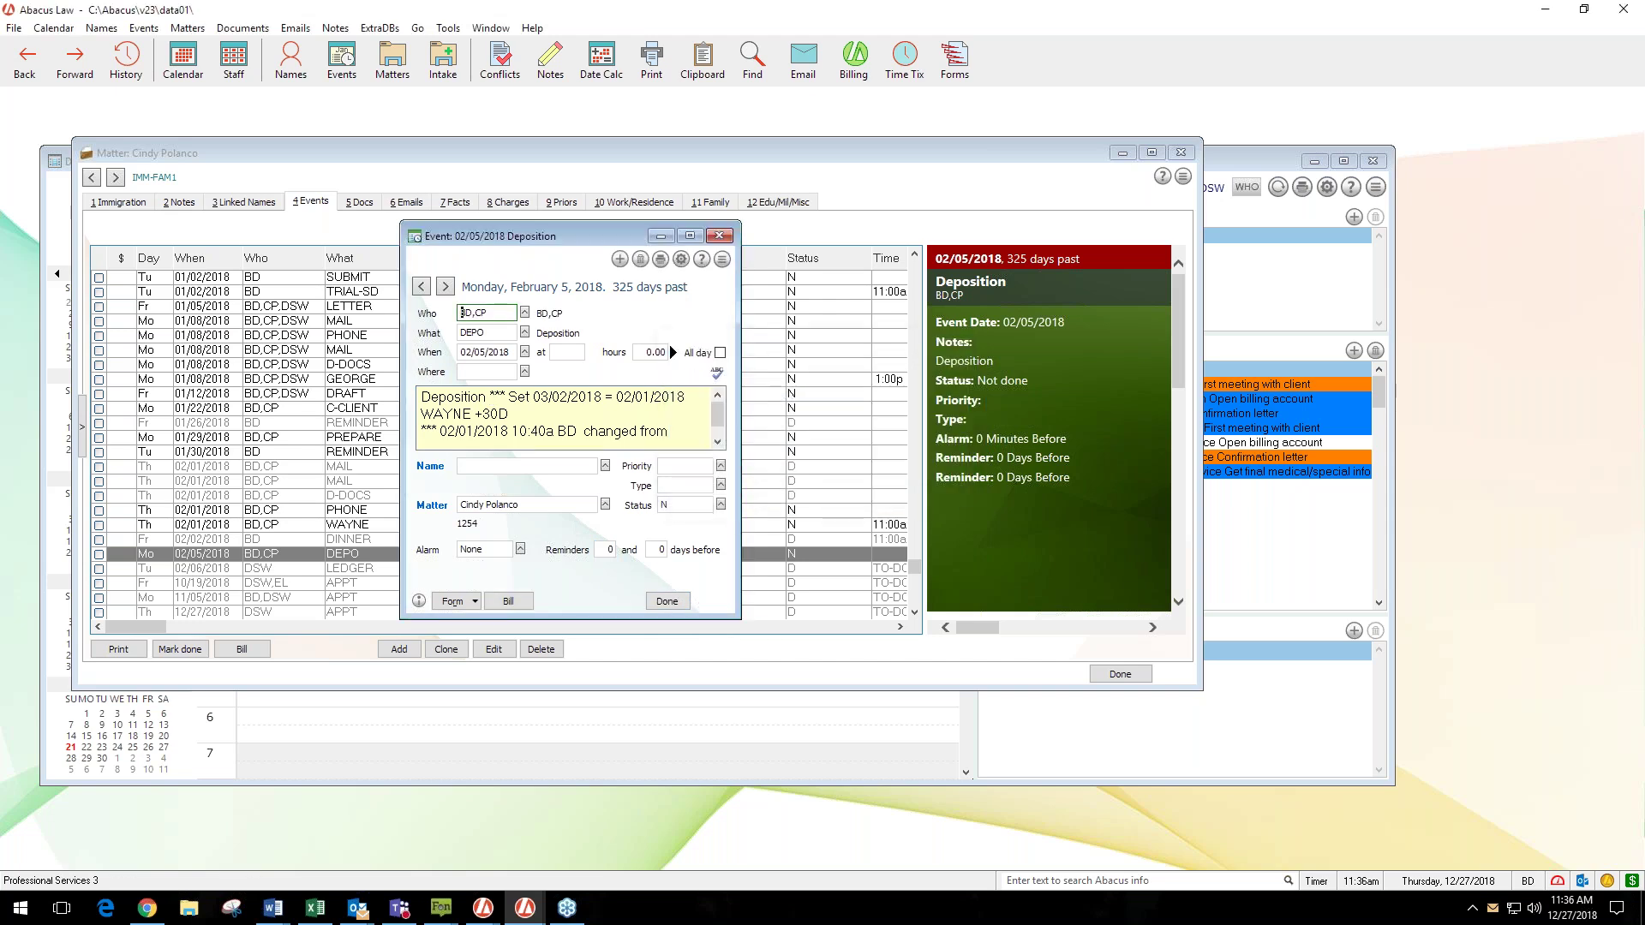
click(720, 237)
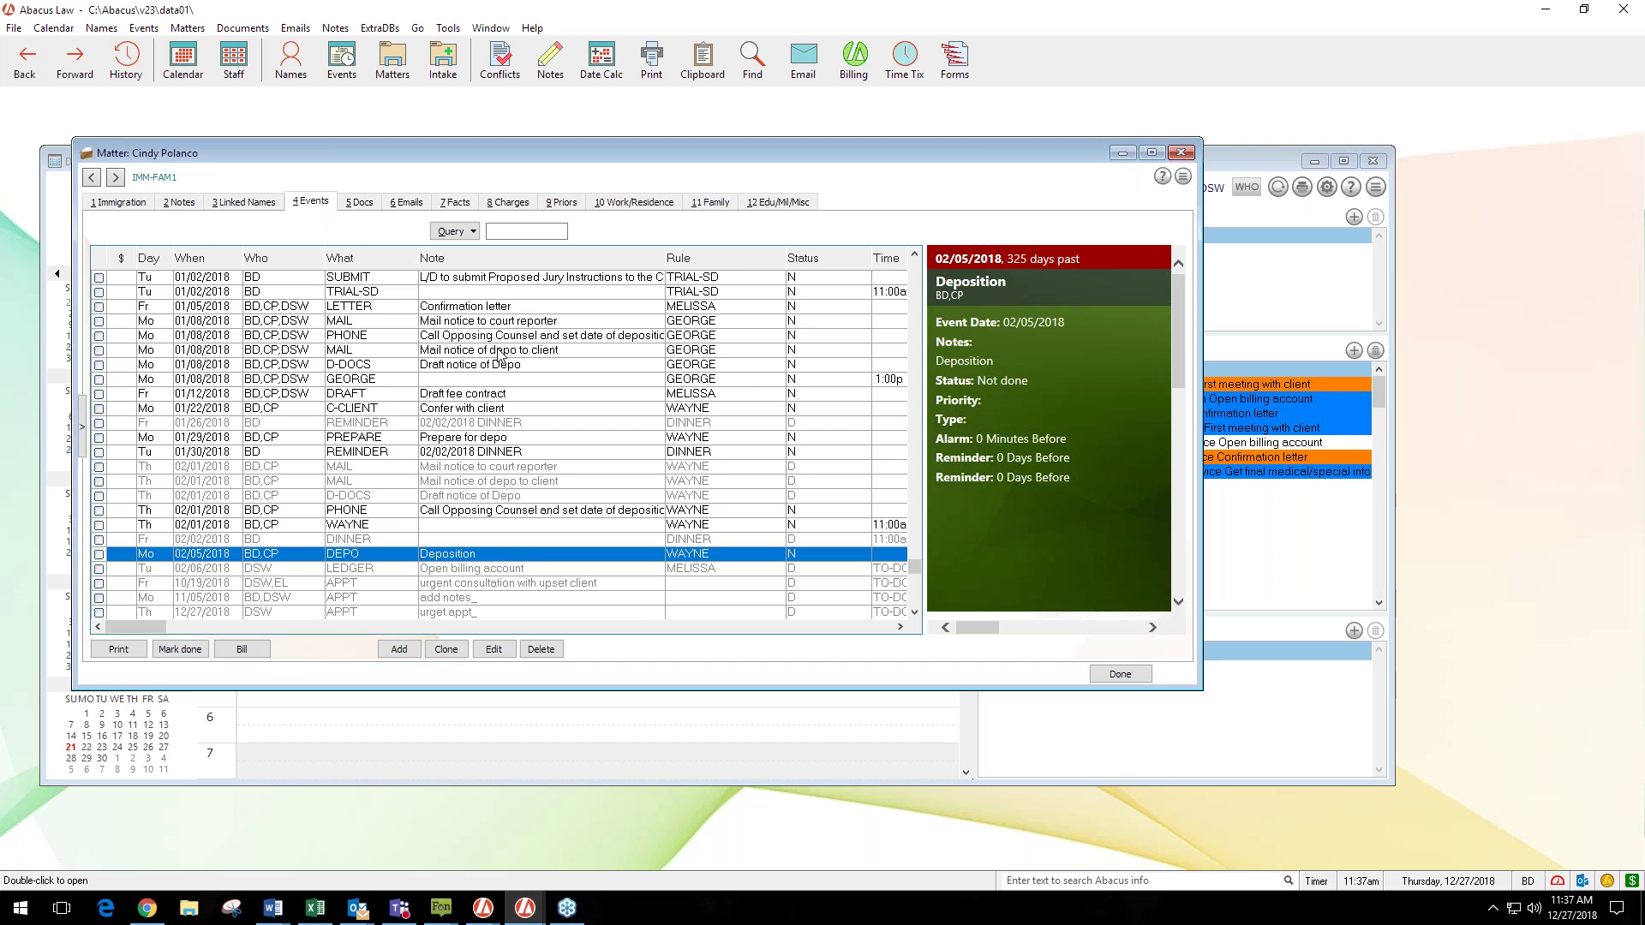
Step: Open the 02/01/2018 PHONE event generated by the WAYNE rule, examine its note text and rule date calculation, and close it
double_click(455, 514)
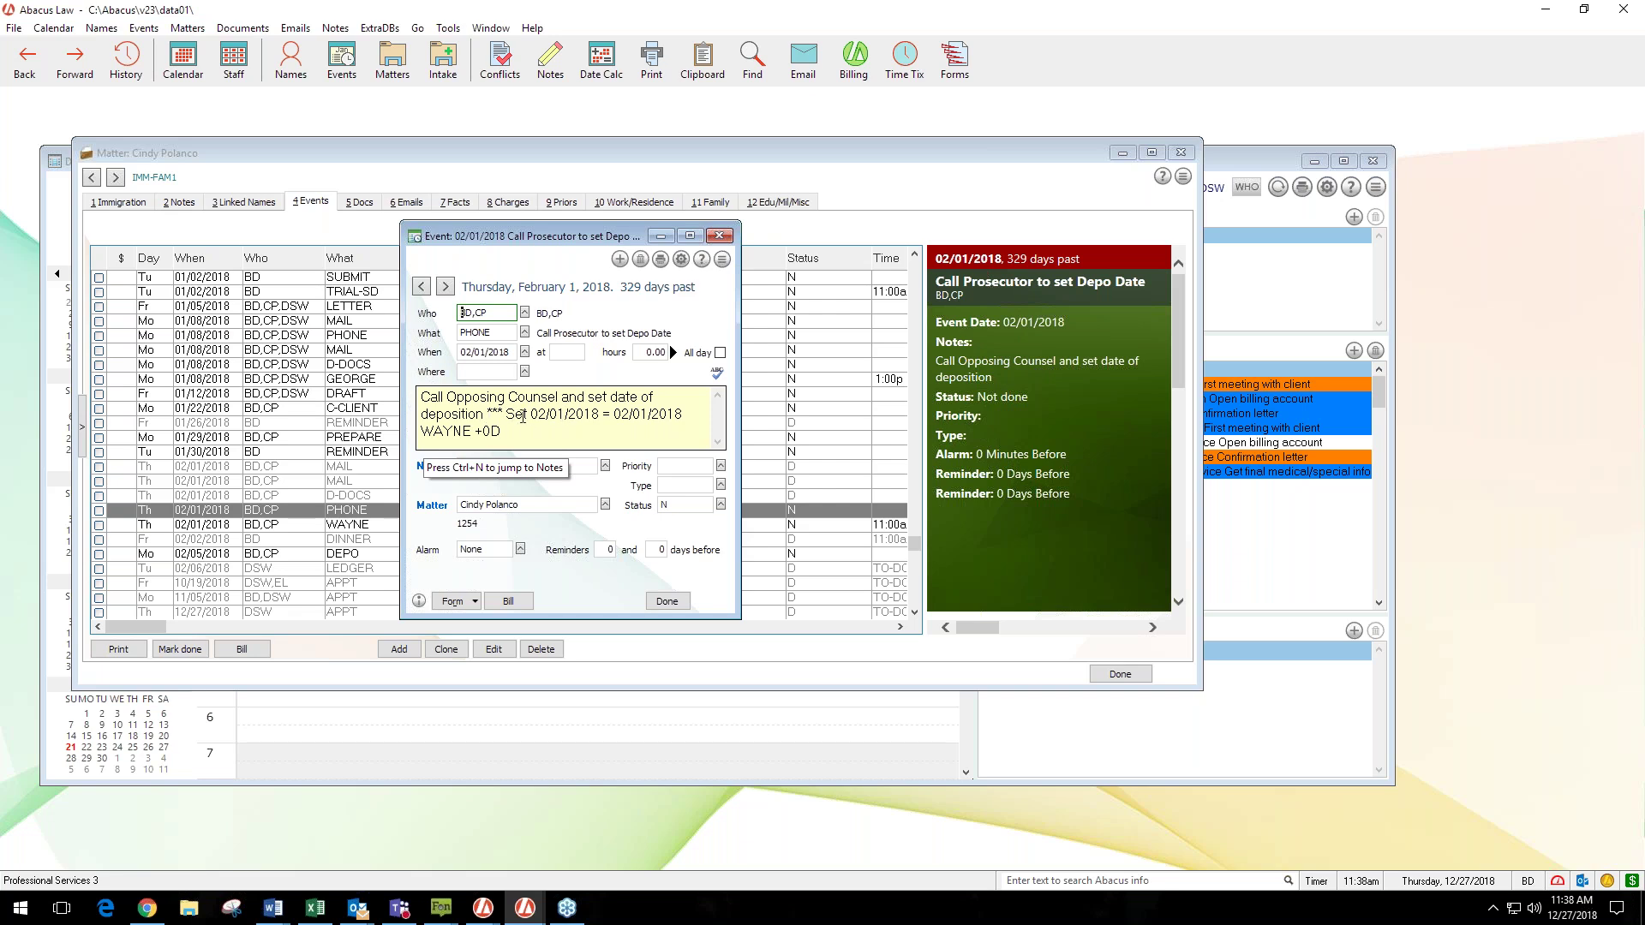
drag(507, 414, 536, 440)
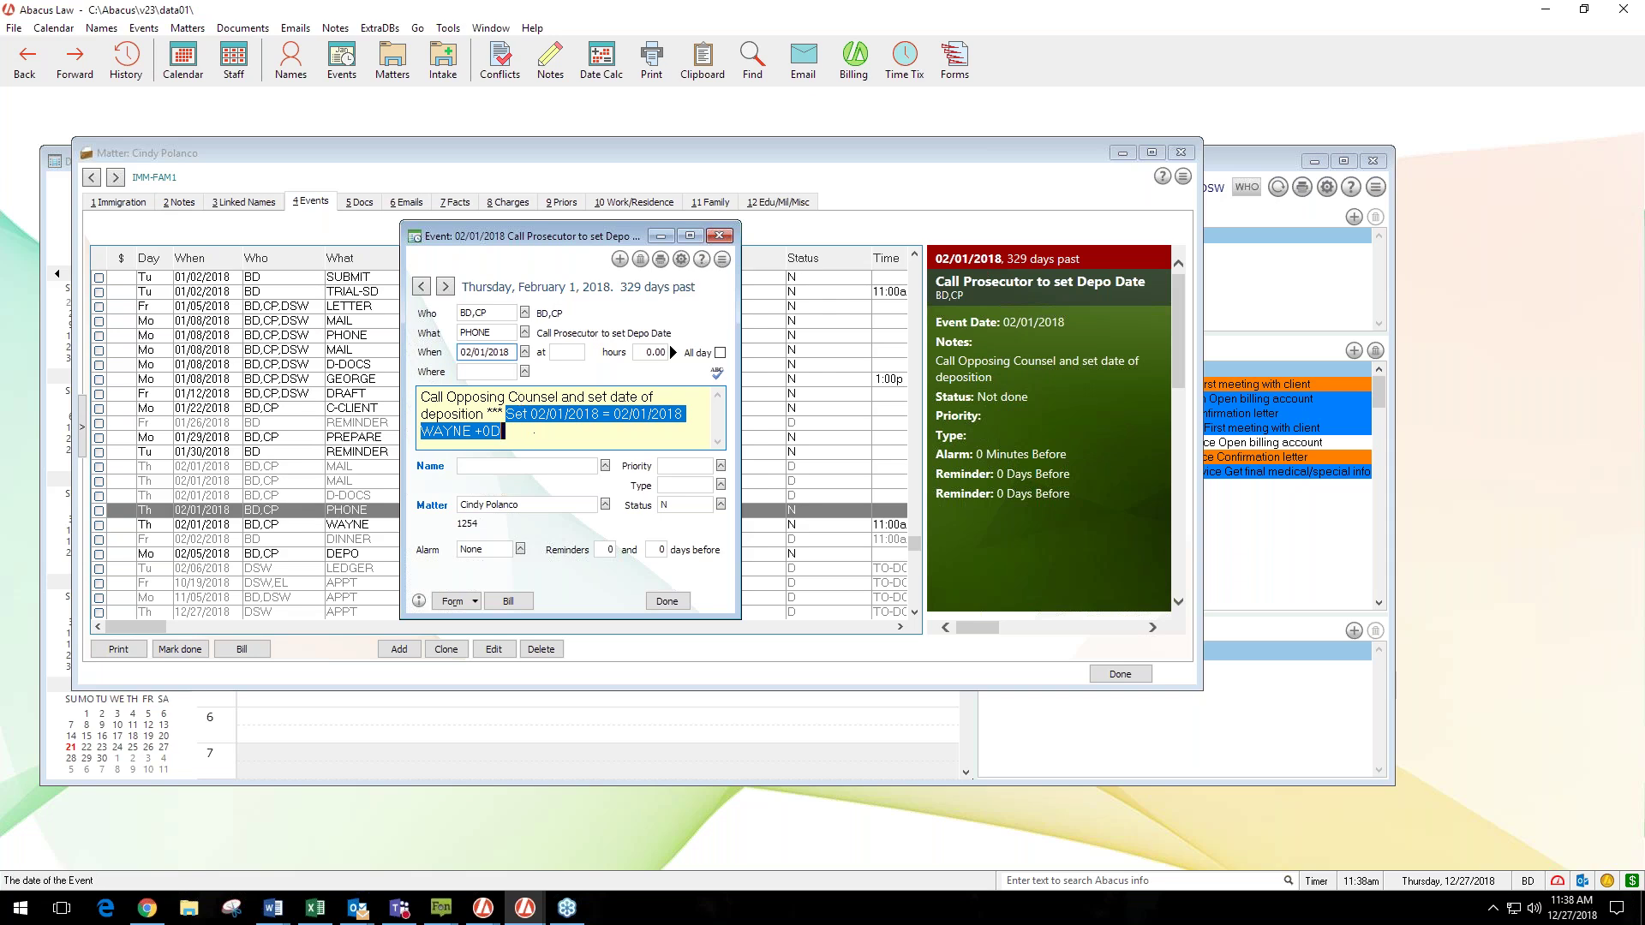
drag(496, 234, 935, 367)
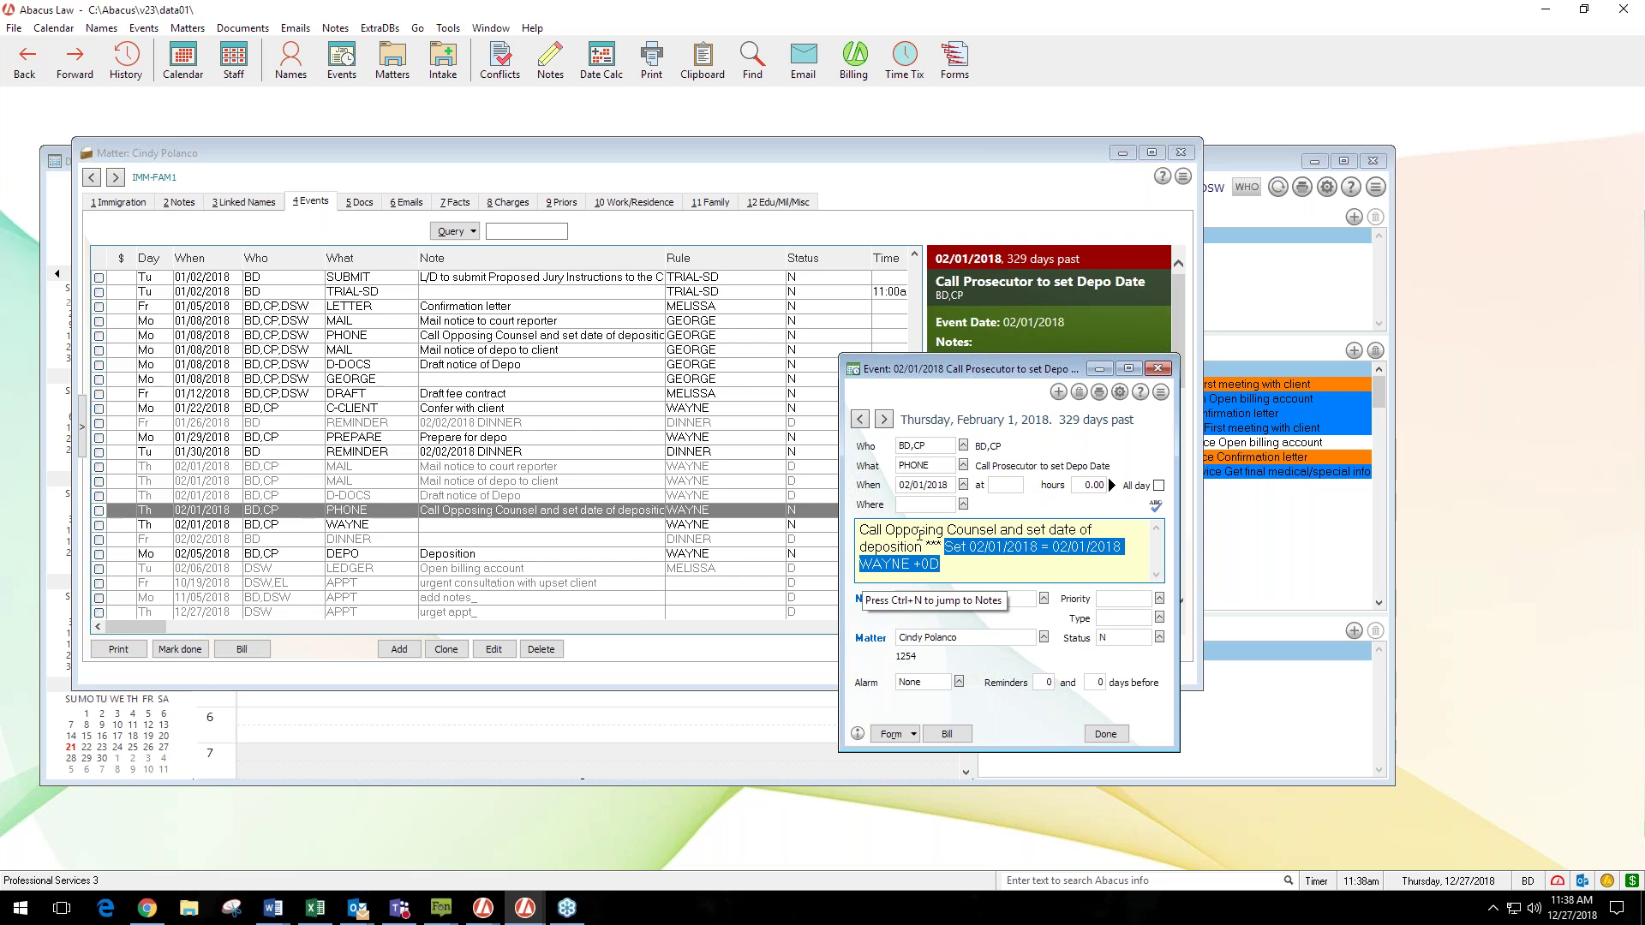
drag(860, 531, 909, 547)
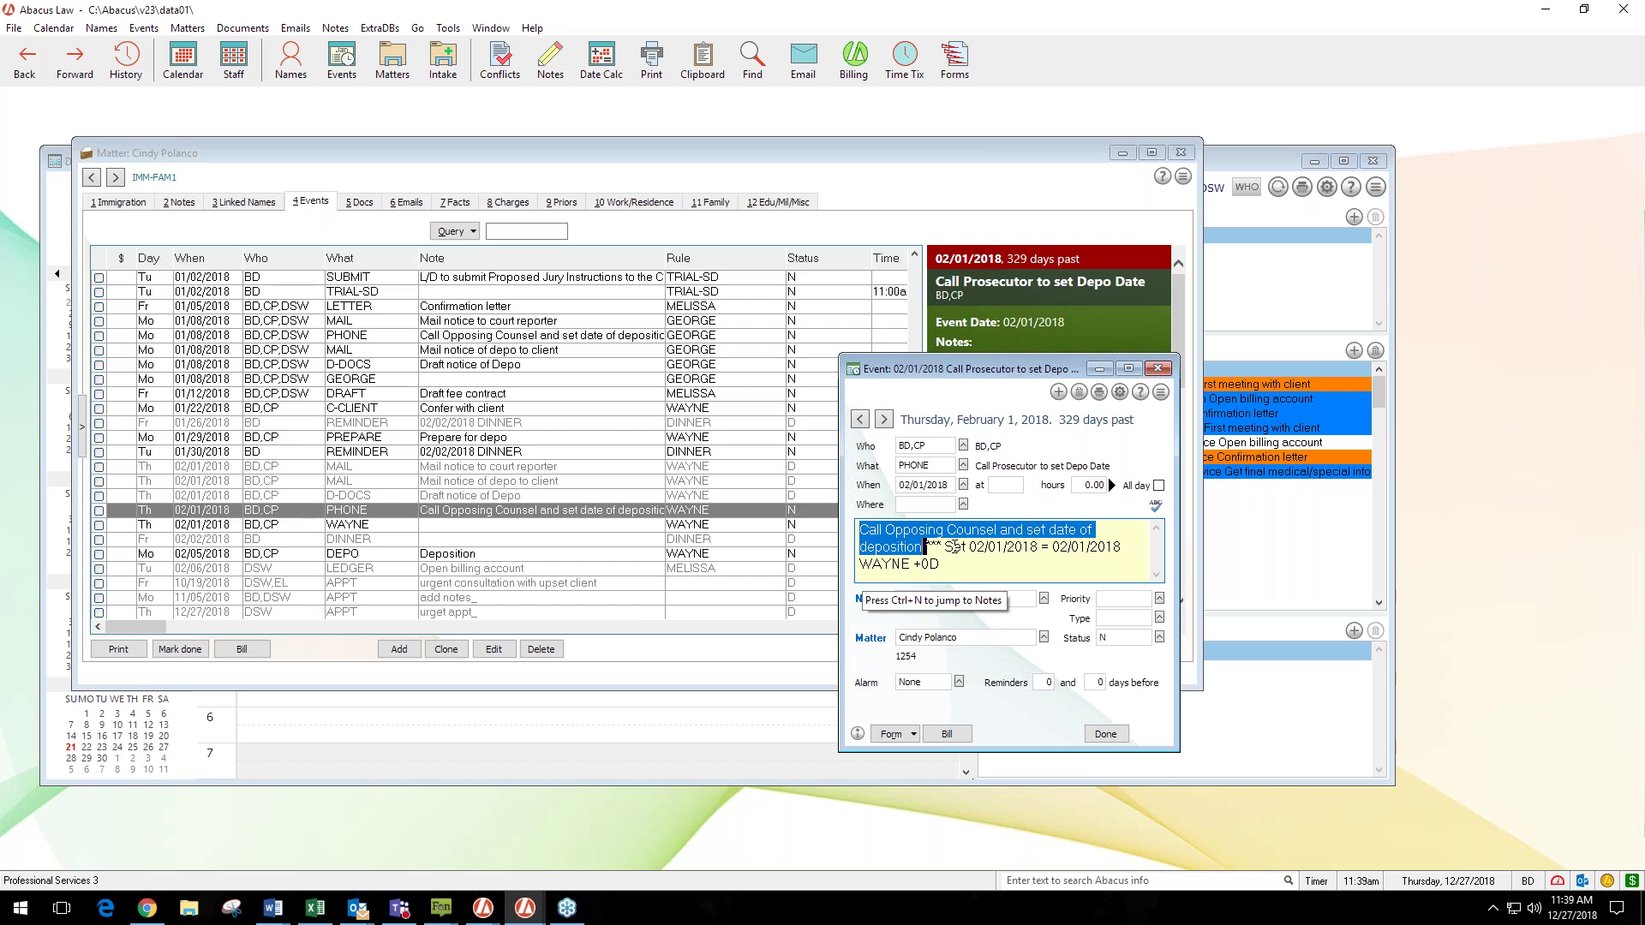
click(1157, 368)
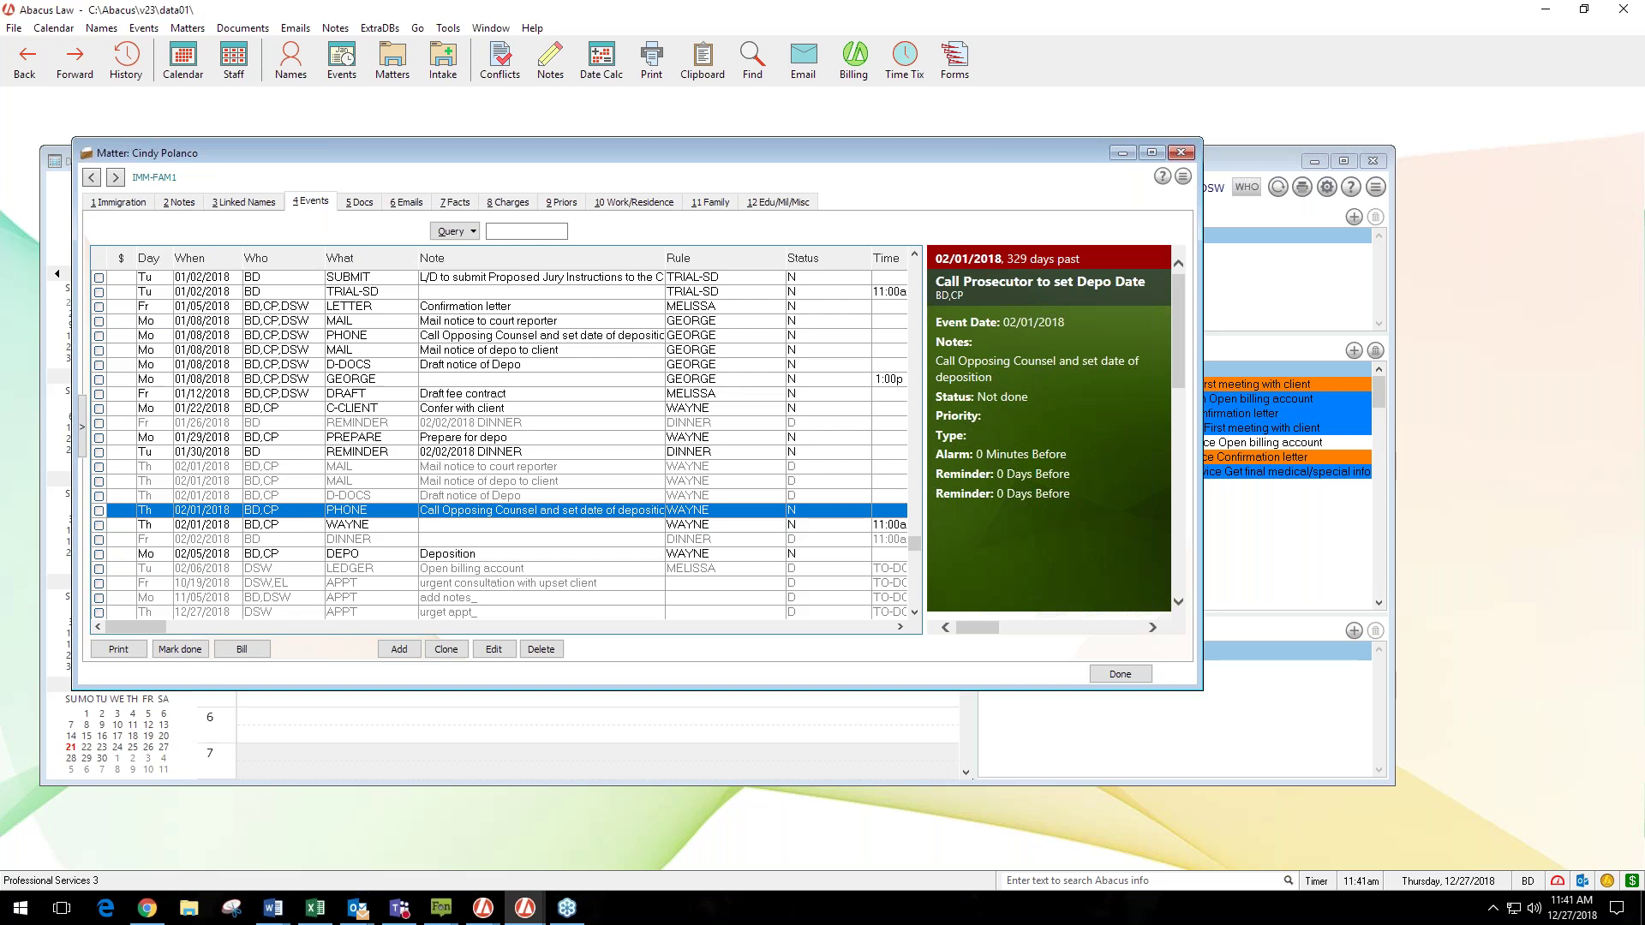
drag(1004, 155, 1140, 168)
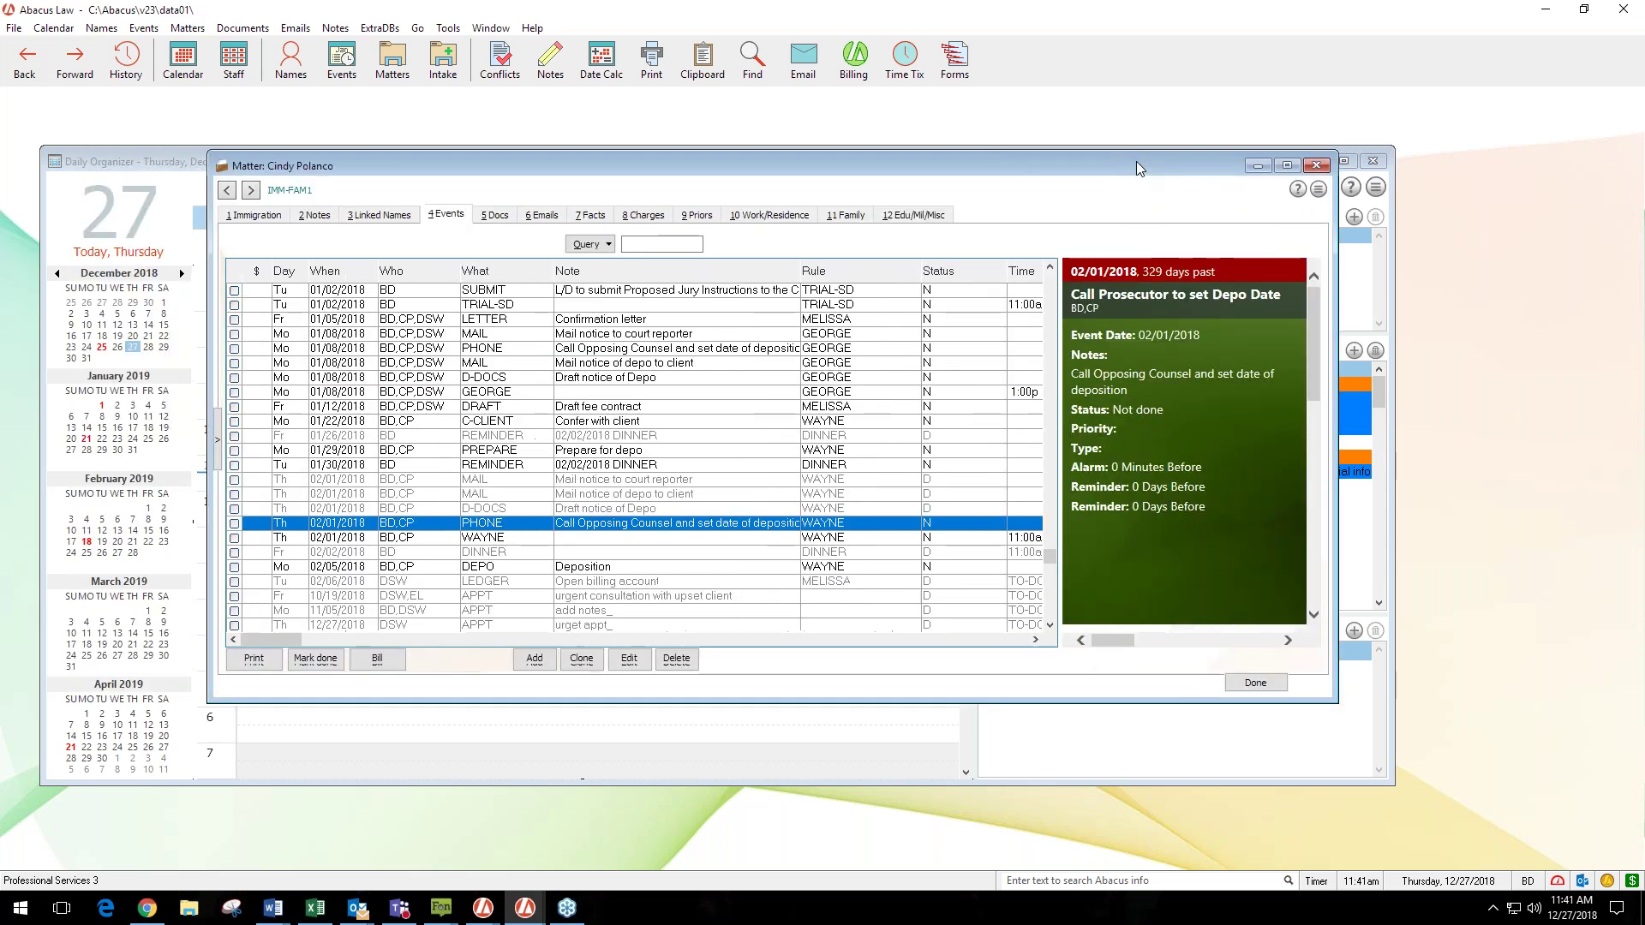